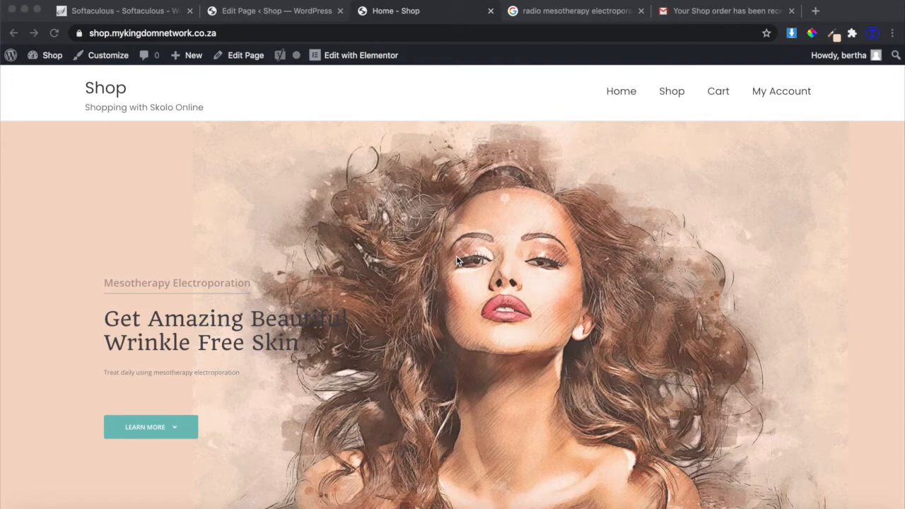
# Scroll through the shop home page to look over its content.
pyautogui.scroll(-10, 456, 257)
pyautogui.scroll(6, 456, 260)
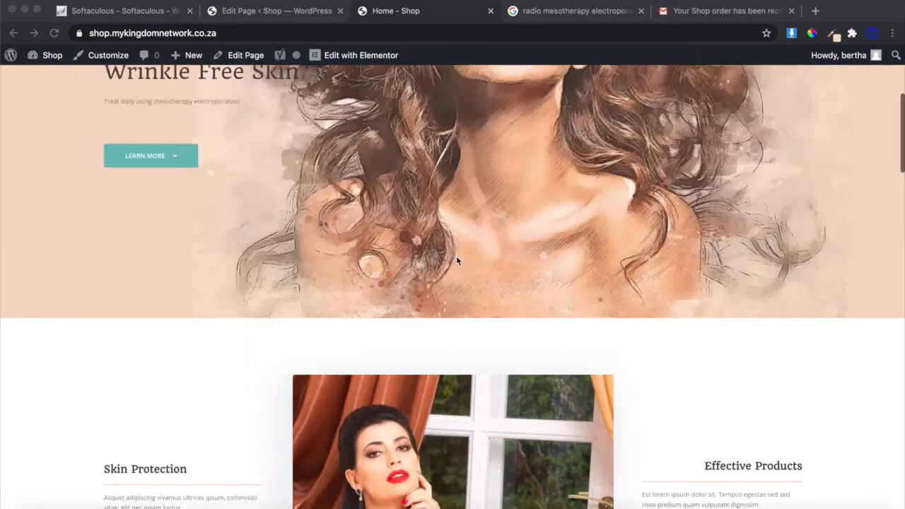
pyautogui.scroll(-9, 456, 261)
pyautogui.scroll(-7, 456, 259)
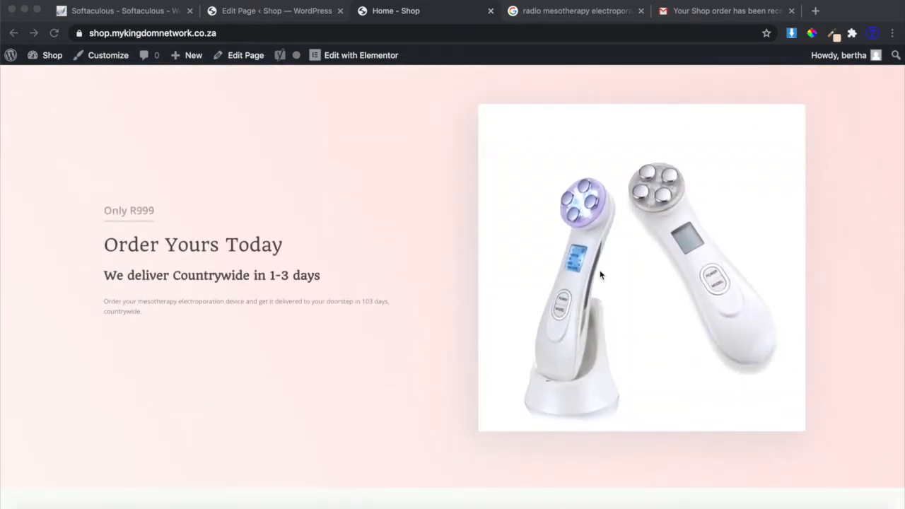
pyautogui.scroll(-5, 601, 273)
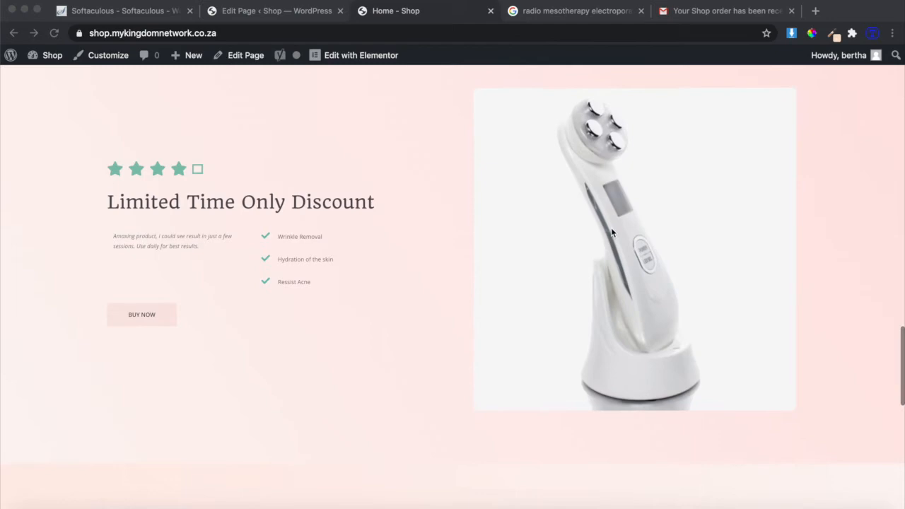
pyautogui.scroll(-4, 573, 306)
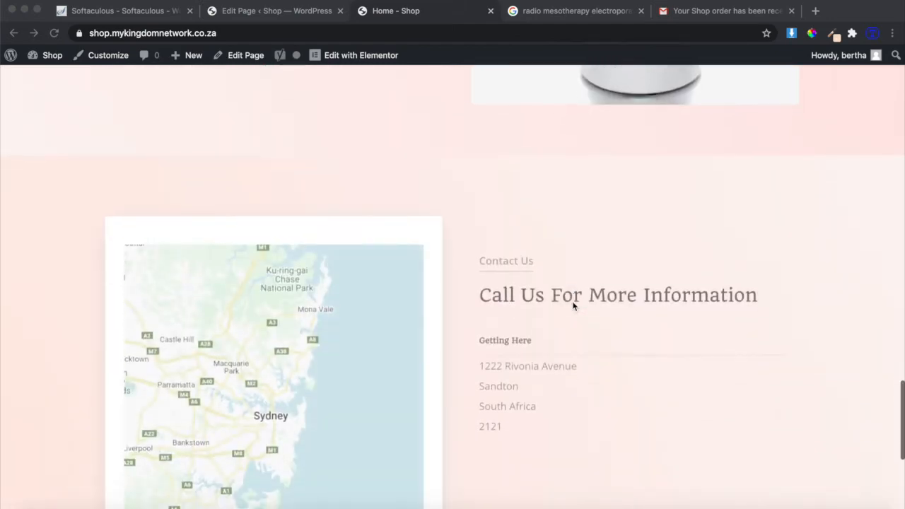
pyautogui.scroll(20, 573, 306)
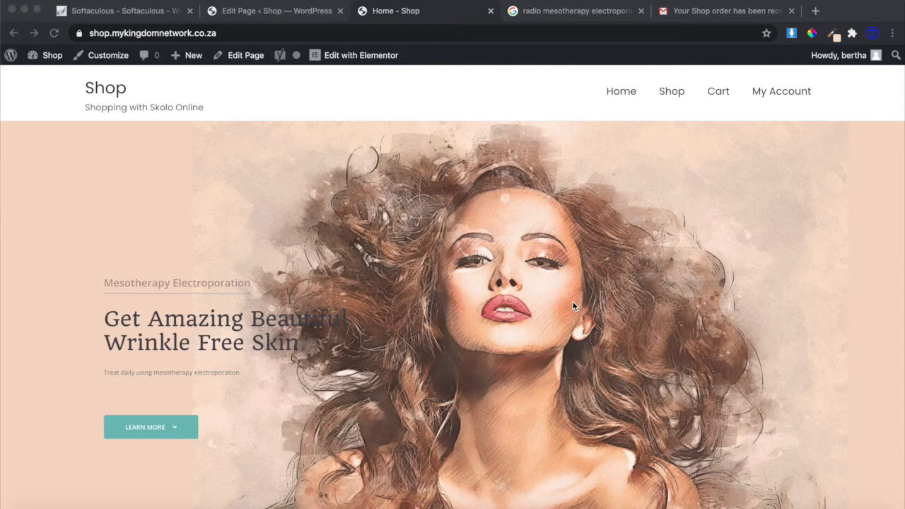
# From the Shop listing, open and review the Mesotherapy Electroporation Device page priced R999.00.
pyautogui.click(671, 94)
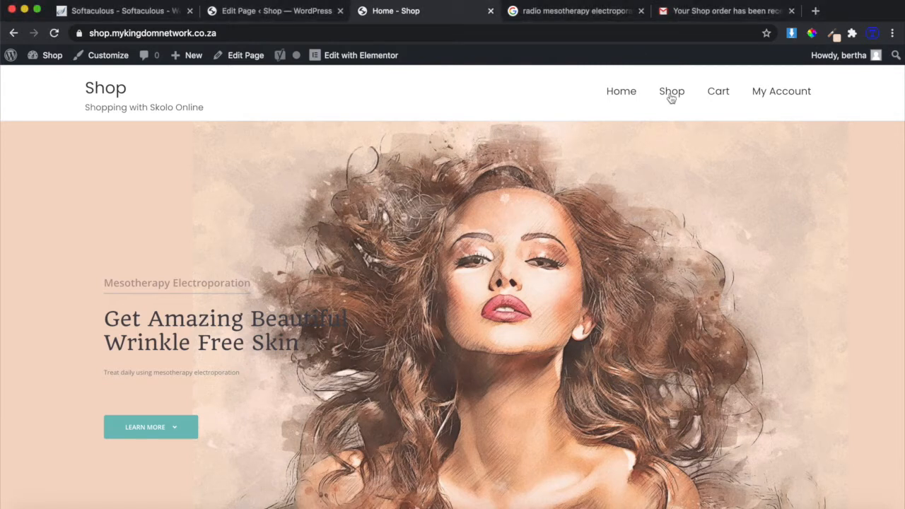
pyautogui.click(674, 97)
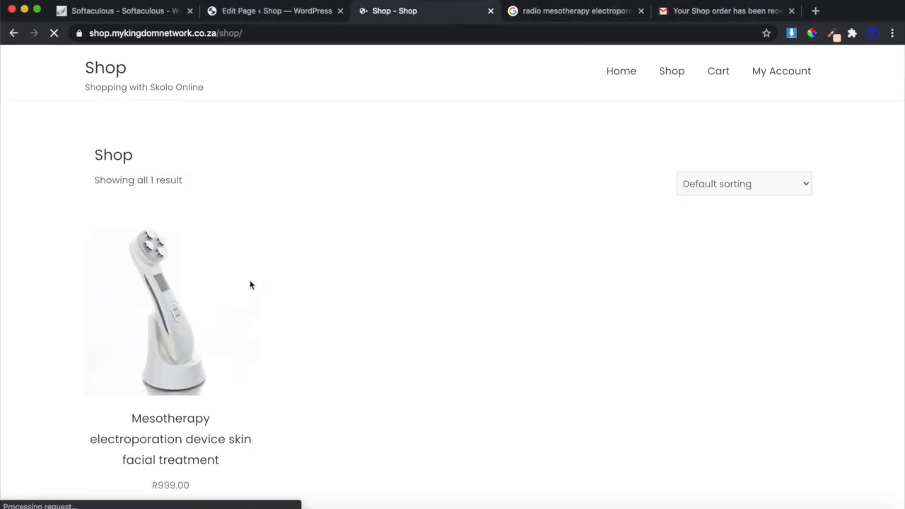
pyautogui.click(173, 421)
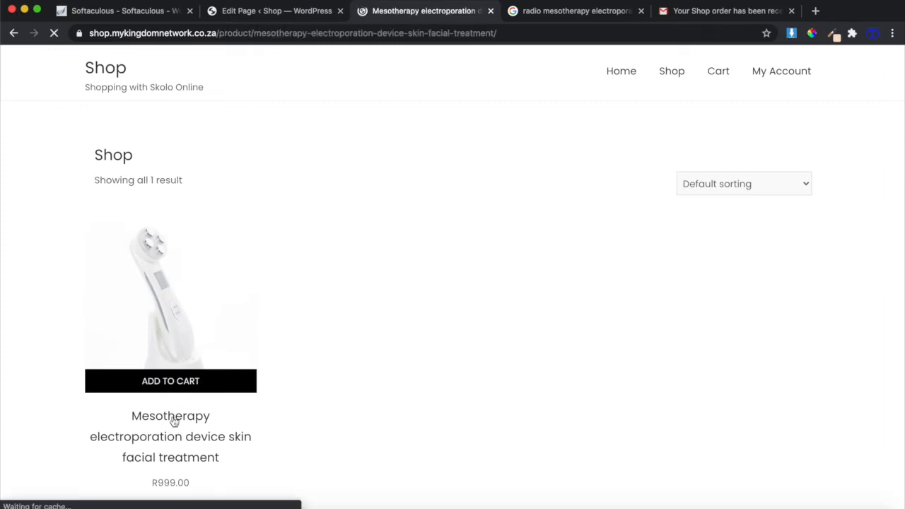
pyautogui.scroll(-5, 514, 346)
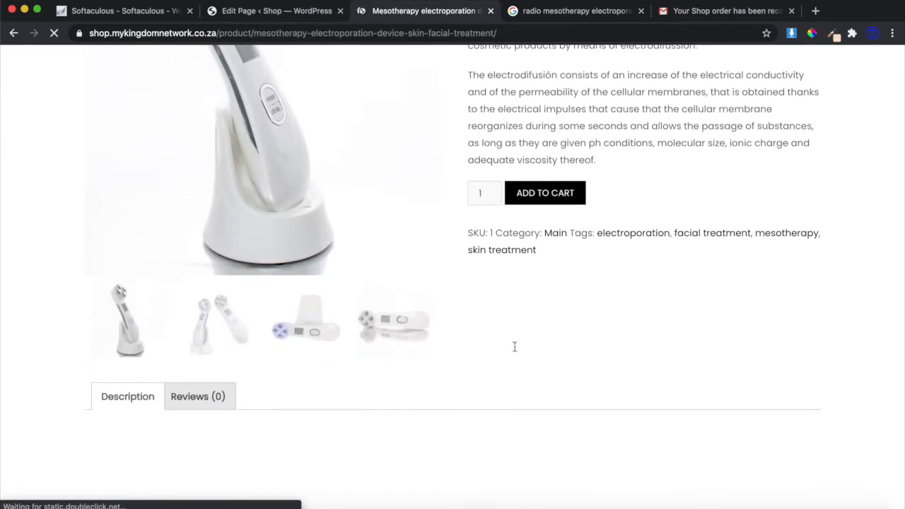
pyautogui.scroll(-3, 515, 346)
pyautogui.scroll(7, 515, 347)
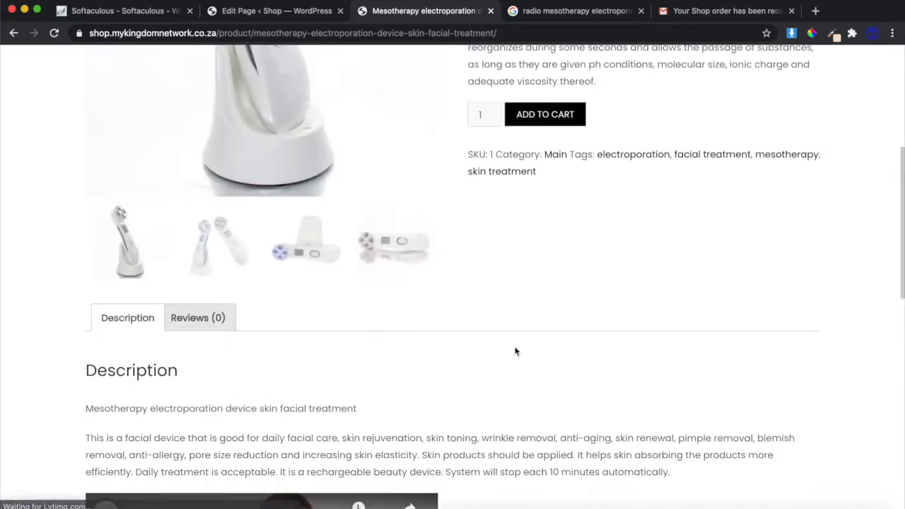
pyautogui.scroll(1, 515, 352)
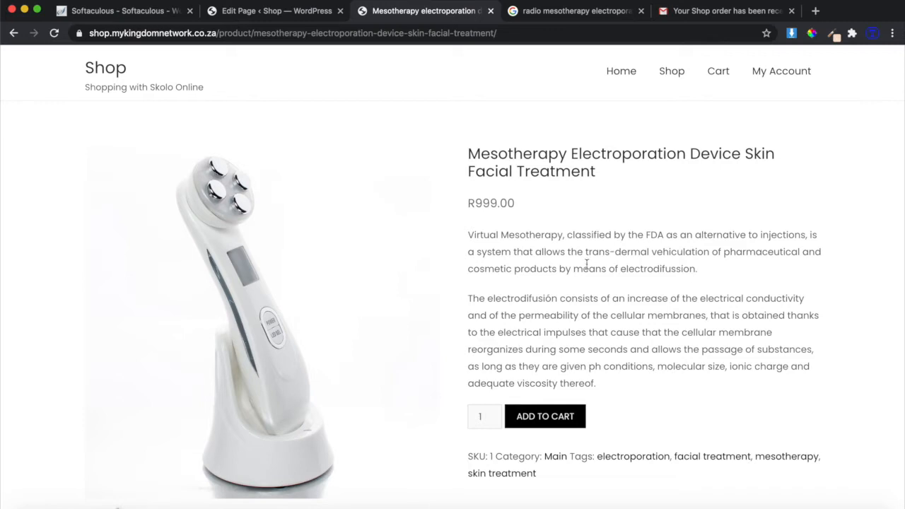
# View the 'Your Shop order' email: device R999.00, R100.00 shipping, R1,099.00 total.
pyautogui.click(713, 13)
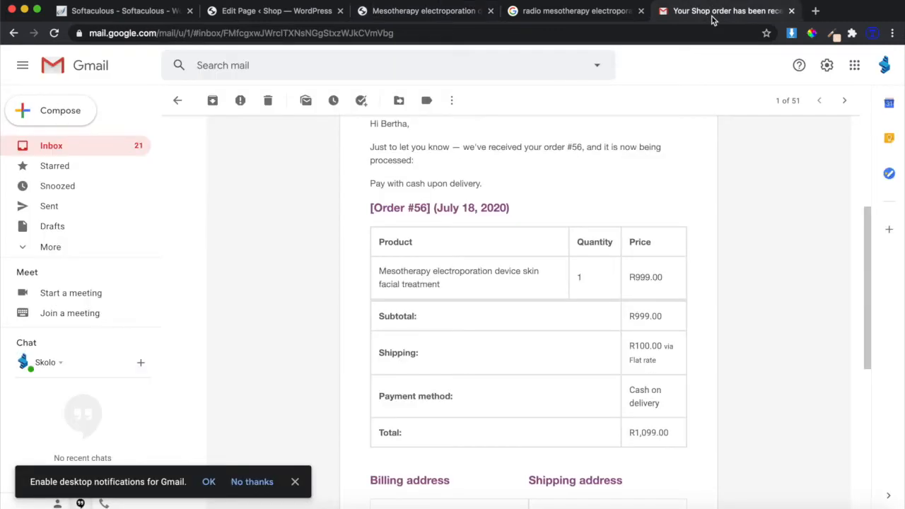
pyautogui.scroll(1, 555, 233)
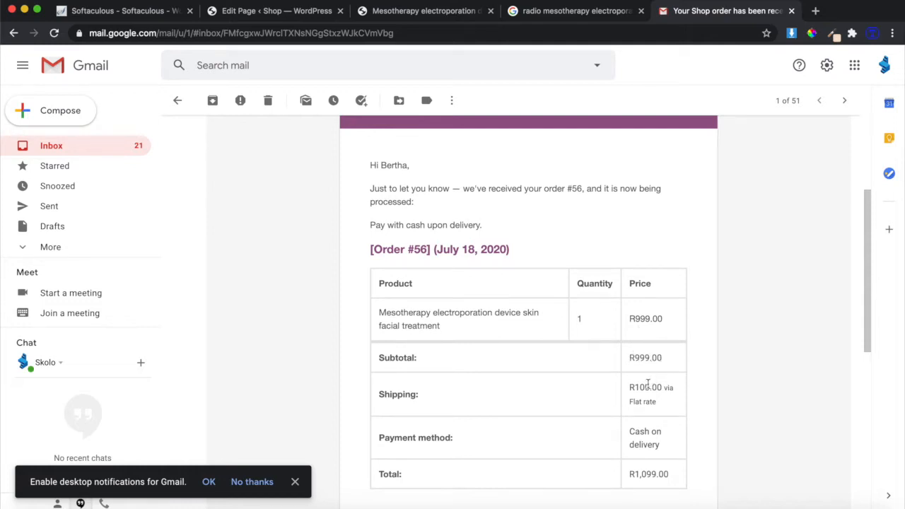
pyautogui.scroll(5, 649, 400)
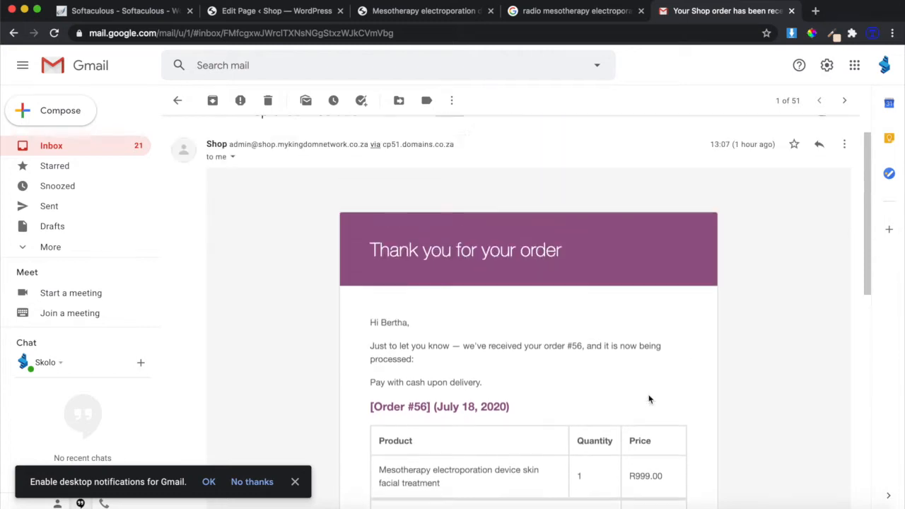
# Reread the mesotherapy product's Description section, then head back to the shop home page.
pyautogui.click(408, 13)
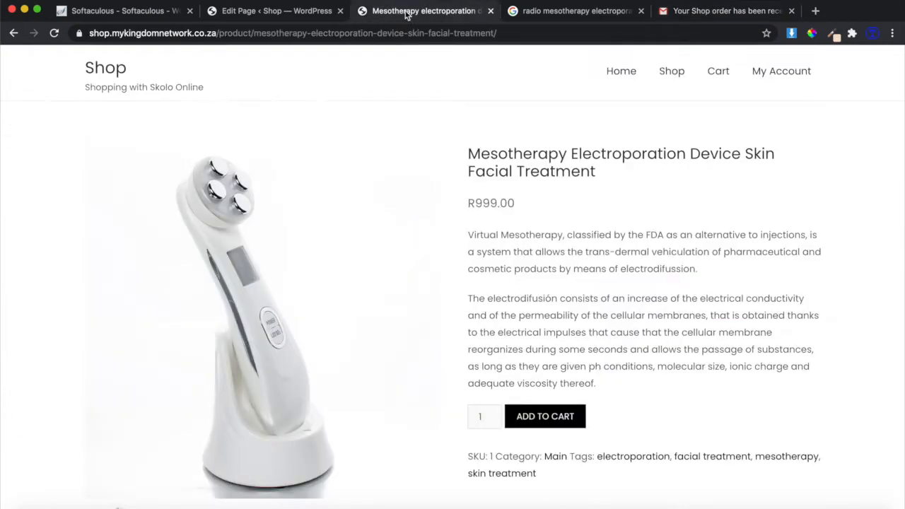
pyautogui.scroll(-5, 488, 233)
pyautogui.scroll(-3, 494, 234)
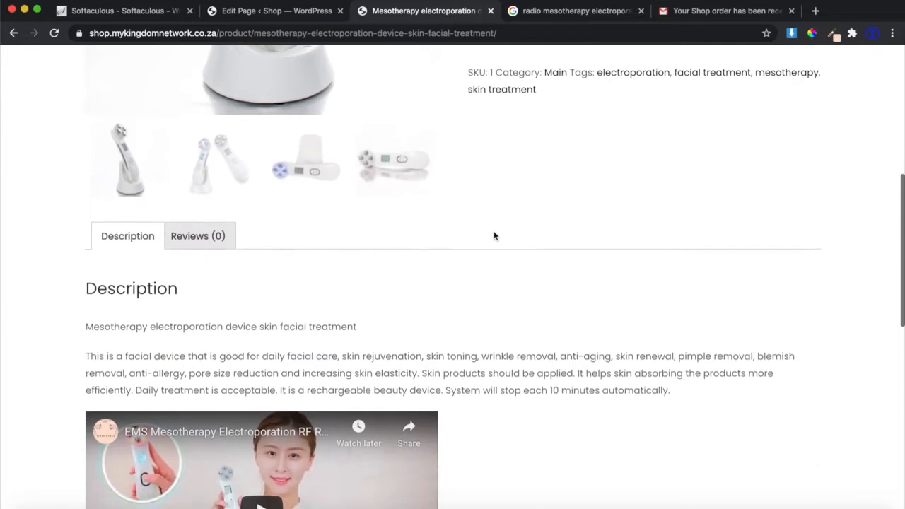
pyautogui.scroll(6, 495, 234)
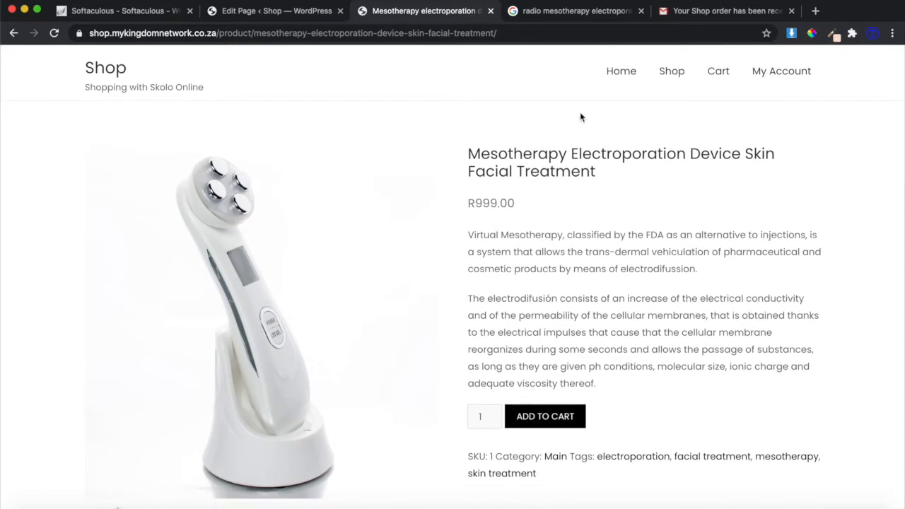
pyautogui.click(622, 75)
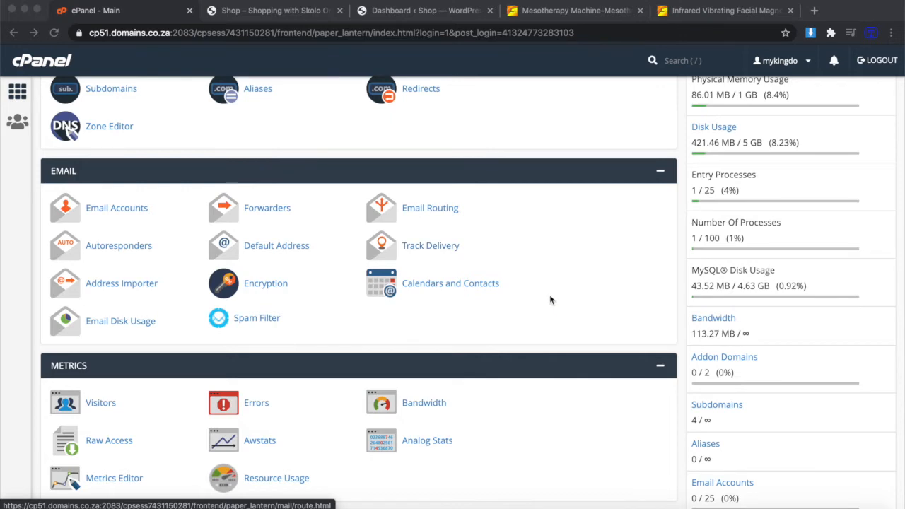
# Open the WordPress 5.4.2 installer in Softaculous from cPanel's Popular Applications.
pyautogui.scroll(-1, 550, 294)
pyautogui.scroll(4, 556, 302)
pyautogui.scroll(3, 556, 301)
pyautogui.scroll(-15, 556, 301)
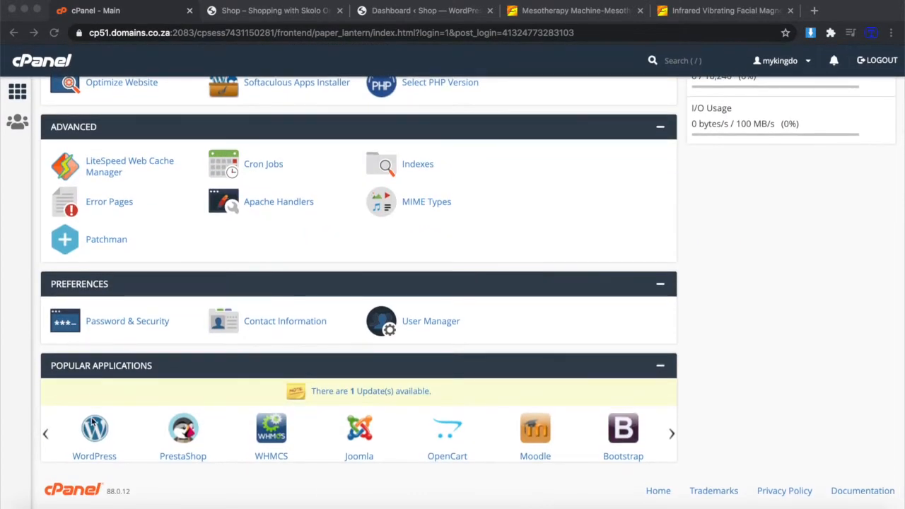
pyautogui.click(95, 435)
pyautogui.click(96, 435)
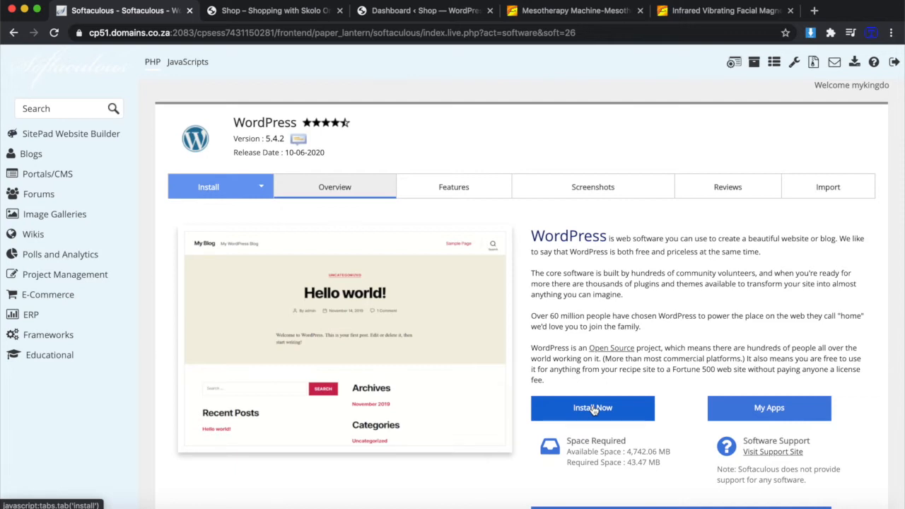
# Scroll through the new Shop site's public Hello world! post.
pyautogui.click(275, 13)
pyautogui.scroll(-1, 257, 208)
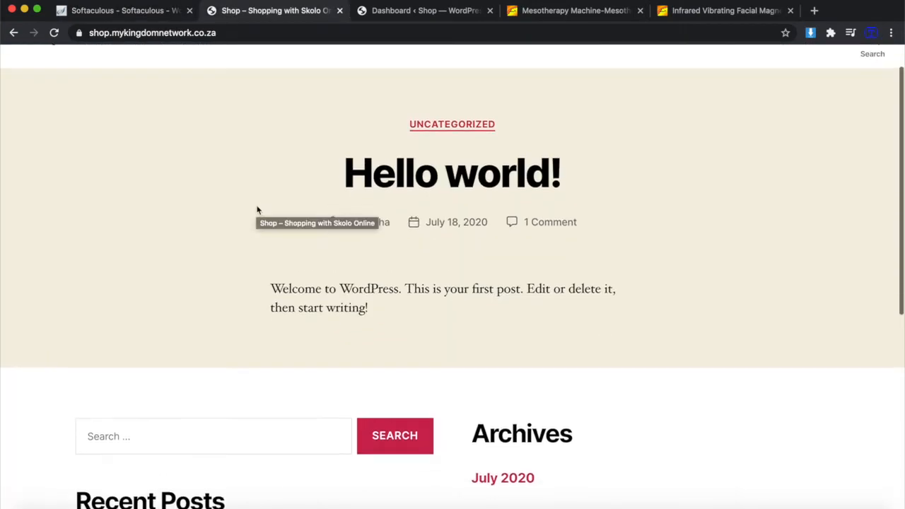
pyautogui.scroll(-5, 257, 209)
pyautogui.scroll(6, 256, 209)
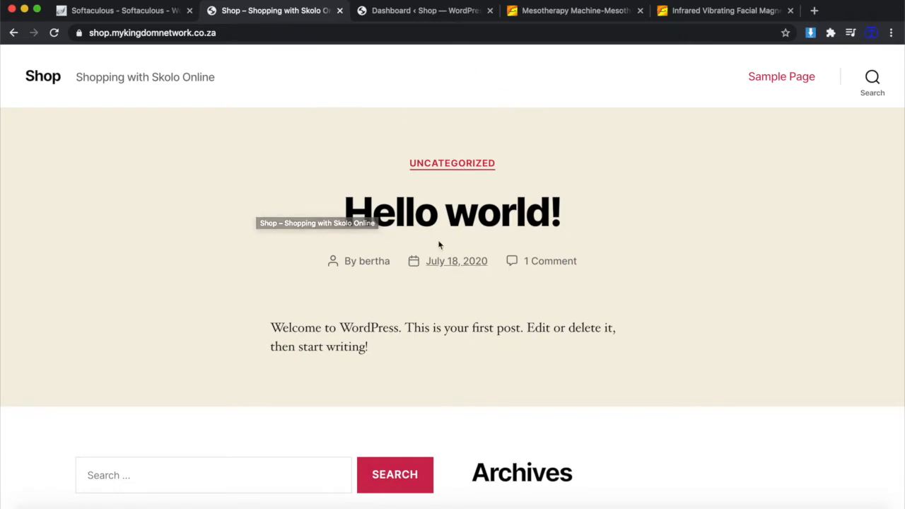
# Compare the admin dashboard with the public site, finishing on the Hello world! page.
pyautogui.click(396, 13)
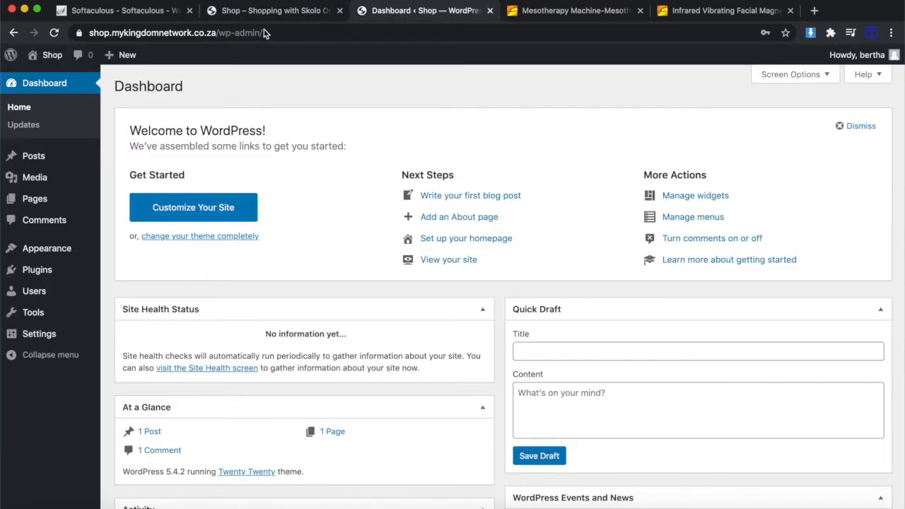
pyautogui.click(271, 12)
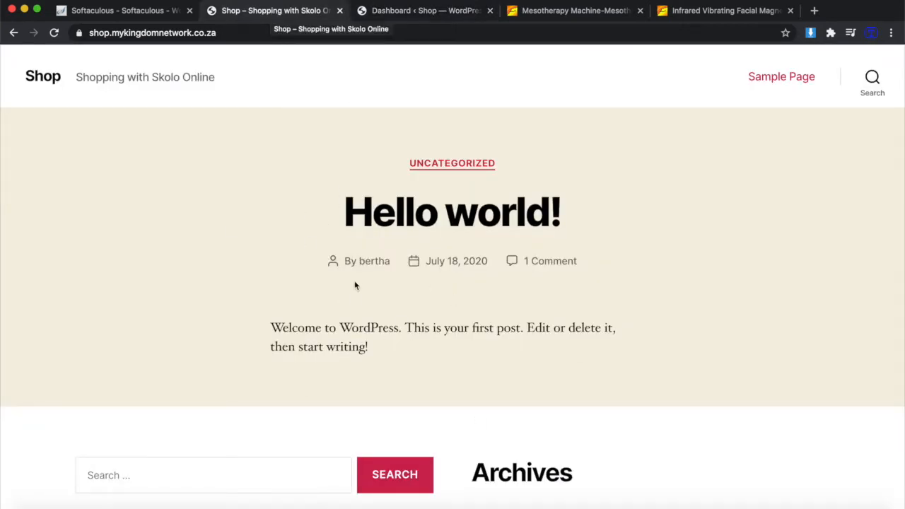
pyautogui.click(410, 13)
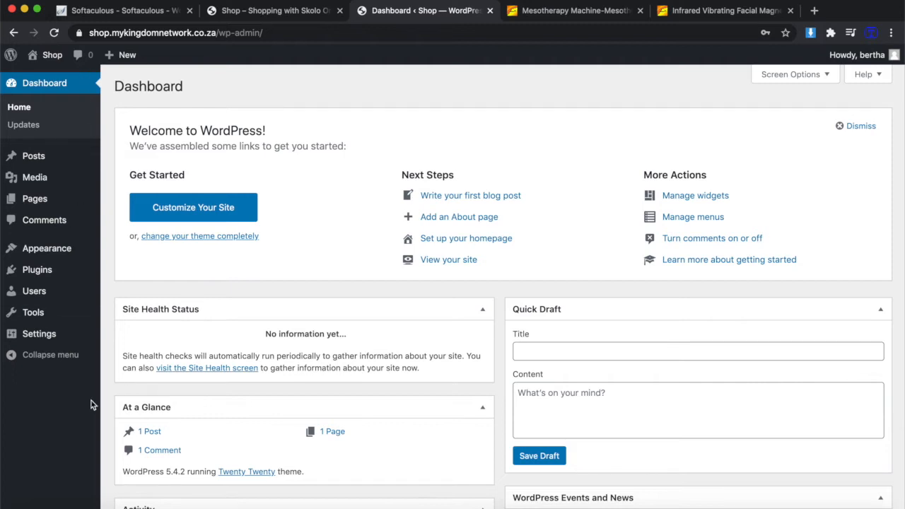
pyautogui.click(313, 7)
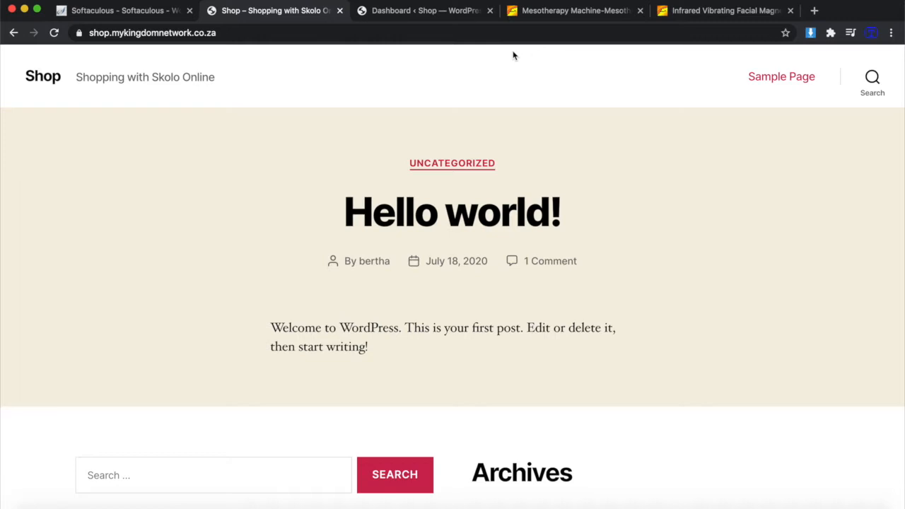
# Browse Alibaba's 4158 'mesotherapy machine' results, topped by a $3,000–$3,500 jet peel device.
pyautogui.click(559, 11)
pyautogui.scroll(3, 433, 173)
pyautogui.scroll(5, 432, 173)
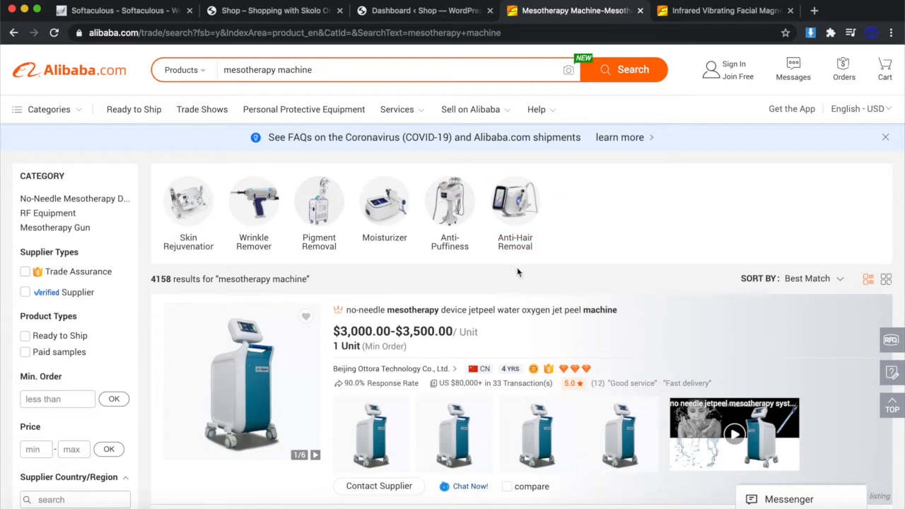
pyautogui.scroll(-5, 504, 321)
pyautogui.scroll(5, 504, 321)
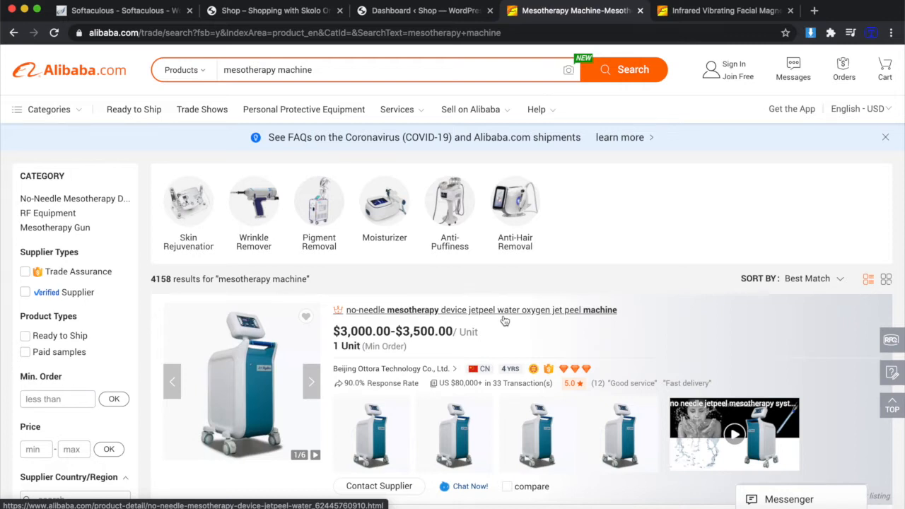
# Finish scanning the Alibaba results and start a new browser tab on Google.
pyautogui.scroll(-10, 503, 318)
pyautogui.scroll(3, 504, 318)
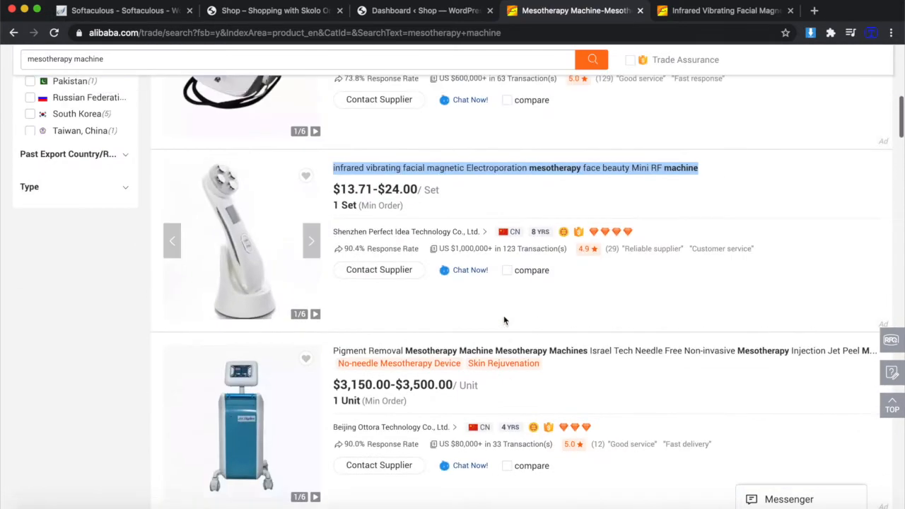
pyautogui.scroll(1, 259, 236)
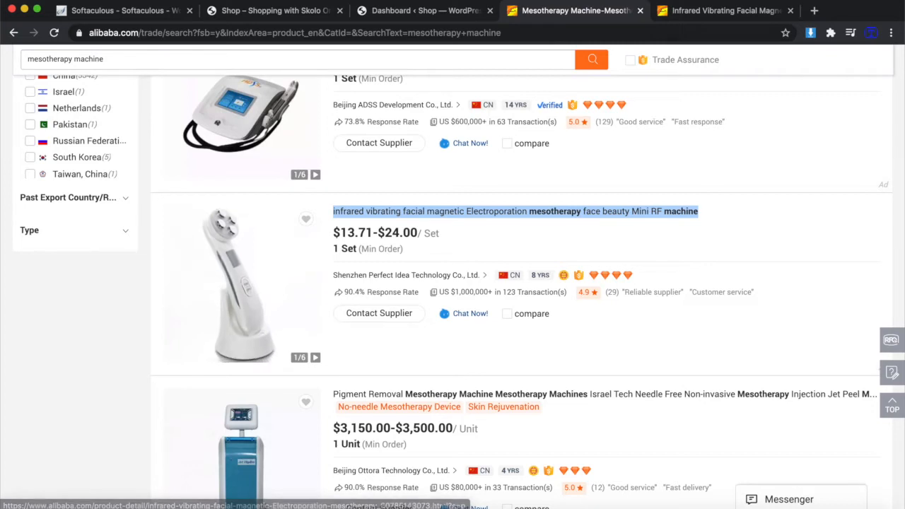
pyautogui.click(814, 10)
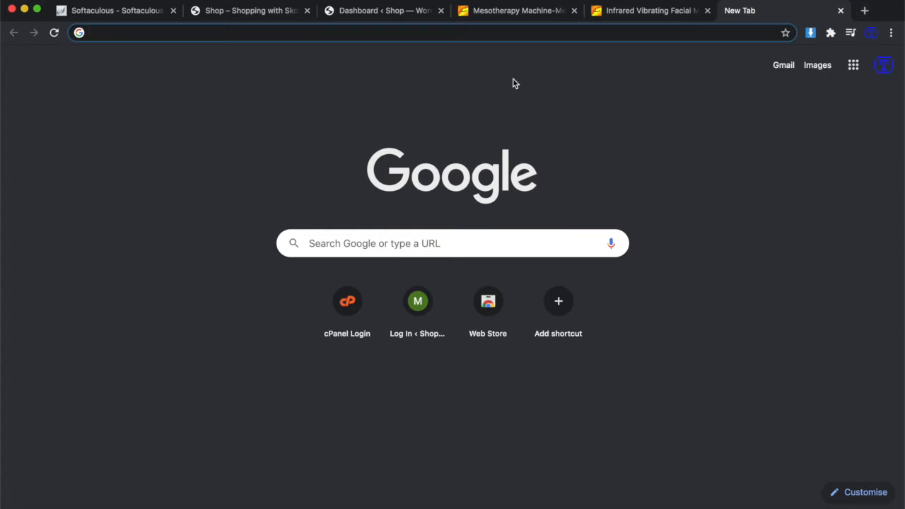
# Search Google for 'wrinkle removal mesotherapy', then refine it to '... for sale'.
pyautogui.write('wrinkle')
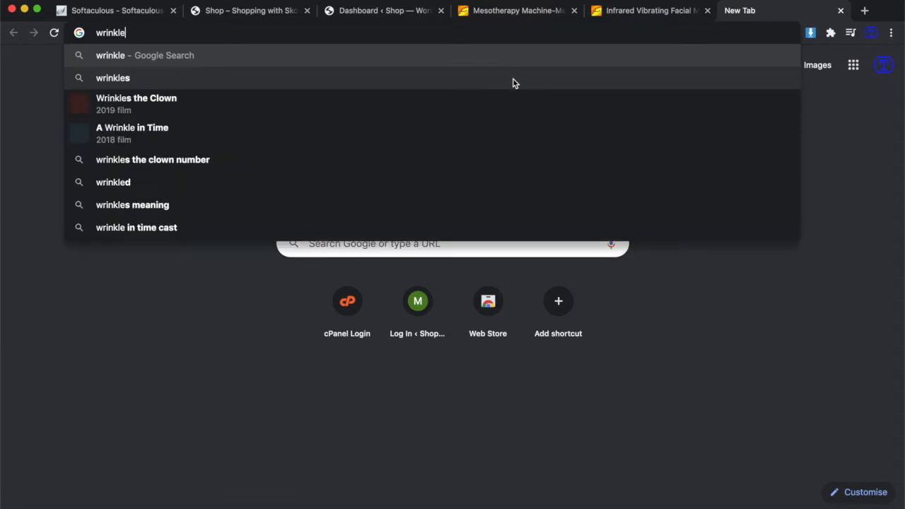
pyautogui.write(' removal mesotherapy')
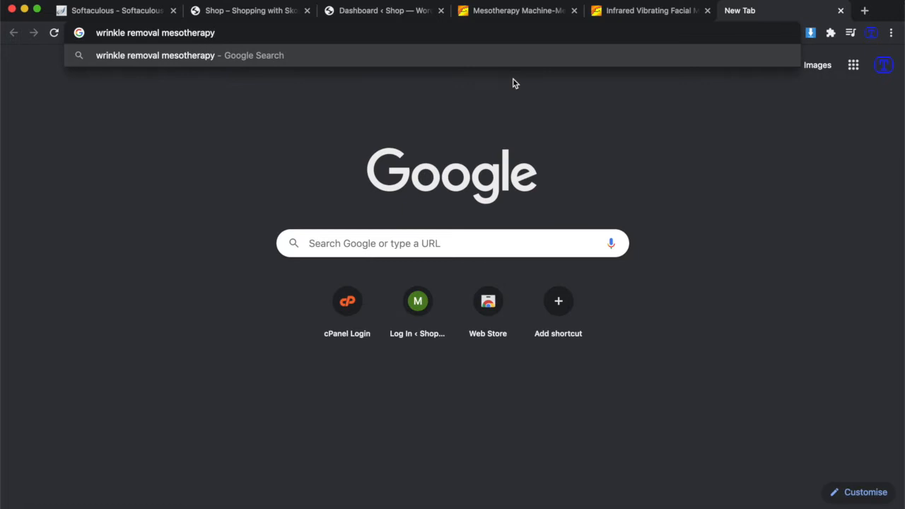
pyautogui.press('Return')
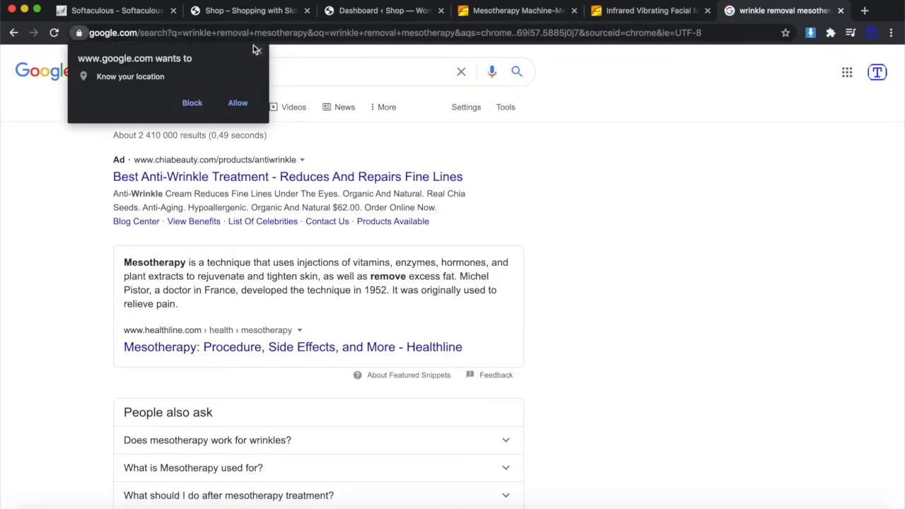
pyautogui.click(289, 71)
pyautogui.write('for sale')
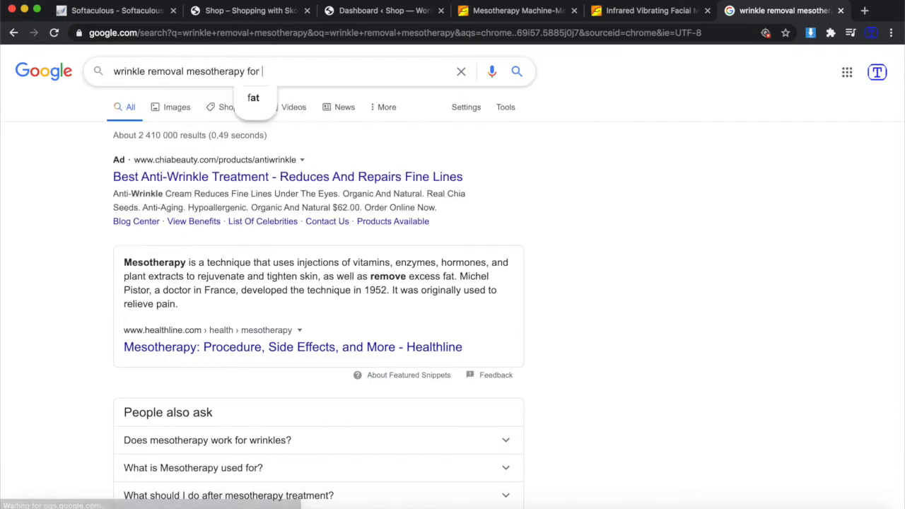
pyautogui.press('Return')
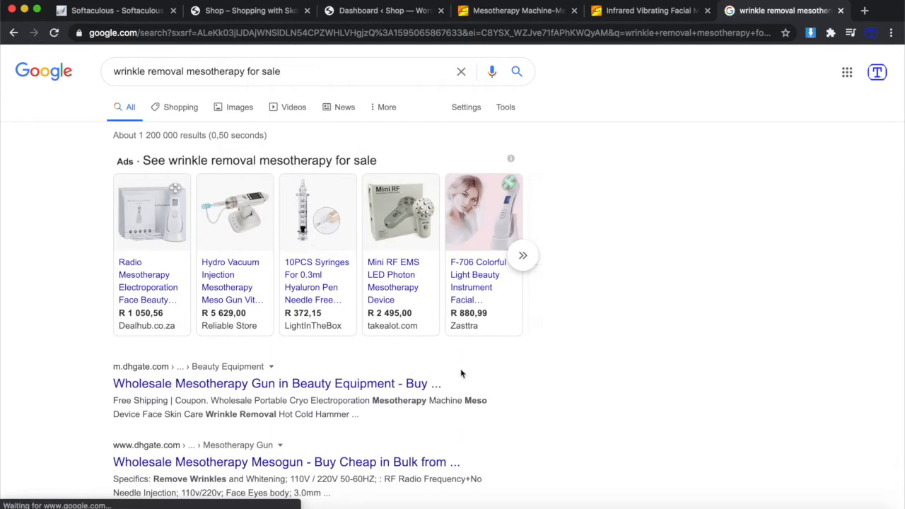
pyautogui.scroll(-1, 461, 369)
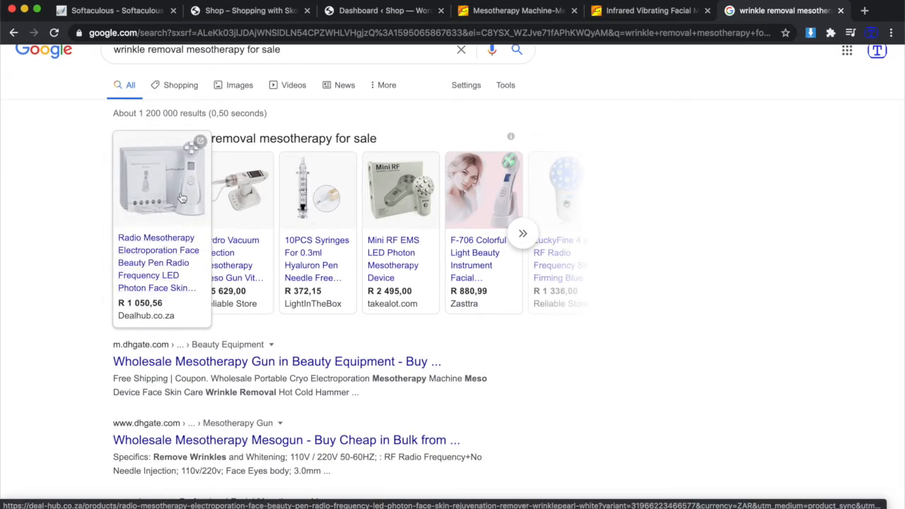
# Compare Alibaba with Google, then view the infrared vibrating facial Mini RF listing (US$13,71–US$24,00).
pyautogui.click(525, 17)
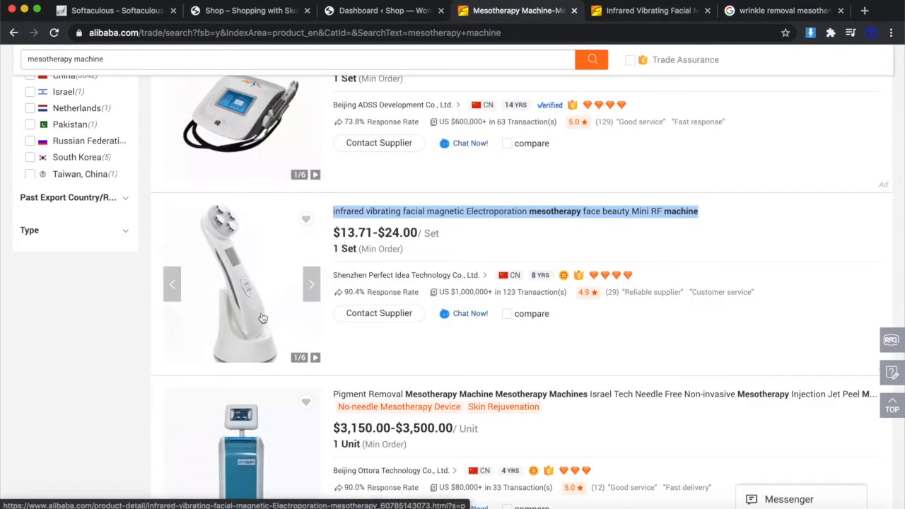
pyautogui.click(785, 11)
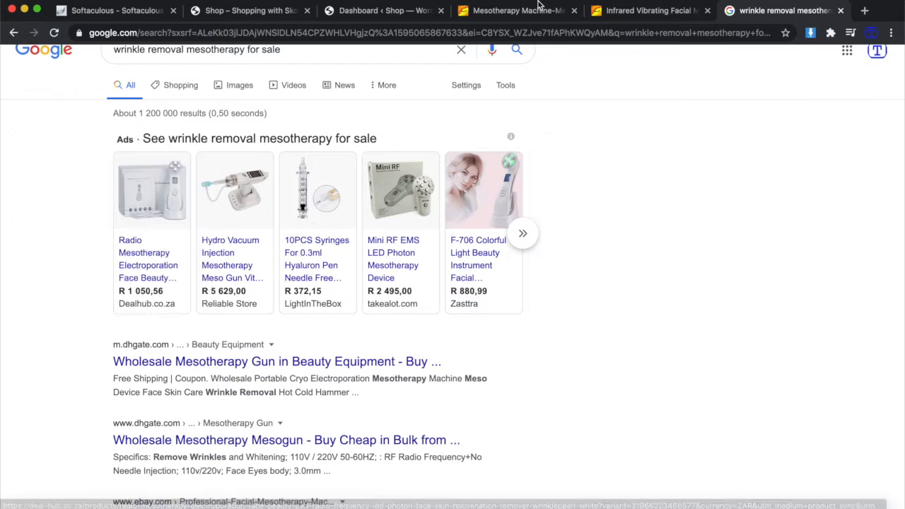
pyautogui.click(506, 14)
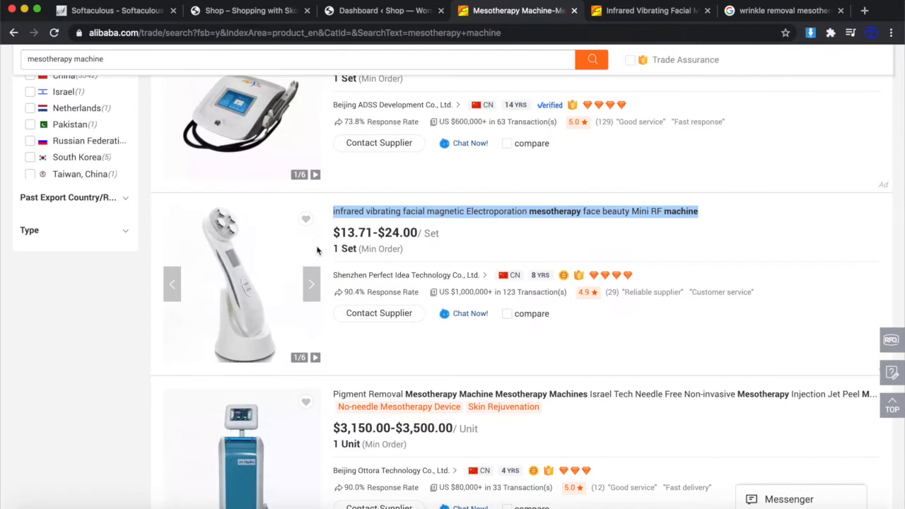
pyautogui.click(647, 11)
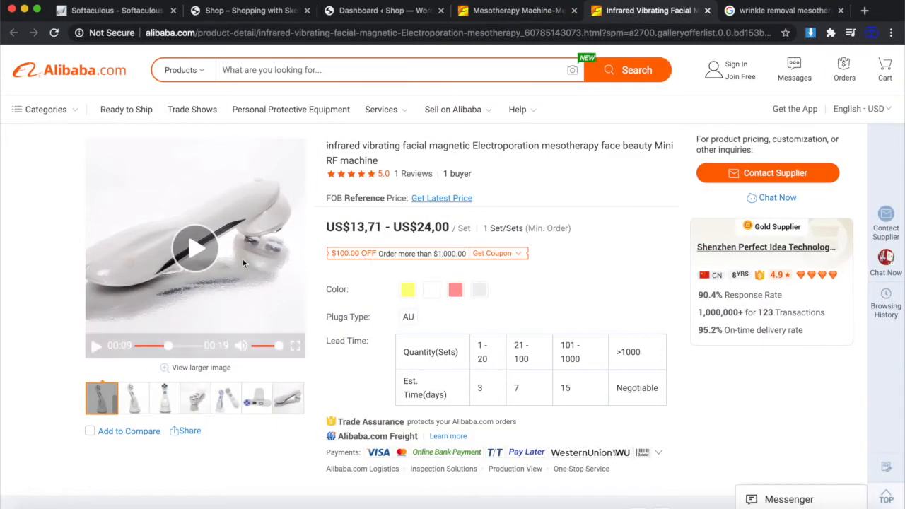
pyautogui.scroll(-2, 391, 263)
pyautogui.scroll(-4, 391, 263)
pyautogui.scroll(4, 391, 263)
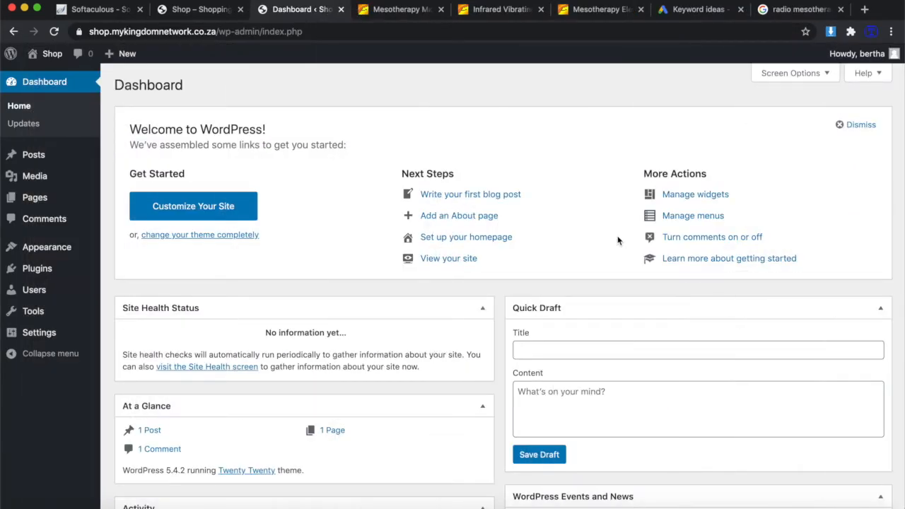
# Search the Add Themes directory for 'commerce'.
pyautogui.click(63, 251)
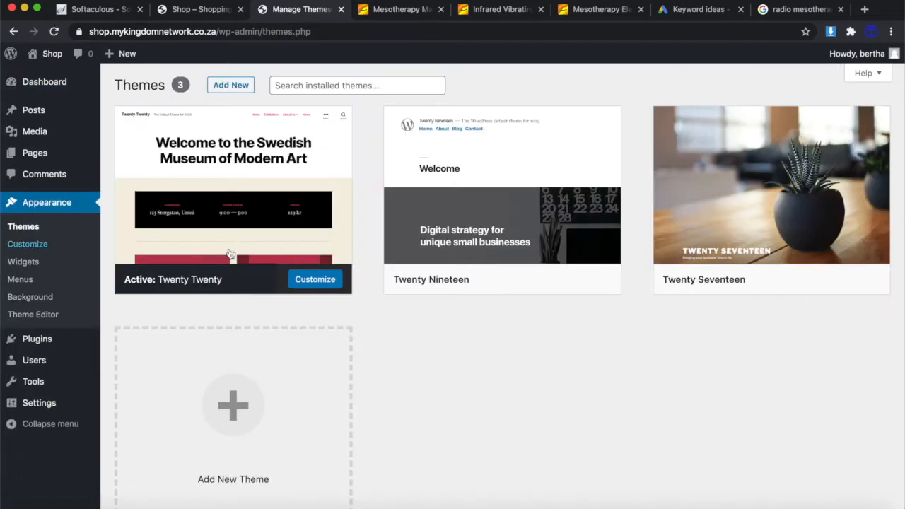
pyautogui.moveTo(245, 178)
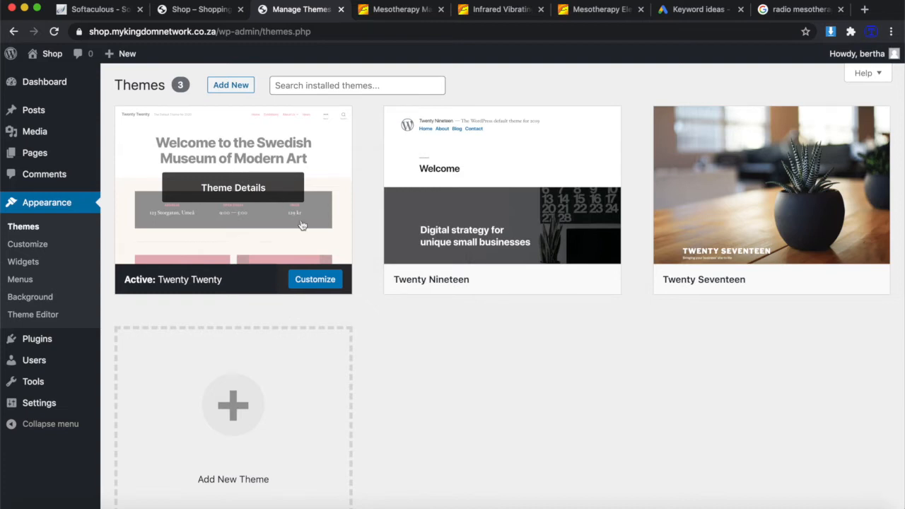
pyautogui.click(208, 419)
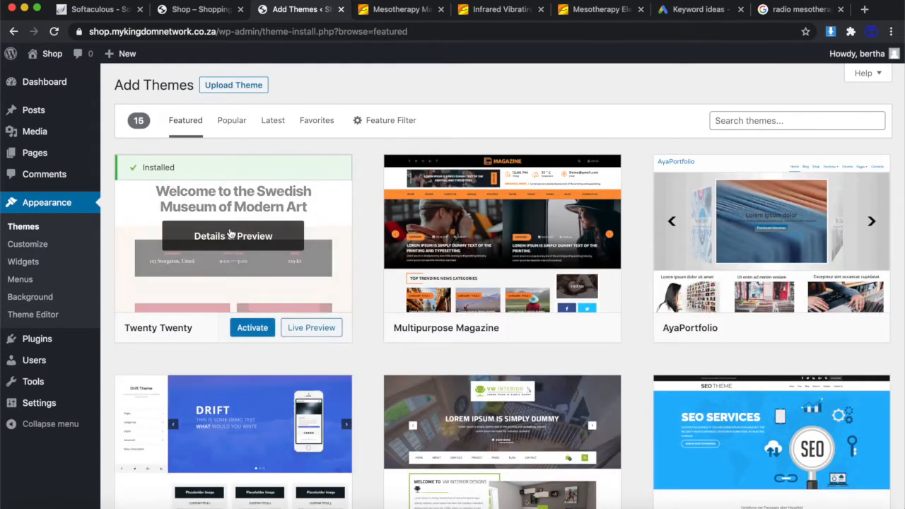
pyautogui.click(750, 123)
pyautogui.write('commerce')
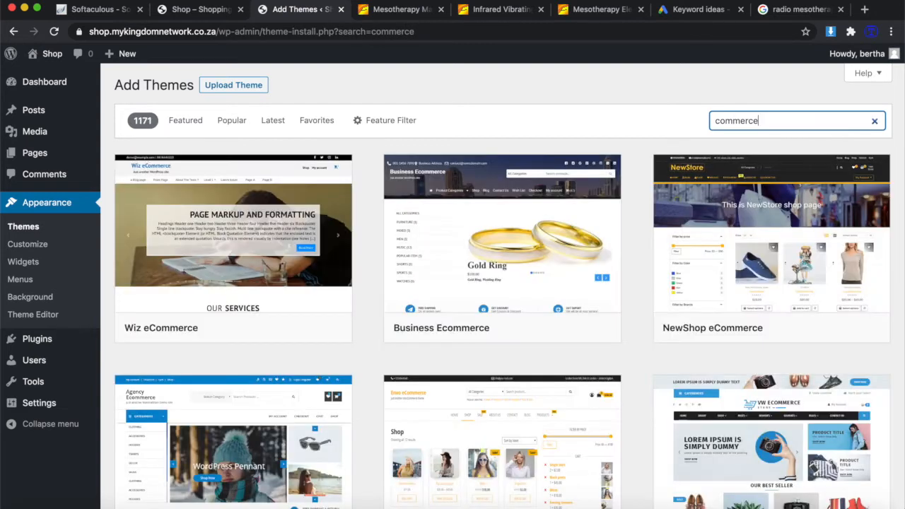
# Look through the 'commerce' theme results and preview Pasal Ecommerce 1.1.1 by Code Themes.
pyautogui.scroll(-1, 735, 277)
pyautogui.scroll(-5, 735, 277)
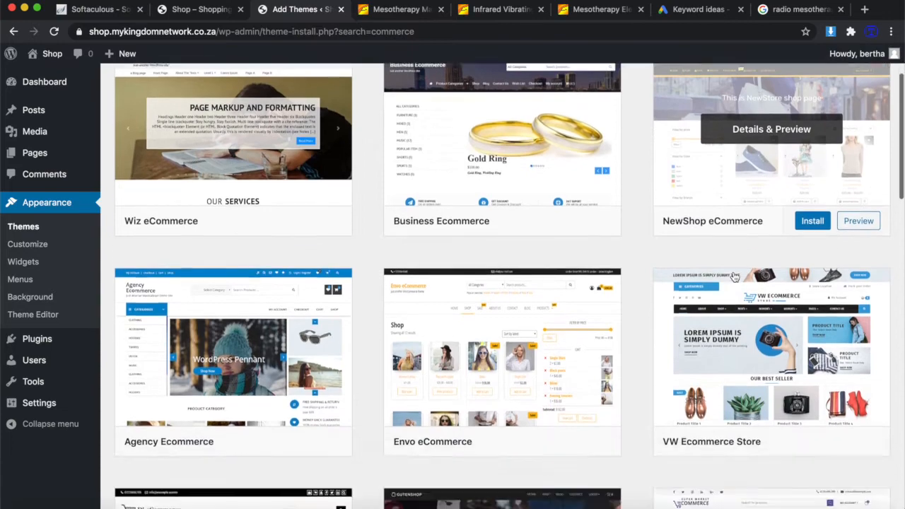
pyautogui.scroll(-4, 735, 277)
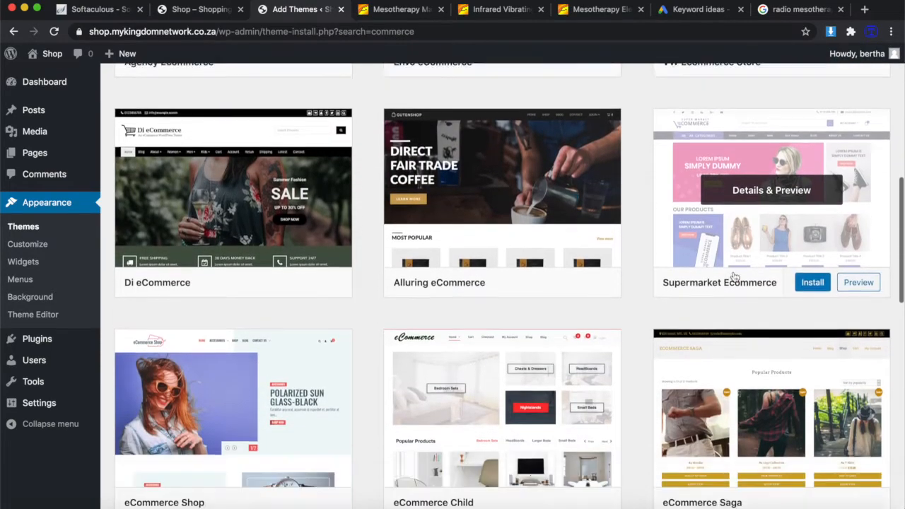
pyautogui.scroll(-2, 735, 277)
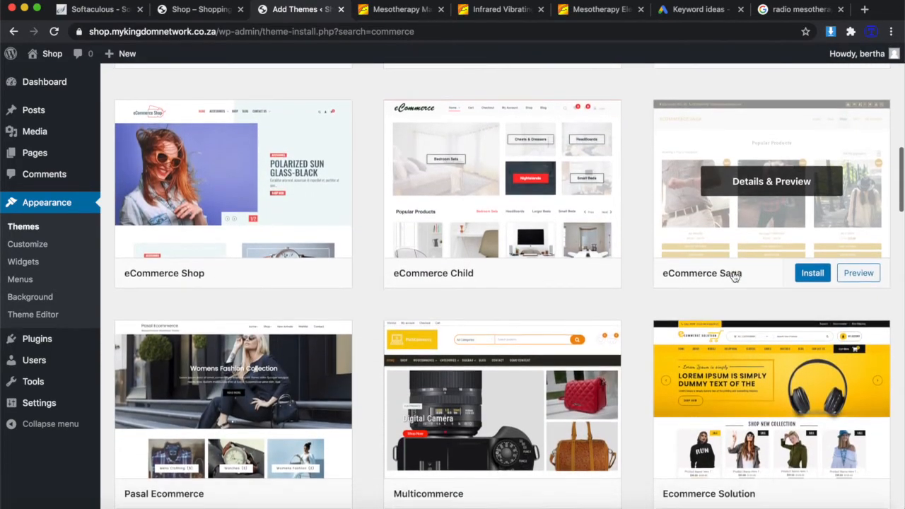
pyautogui.scroll(-1, 734, 277)
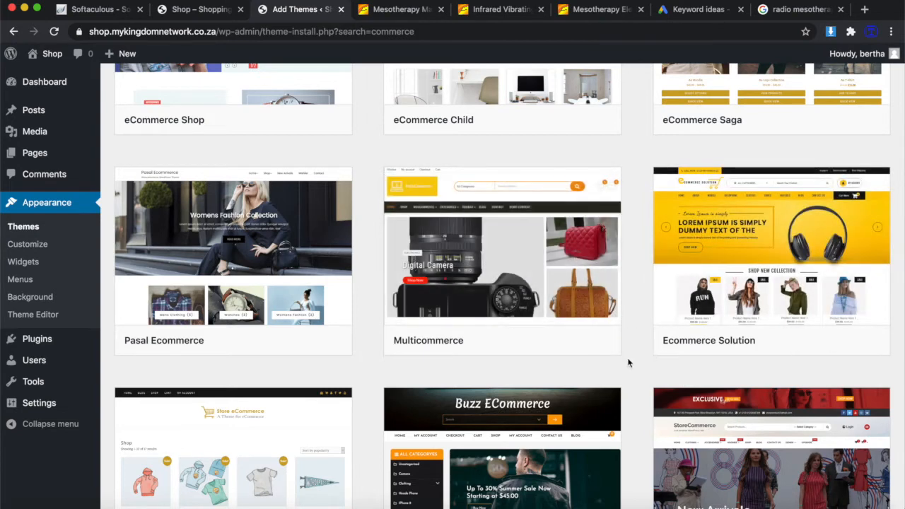
pyautogui.scroll(-5, 628, 360)
pyautogui.scroll(-7, 629, 363)
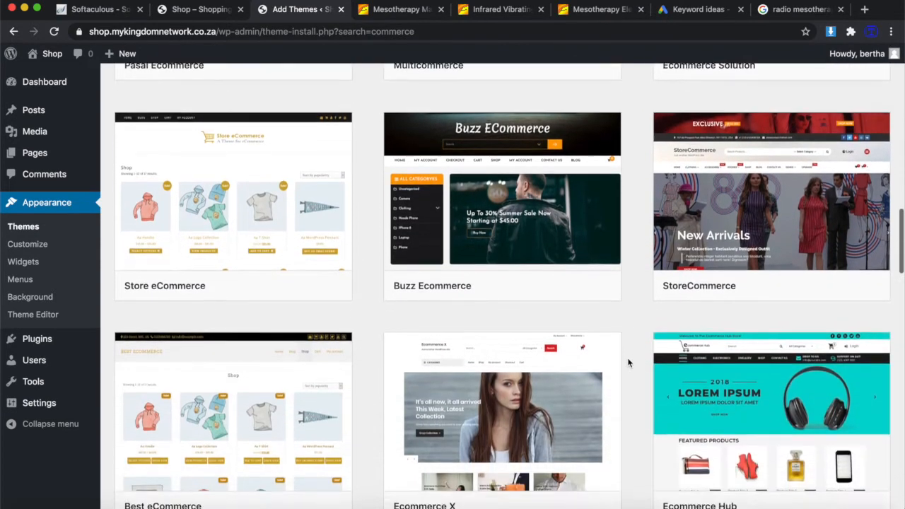
pyautogui.scroll(-3, 629, 363)
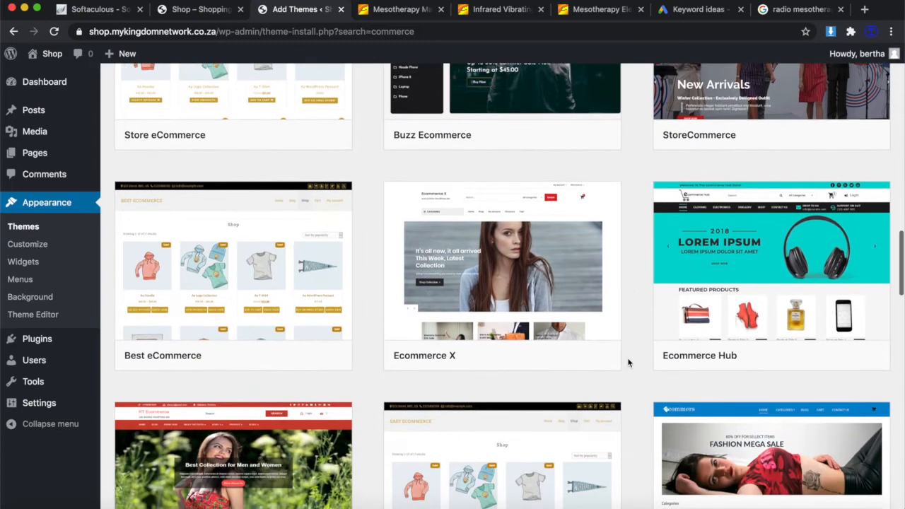
pyautogui.scroll(-3, 628, 363)
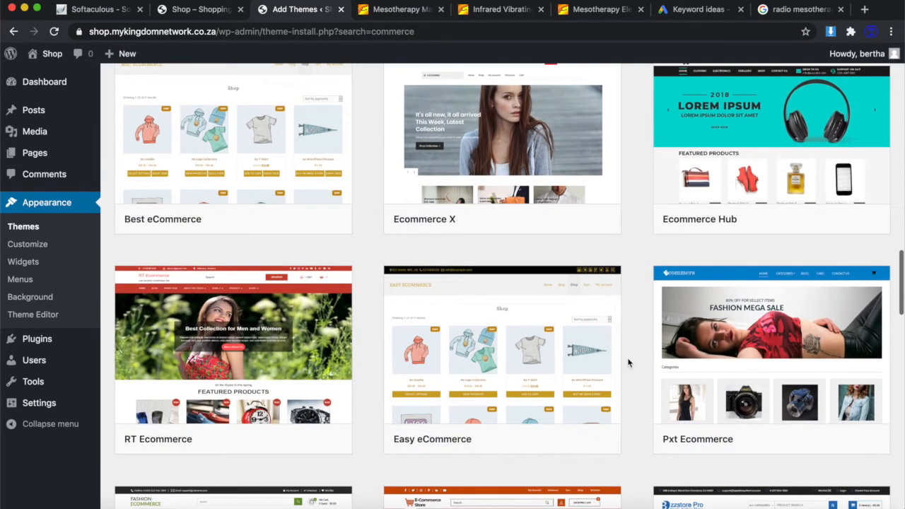
pyautogui.scroll(-3, 628, 363)
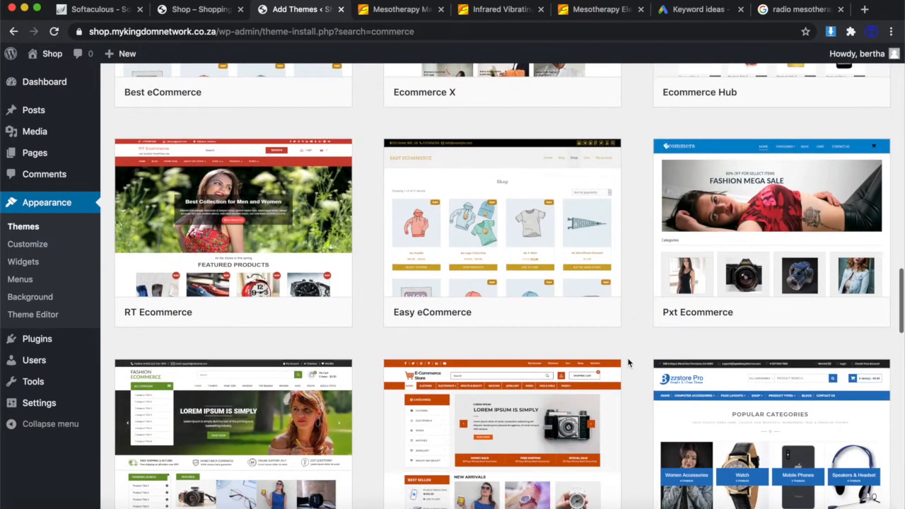
pyautogui.scroll(10, 629, 362)
pyautogui.scroll(9, 628, 363)
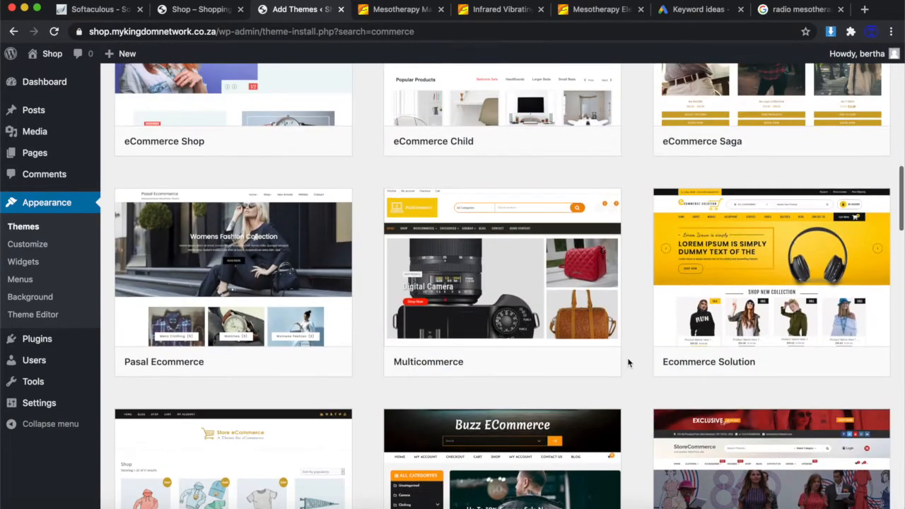
pyautogui.click(205, 230)
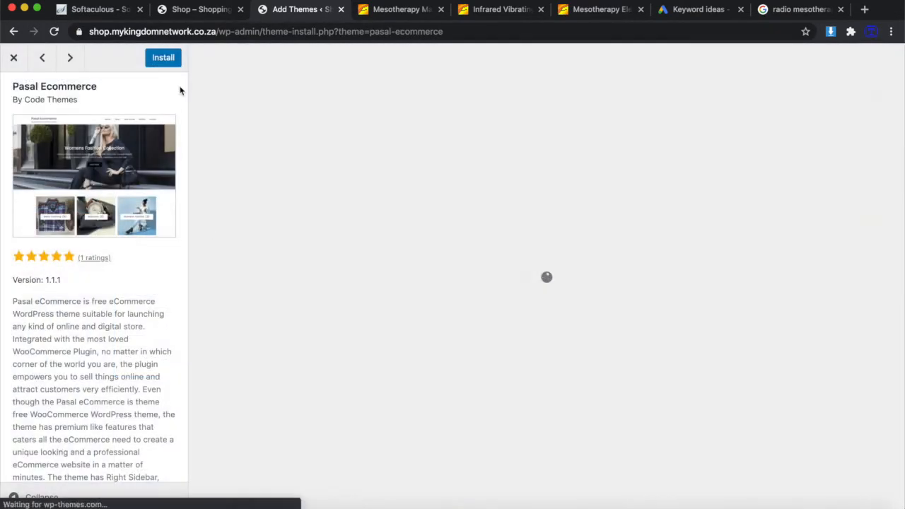
# Install the Pasal Ecommerce theme and go to the installed themes list.
pyautogui.click(167, 58)
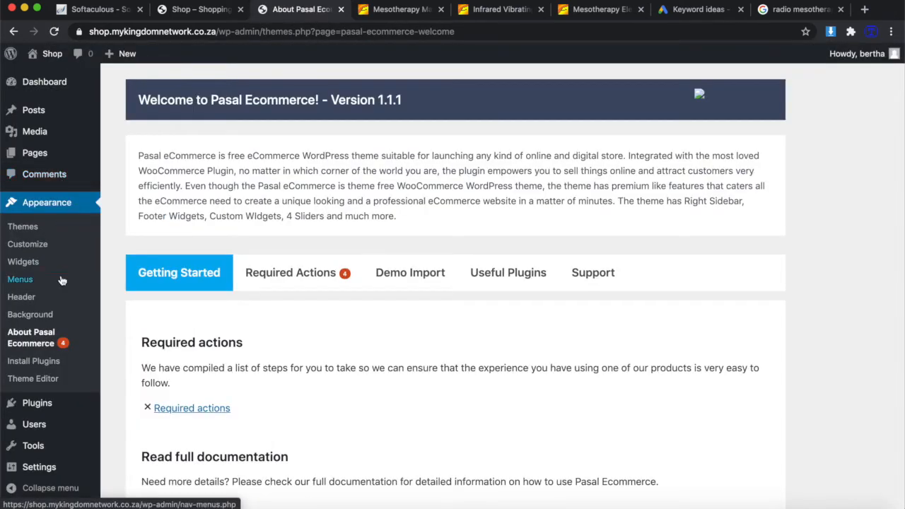
pyautogui.moveTo(45, 434)
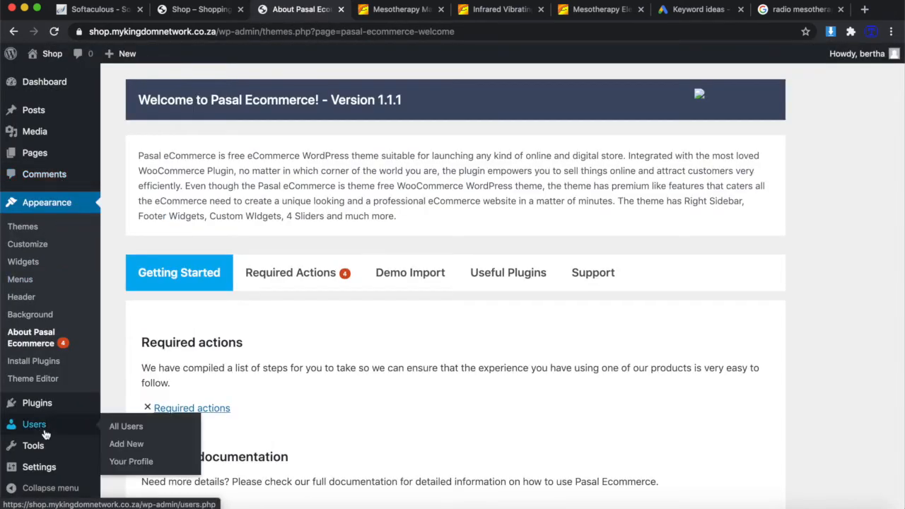
pyautogui.scroll(-2, 43, 395)
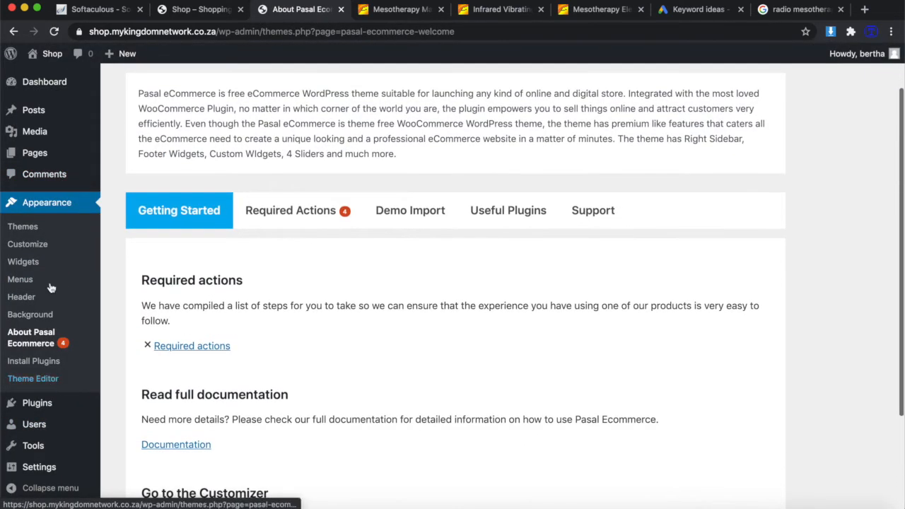
pyautogui.click(34, 209)
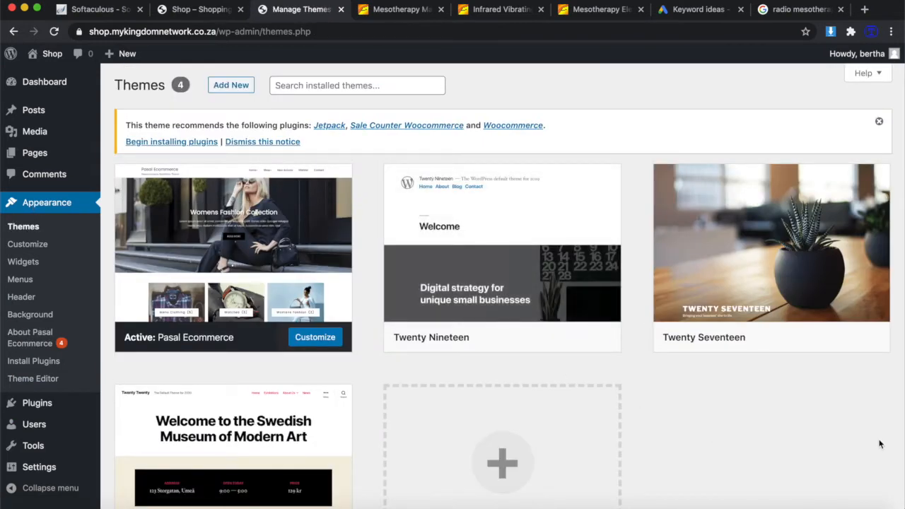
# Delete the Twenty Twenty theme and confirm its removal.
pyautogui.moveTo(543, 269)
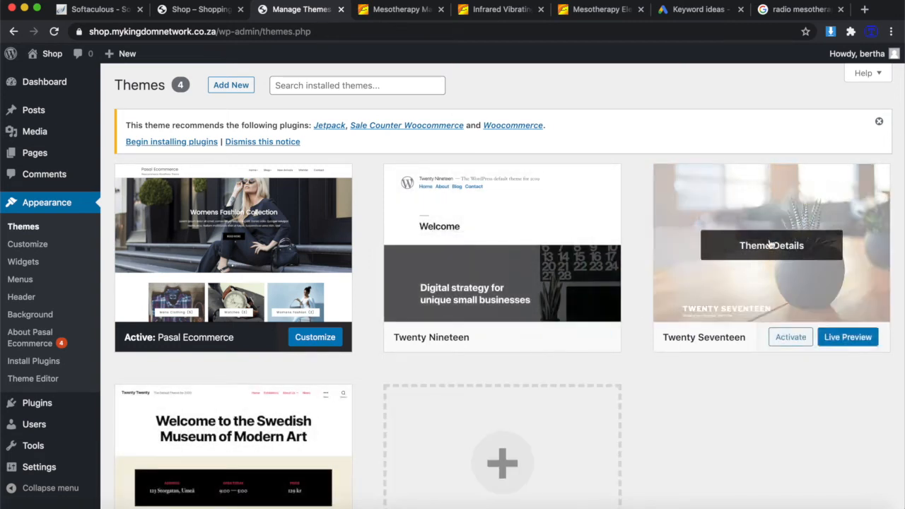
pyautogui.scroll(-2, 632, 397)
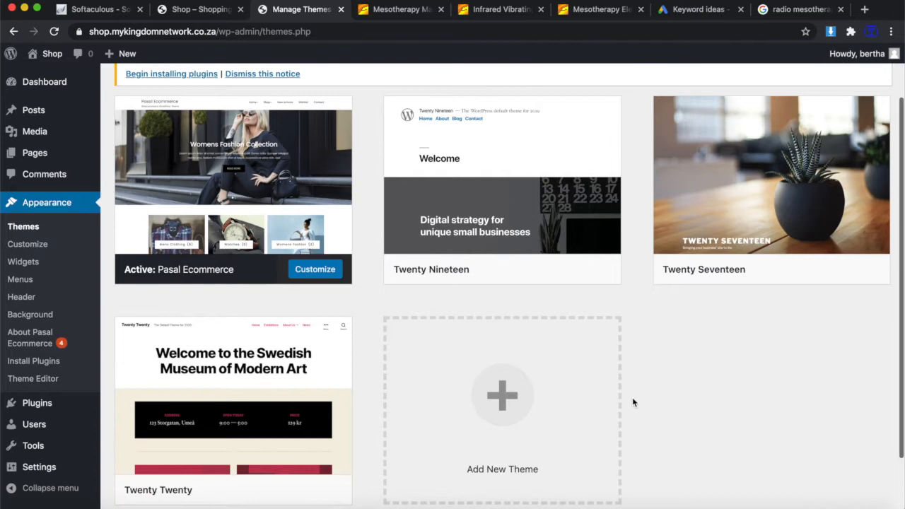
pyautogui.scroll(-2, 632, 397)
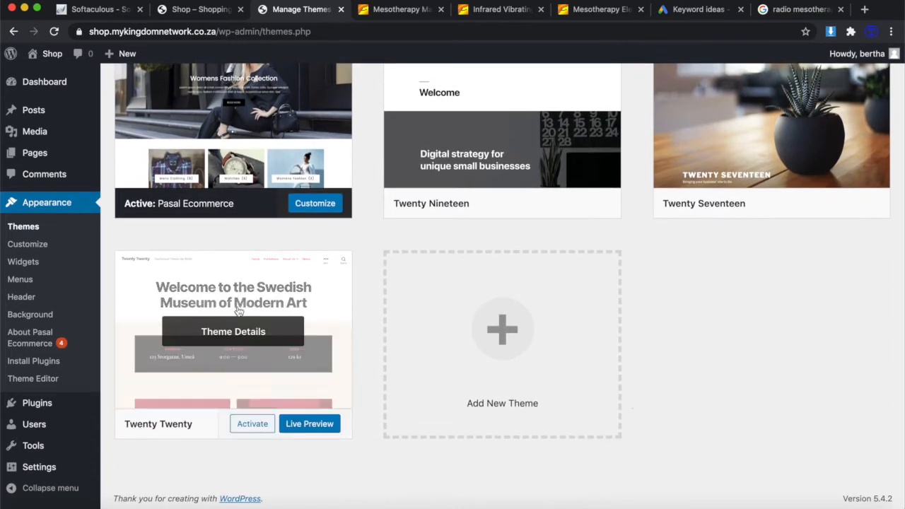
pyautogui.click(314, 304)
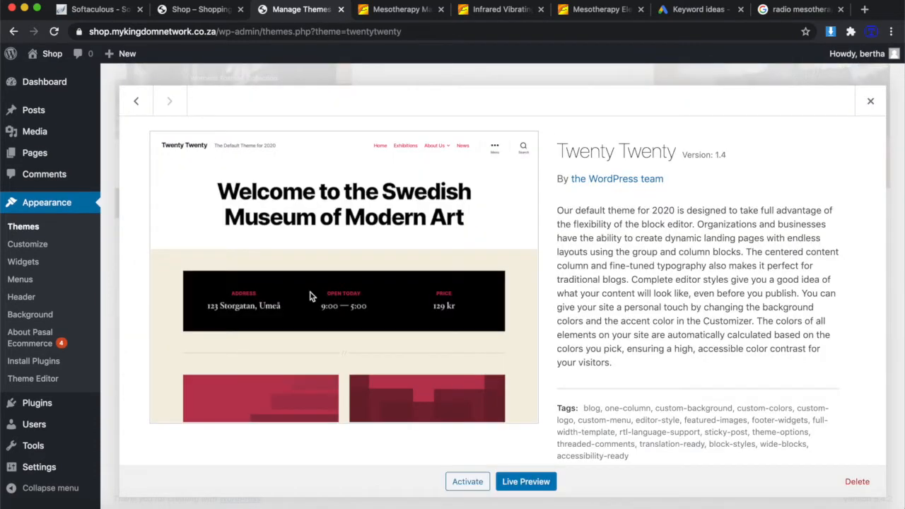
pyautogui.click(857, 483)
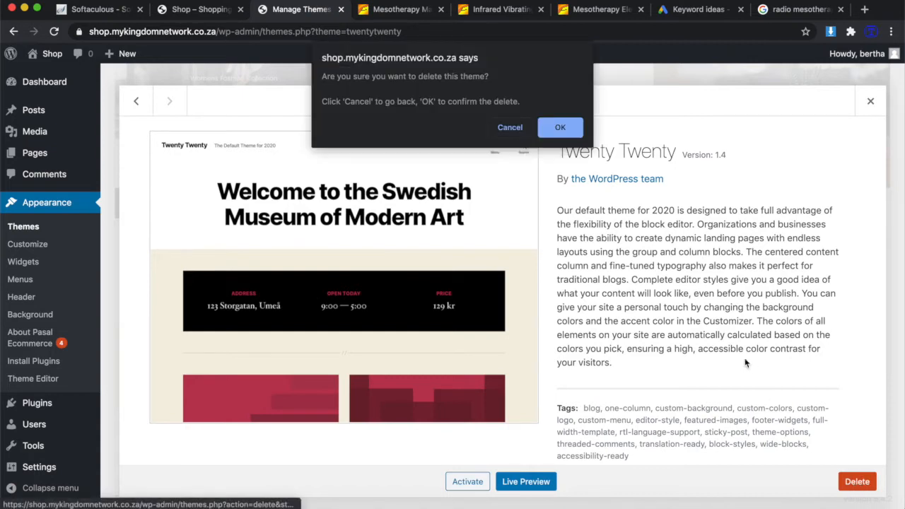
pyautogui.click(559, 127)
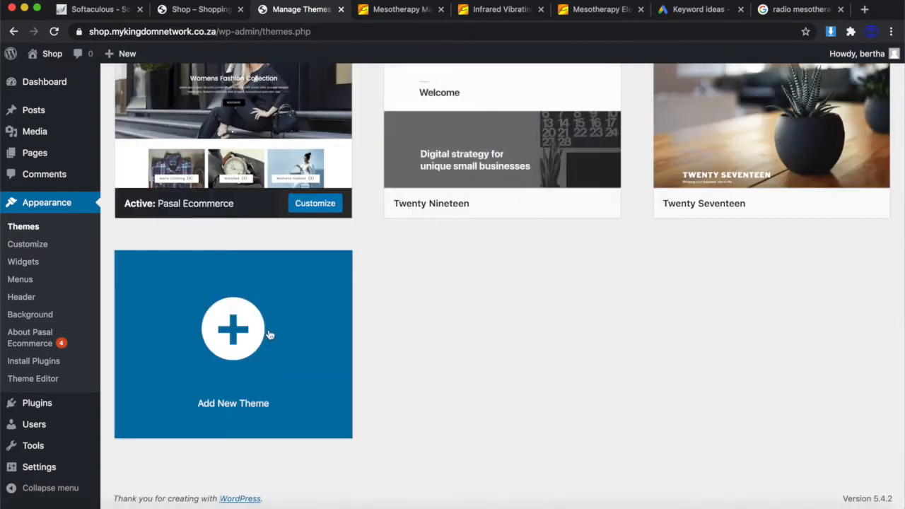
pyautogui.click(558, 131)
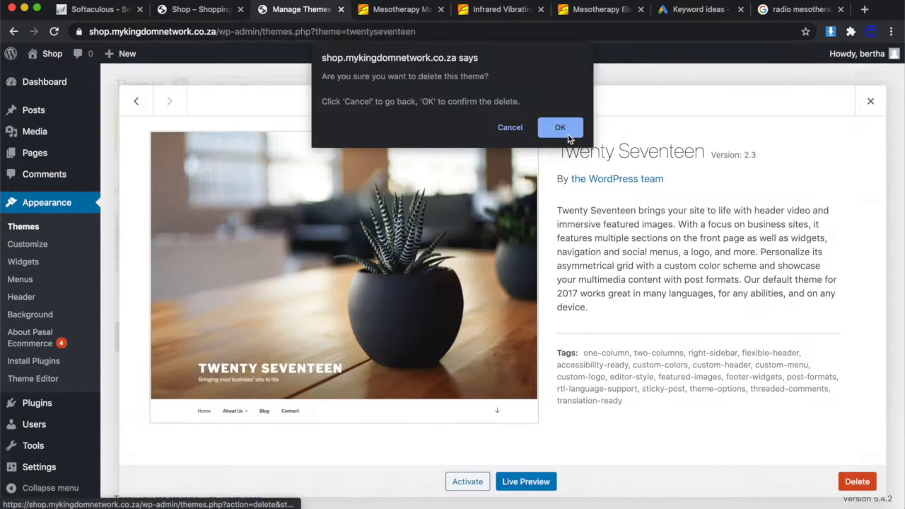
pyautogui.click(561, 128)
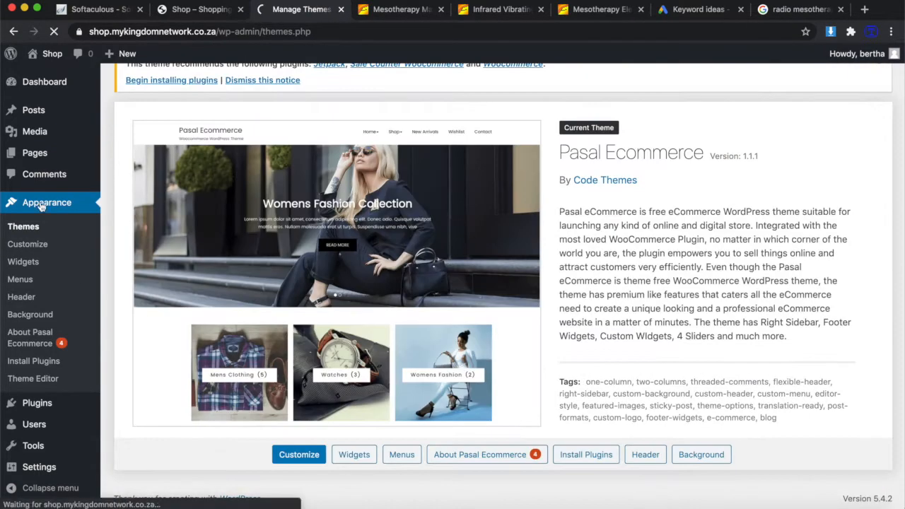
# Install and activate the Envato Elements and Elementor plugins.
pyautogui.click(39, 406)
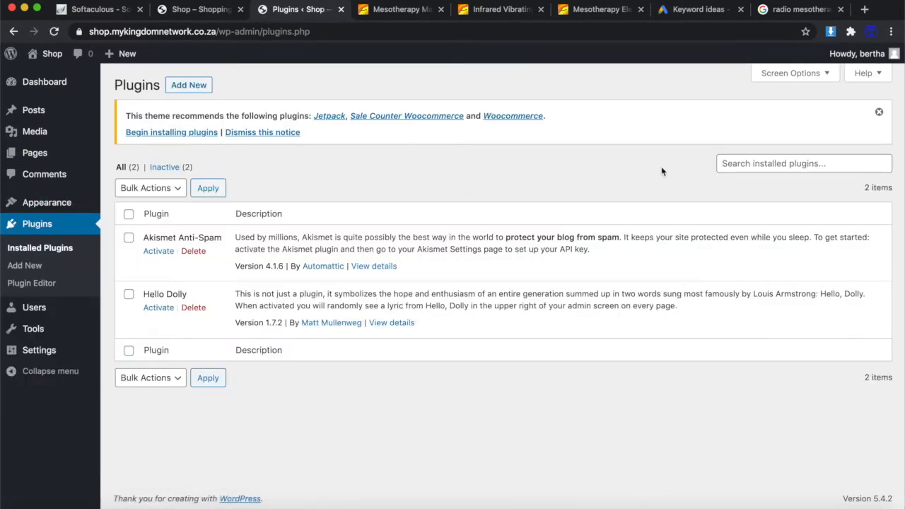
pyautogui.click(187, 86)
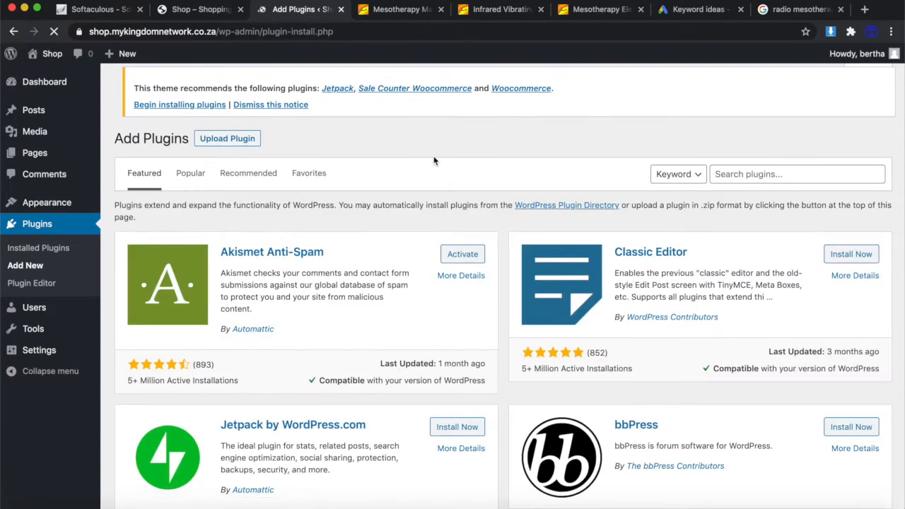
pyautogui.click(738, 178)
pyautogui.write('envato elements')
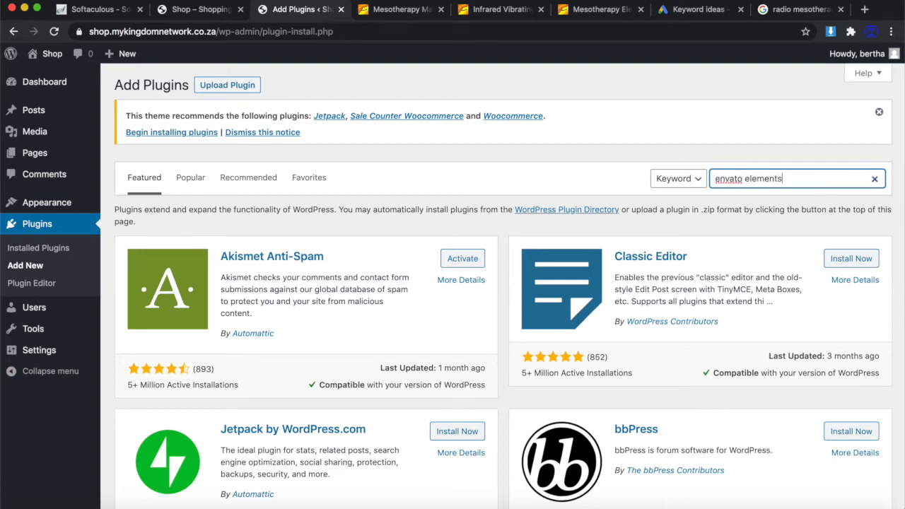
pyautogui.click(753, 198)
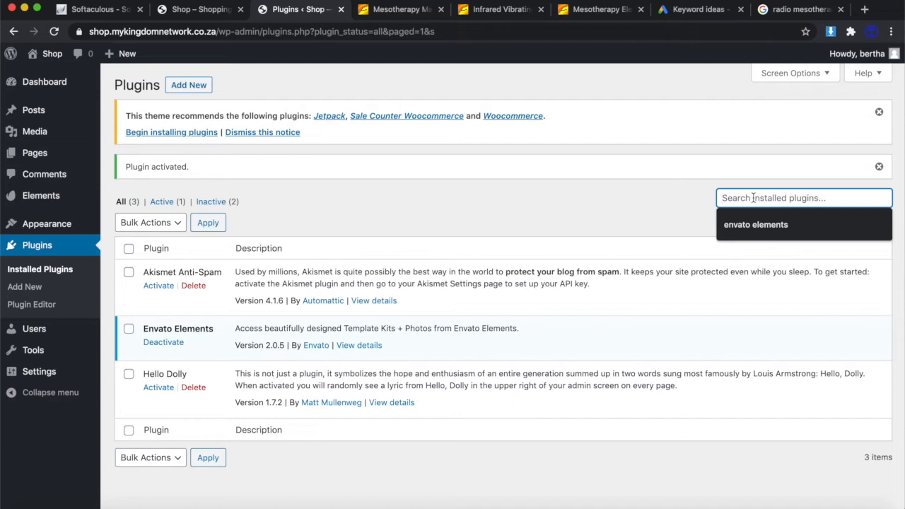
pyautogui.write('elemen')
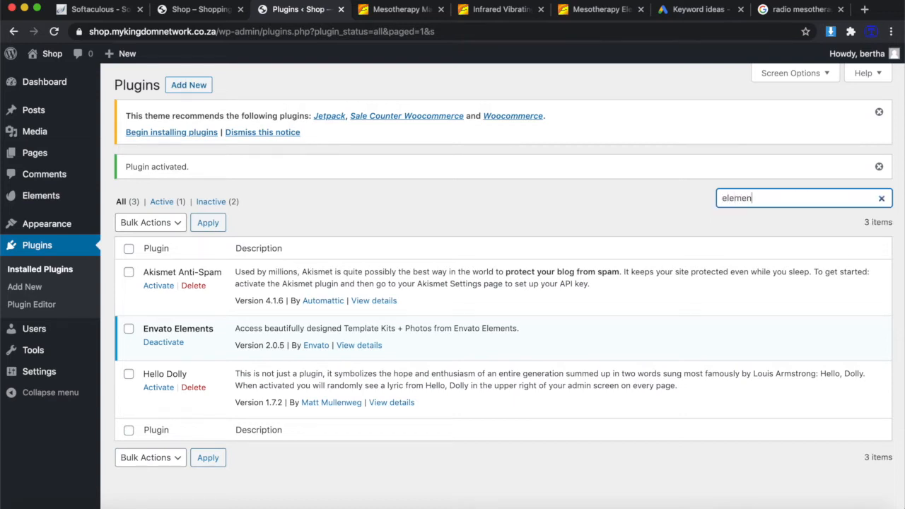
pyautogui.write('tor')
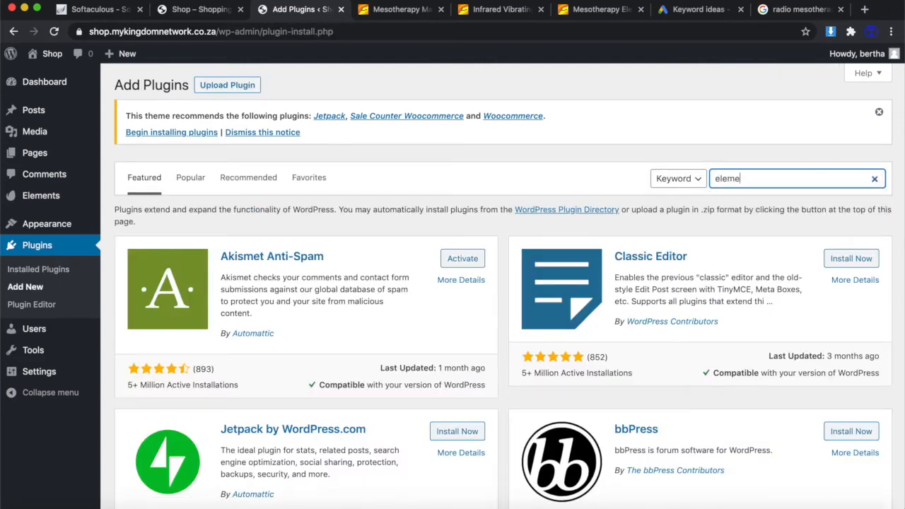
pyautogui.click(429, 251)
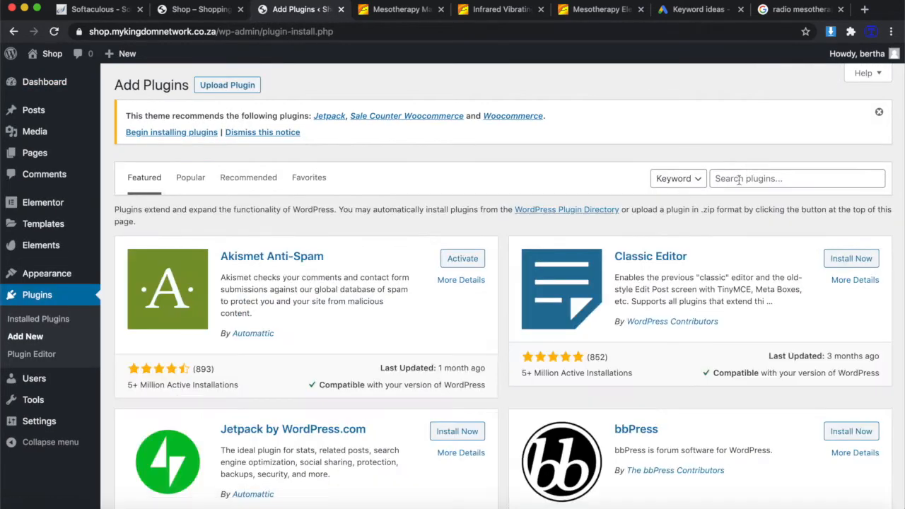
# Install and activate the Yoast SEO plugin.
pyautogui.click(738, 180)
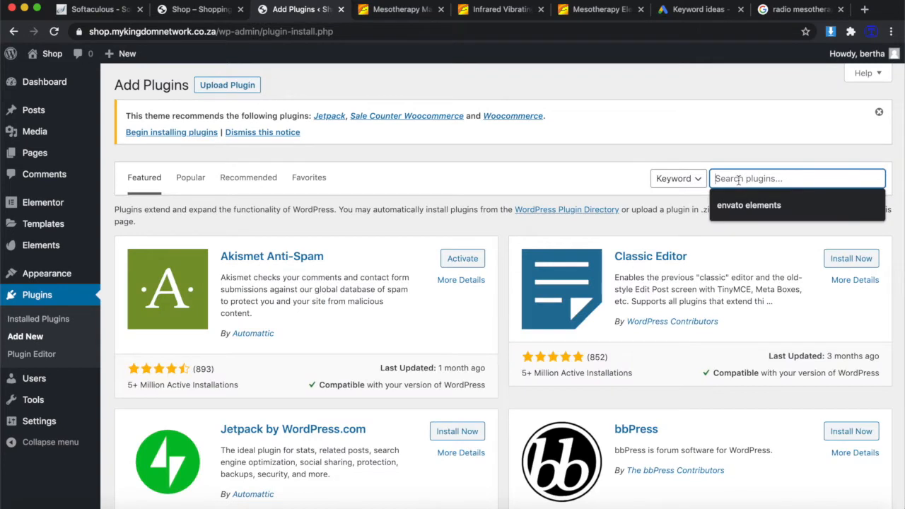
pyautogui.write('yoast')
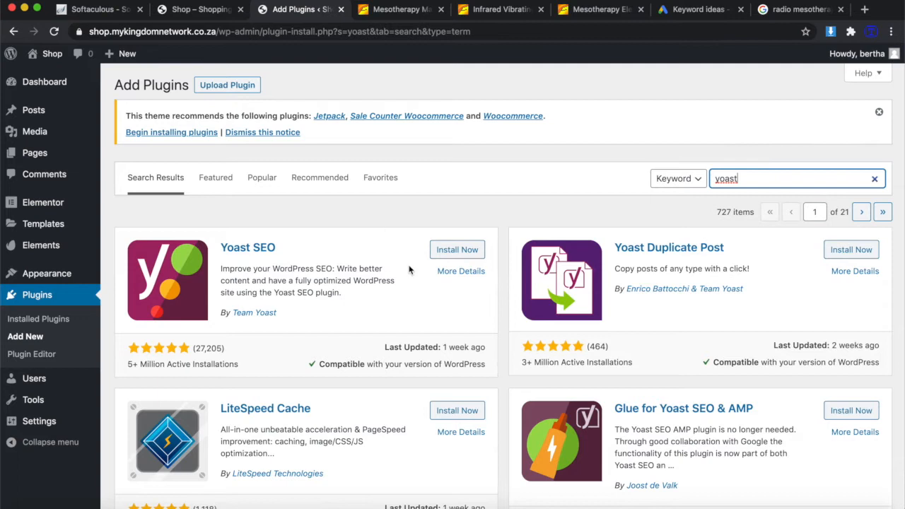
pyautogui.click(458, 250)
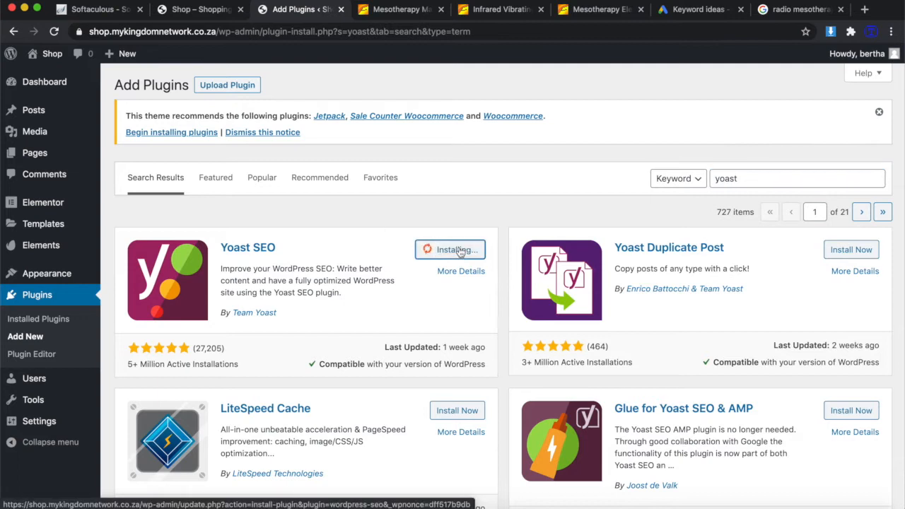
pyautogui.click(458, 250)
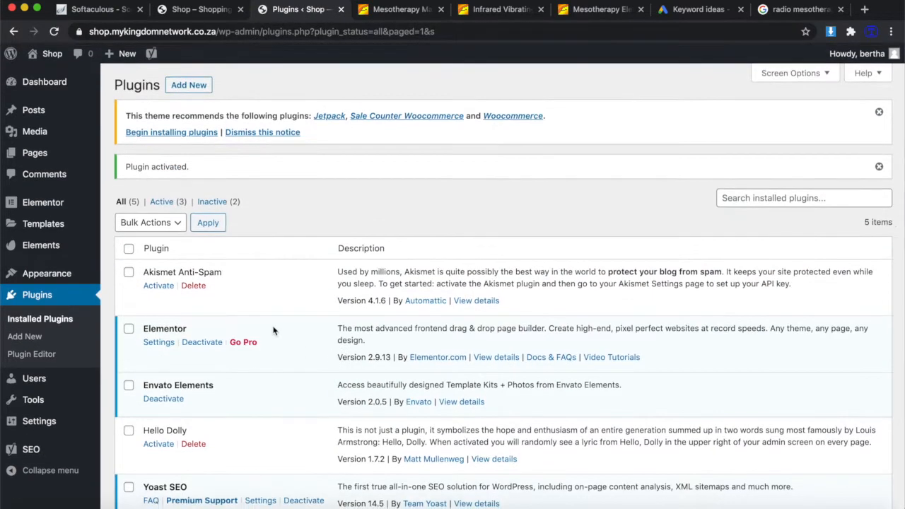
pyautogui.scroll(-1, 299, 326)
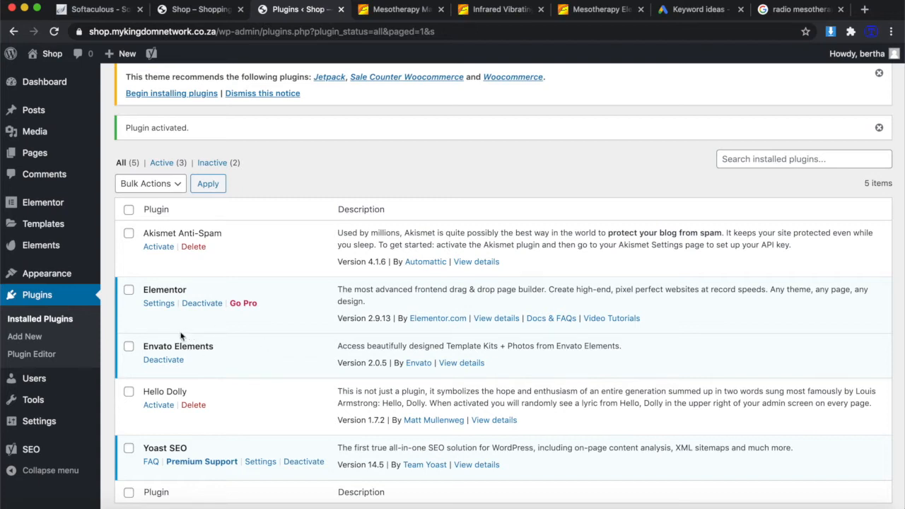
pyautogui.moveTo(63, 245)
pyautogui.scroll(1, 149, 269)
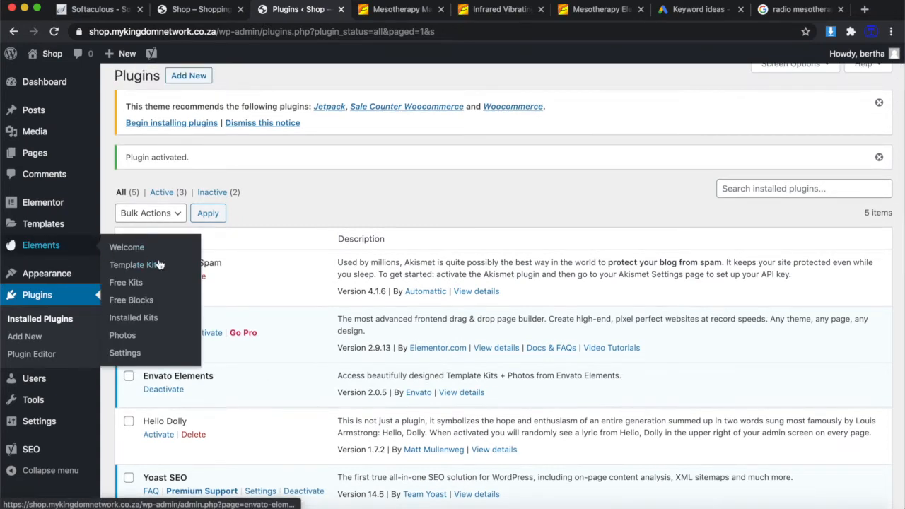
# Search the Envato Elements template kits for commerce designs.
pyautogui.click(134, 265)
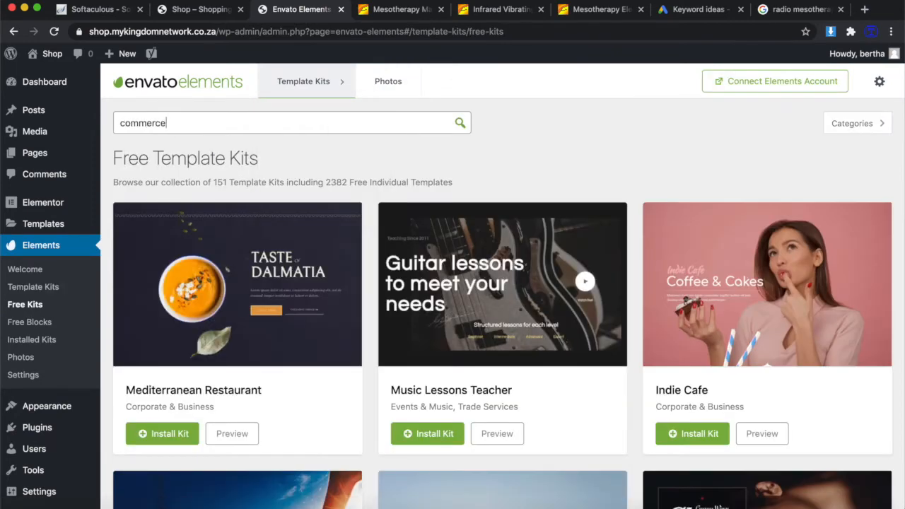
pyautogui.press('Return')
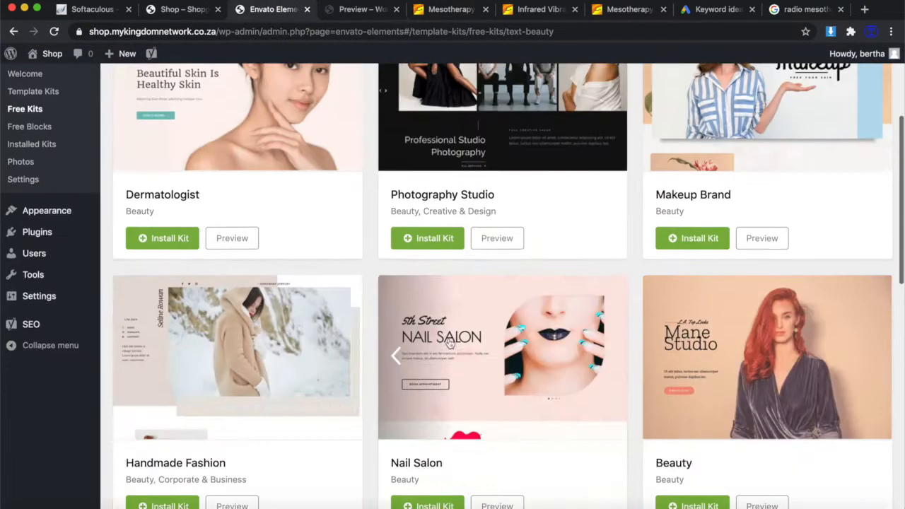
pyautogui.scroll(-7, 449, 343)
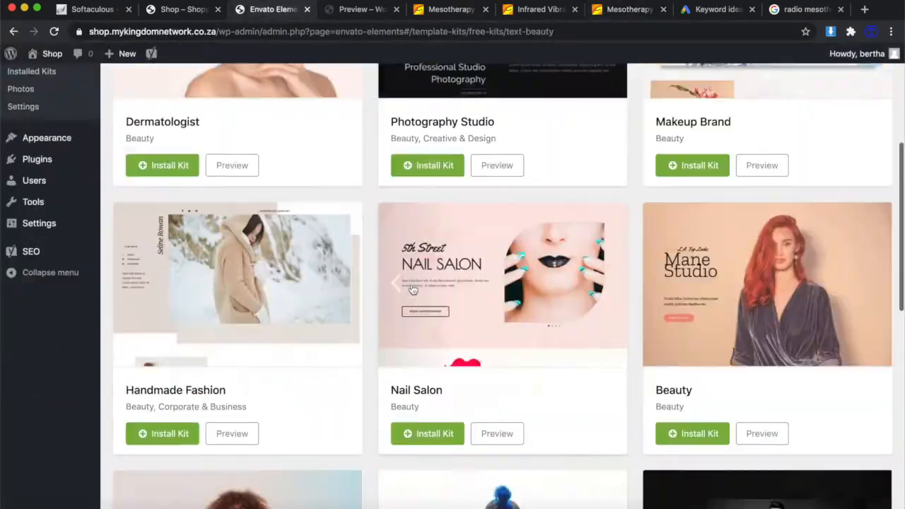
pyautogui.scroll(-7, 414, 288)
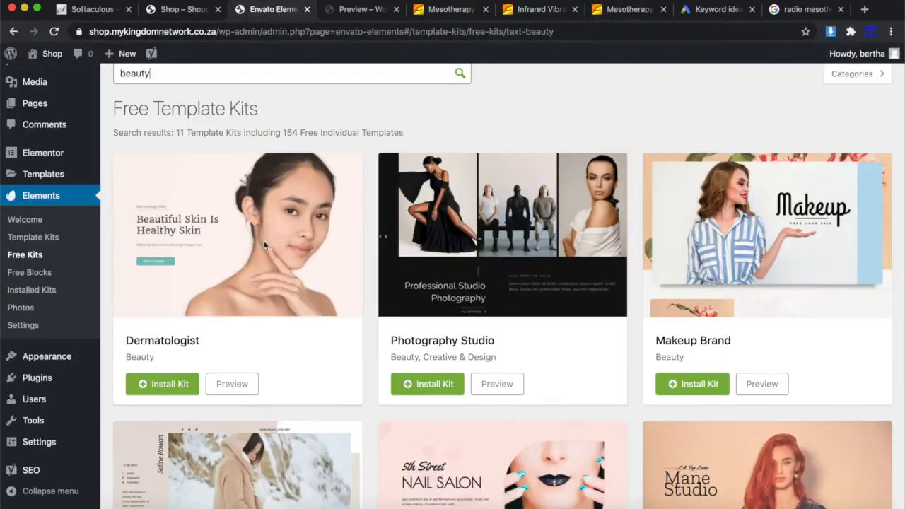
pyautogui.scroll(-5, 264, 240)
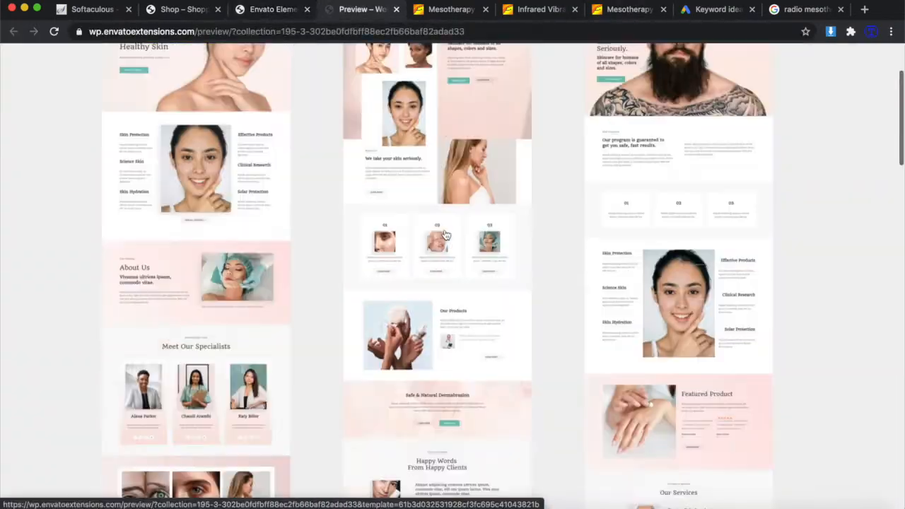
pyautogui.scroll(2, 444, 235)
pyautogui.scroll(-10, 323, 333)
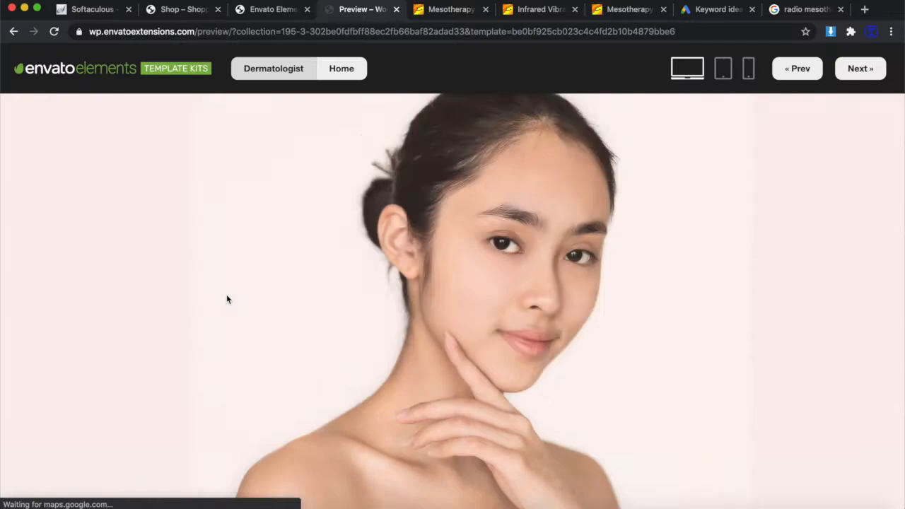
pyautogui.scroll(-15, 369, 300)
pyautogui.scroll(5, 369, 299)
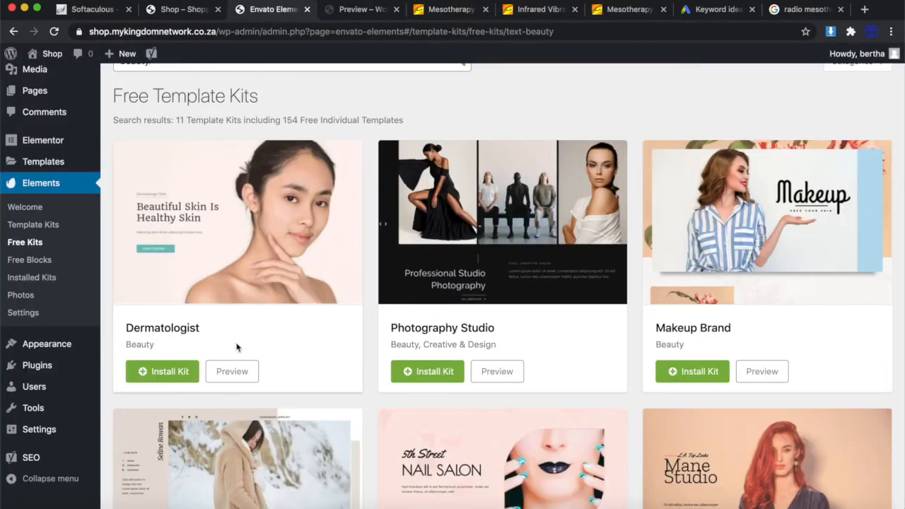
# Install the Dermatologist template kit and import its Home template.
pyautogui.click(163, 371)
pyautogui.click(158, 372)
pyautogui.scroll(-3, 306, 331)
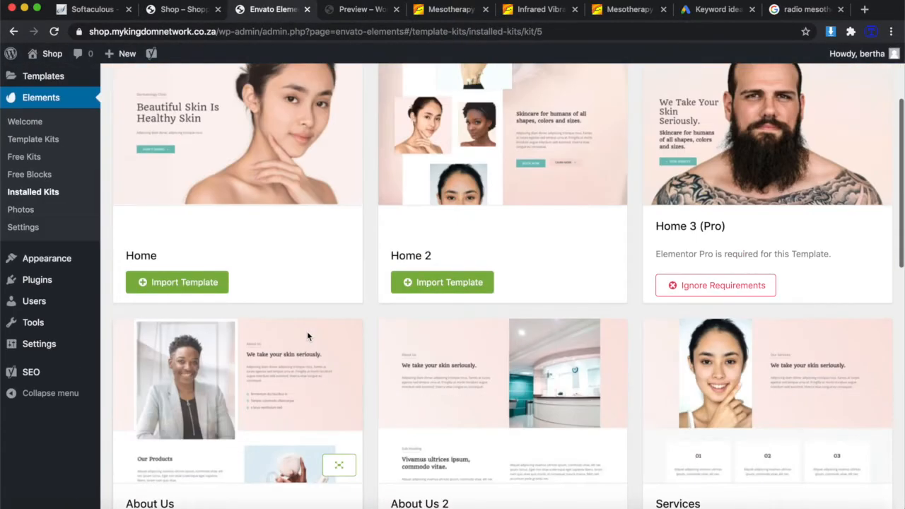
pyautogui.scroll(5, 301, 304)
pyautogui.scroll(-1, 233, 368)
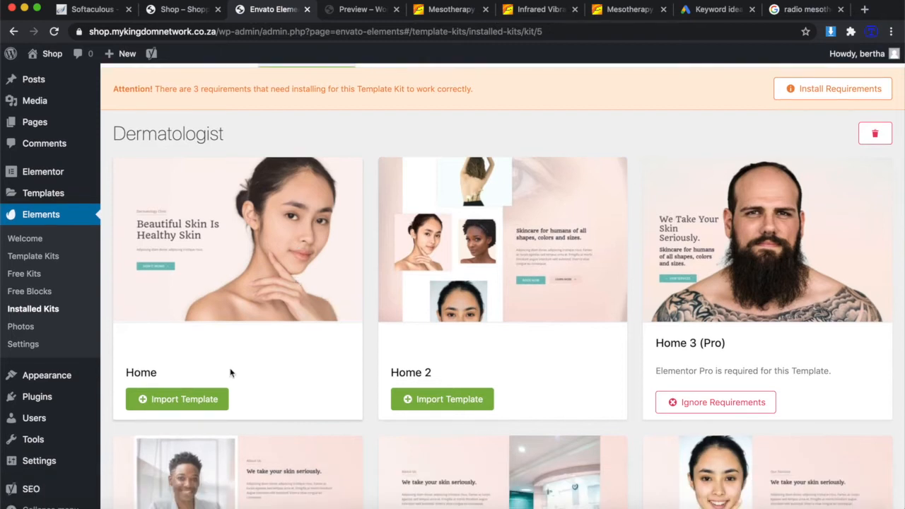
pyautogui.click(177, 415)
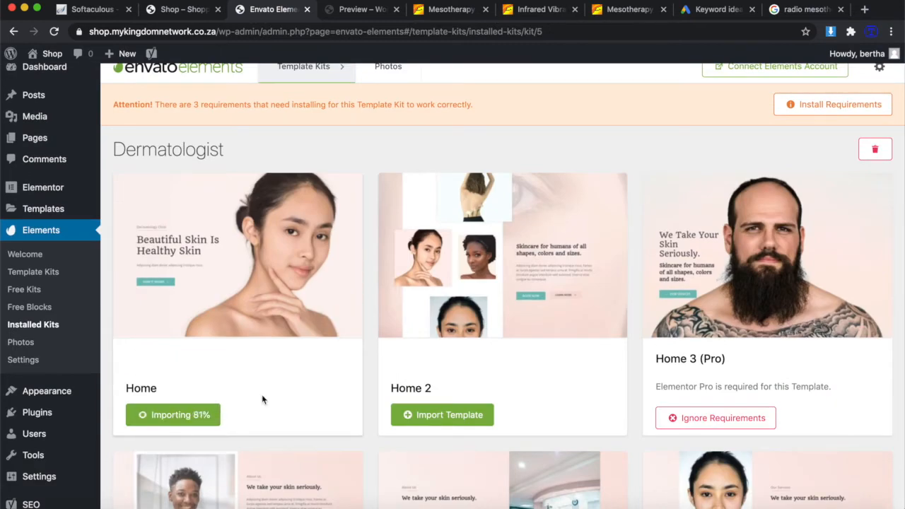
pyautogui.scroll(1, 122, 180)
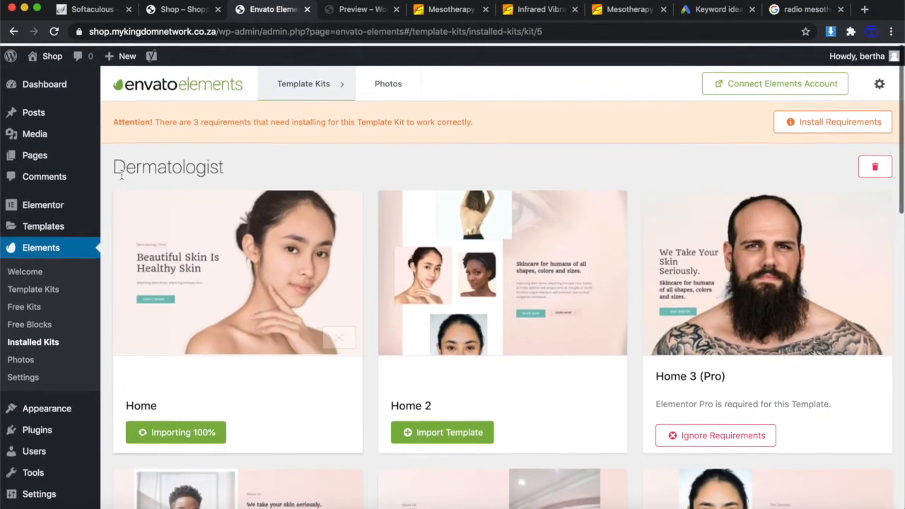
# Move the Sample Page to the trash from All Pages.
pyautogui.click(37, 152)
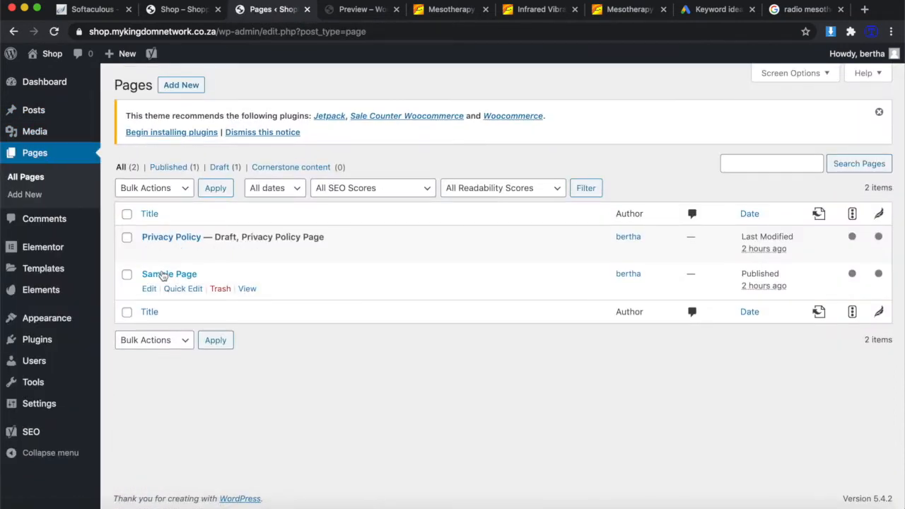
pyautogui.click(220, 289)
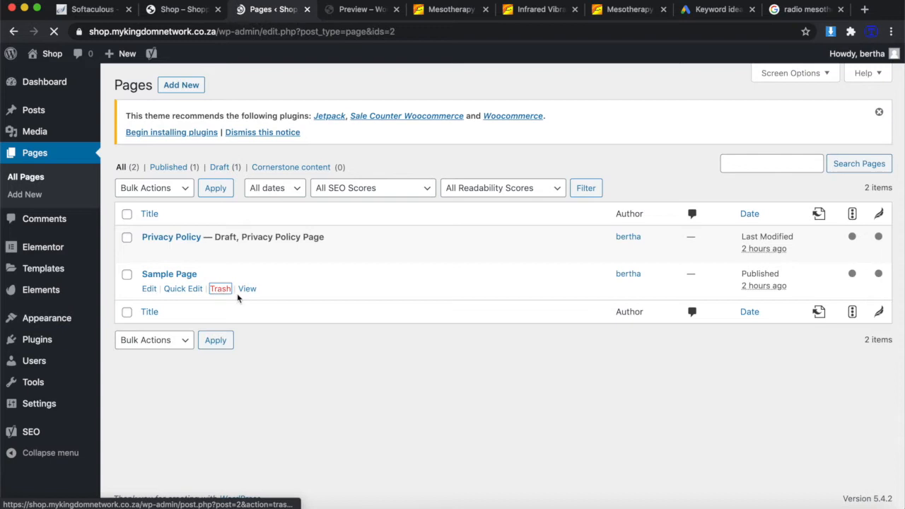
pyautogui.scroll(-1, 170, 456)
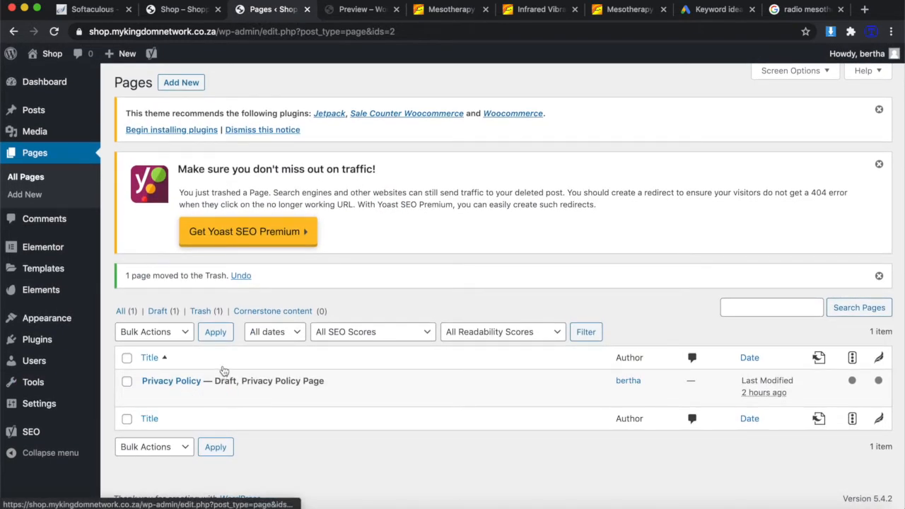
# Create a new page and open it in the Elementor builder.
pyautogui.click(183, 88)
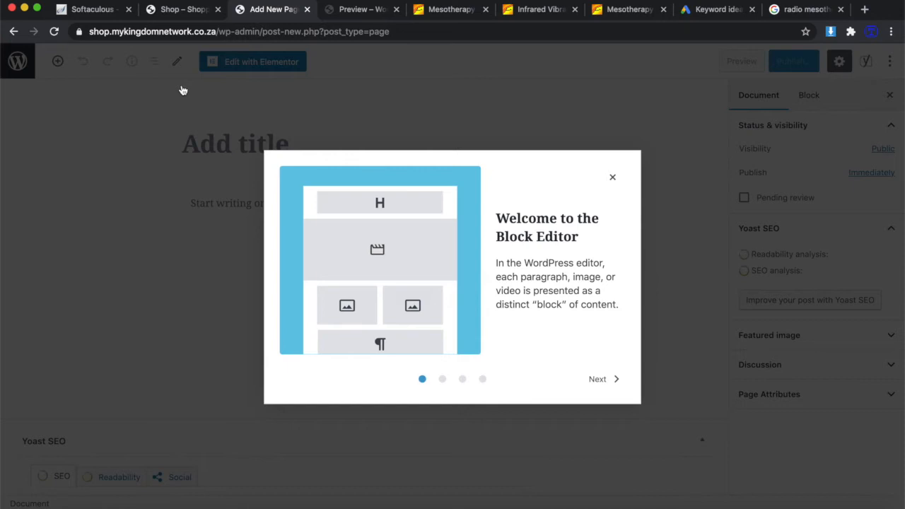
pyautogui.click(613, 177)
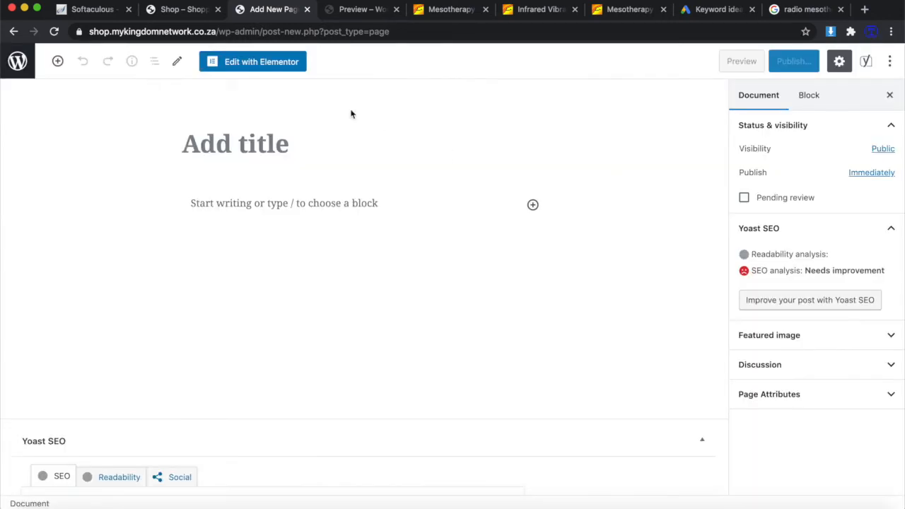
pyautogui.click(283, 65)
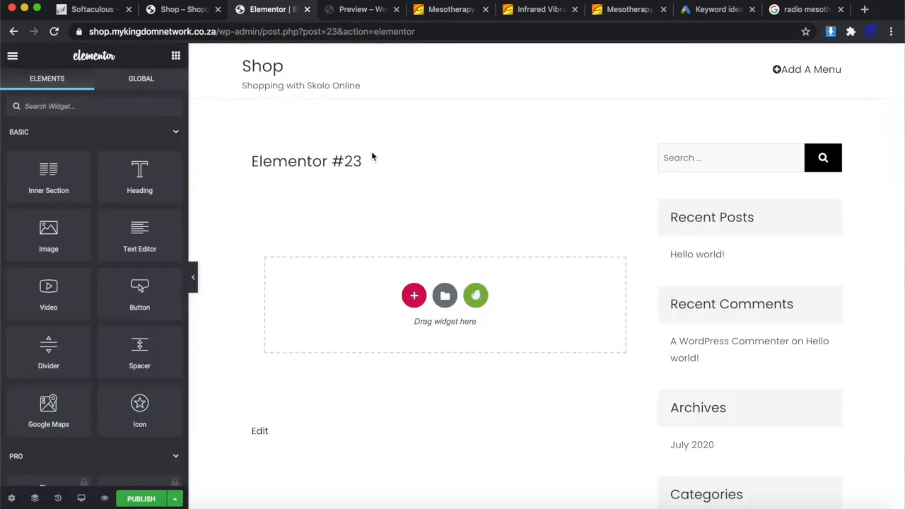
# Insert the Dermatologist kit's Home template into the page.
pyautogui.click(477, 297)
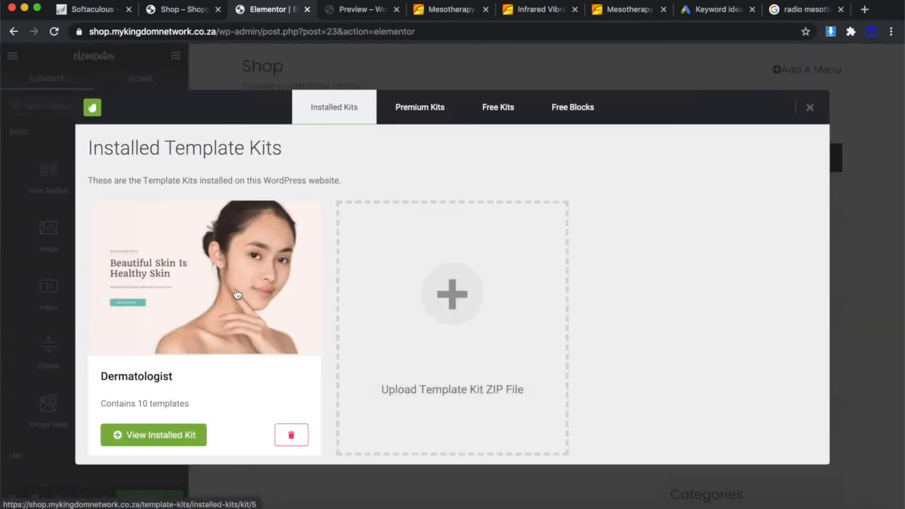
pyautogui.click(236, 292)
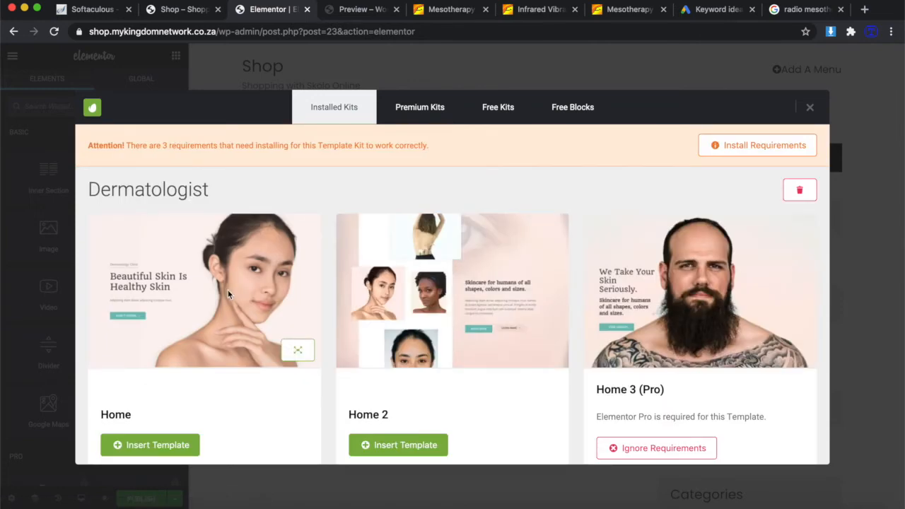
pyautogui.click(147, 444)
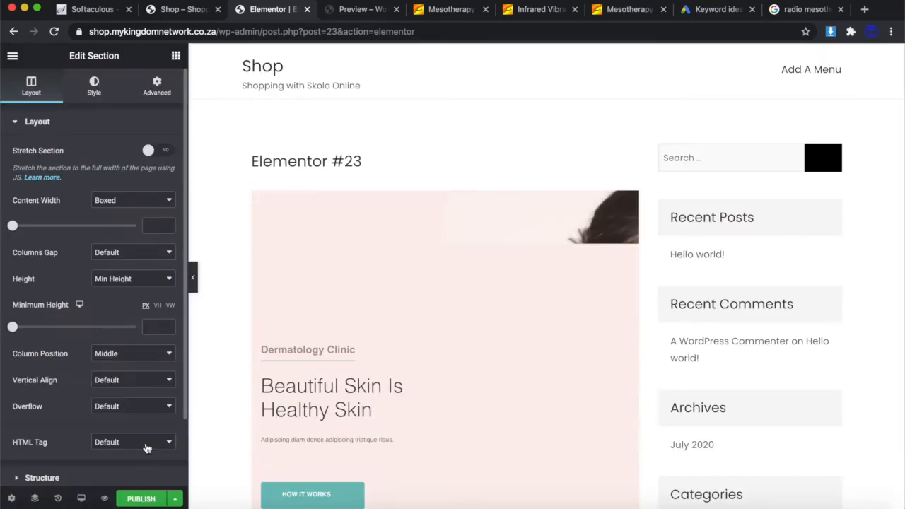
pyautogui.scroll(-10, 445, 479)
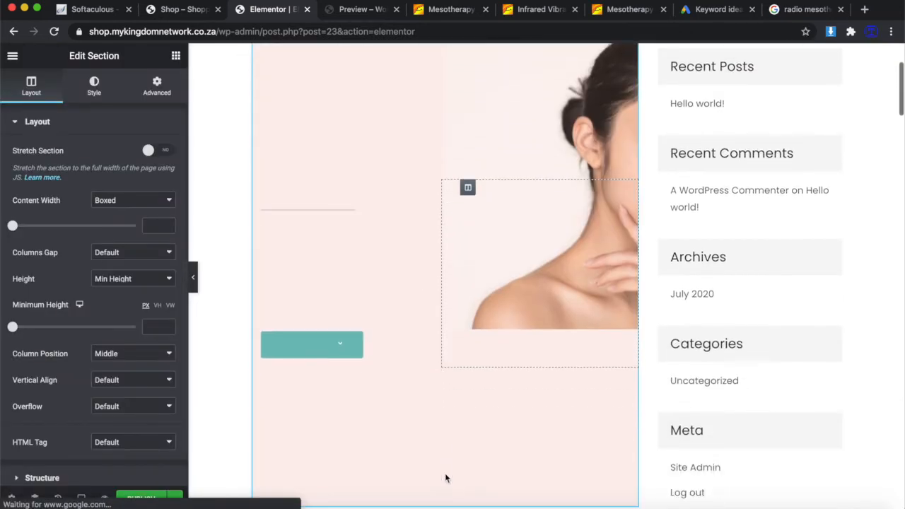
pyautogui.scroll(-3, 446, 479)
pyautogui.scroll(15, 445, 473)
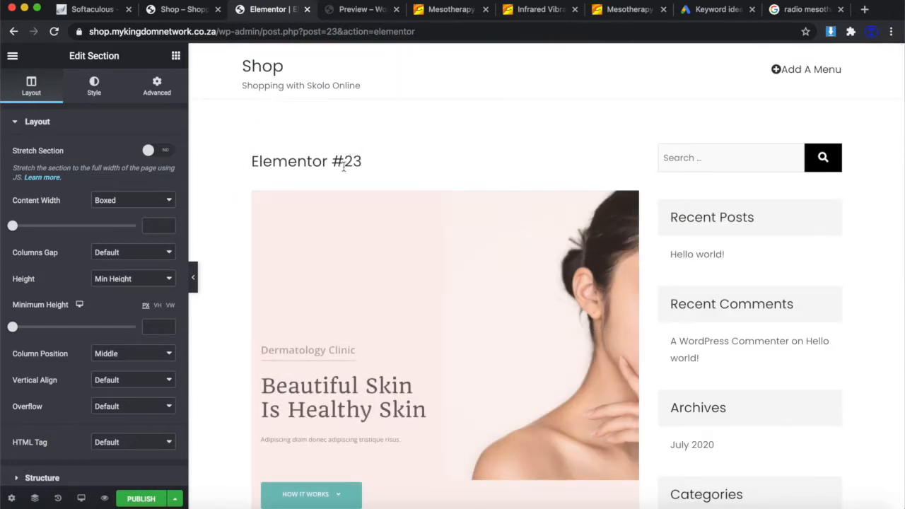
# Publish the page and exit Elementor to the WordPress page editor.
pyautogui.click(138, 500)
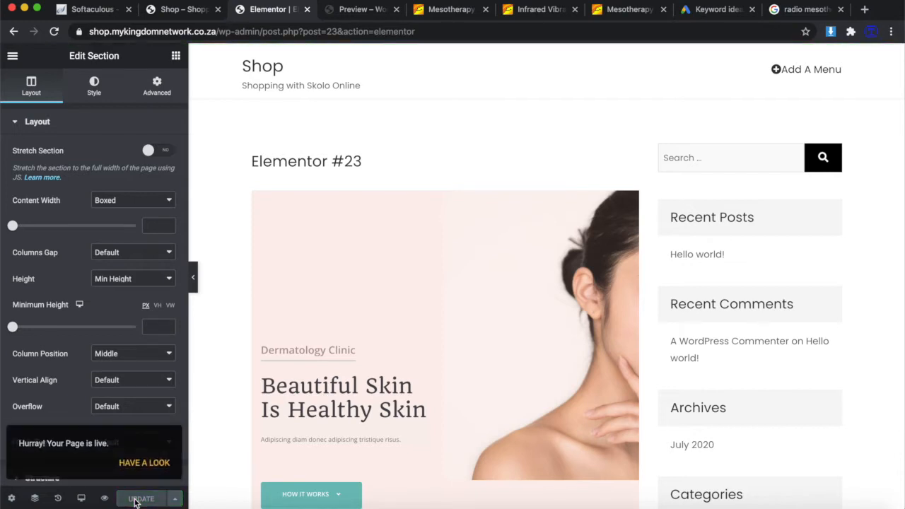
pyautogui.click(12, 56)
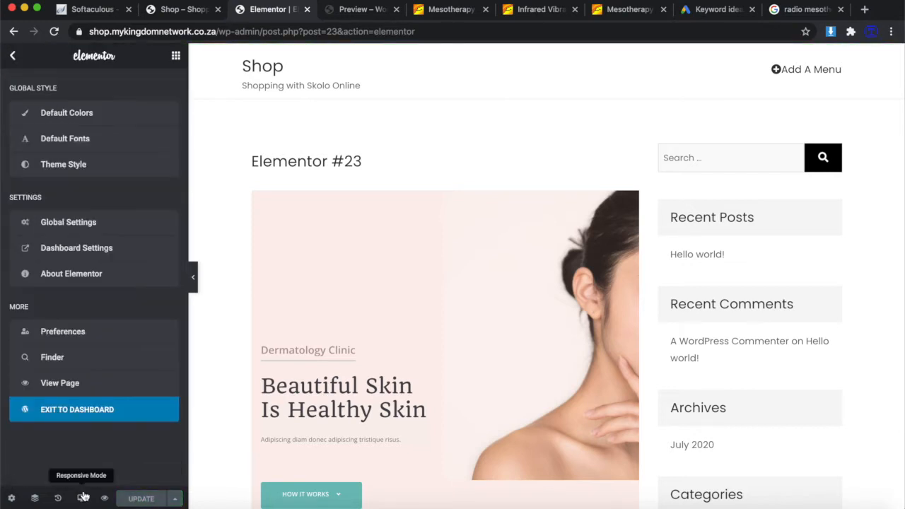
pyautogui.click(68, 411)
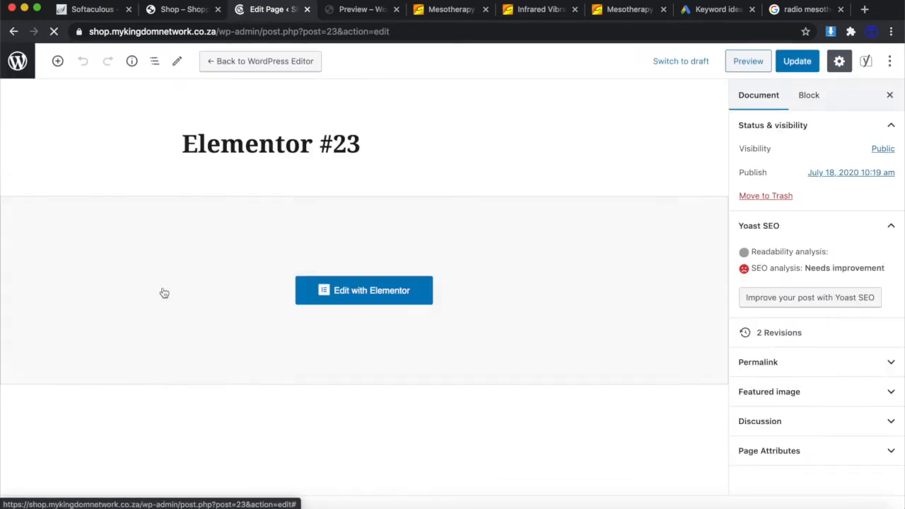
# Rename the 'Elementor #23' page to 'Home', update it, and return to All Pages.
pyautogui.click(347, 144)
pyautogui.moveTo(364, 141); pyautogui.dragTo(125, 144)
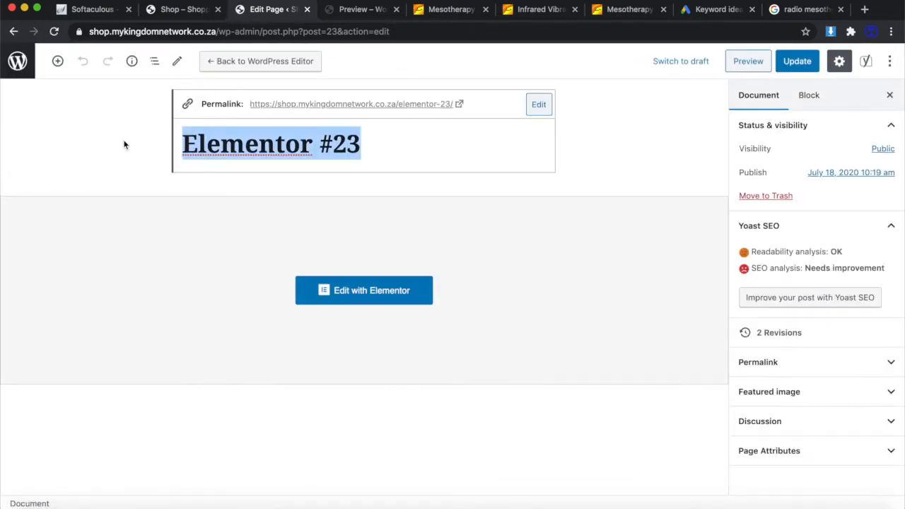
pyautogui.write('Home')
pyautogui.click(800, 63)
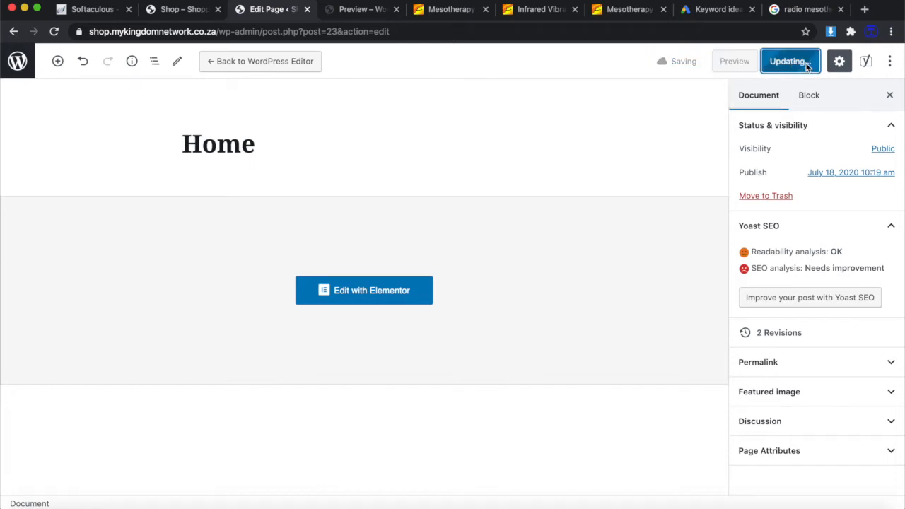
pyautogui.click(19, 61)
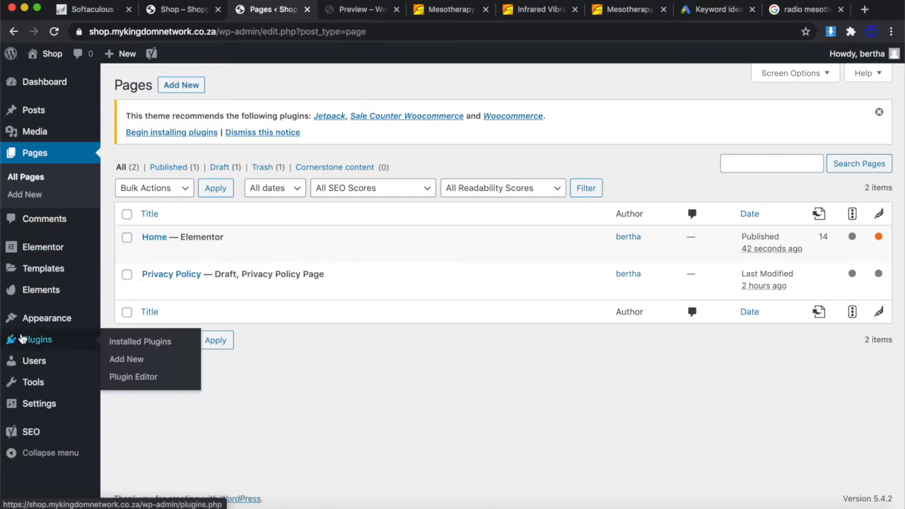
pyautogui.moveTo(42, 321)
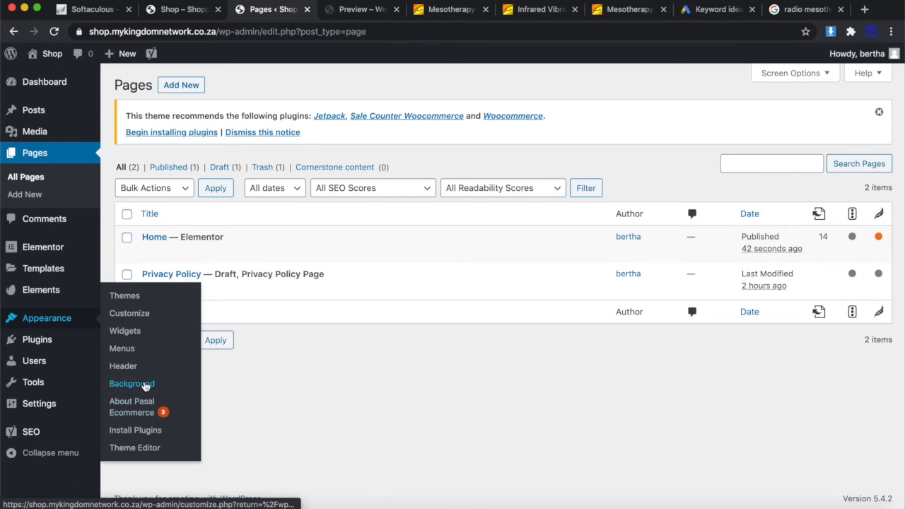
# In the Customizer, set the static page Home as the homepage and publish.
pyautogui.click(130, 316)
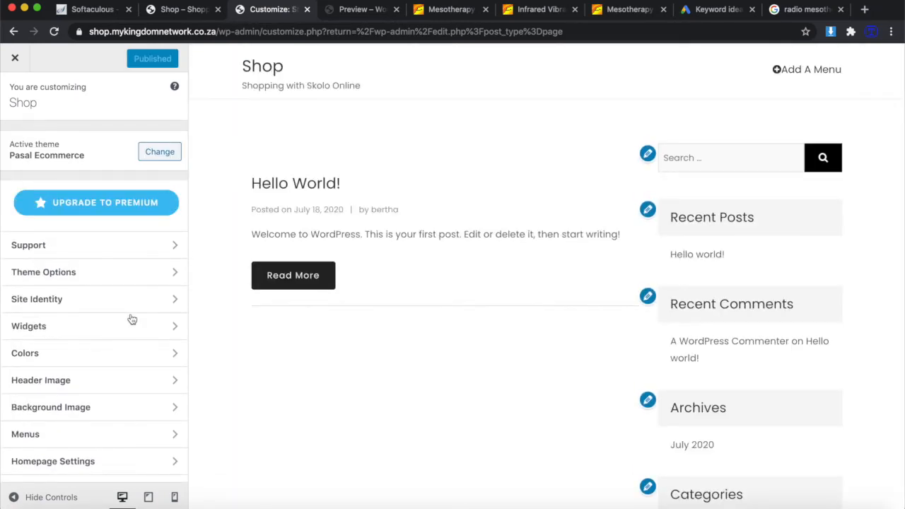
pyautogui.scroll(-1, 132, 320)
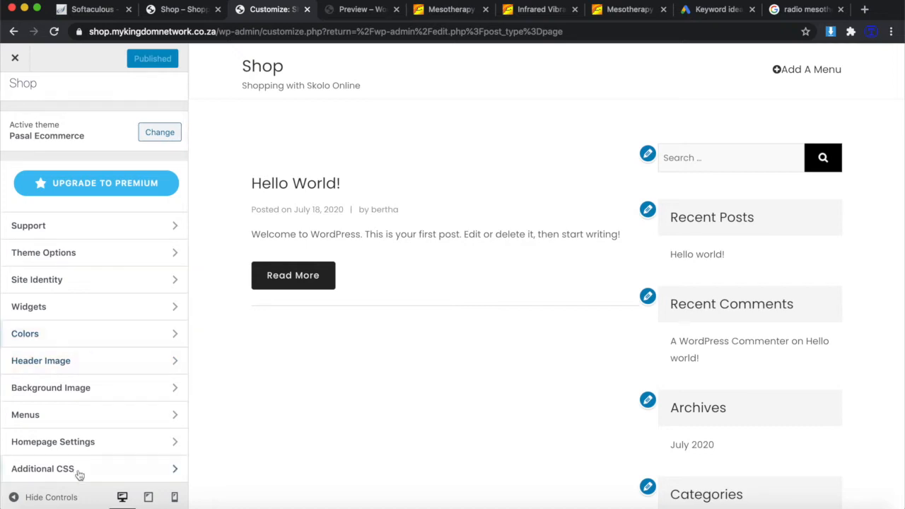
pyautogui.click(77, 444)
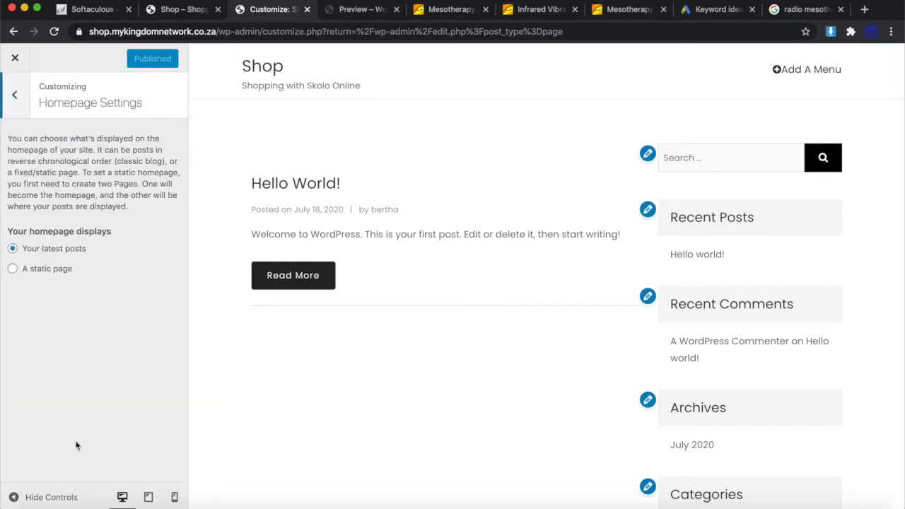
pyautogui.click(12, 268)
pyautogui.click(65, 319)
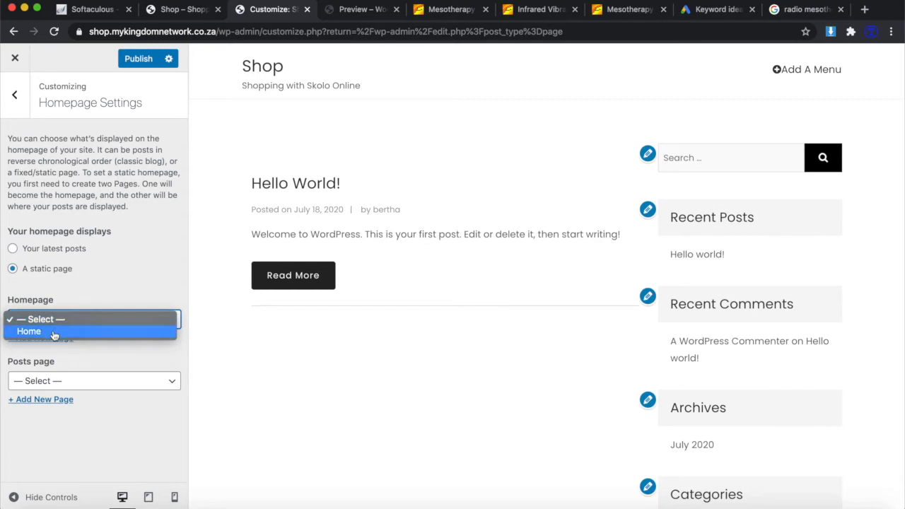
pyautogui.click(54, 331)
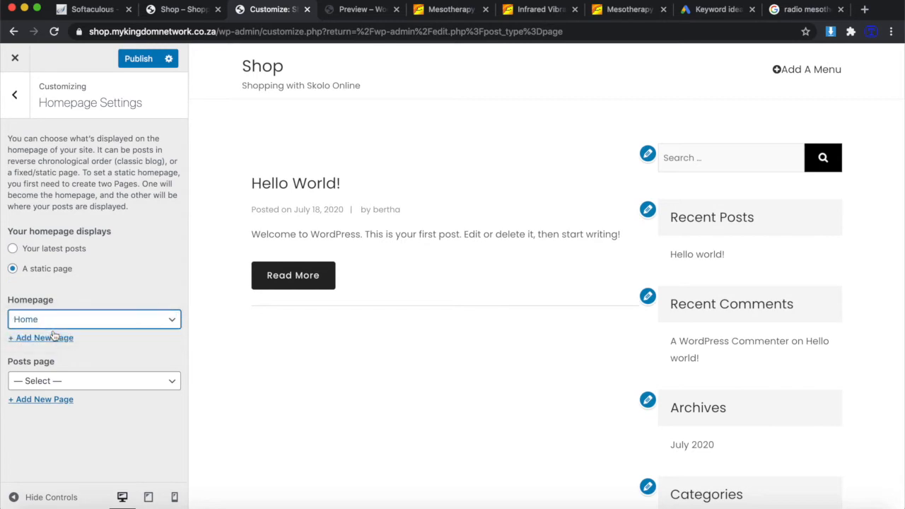
pyautogui.click(137, 60)
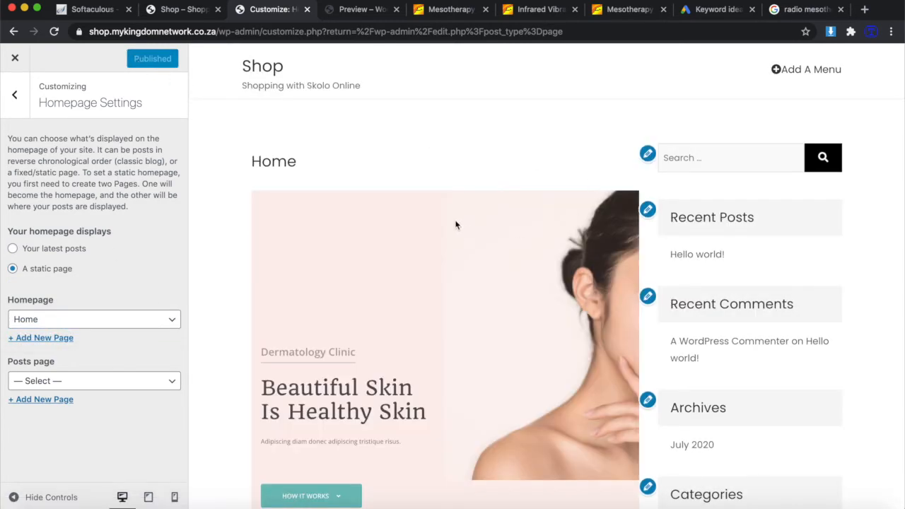
pyautogui.scroll(-10, 542, 282)
pyautogui.scroll(10, 542, 282)
# Hide the sidebar, choose the full-width layout in General Options, and publish.
pyautogui.click(15, 94)
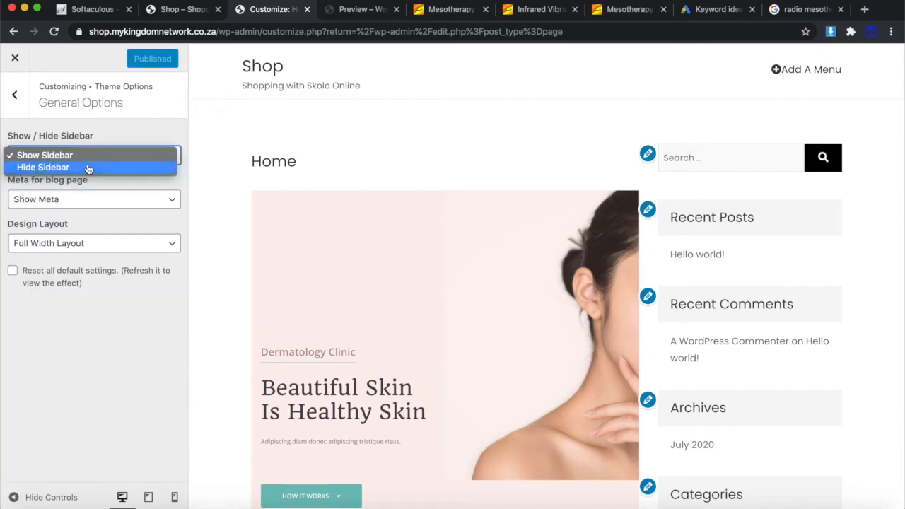
pyautogui.click(91, 168)
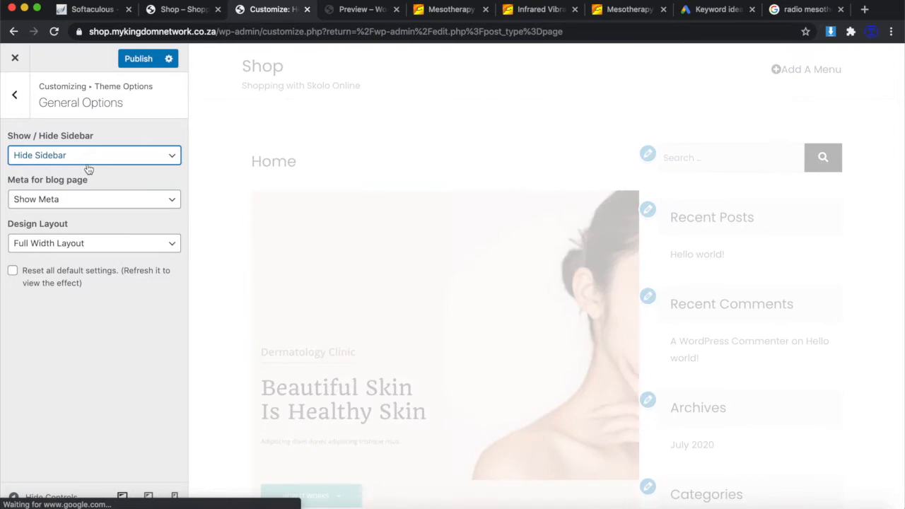
pyautogui.scroll(-1, 447, 378)
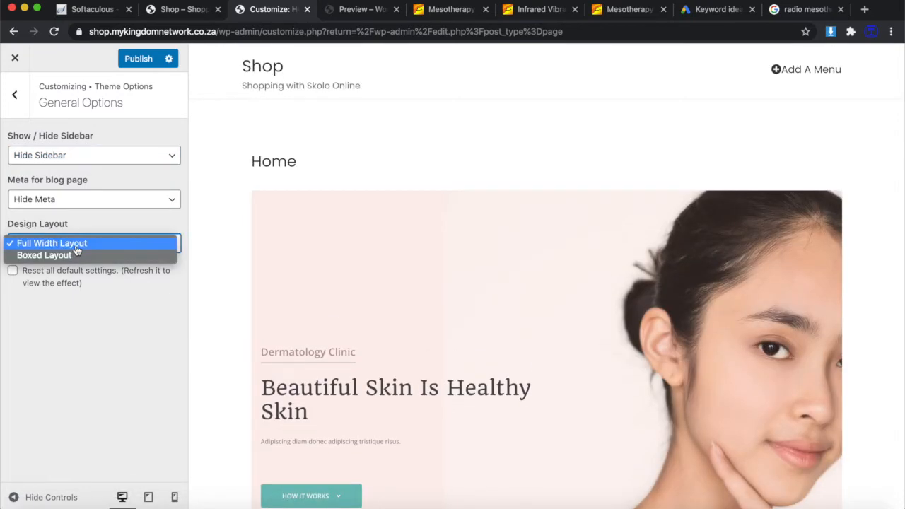
pyautogui.click(77, 250)
pyautogui.click(133, 59)
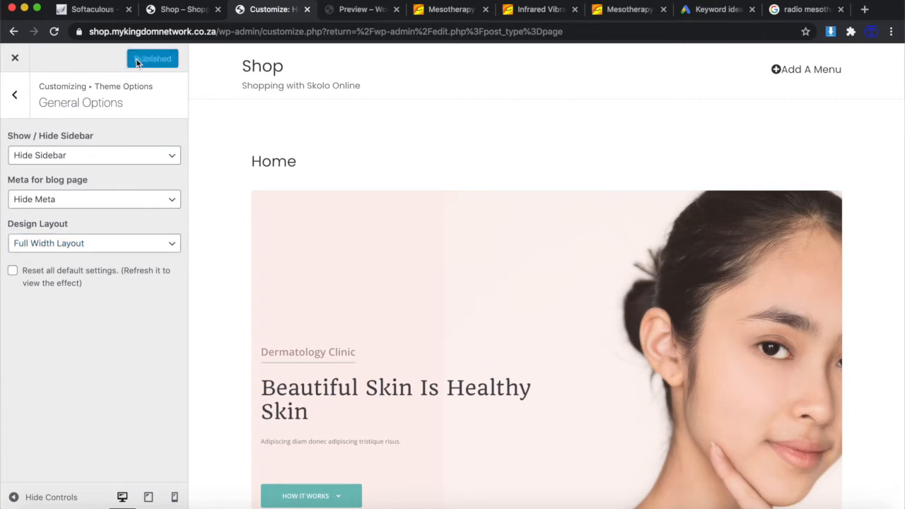
# Exit the Customizer back to the Pages list.
pyautogui.scroll(-6, 446, 270)
pyautogui.scroll(2, 446, 270)
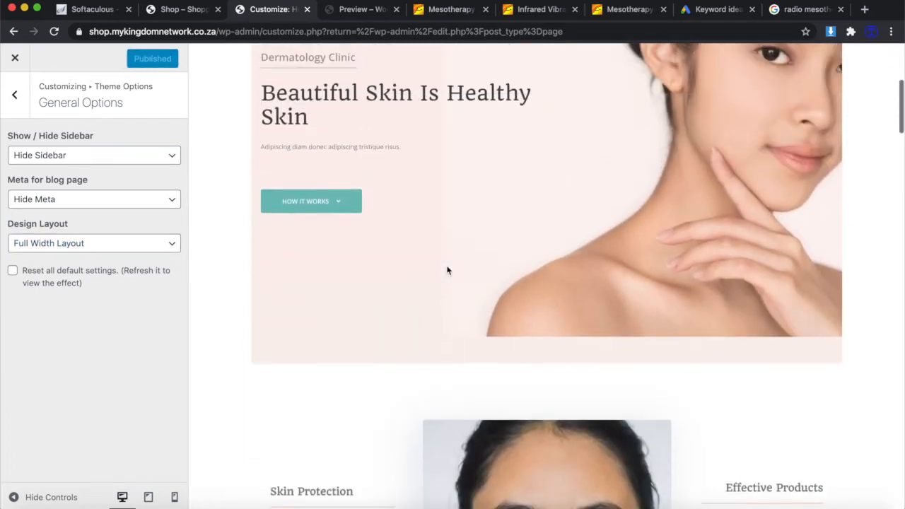
pyautogui.scroll(-5, 446, 270)
pyautogui.scroll(-10, 447, 270)
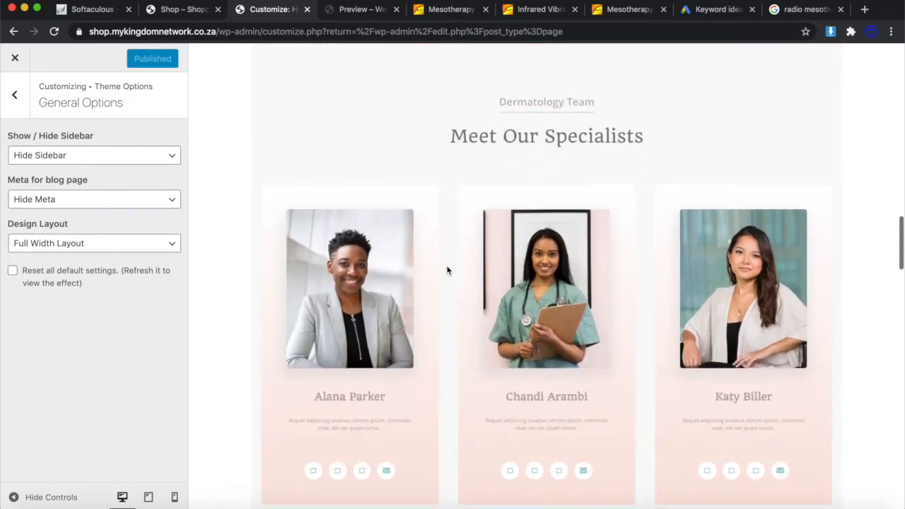
pyautogui.scroll(-10, 447, 270)
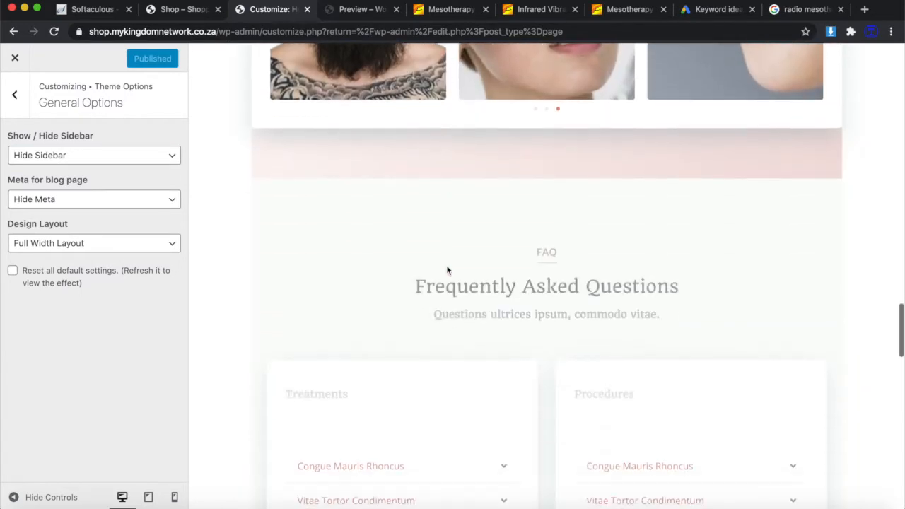
pyautogui.scroll(-10, 447, 270)
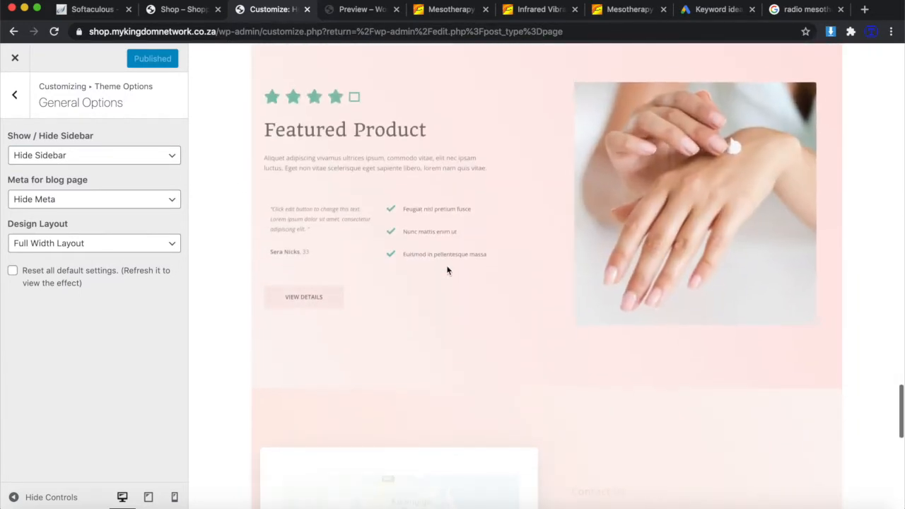
pyautogui.scroll(-2, 447, 270)
pyautogui.scroll(3, 447, 270)
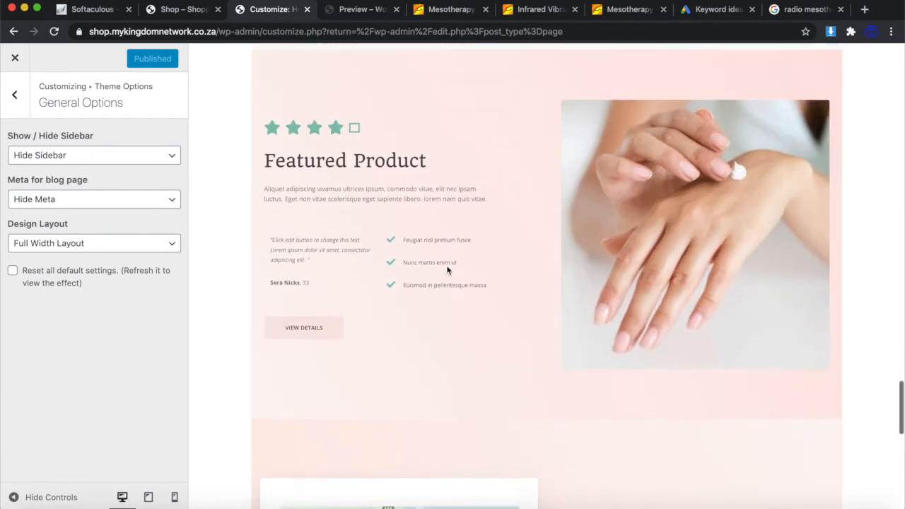
pyautogui.scroll(-5, 447, 270)
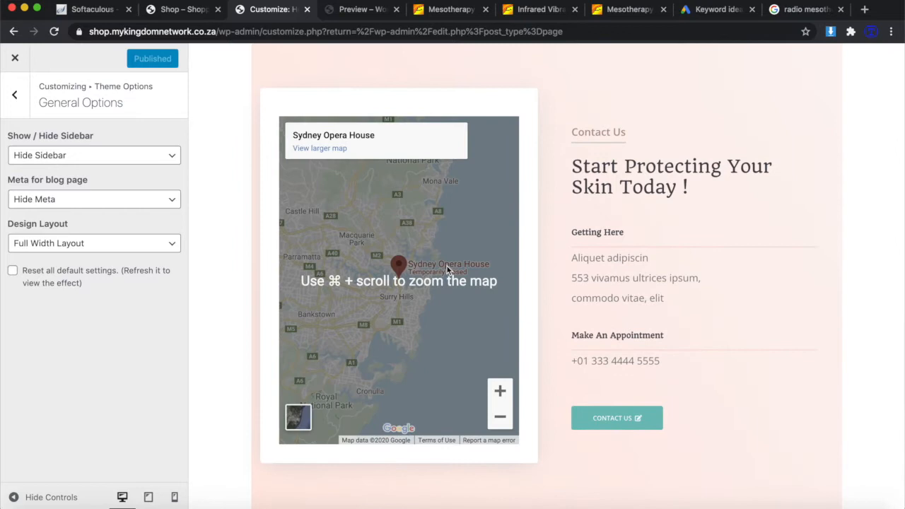
pyautogui.scroll(2, 447, 269)
pyautogui.scroll(6, 447, 268)
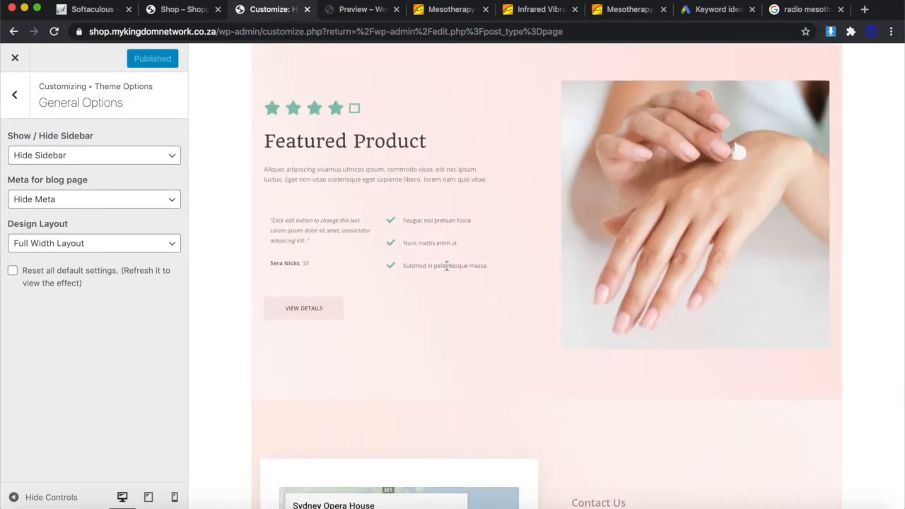
pyautogui.click(21, 100)
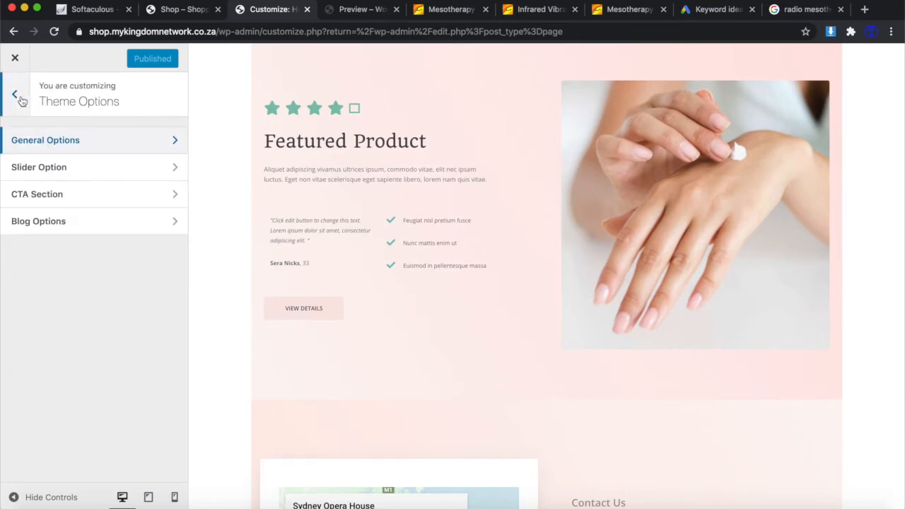
pyautogui.click(16, 96)
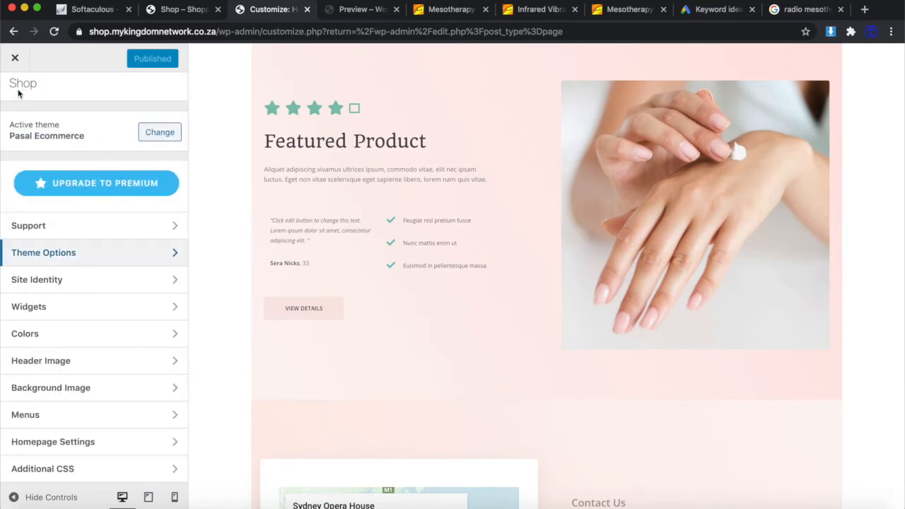
pyautogui.click(15, 60)
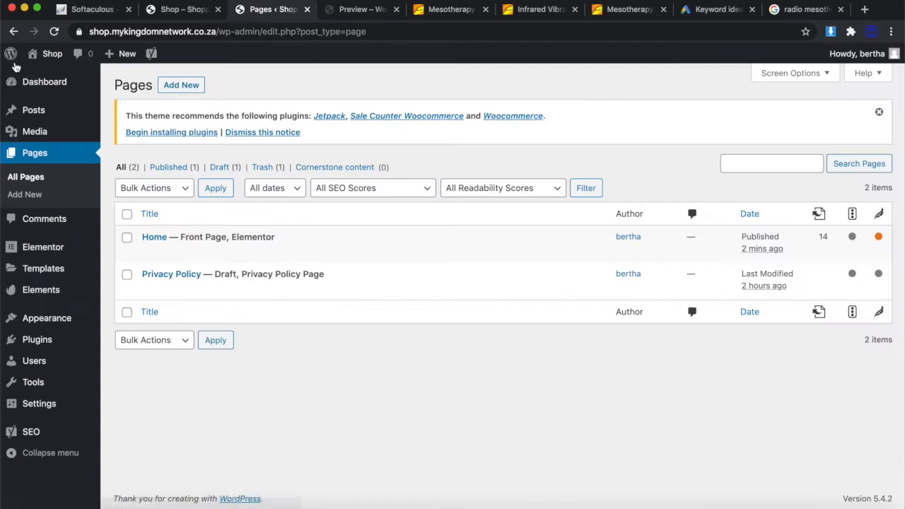
# Close the template kit preview and reload the live site homepage.
pyautogui.click(345, 12)
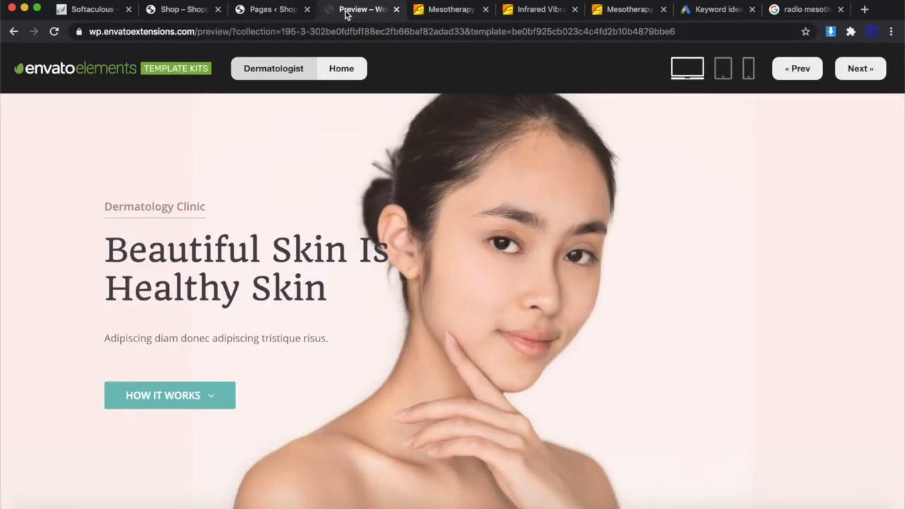
pyautogui.click(396, 9)
pyautogui.click(188, 10)
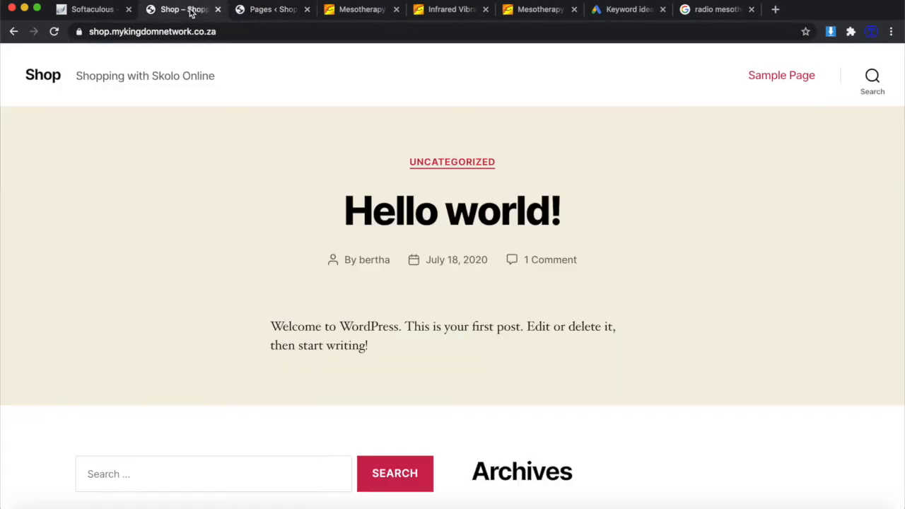
pyautogui.click(256, 33)
pyautogui.press('Return')
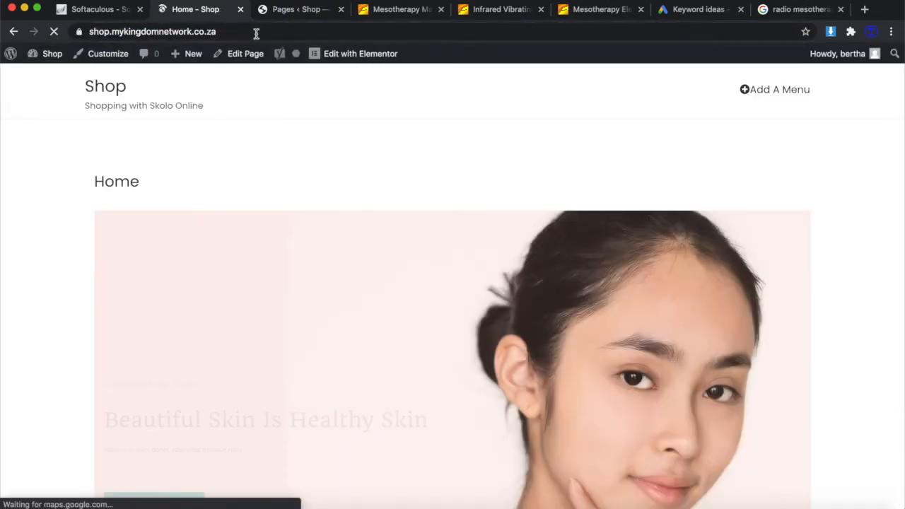
pyautogui.scroll(-10, 374, 320)
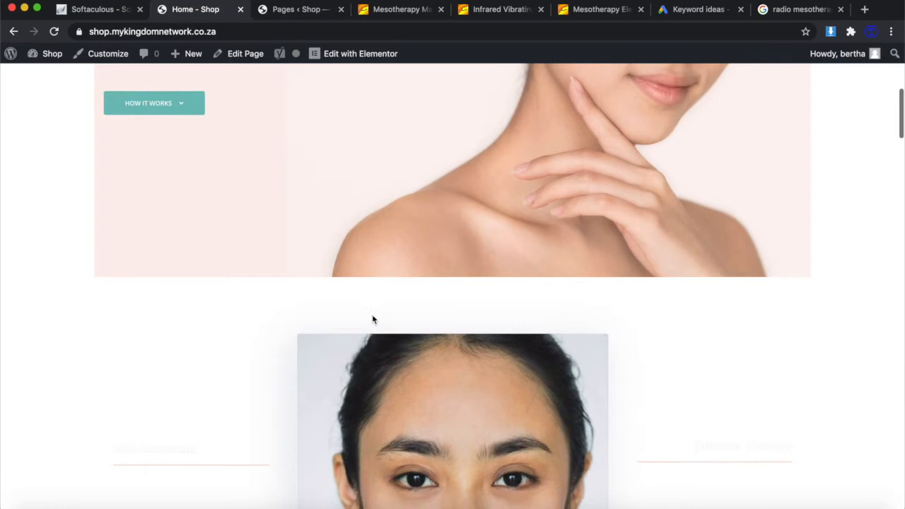
pyautogui.scroll(-12, 373, 319)
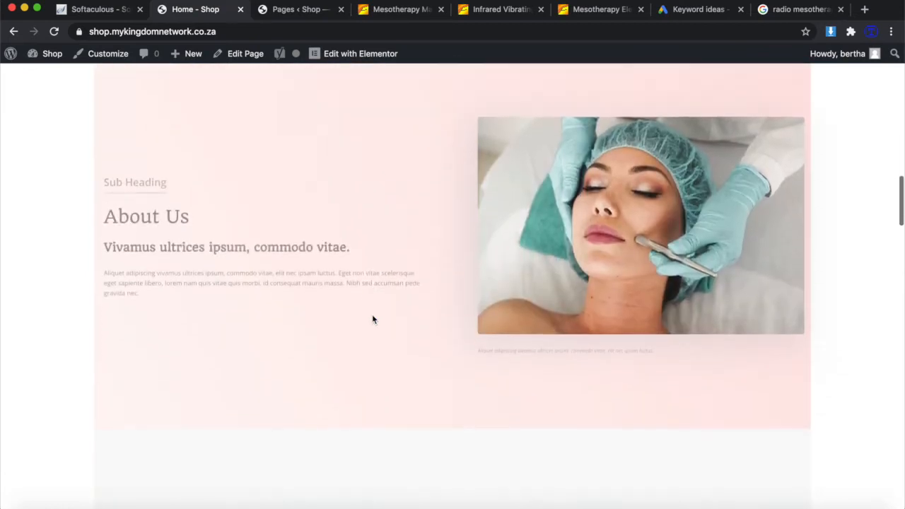
pyautogui.scroll(11, 373, 320)
pyautogui.scroll(10, 373, 319)
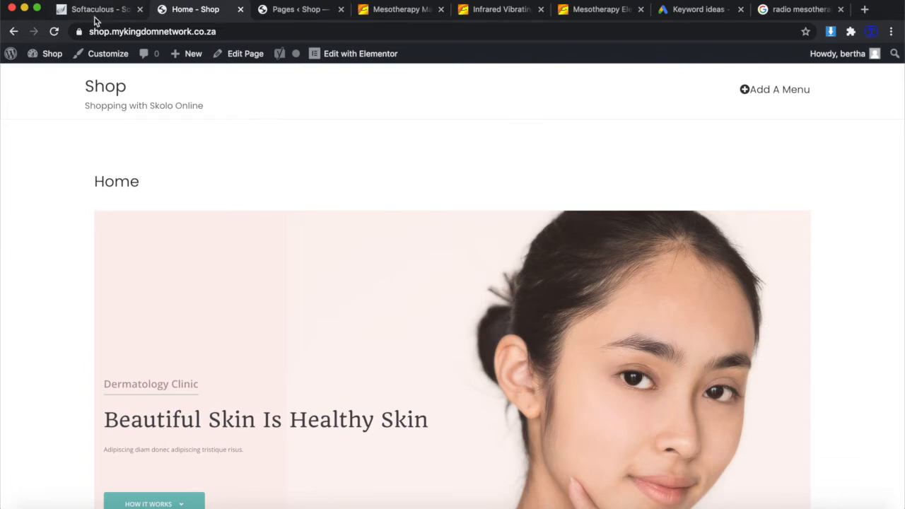
# Review the live 'Beautiful Skin Is Healthy Skin' homepage design.
pyautogui.click(292, 10)
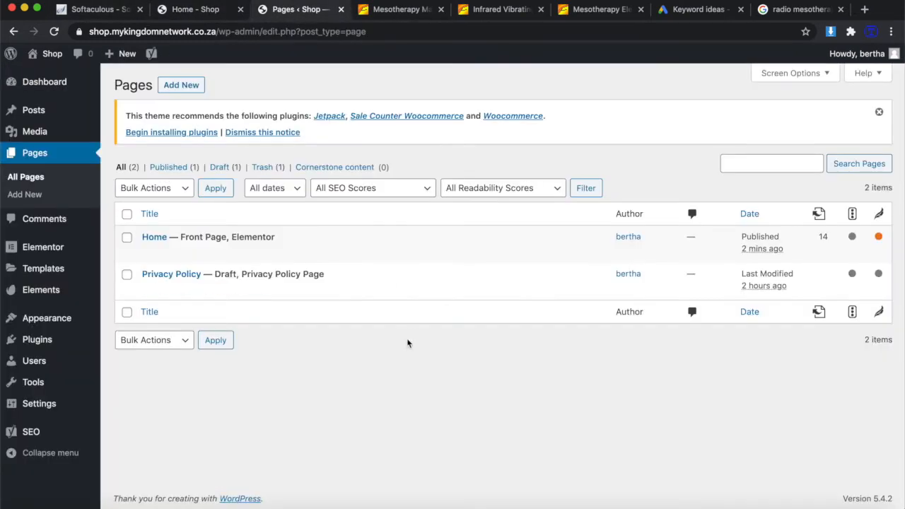
pyautogui.click(199, 14)
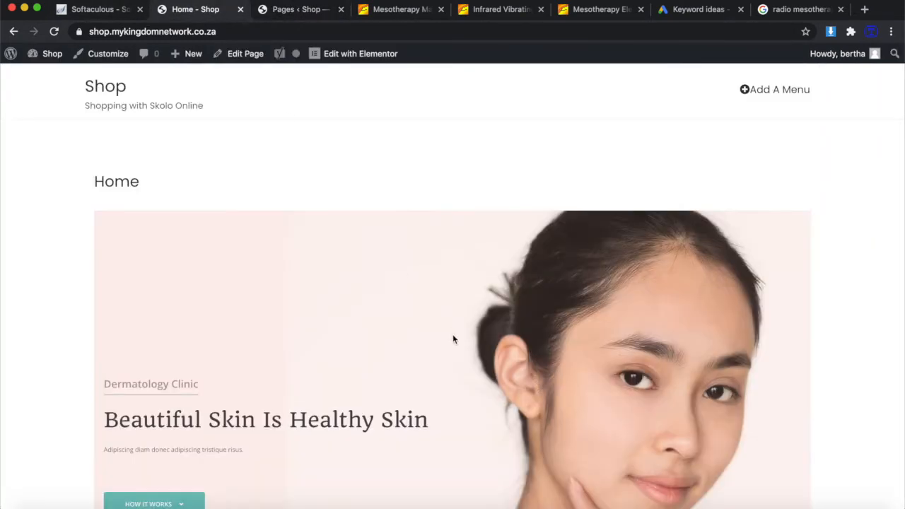
pyautogui.scroll(-1, 453, 340)
pyautogui.scroll(-6, 570, 349)
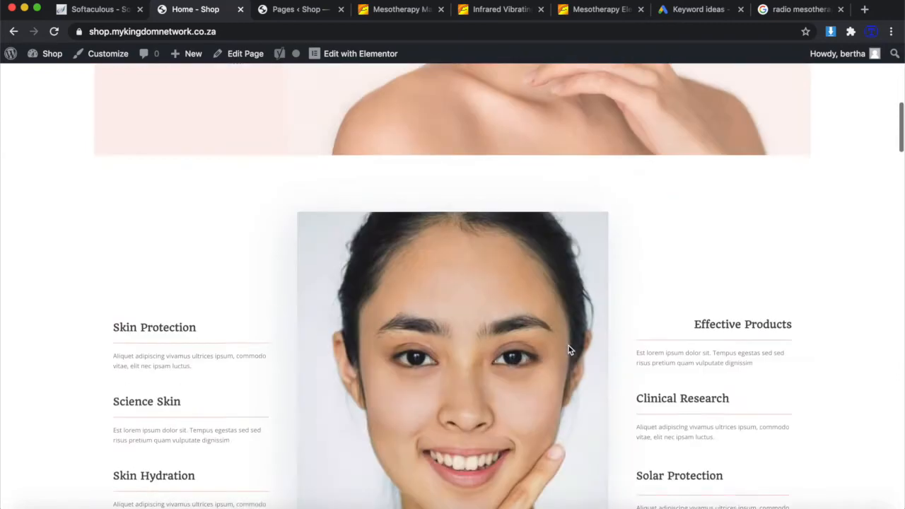
pyautogui.scroll(-15, 568, 349)
pyautogui.scroll(5, 568, 347)
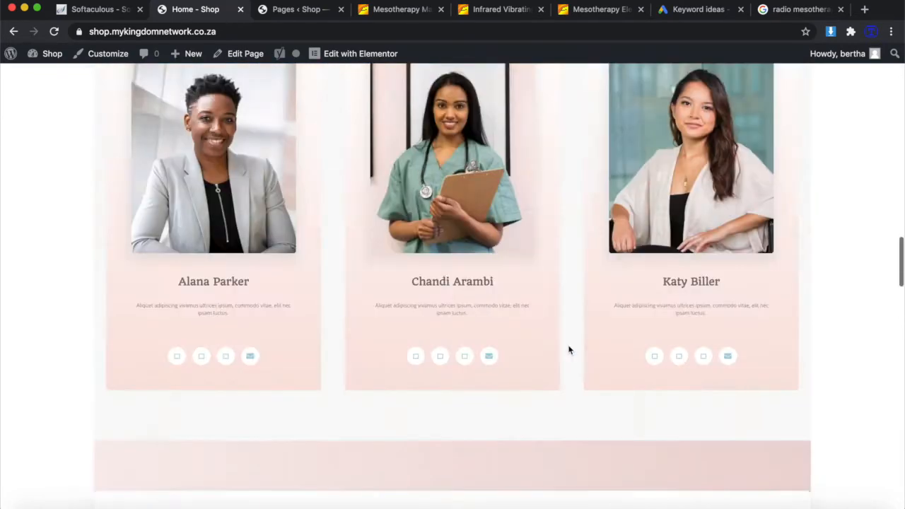
pyautogui.scroll(15, 569, 347)
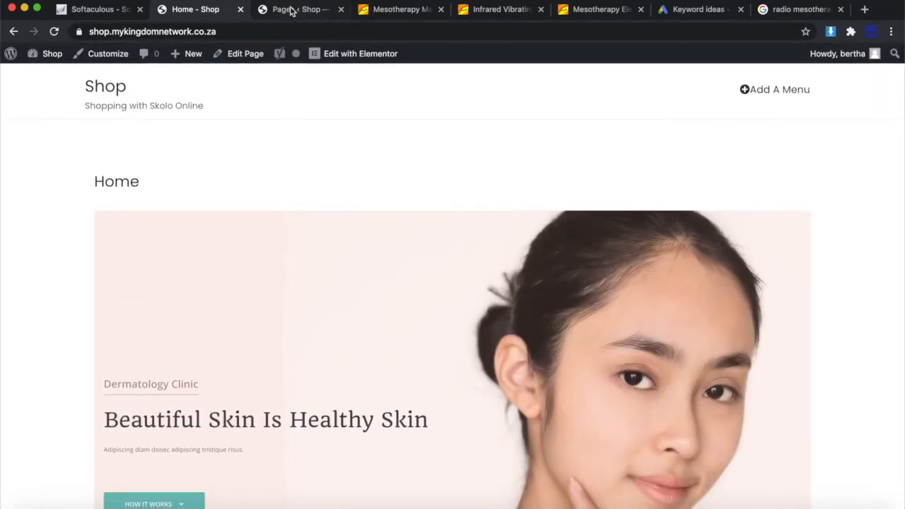
# Search the plugin directory for 'woocommerce' and install WooCommerce.
pyautogui.click(291, 10)
pyautogui.moveTo(54, 323)
pyautogui.moveTo(43, 344)
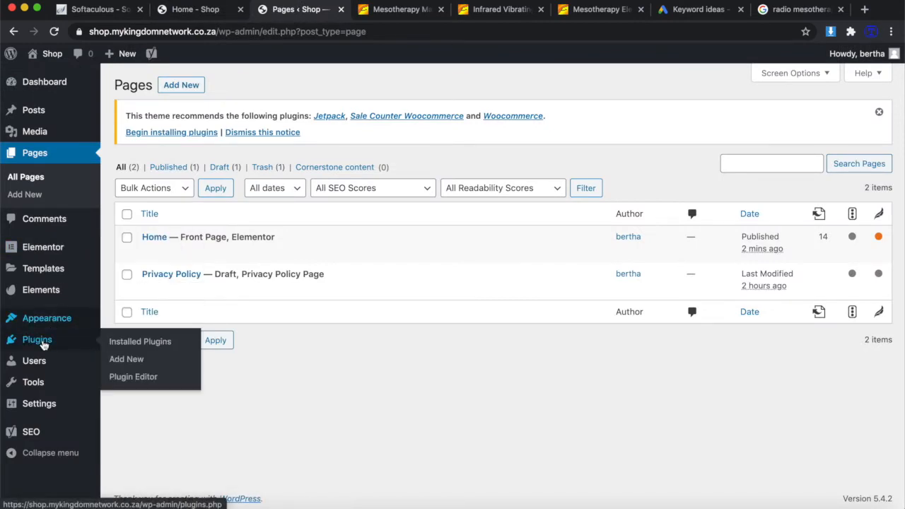
pyautogui.click(131, 361)
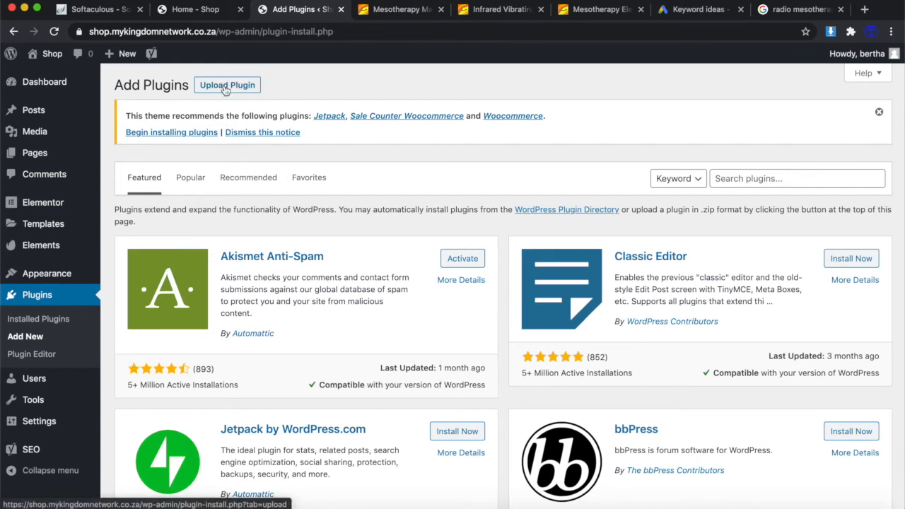
pyautogui.click(754, 178)
pyautogui.write('woocommerce')
pyautogui.click(460, 240)
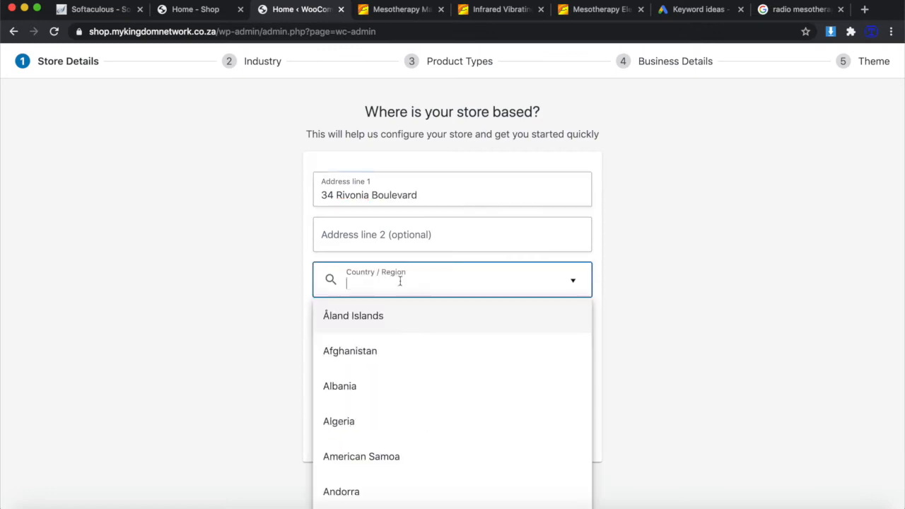
# Enter South Africa as store country, skip usage tracking, and keep the Pasal Ecommerce theme.
pyautogui.write('South Afri')
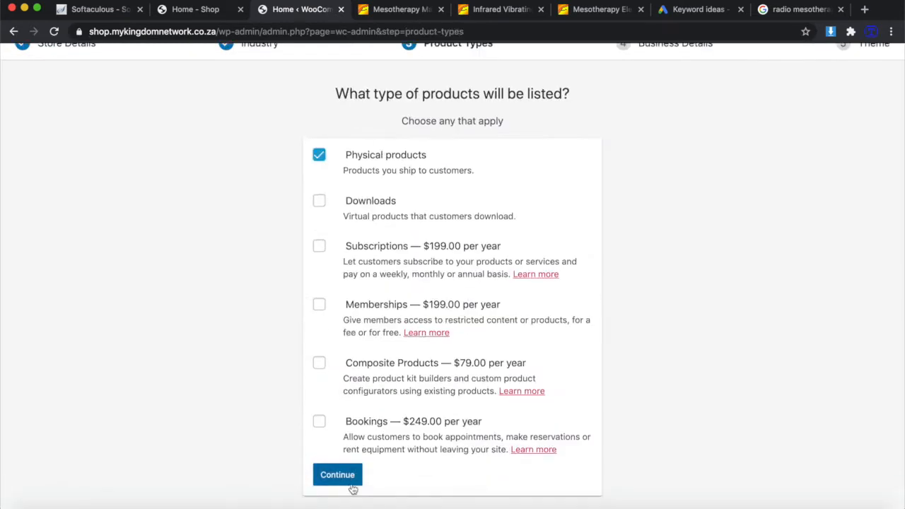
pyautogui.click(346, 481)
pyautogui.click(456, 457)
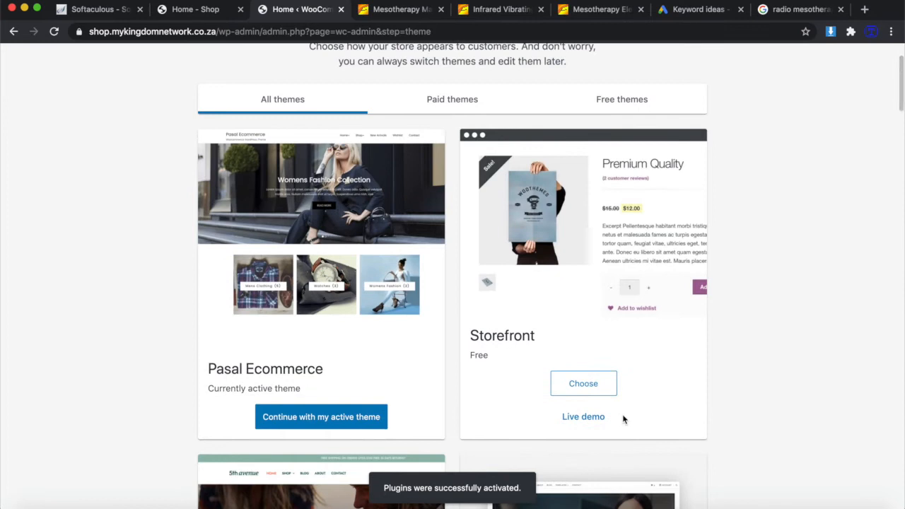
pyautogui.scroll(-3, 623, 419)
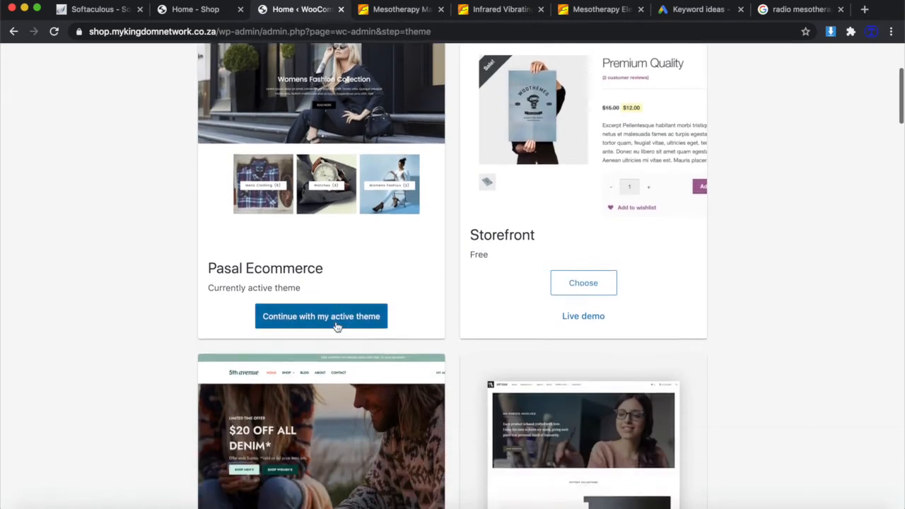
pyautogui.scroll(-3, 336, 324)
pyautogui.scroll(2, 336, 324)
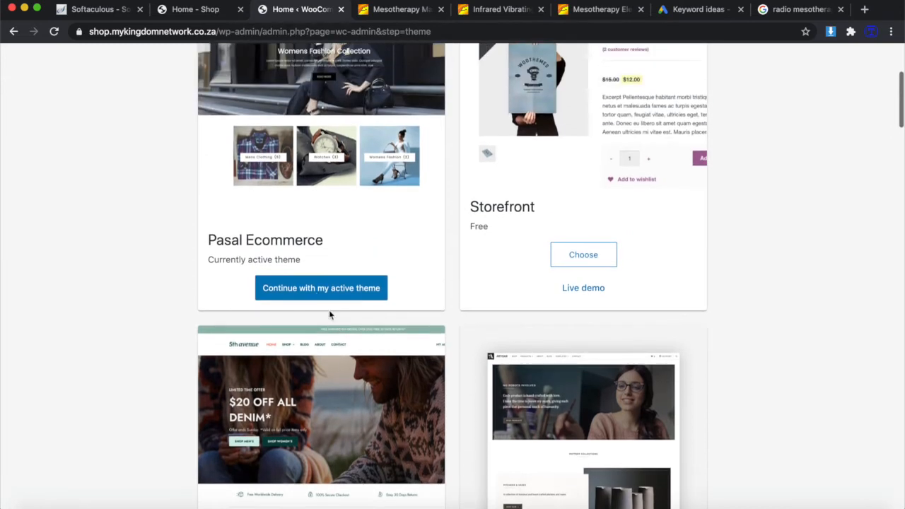
pyautogui.click(318, 289)
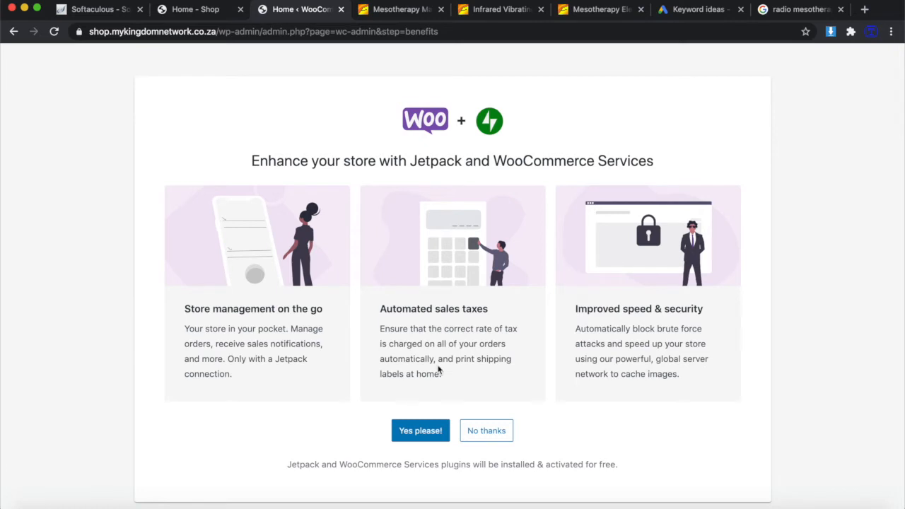
# Decline Jetpack and WooCommerce Services, close the welcome modal, and review the Finish setup list.
pyautogui.click(494, 433)
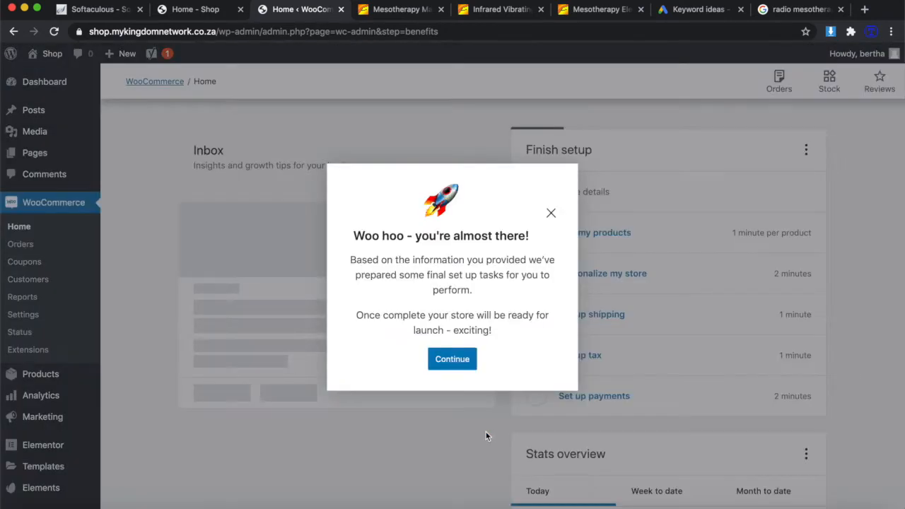
pyautogui.click(550, 212)
pyautogui.scroll(-1, 500, 346)
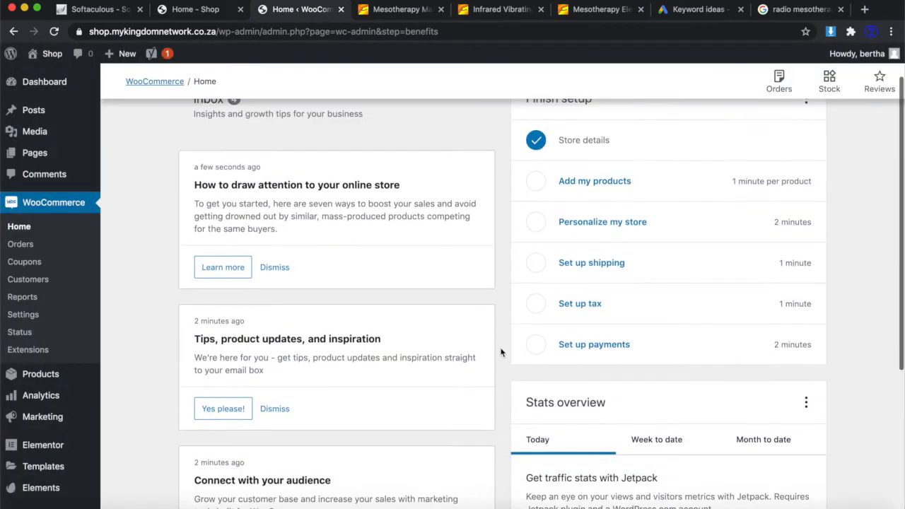
pyautogui.scroll(-3, 500, 352)
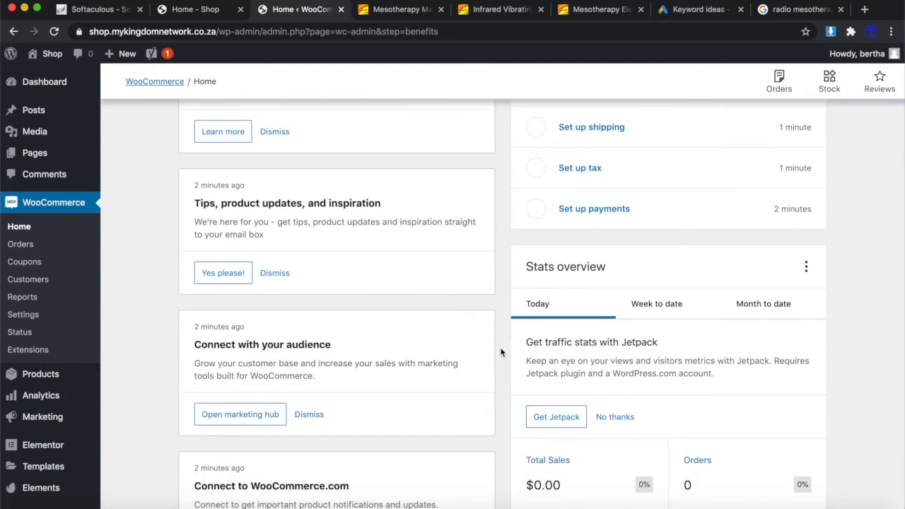
pyautogui.scroll(4, 501, 352)
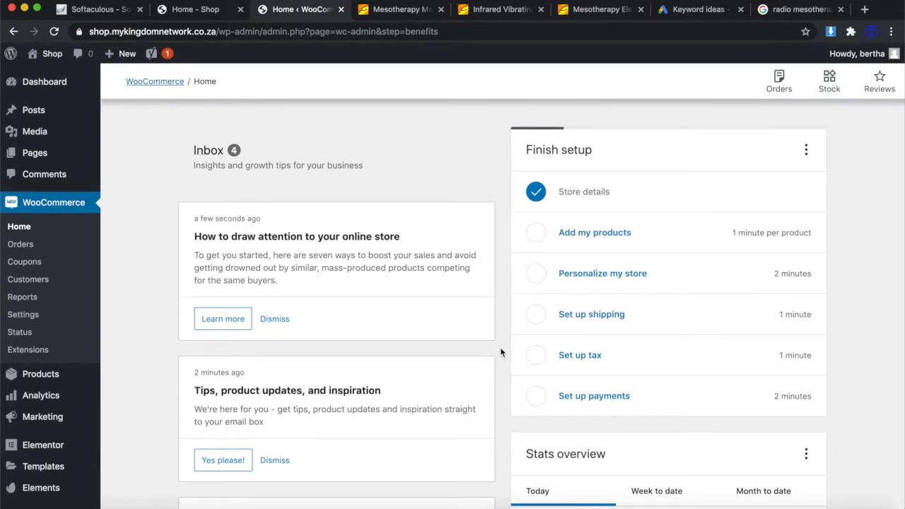
pyautogui.scroll(-5, 501, 352)
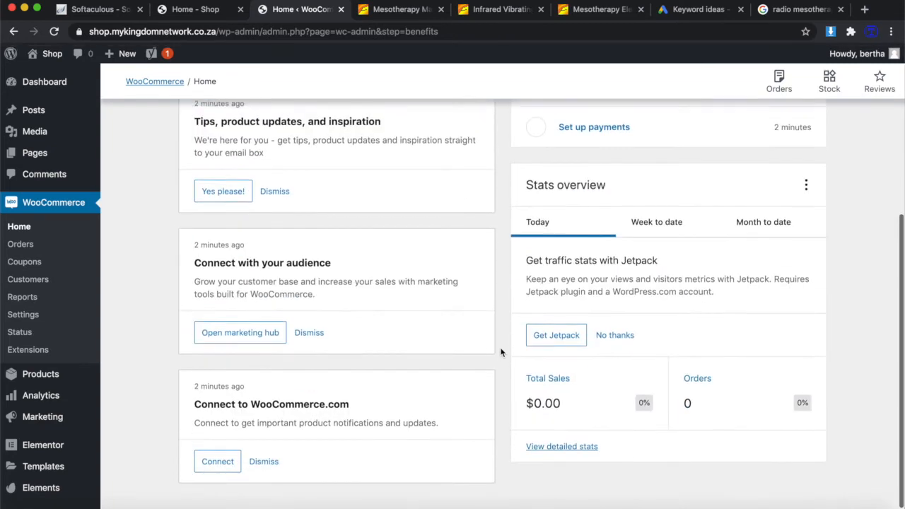
pyautogui.scroll(4, 501, 352)
pyautogui.scroll(1, 500, 353)
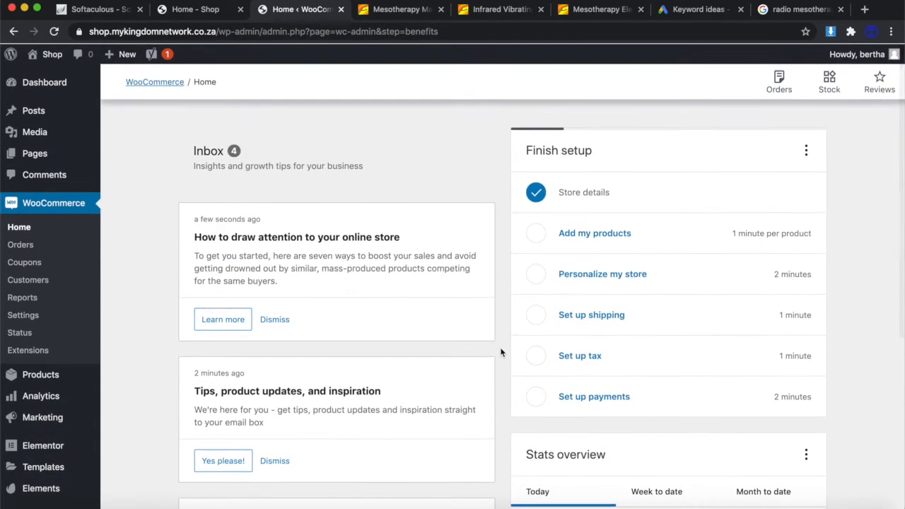
pyautogui.scroll(-1, 501, 352)
pyautogui.scroll(1, 501, 352)
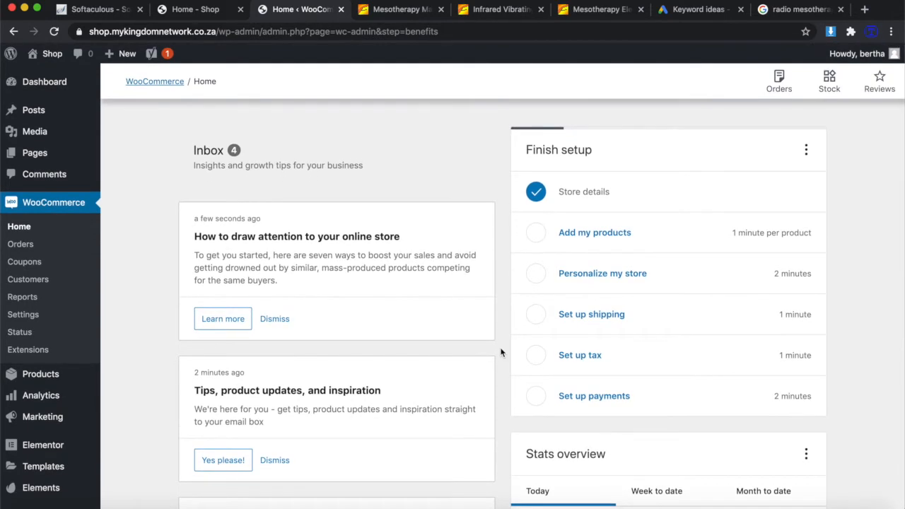
pyautogui.scroll(-1, 500, 352)
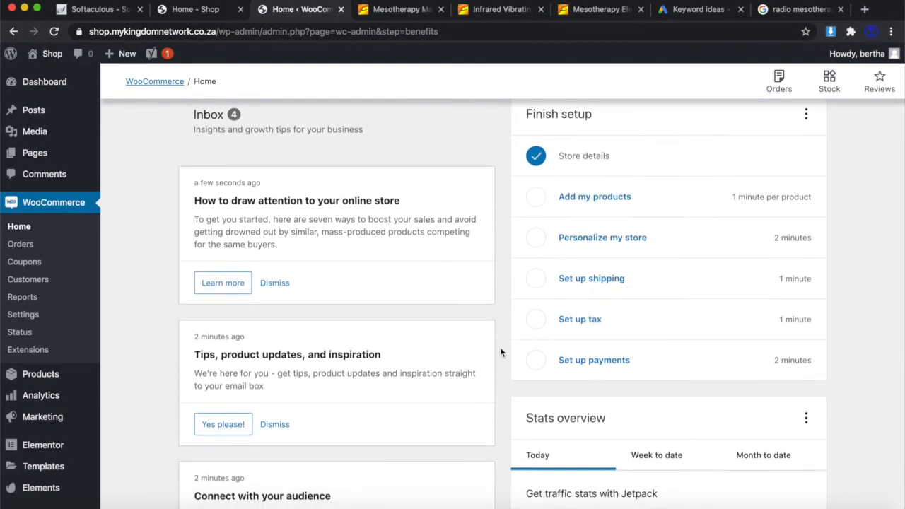
pyautogui.scroll(1, 501, 352)
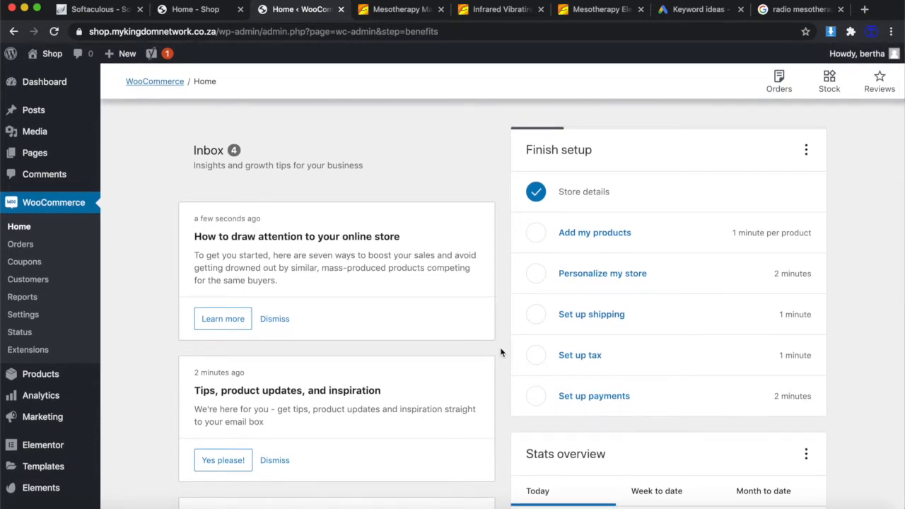
pyautogui.scroll(-5, 501, 352)
pyautogui.scroll(5, 501, 352)
# Start a manually added product and dismiss the product name tour tip.
pyautogui.click(581, 235)
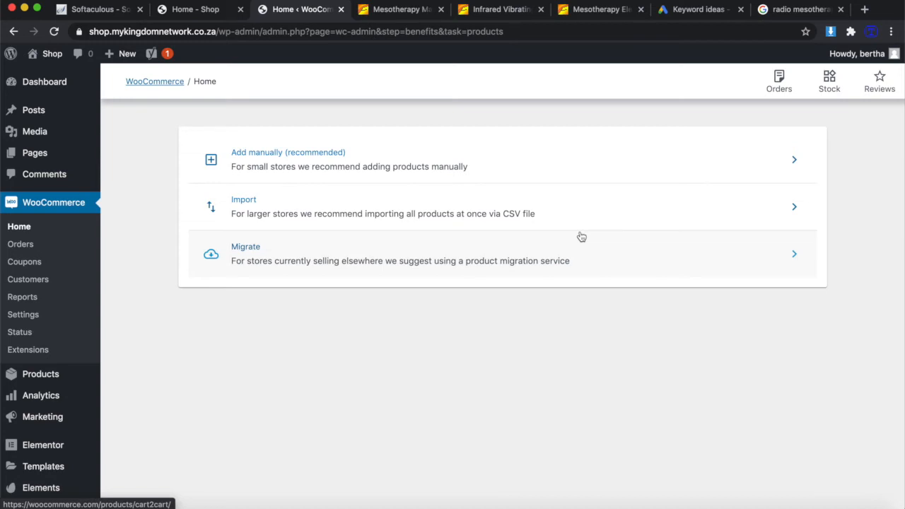
pyautogui.click(211, 162)
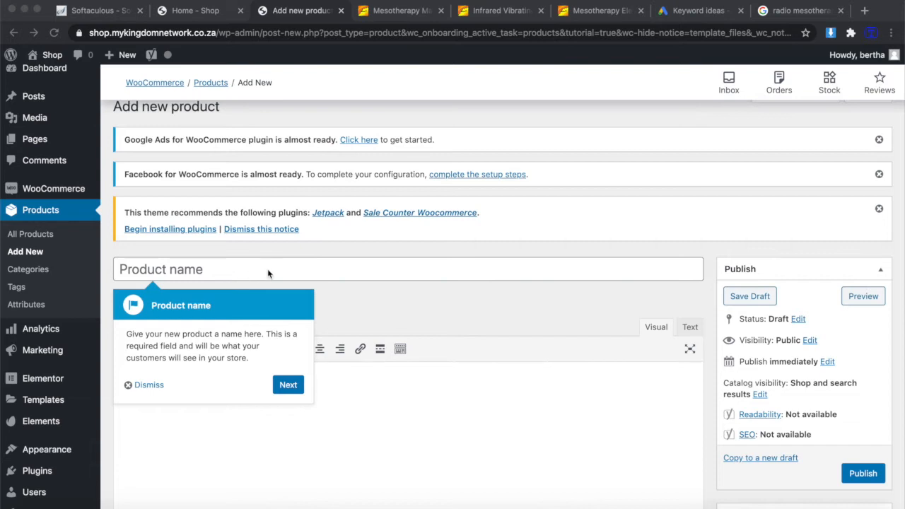
pyautogui.click(239, 269)
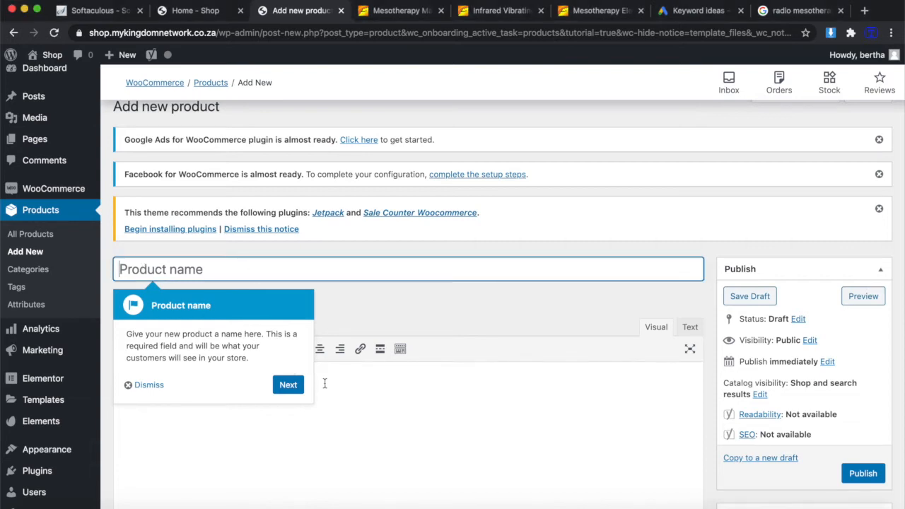
pyautogui.click(148, 384)
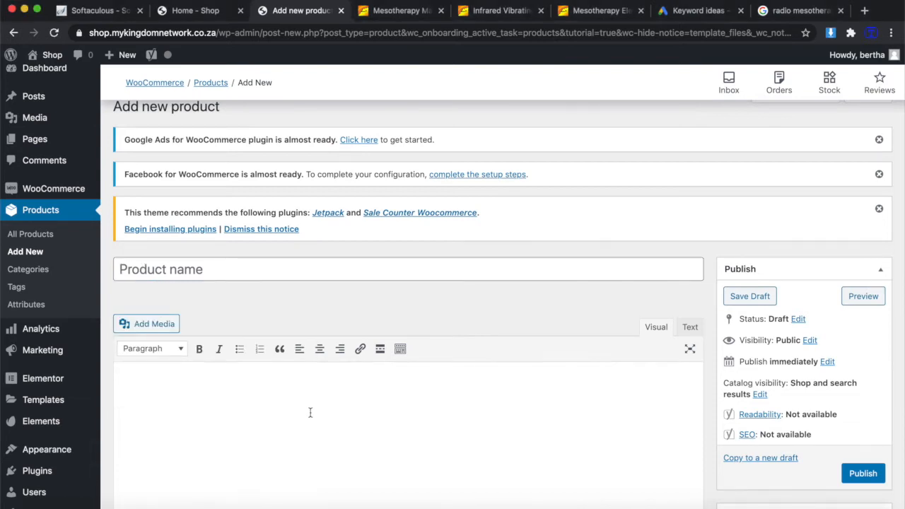
pyautogui.scroll(-1, 310, 412)
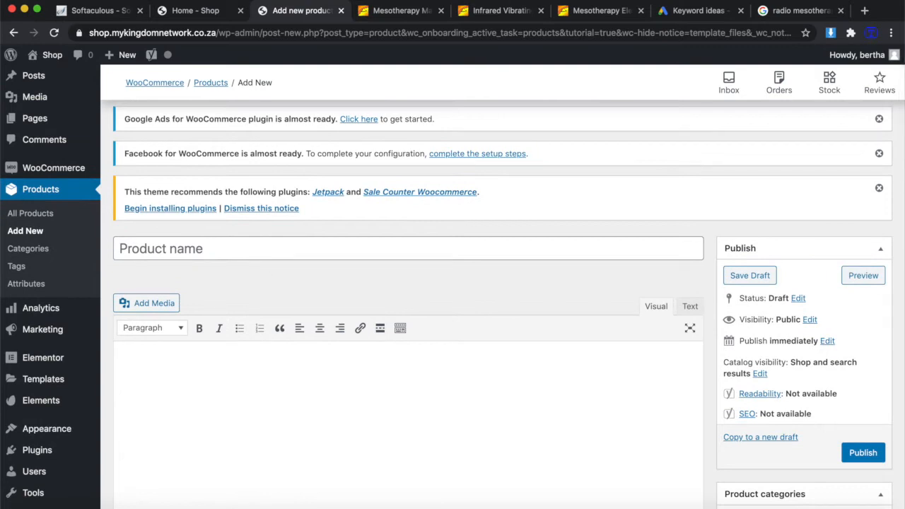
# Switch to the Alibaba Mesotherapy Electroporation RF Facial LED Photon device listing, US$24,00.
pyautogui.click(598, 9)
pyautogui.scroll(4, 398, 142)
pyautogui.scroll(-1, 399, 146)
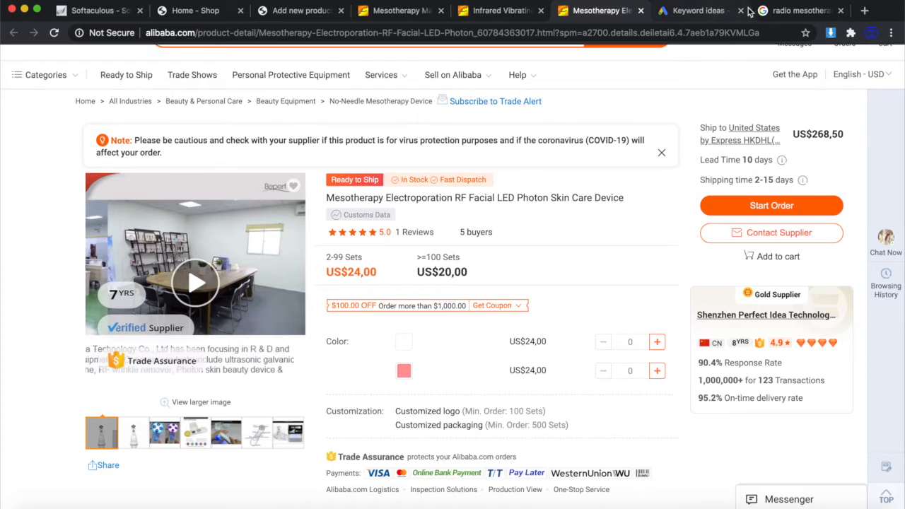
# Switch to the Google results for 'radio mesotherapy electroporation'.
pyautogui.click(781, 12)
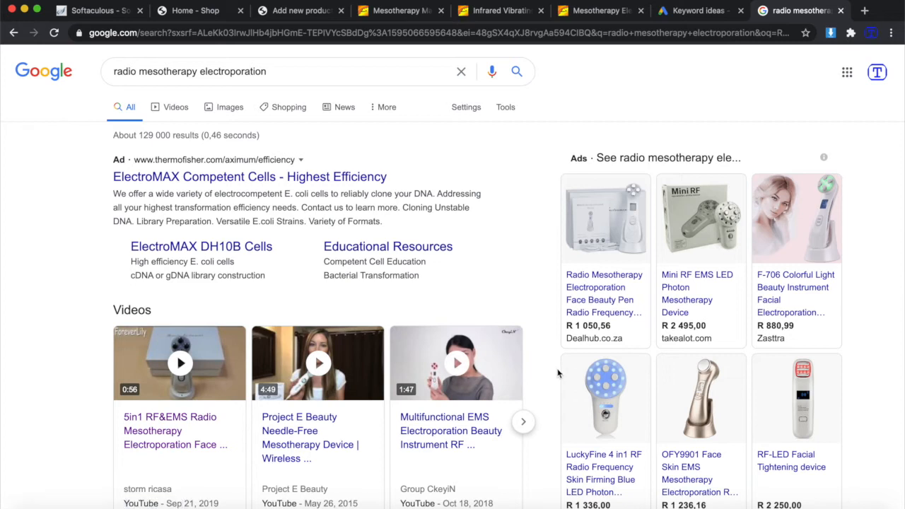
# Review the shopping ads, select the 'radio mesotherapy electroporation' query, then go to keyword ideas.
pyautogui.scroll(-2, 629, 373)
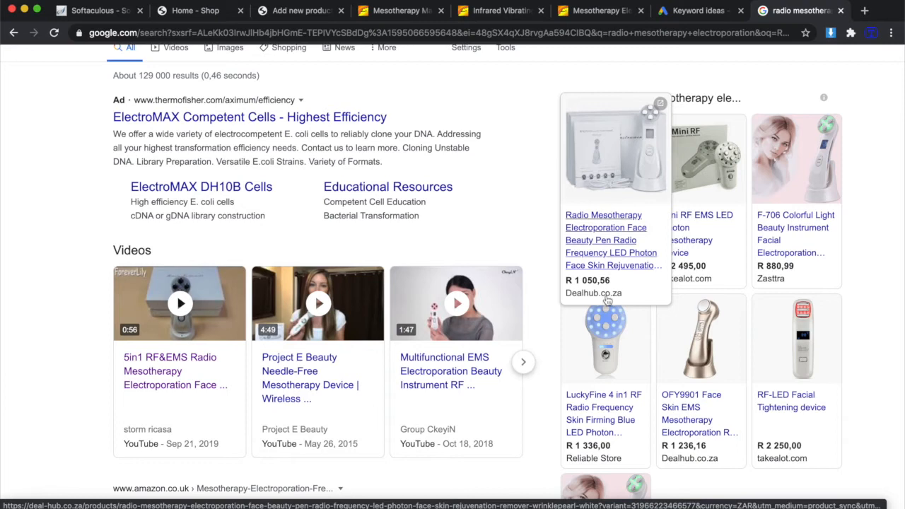
pyautogui.scroll(2, 404, 134)
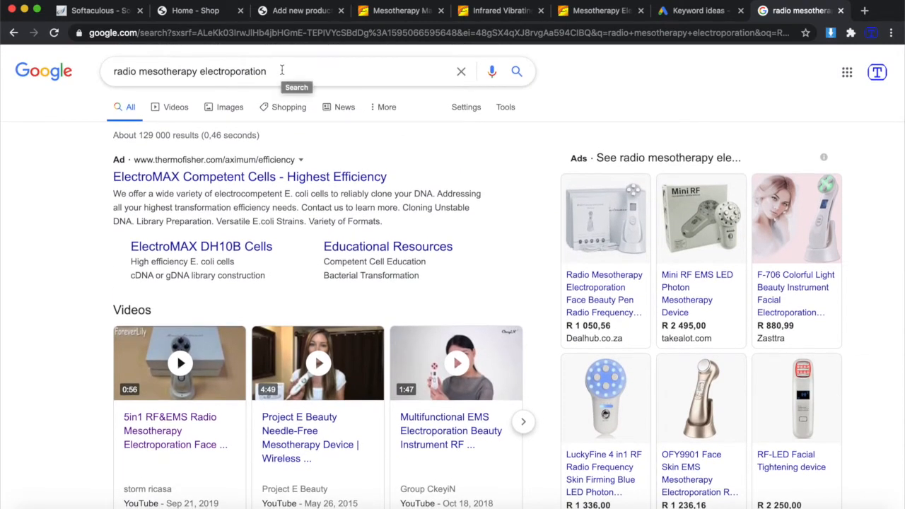
pyautogui.moveTo(278, 73); pyautogui.dragTo(110, 74)
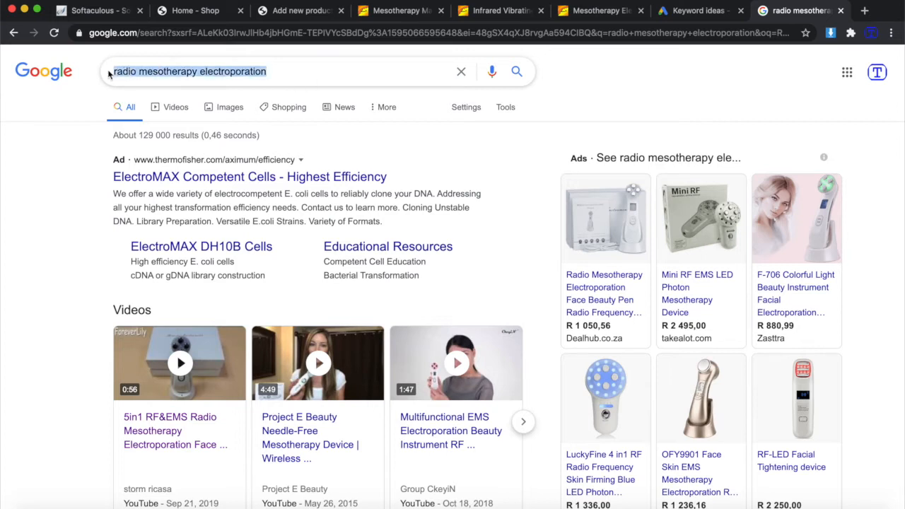
pyautogui.click(700, 11)
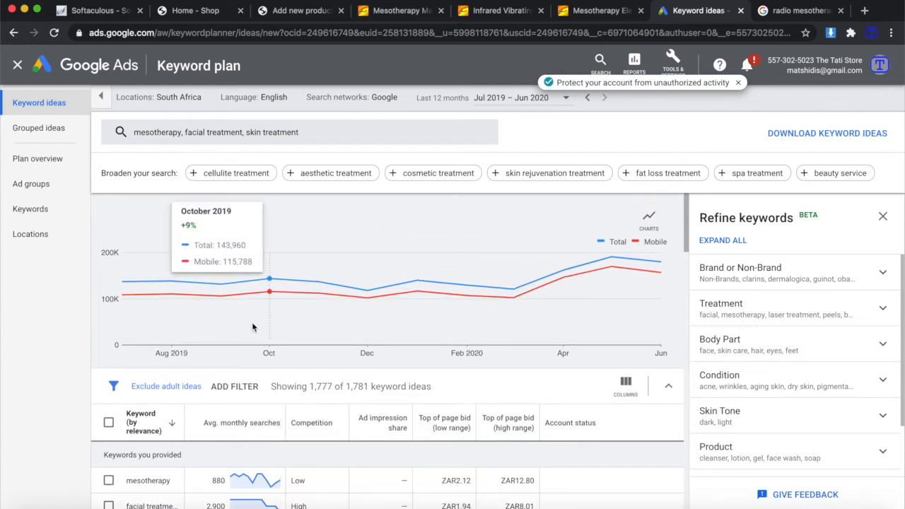
# Compare search volumes and competition for mesotherapy and microneedling keywords, then return to Add new product.
pyautogui.scroll(-3, 253, 327)
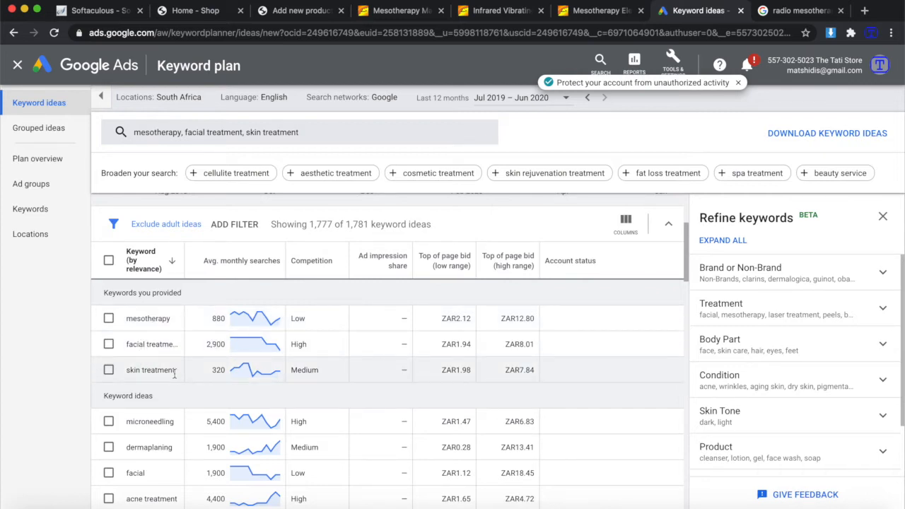
pyautogui.scroll(-2, 169, 373)
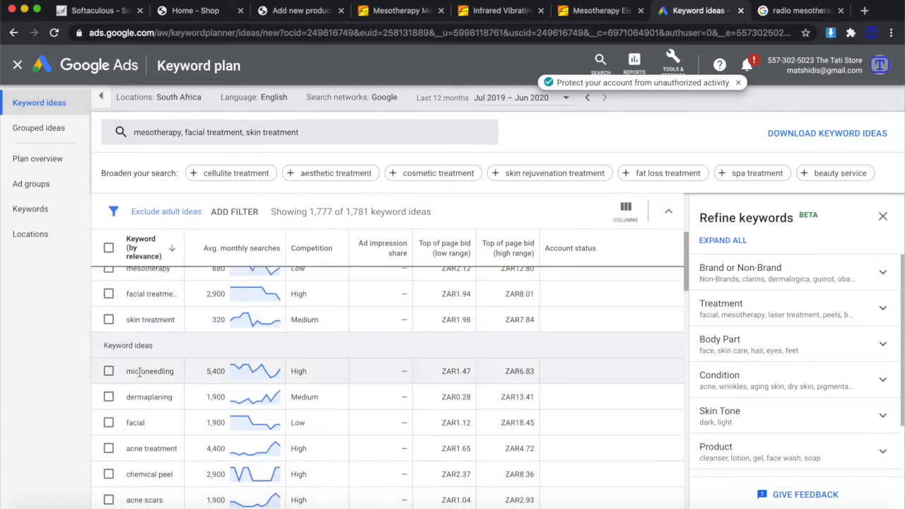
pyautogui.scroll(-2, 140, 424)
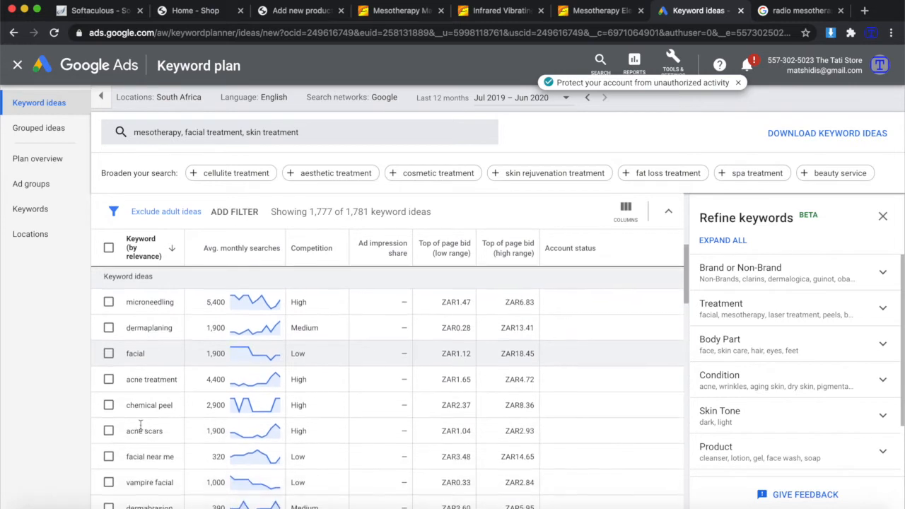
pyautogui.scroll(4, 140, 424)
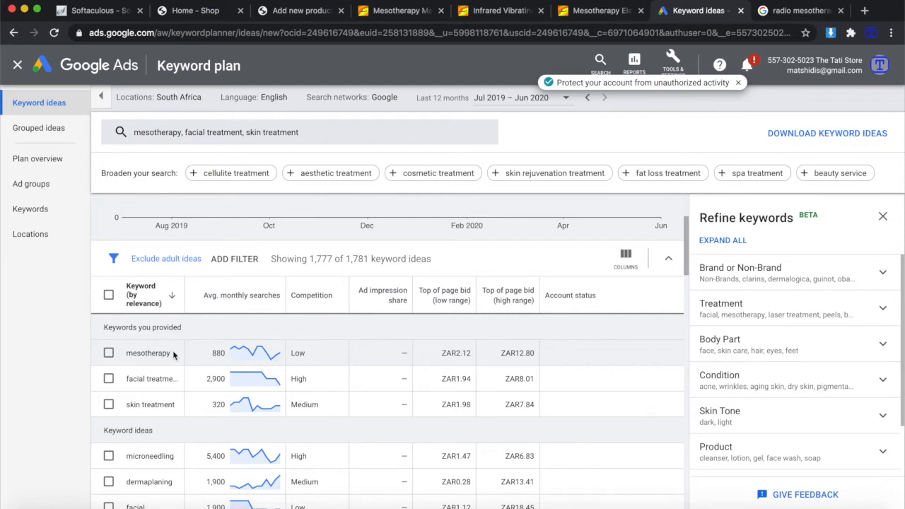
pyautogui.click(292, 15)
# Type 'Mesotherapy' into the Product name field.
pyautogui.click(219, 250)
pyautogui.write('Mesoth')
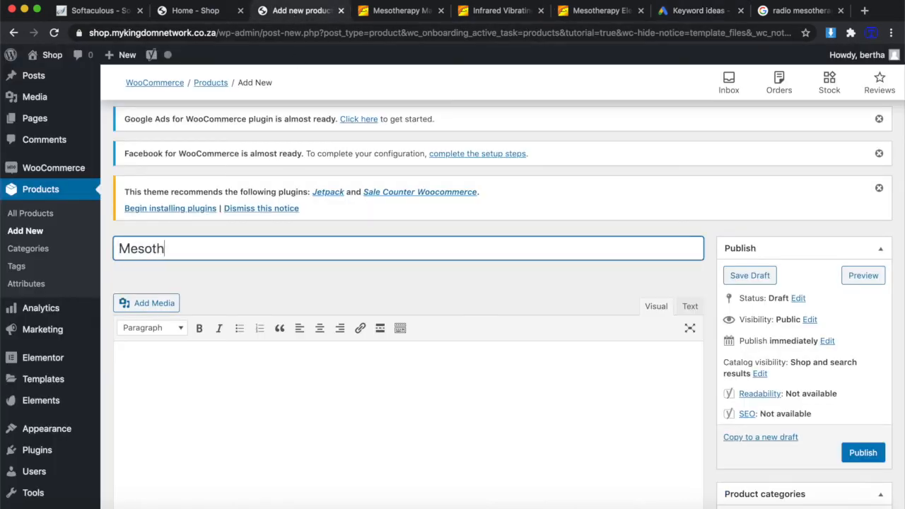
pyautogui.write('erapy')
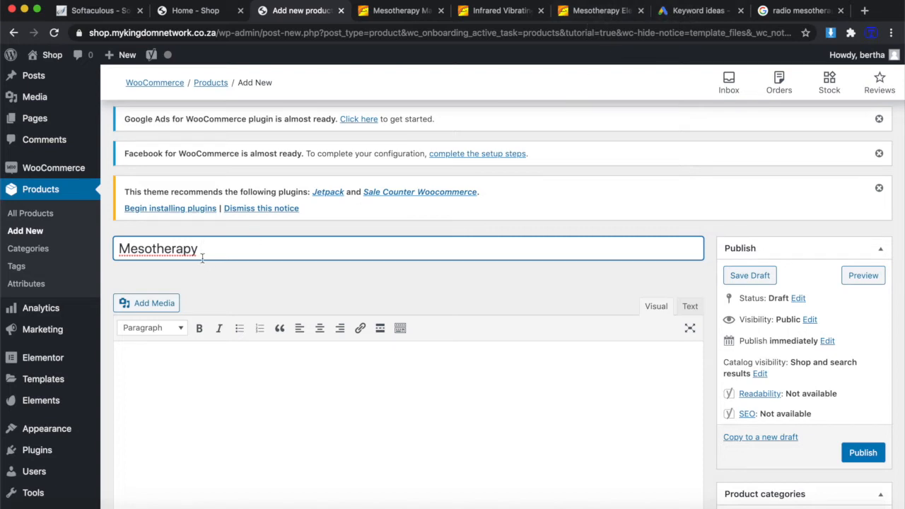
# Copy 'electroporation' from the radio mesotherapy Google query and return to the product form.
pyautogui.click(698, 10)
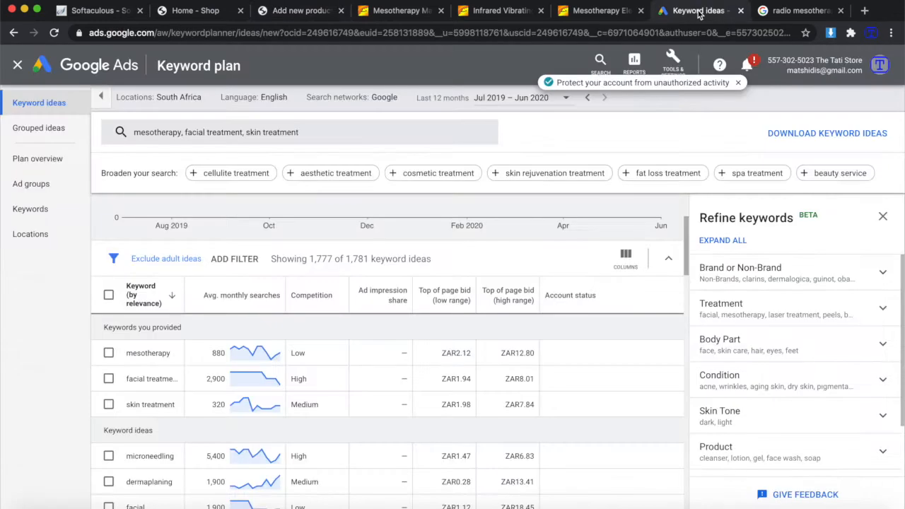
pyautogui.click(781, 11)
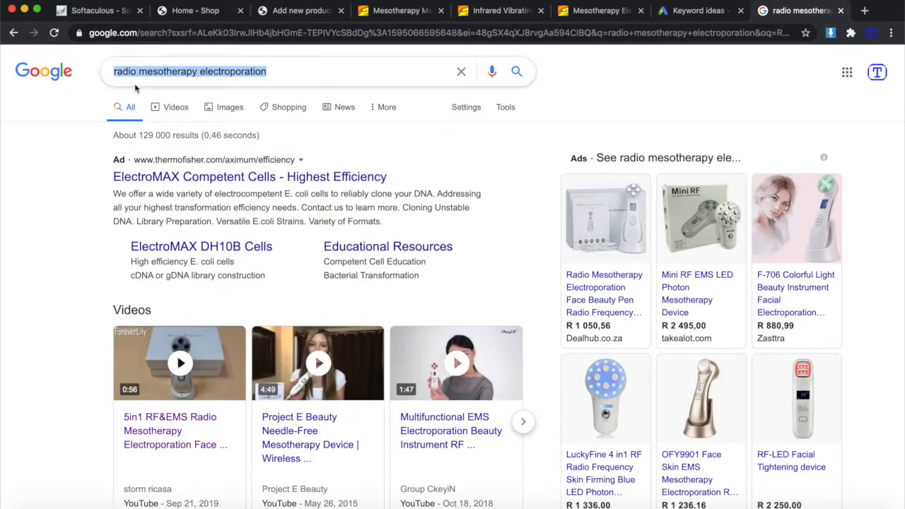
pyautogui.click(277, 74)
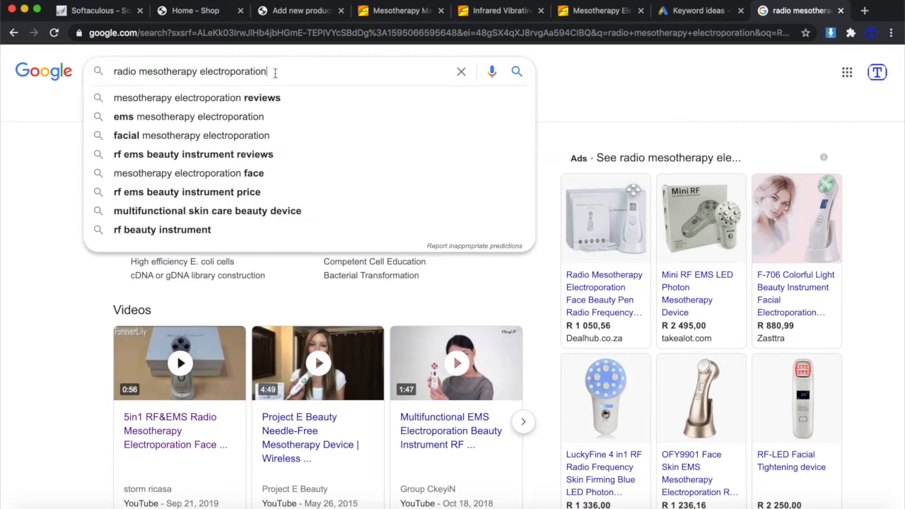
pyautogui.moveTo(274, 70); pyautogui.dragTo(198, 72)
pyautogui.press('super+c')
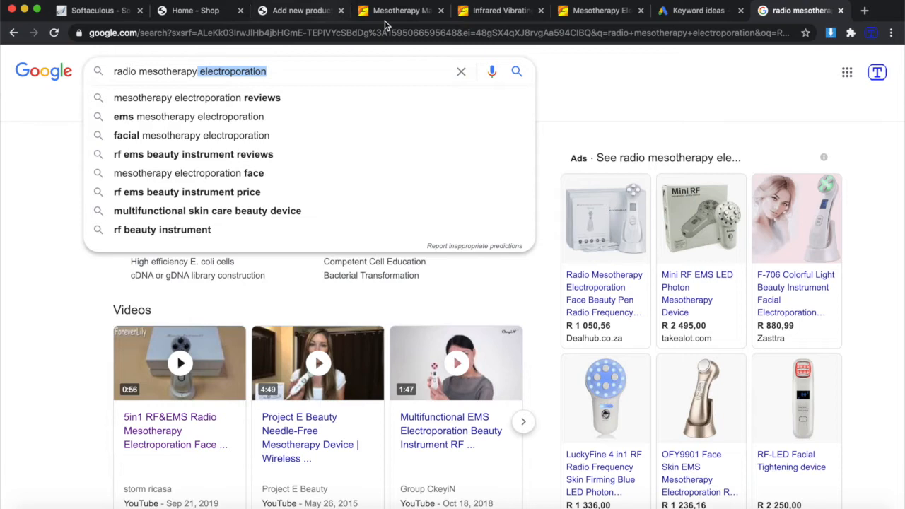
pyautogui.click(304, 13)
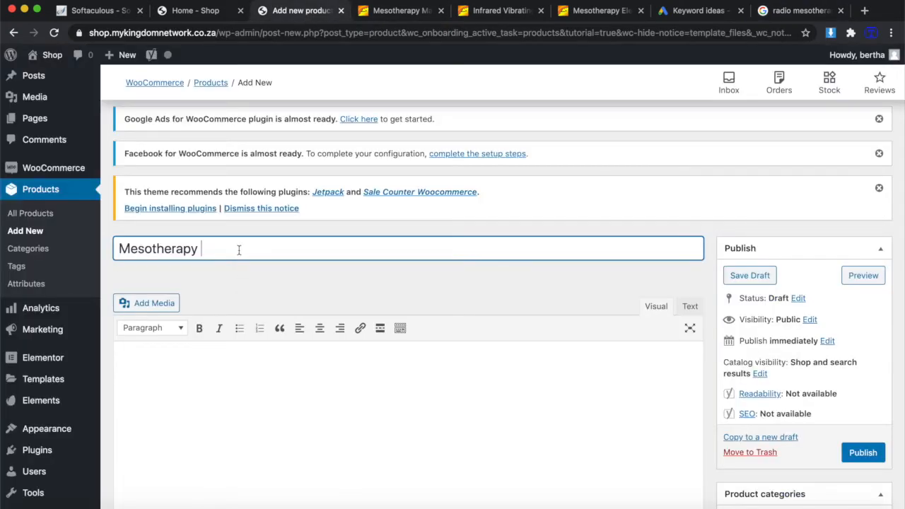
# Complete the product title as 'Mesotherapy electroporation device skin facial treatment'.
pyautogui.press('super+v')
pyautogui.write('device skin treatment')
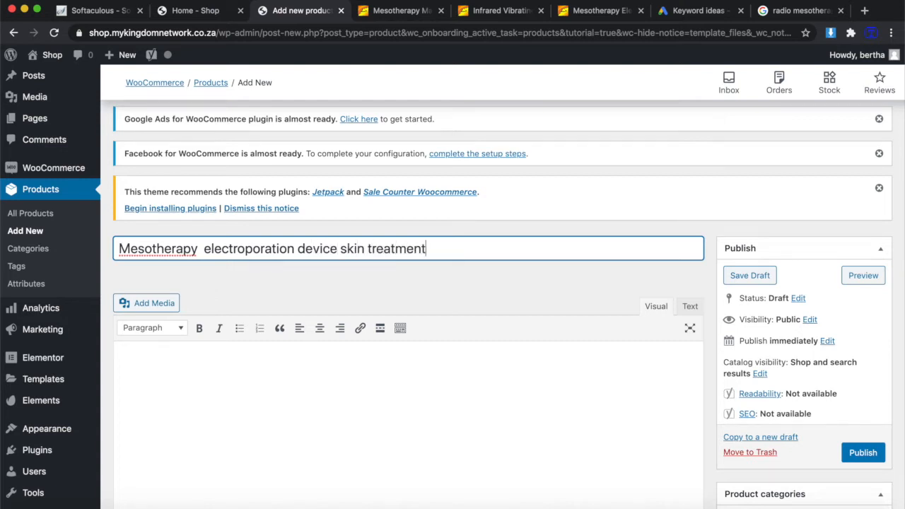
pyautogui.click(679, 11)
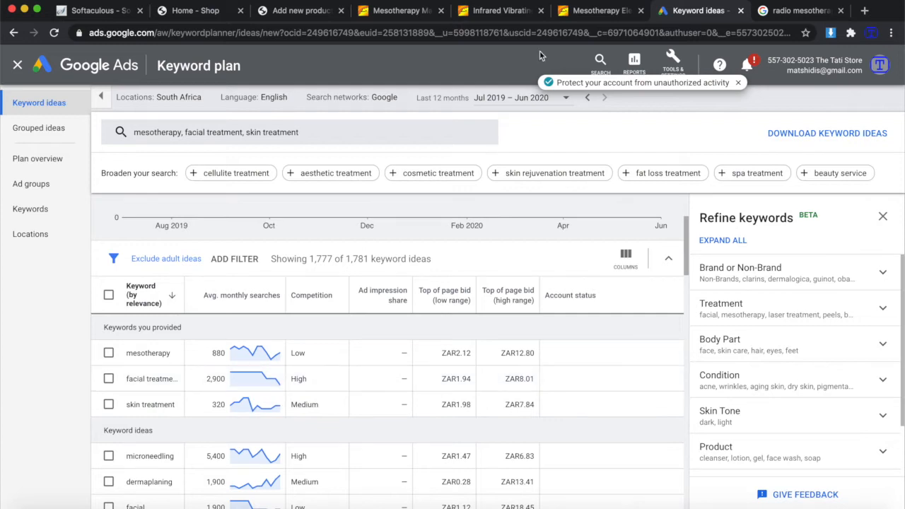
pyautogui.click(401, 11)
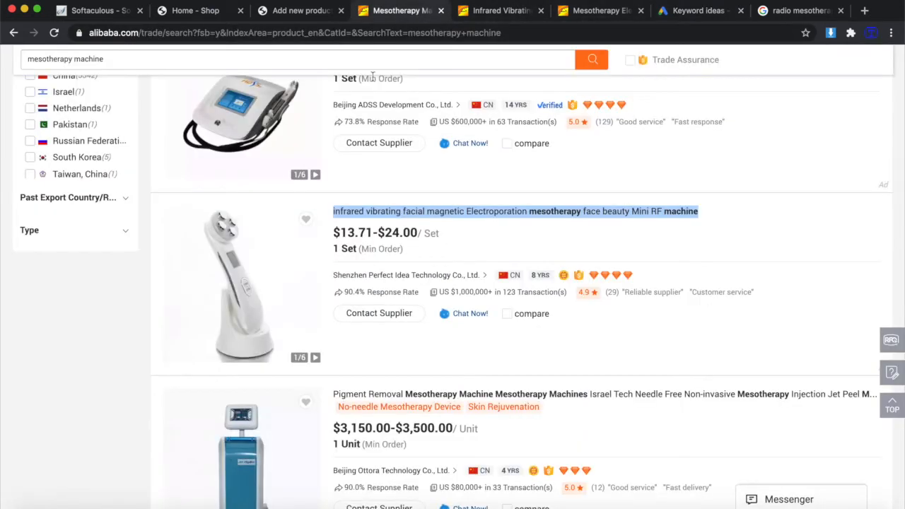
pyautogui.click(284, 11)
pyautogui.click(364, 250)
pyautogui.write('facial treatment')
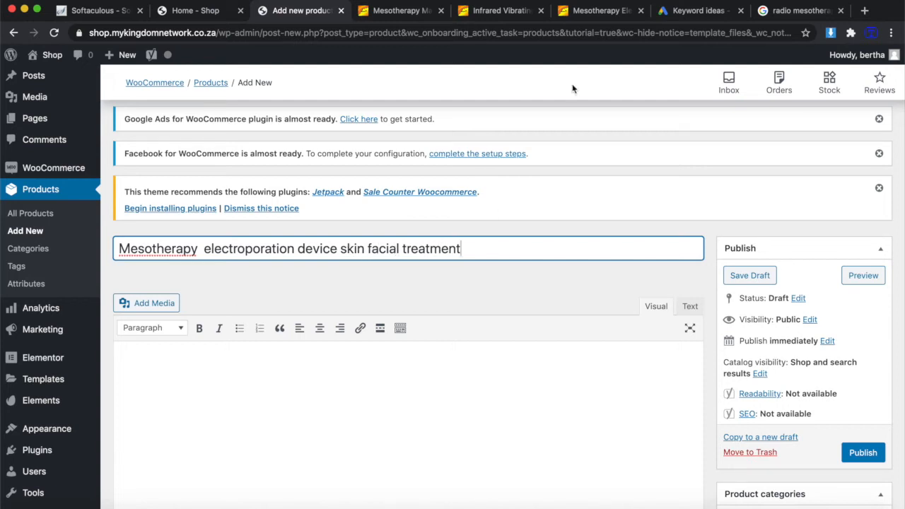
# Recheck the keyword ideas, then place the cursor in the product description body.
pyautogui.click(697, 10)
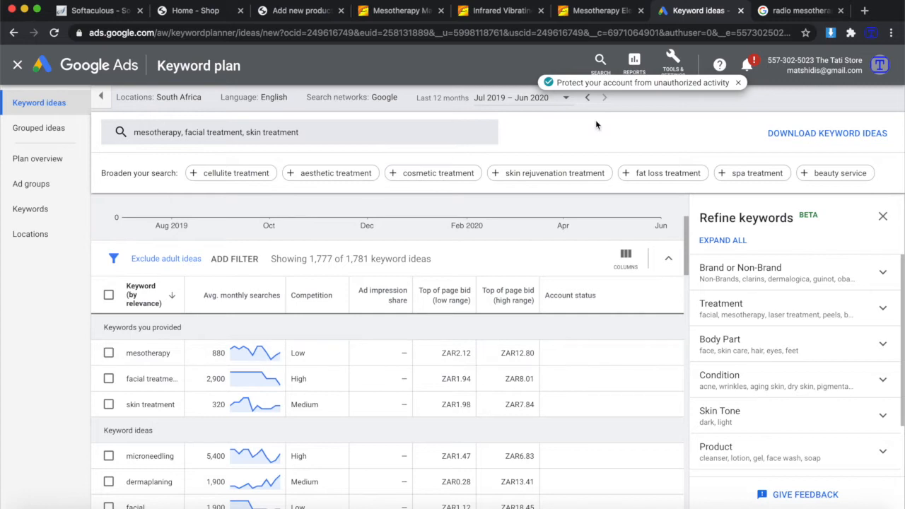
pyautogui.click(281, 19)
pyautogui.scroll(-1, 295, 346)
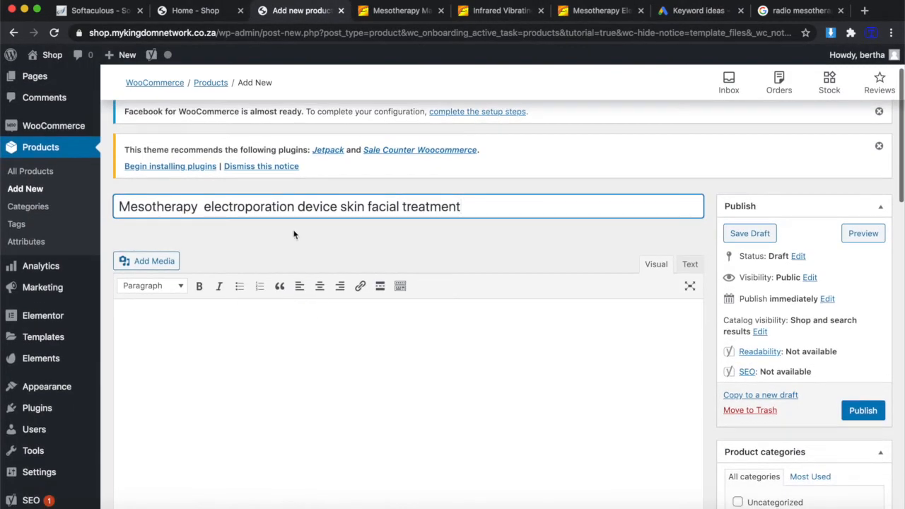
pyautogui.click(295, 347)
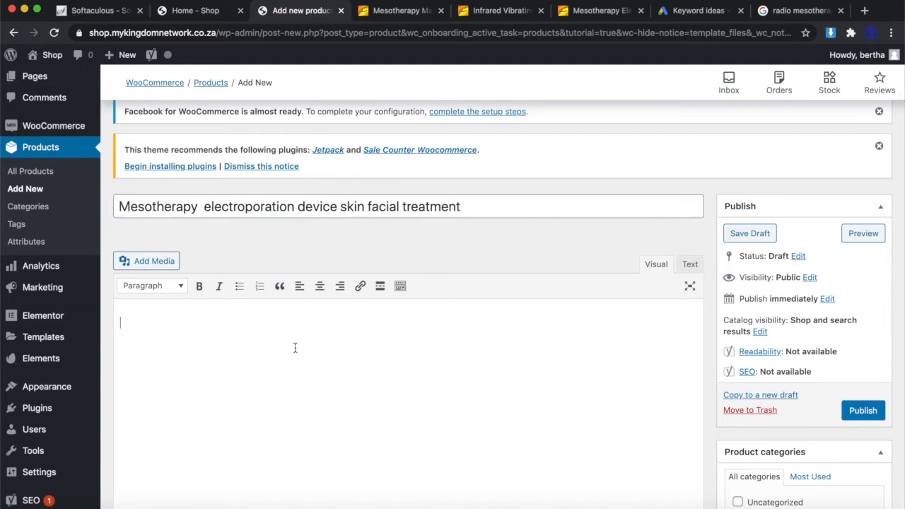
pyautogui.scroll(-2, 294, 347)
pyautogui.scroll(1, 295, 347)
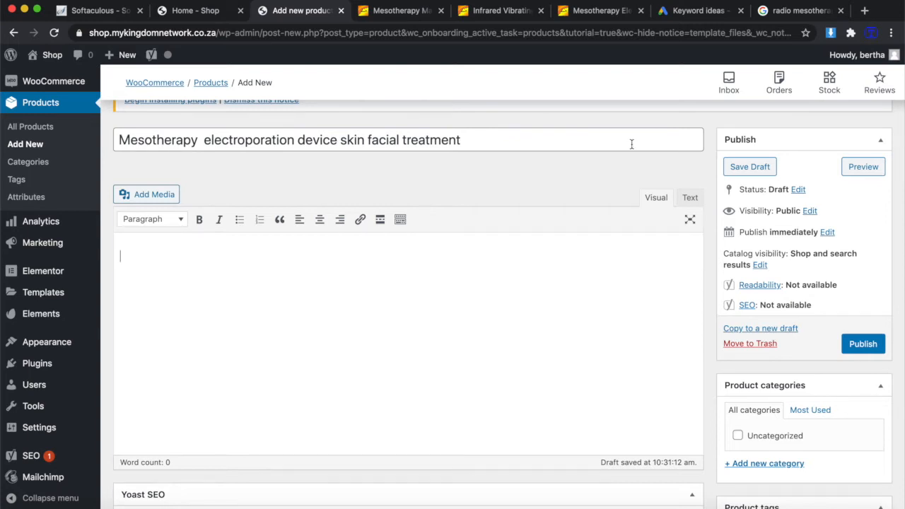
# Select the full 'radio mesotherapy electroporation' Google query and open a new browser tab.
pyautogui.click(802, 13)
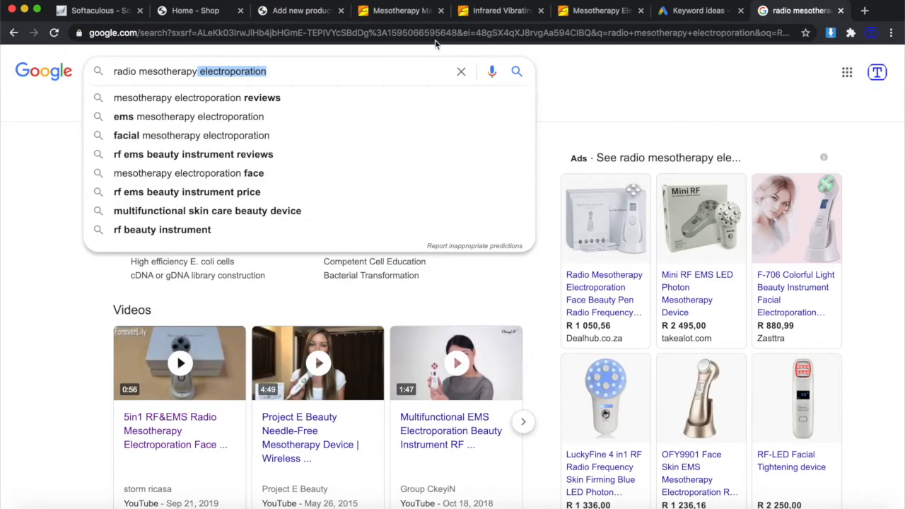
pyautogui.click(324, 67)
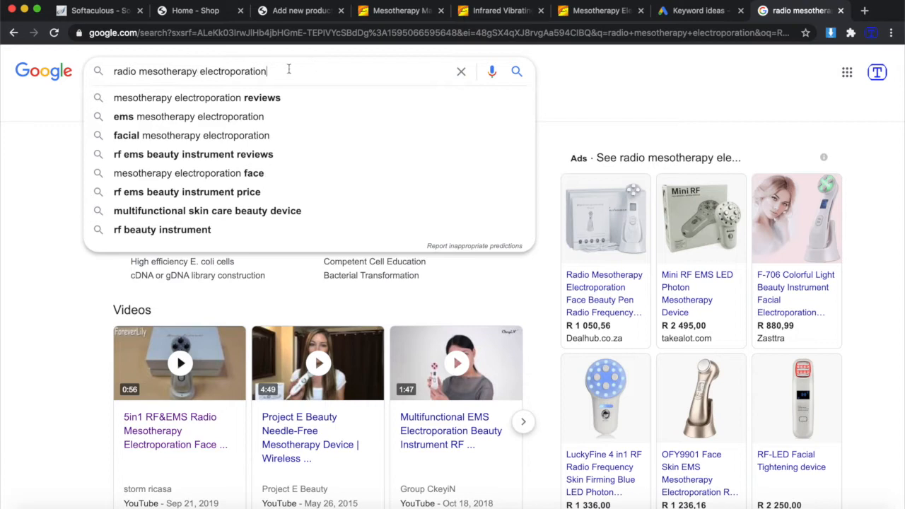
pyautogui.moveTo(288, 70); pyautogui.dragTo(92, 73)
pyautogui.press('super+c')
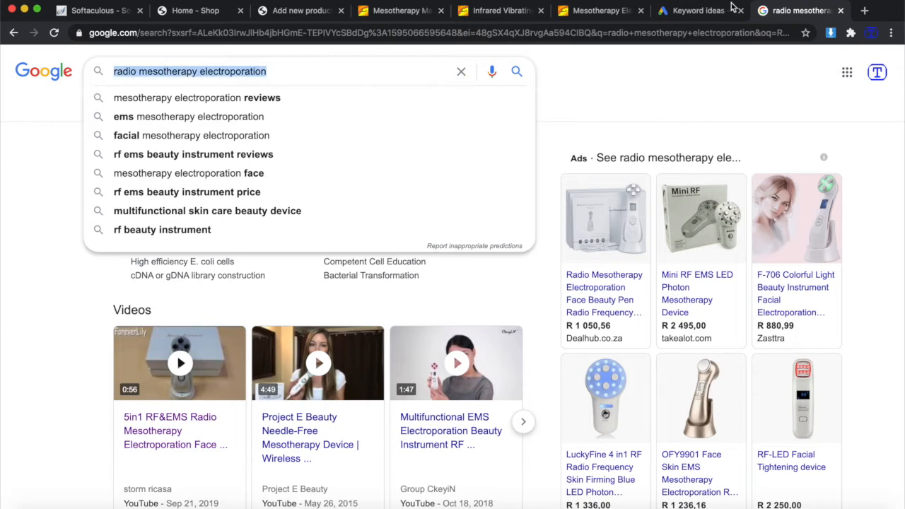
pyautogui.click(864, 11)
# Search Google for 'what is mesotherapy electroporation'.
pyautogui.write('w')
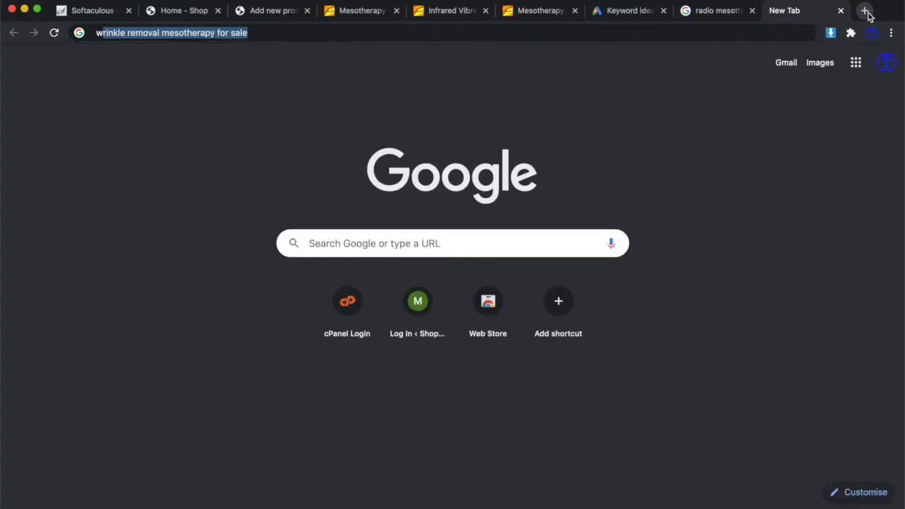
pyautogui.write('hat is')
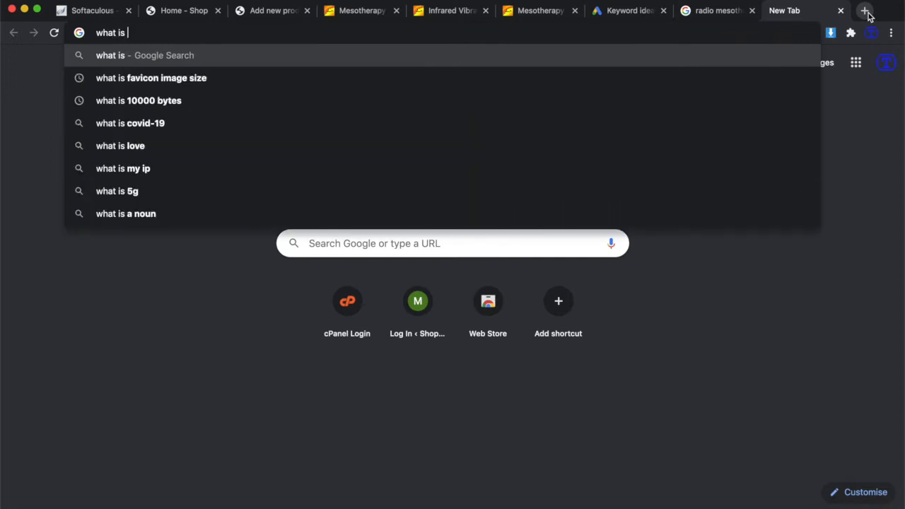
pyautogui.press('super+v')
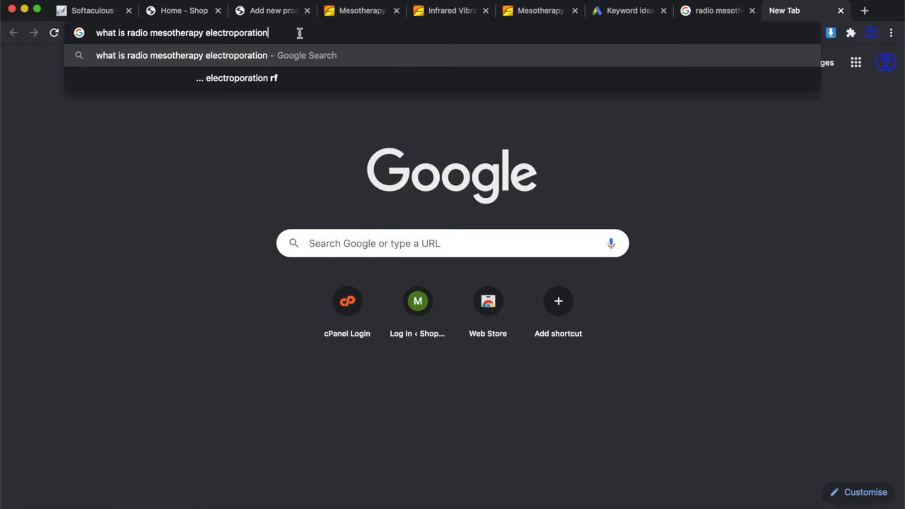
pyautogui.click(151, 33)
pyautogui.press('BackSpace')
pyautogui.press('BackSpace')
pyautogui.press('BackSpace')
pyautogui.press('BackSpace')
pyautogui.press('BackSpace')
pyautogui.press('BackSpace')
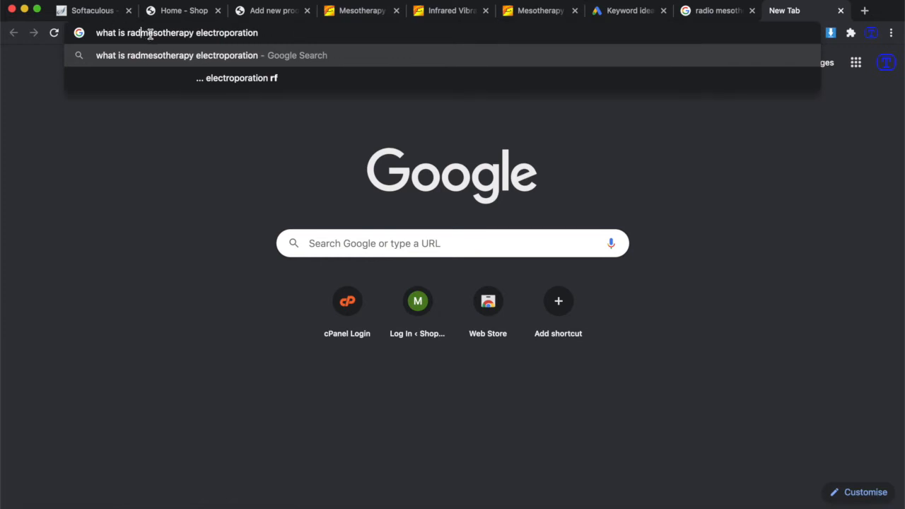
pyautogui.press('Return')
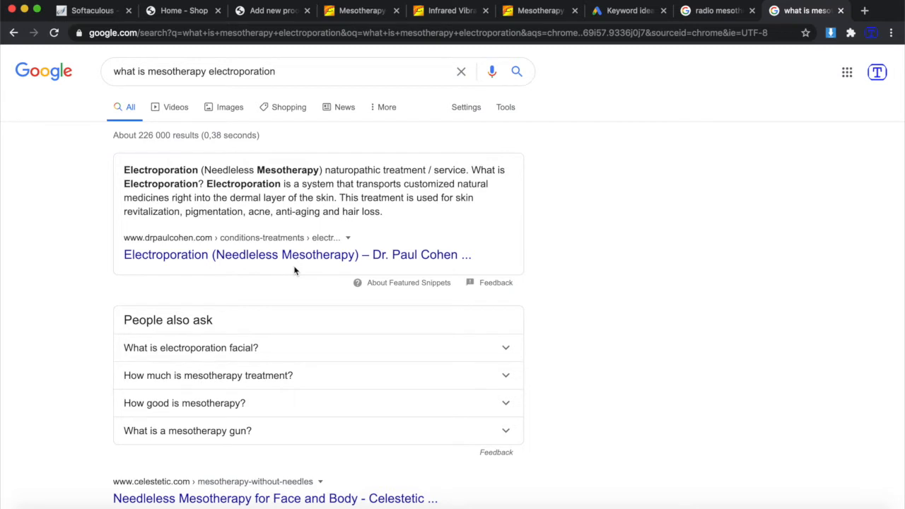
pyautogui.scroll(-2, 339, 382)
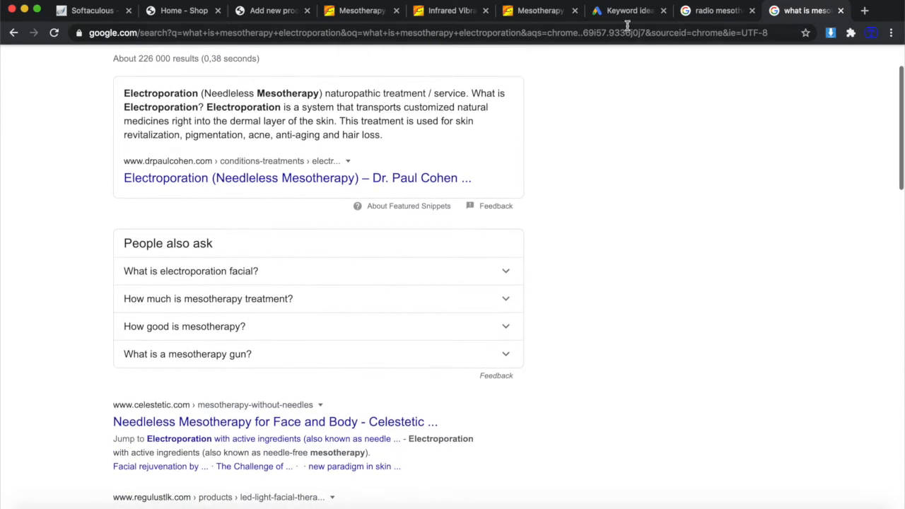
# Open the LED Light facial therapy result in a new tab.
pyautogui.click(268, 11)
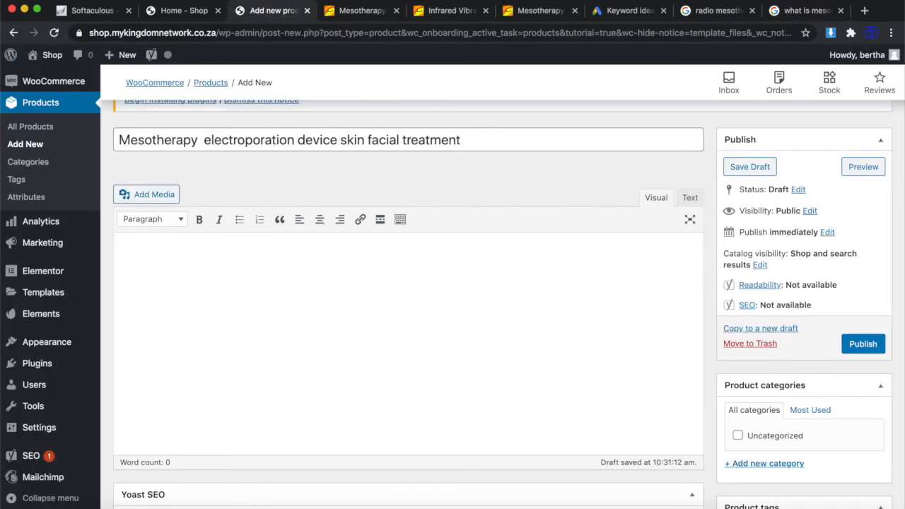
pyautogui.click(804, 13)
pyautogui.scroll(-3, 454, 280)
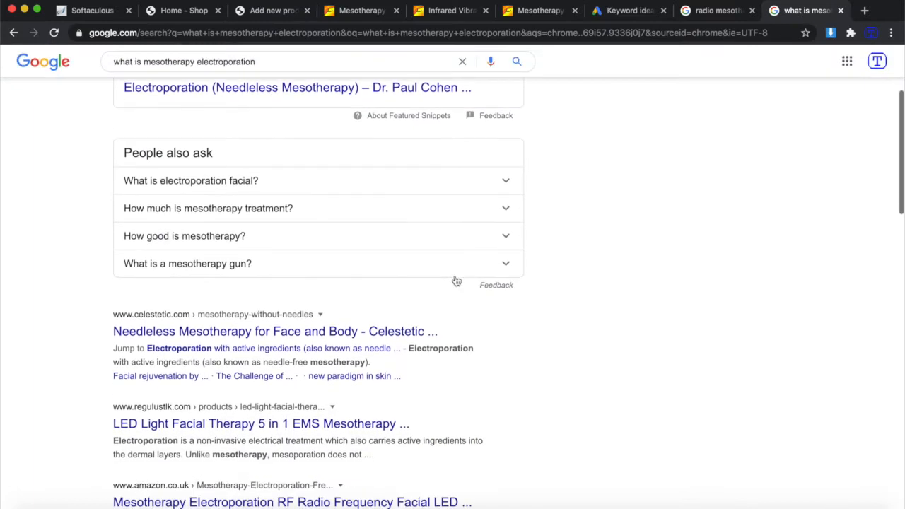
pyautogui.scroll(-2, 272, 340)
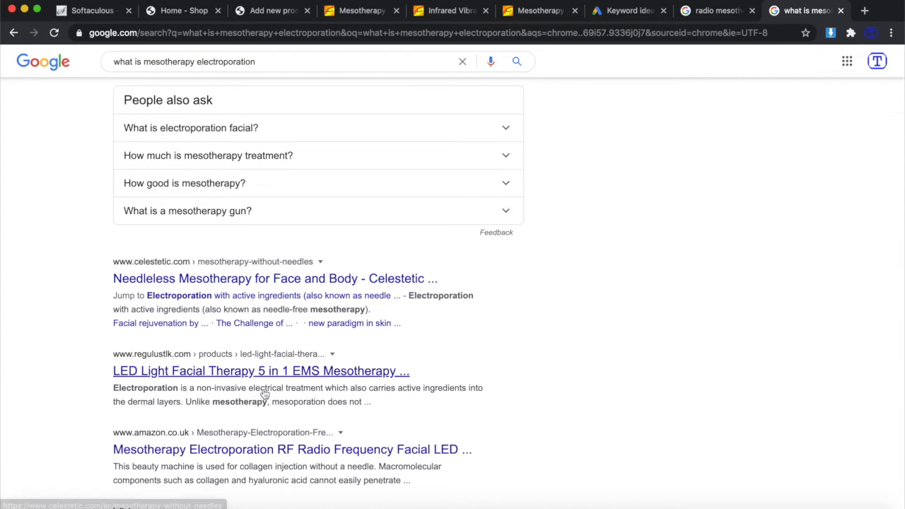
pyautogui.scroll(-1, 260, 396)
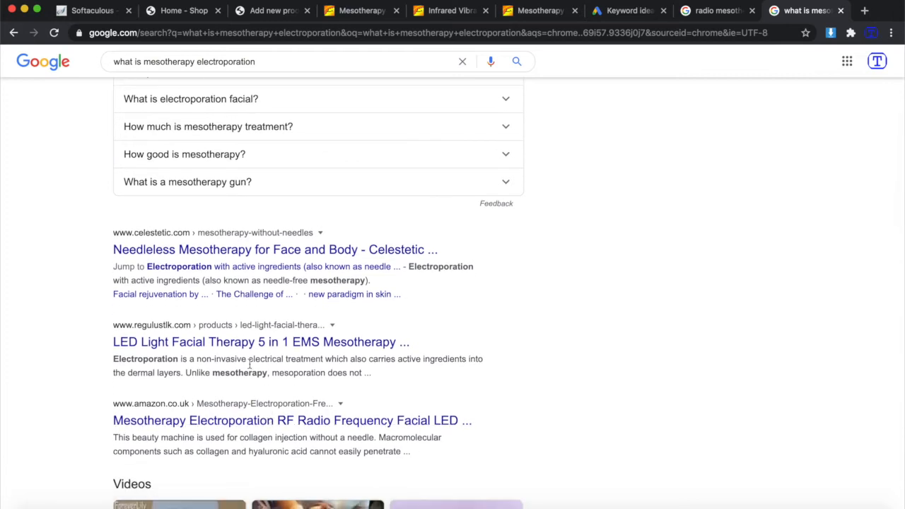
pyautogui.scroll(-2, 249, 365)
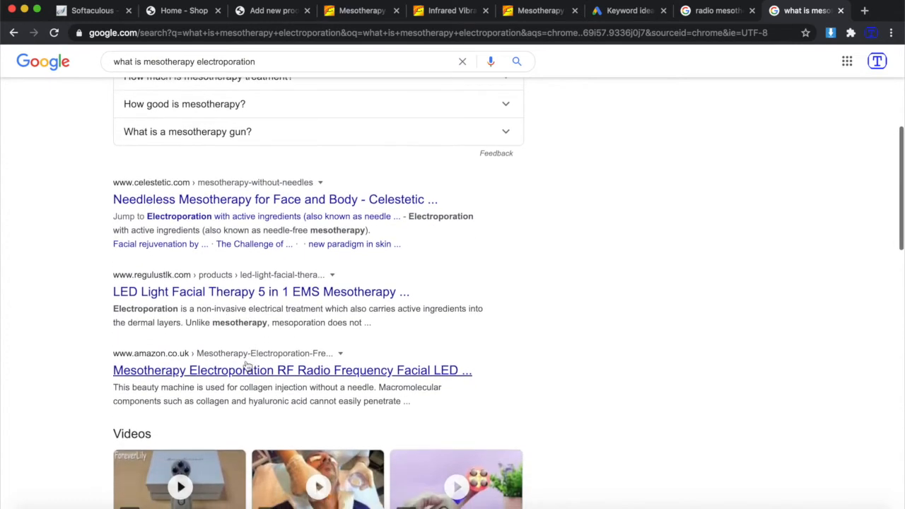
pyautogui.rightClick(212, 295)
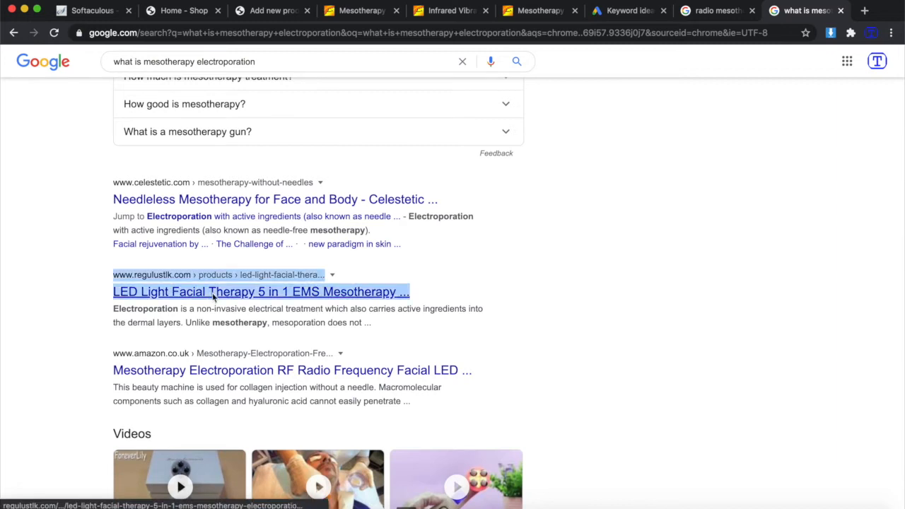
pyautogui.click(261, 300)
# Open the amazon.co.uk Mesotherapy Electroporation RF facial LED result in a new tab.
pyautogui.scroll(1, 274, 301)
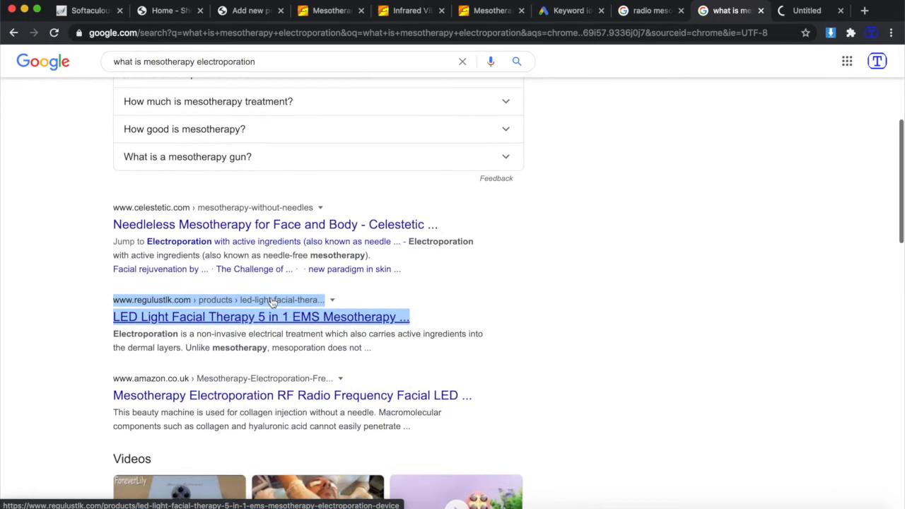
pyautogui.scroll(-2, 212, 346)
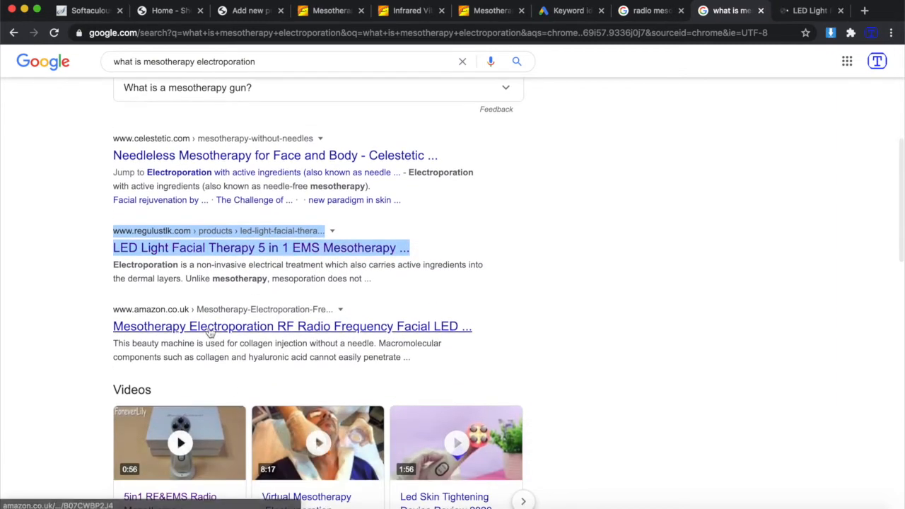
pyautogui.rightClick(210, 327)
pyautogui.click(276, 336)
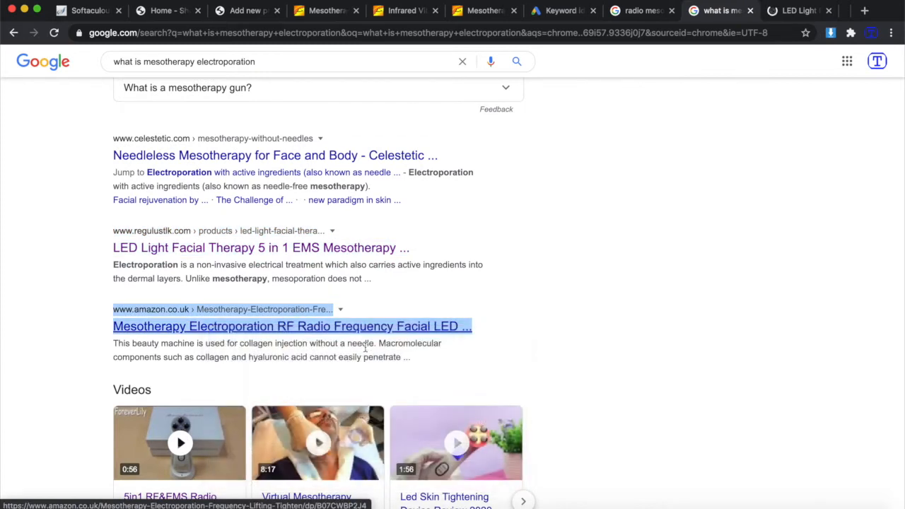
pyautogui.scroll(-4, 365, 347)
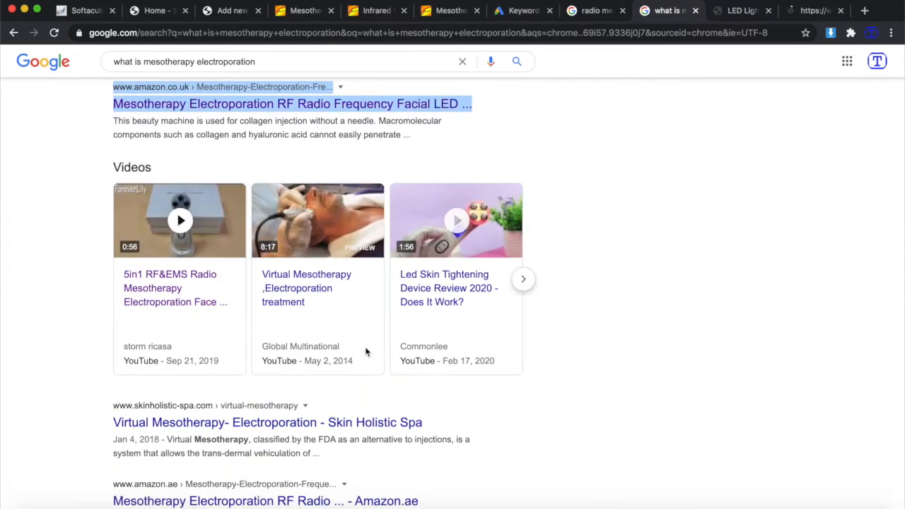
pyautogui.scroll(-3, 365, 346)
pyautogui.scroll(6, 365, 347)
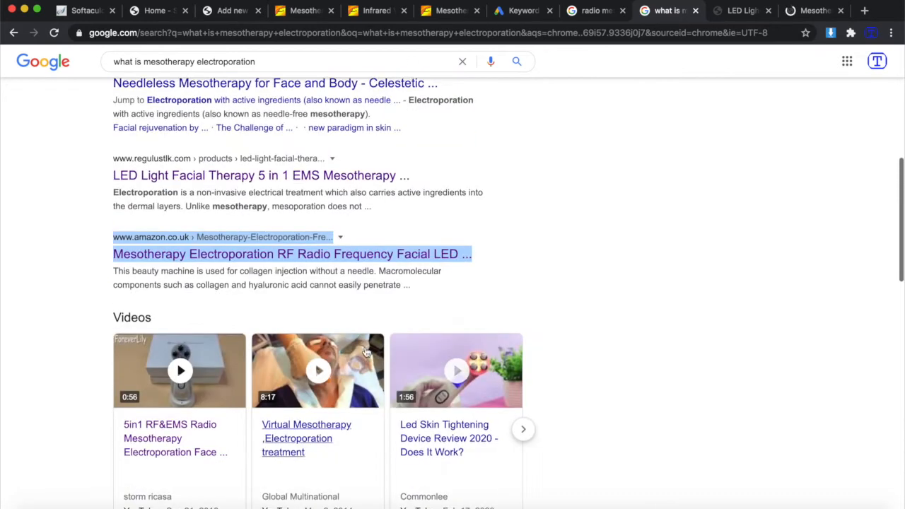
pyautogui.scroll(-3, 366, 350)
pyautogui.scroll(-1, 366, 352)
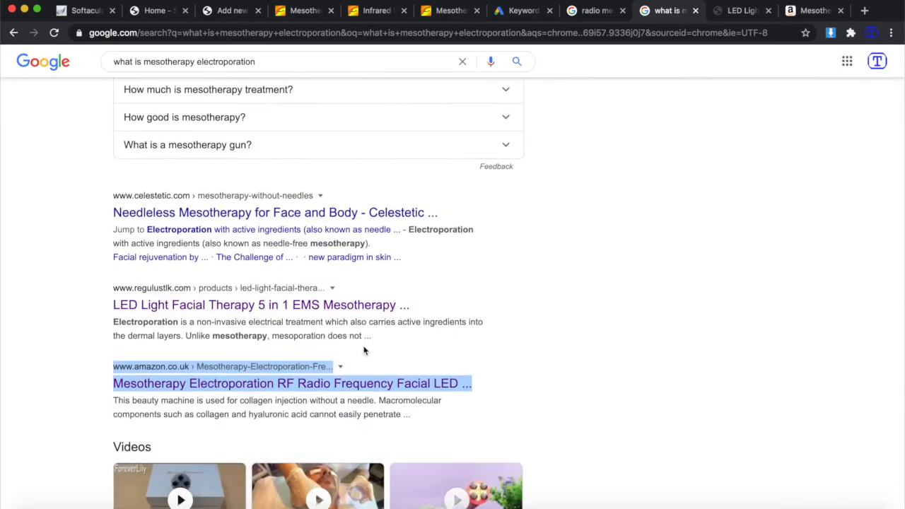
pyautogui.click(728, 11)
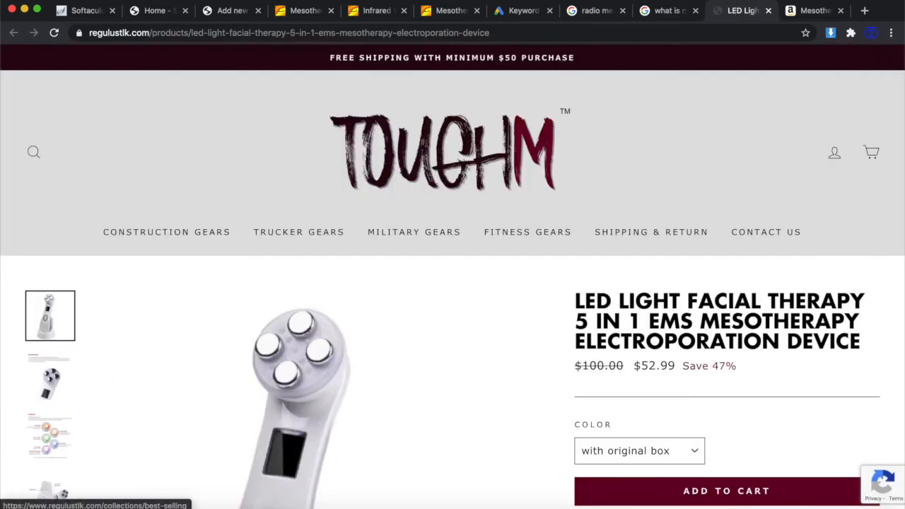
pyautogui.click(595, 11)
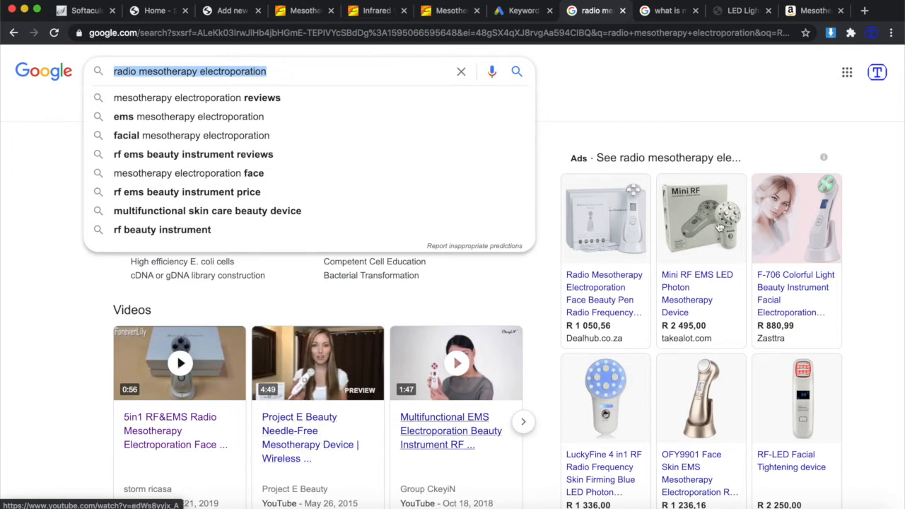
pyautogui.click(725, 94)
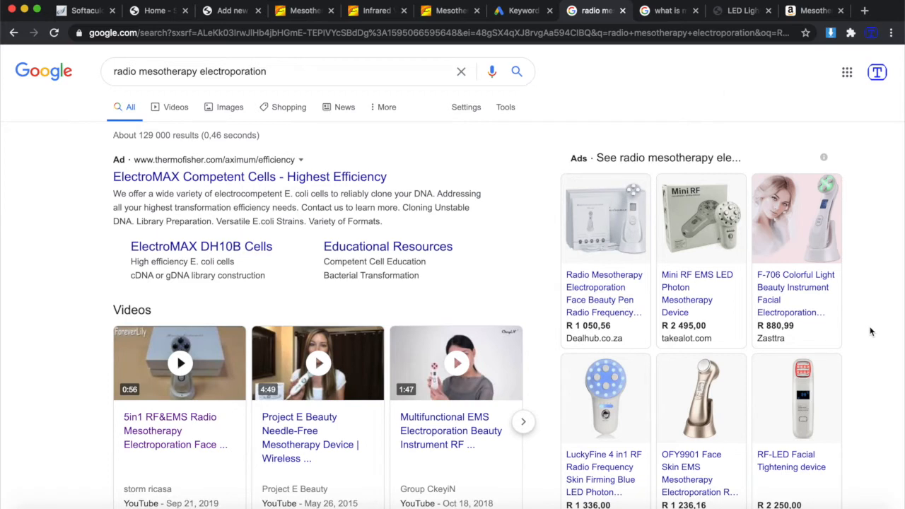
pyautogui.scroll(-3, 862, 332)
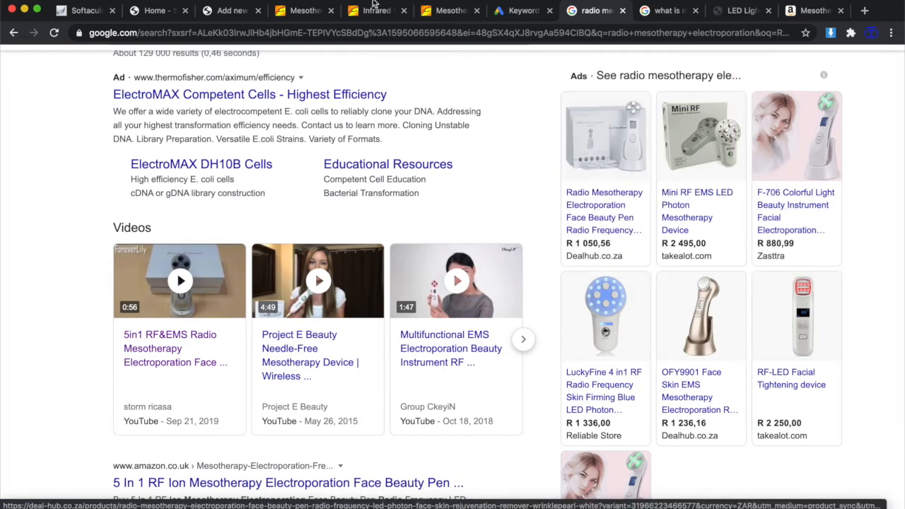
pyautogui.click(442, 11)
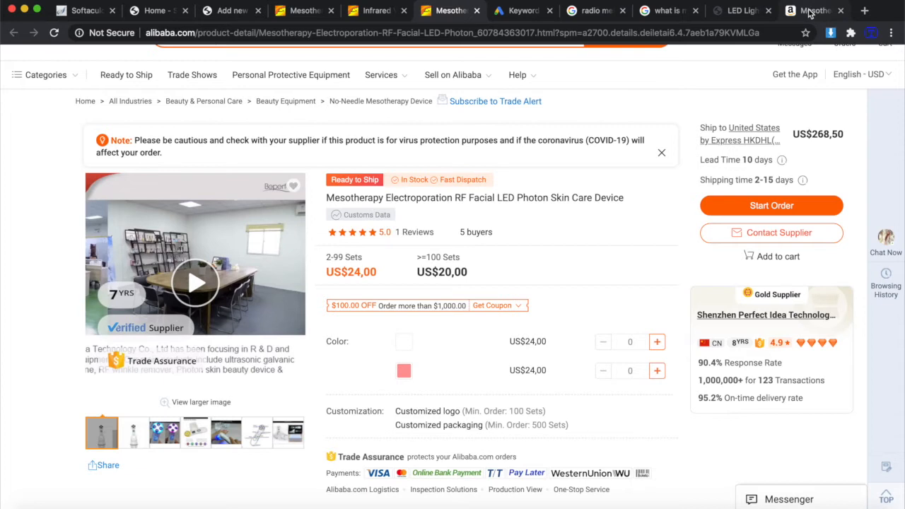
pyautogui.click(739, 11)
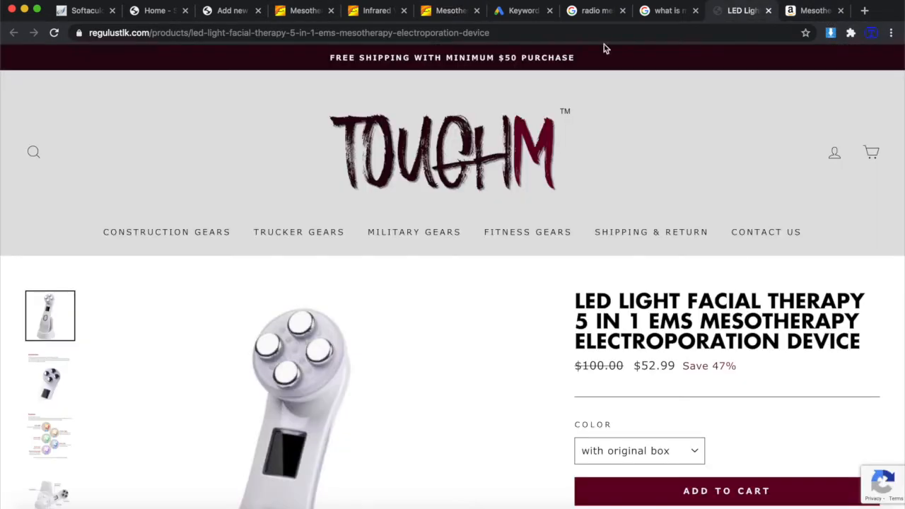
pyautogui.click(654, 12)
# Switch to the 'radio mesotherapy electroporation' Google results with the Mini RF EMS LED device ad.
pyautogui.click(585, 18)
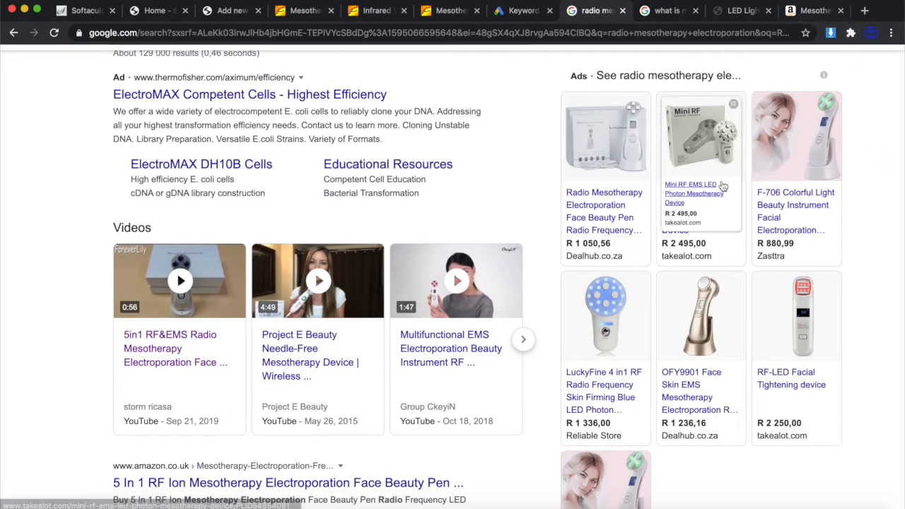
# Close the Amazon listing and read through the TOUGHM LED Light product description.
pyautogui.click(797, 13)
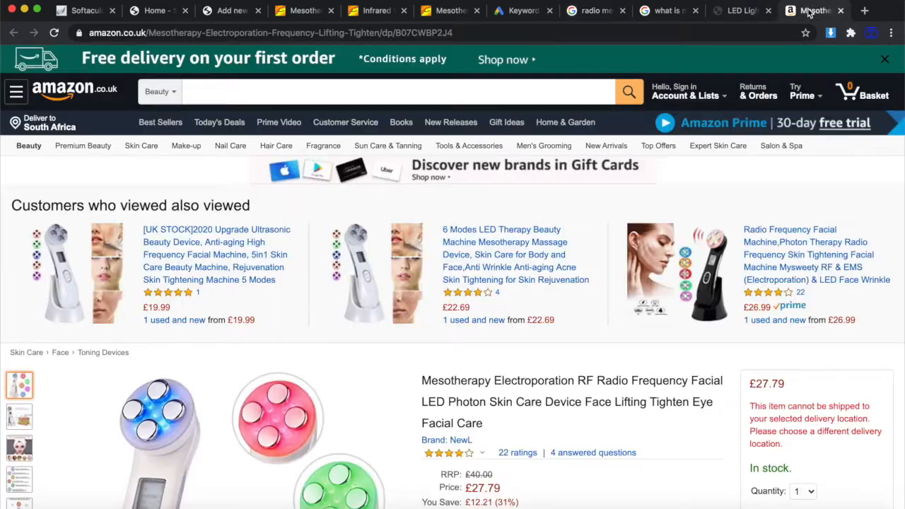
pyautogui.click(841, 11)
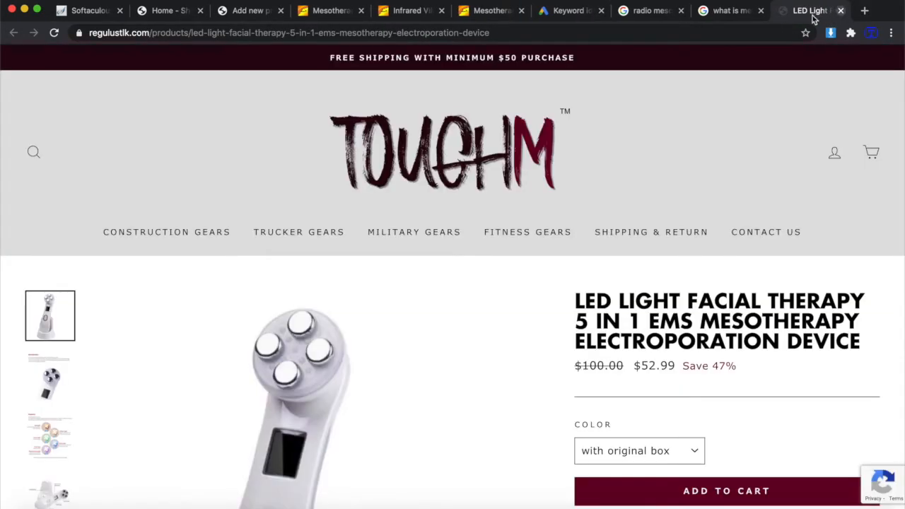
pyautogui.scroll(-6, 602, 270)
pyautogui.scroll(-20, 602, 271)
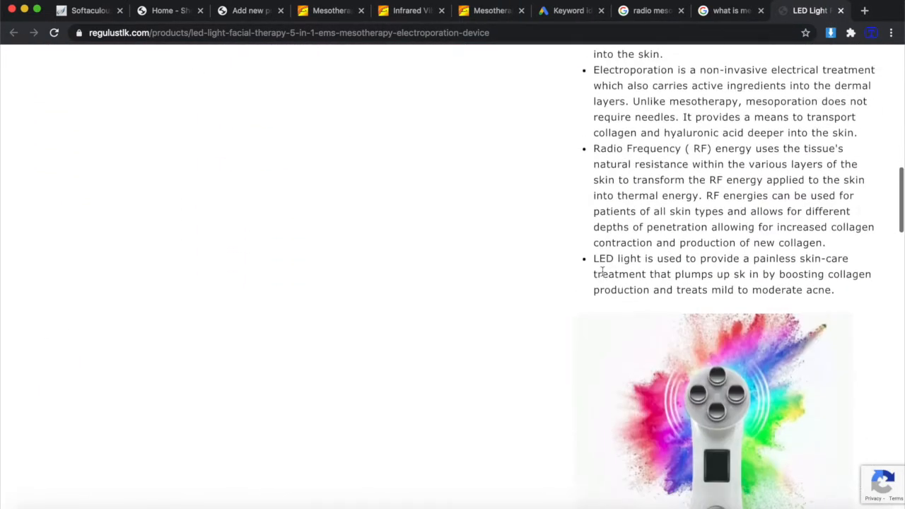
pyautogui.scroll(20, 602, 272)
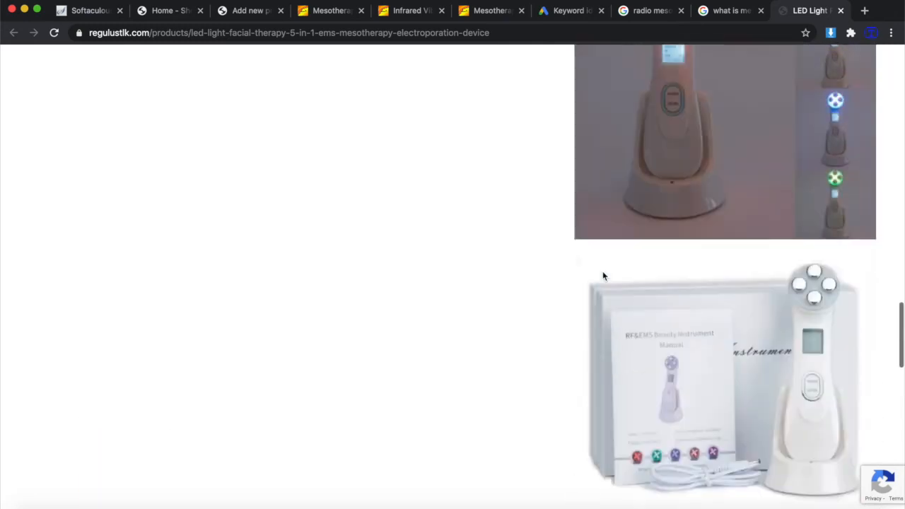
pyautogui.scroll(-5, 603, 274)
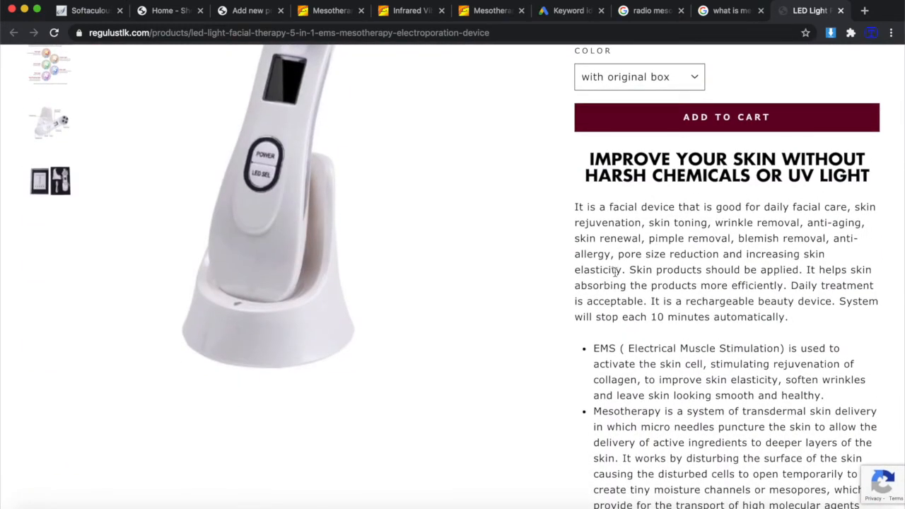
pyautogui.scroll(-2, 614, 271)
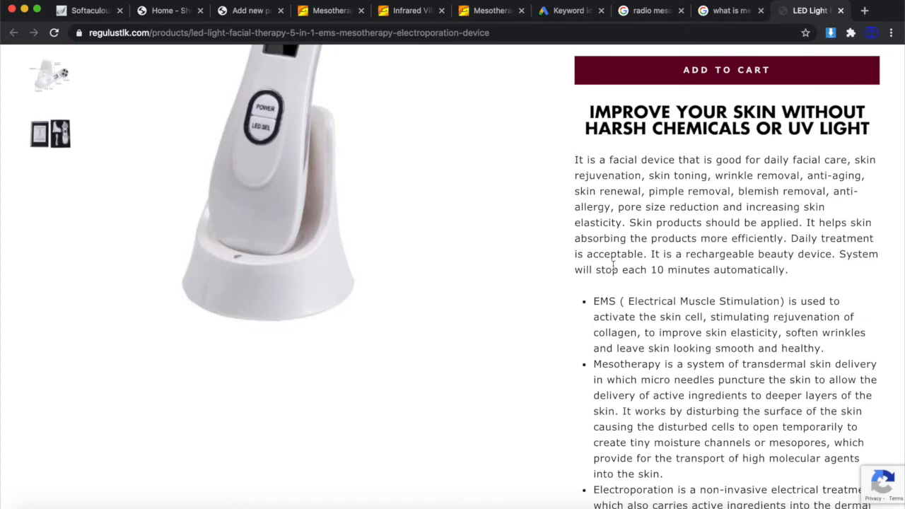
pyautogui.scroll(-2, 613, 262)
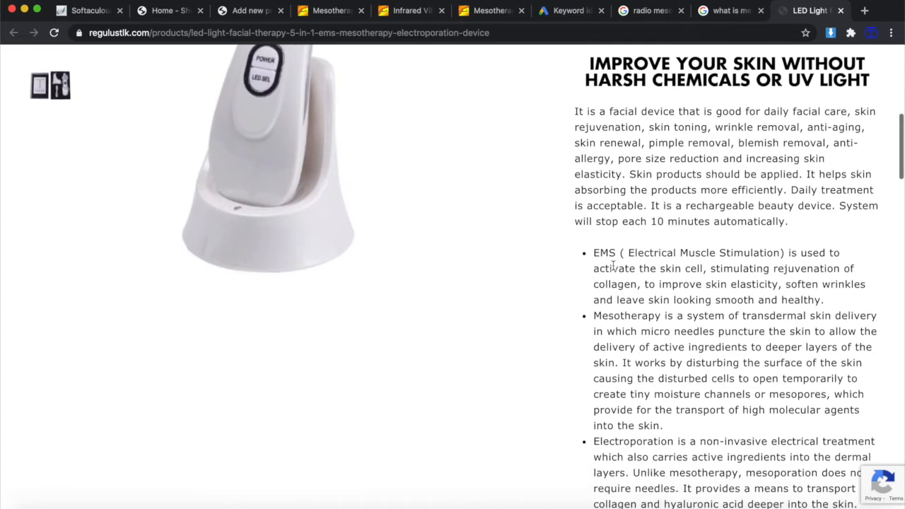
pyautogui.scroll(-3, 613, 264)
pyautogui.scroll(-6, 613, 267)
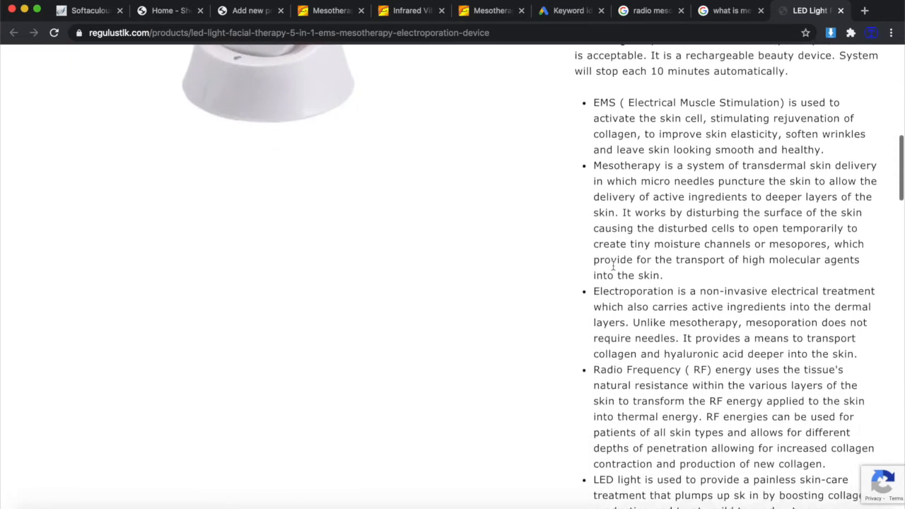
pyautogui.scroll(10, 614, 270)
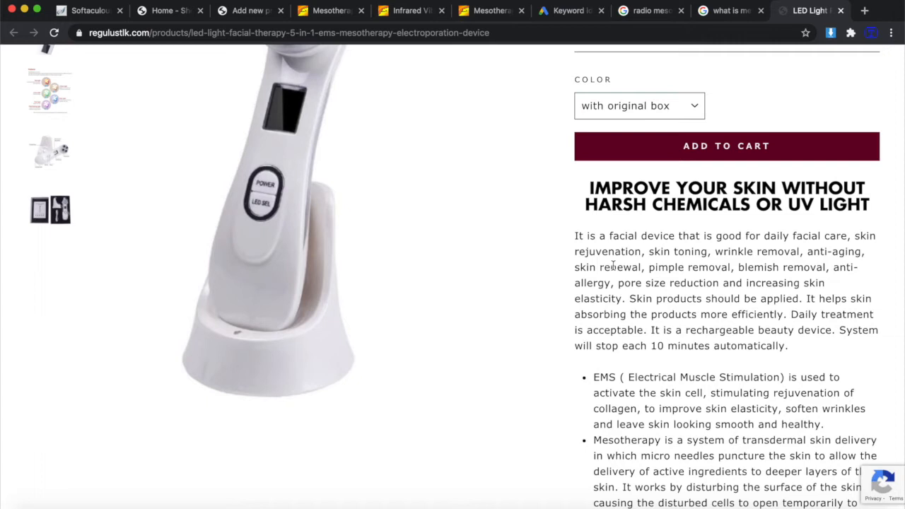
pyautogui.scroll(5, 612, 265)
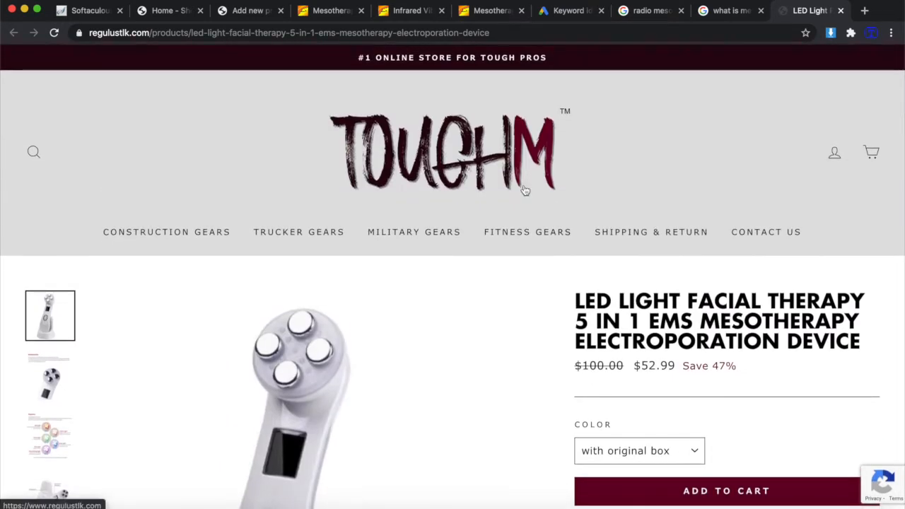
pyautogui.scroll(-2, 548, 307)
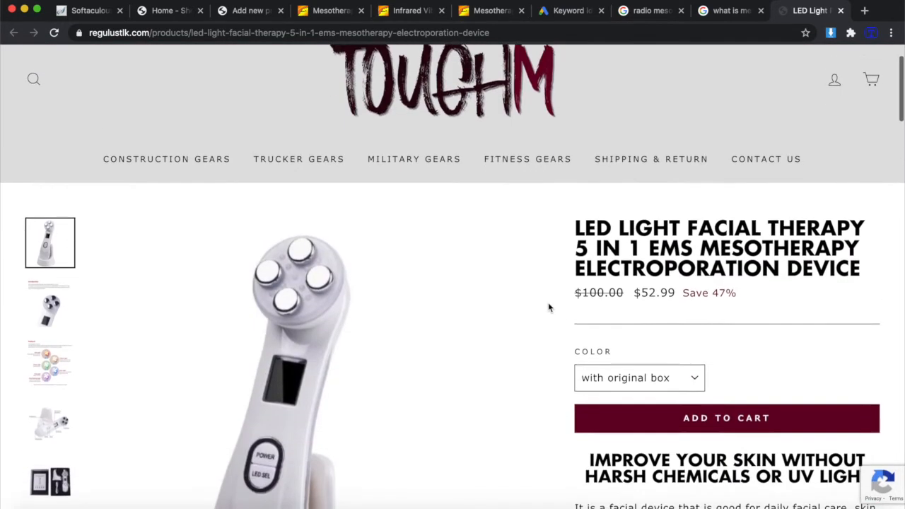
pyautogui.scroll(-15, 548, 307)
pyautogui.scroll(5, 548, 307)
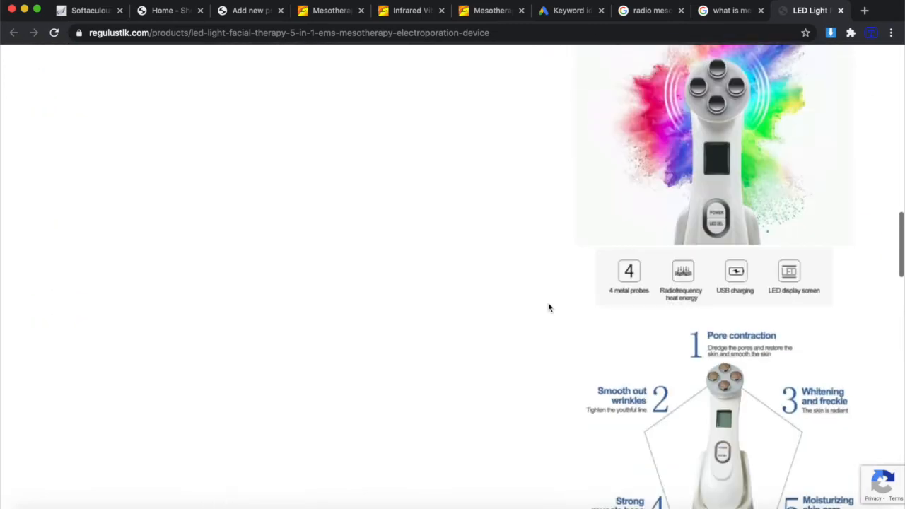
pyautogui.scroll(10, 548, 307)
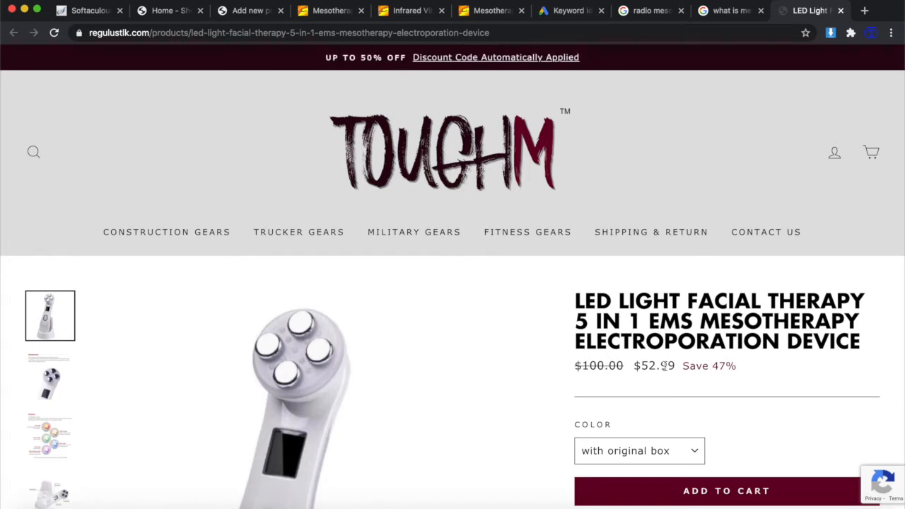
# Glance at both mesotherapy Google searches, then return to the TOUGHM $52.99 product page.
pyautogui.click(721, 13)
pyautogui.click(651, 14)
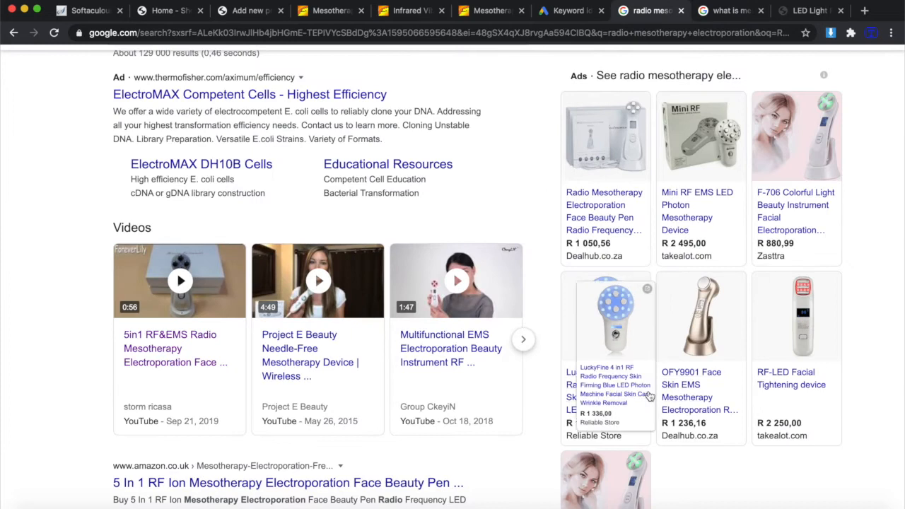
pyautogui.click(804, 14)
pyautogui.scroll(-5, 690, 382)
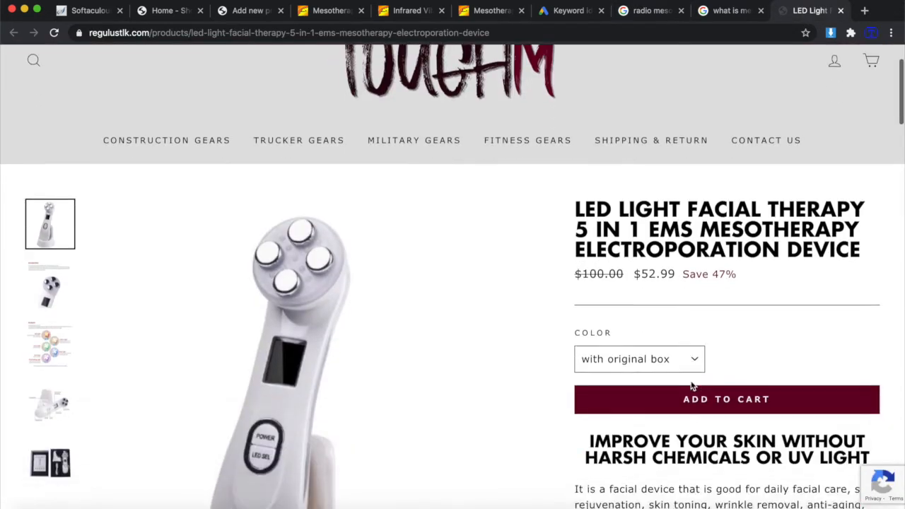
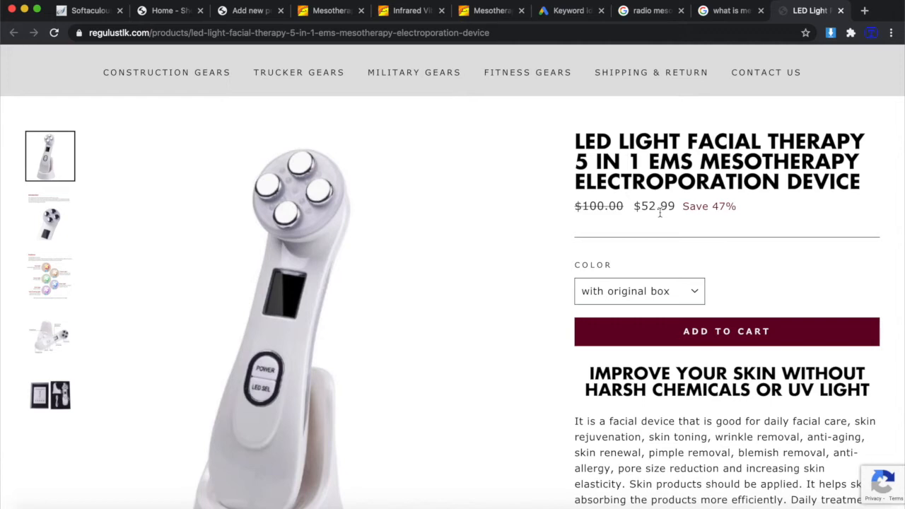
# Open the Skin Holistic Spa 'Virtual Mesotherapy' result from the electroporation search in a new tab.
pyautogui.scroll(-2, 721, 428)
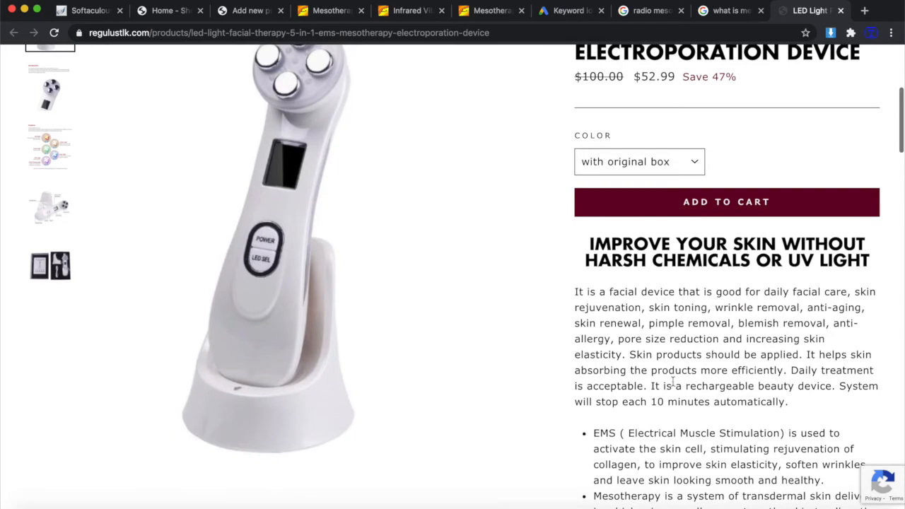
pyautogui.scroll(-2, 673, 381)
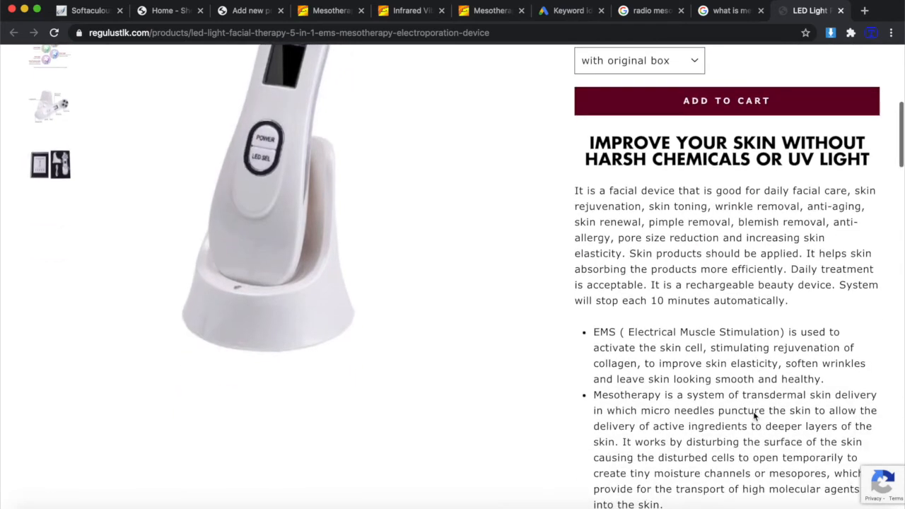
pyautogui.click(725, 11)
pyautogui.scroll(-4, 653, 223)
pyautogui.scroll(-3, 653, 224)
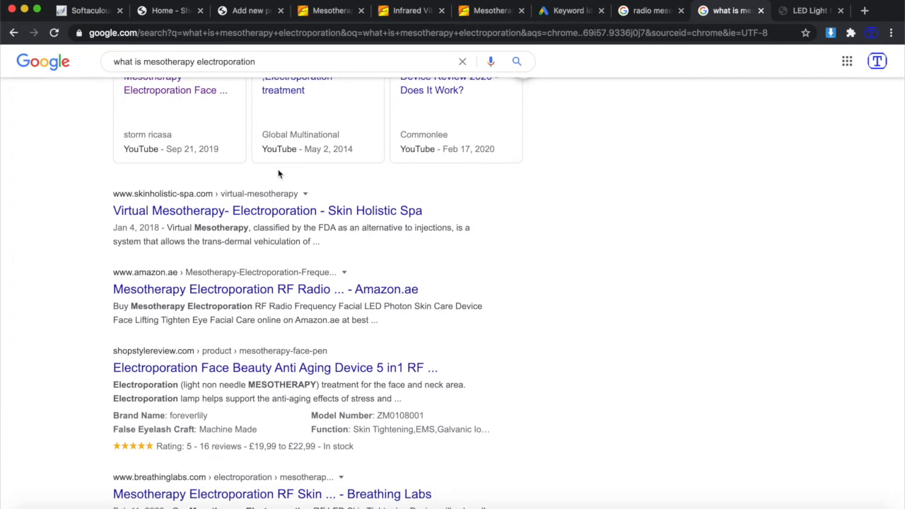
pyautogui.rightClick(271, 213)
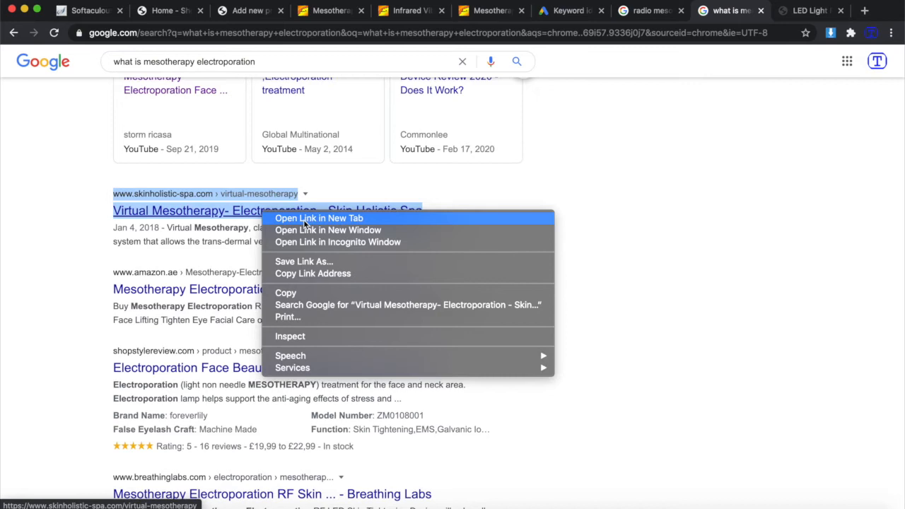
pyautogui.click(306, 218)
pyautogui.scroll(-2, 290, 299)
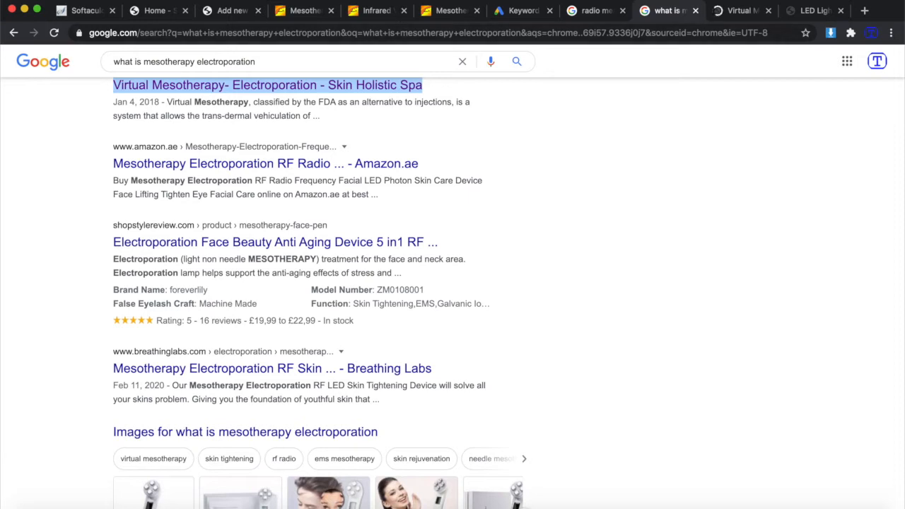
pyautogui.click(230, 10)
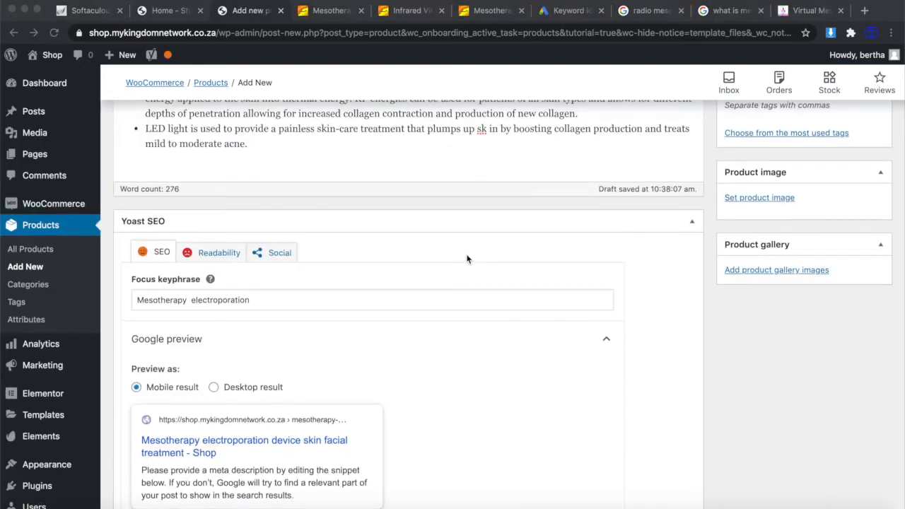
# Delete the empty line between the description's title line and its intro paragraph.
pyautogui.scroll(8, 465, 258)
pyautogui.scroll(-5, 466, 258)
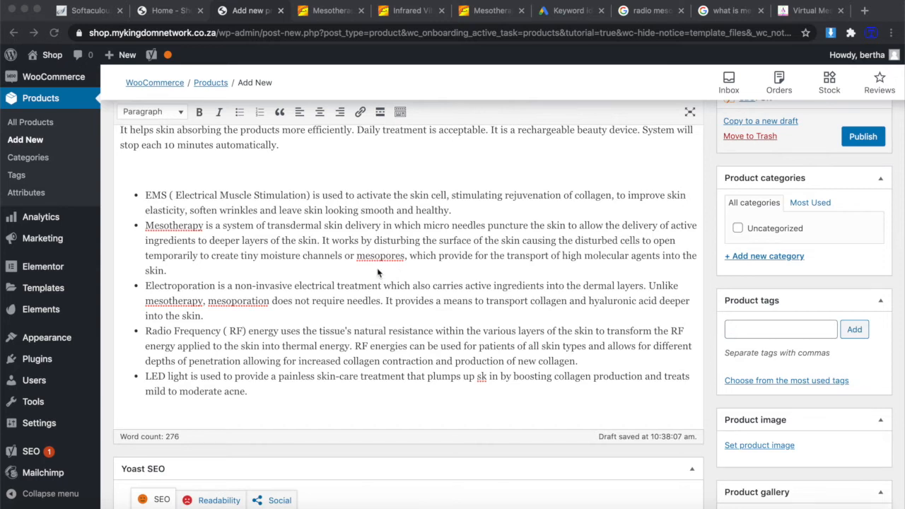
pyautogui.scroll(-3, 377, 273)
pyautogui.scroll(4, 377, 268)
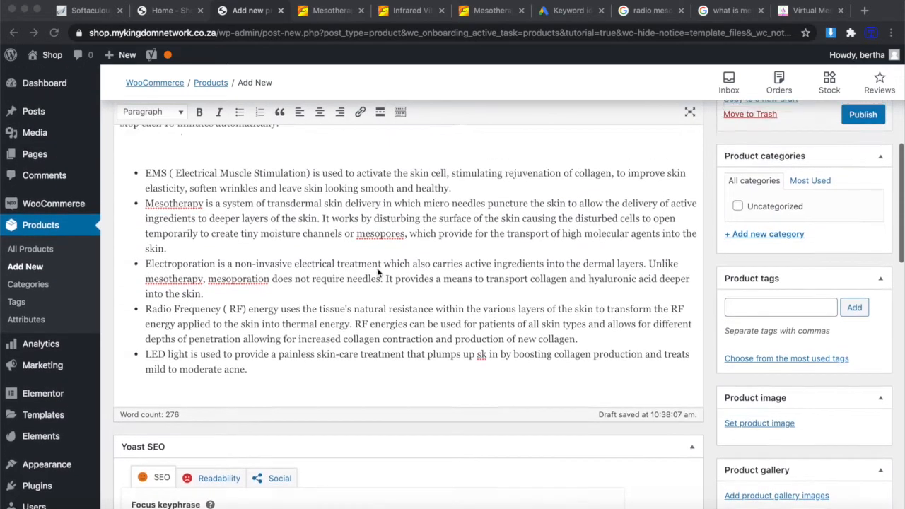
pyautogui.scroll(2, 377, 273)
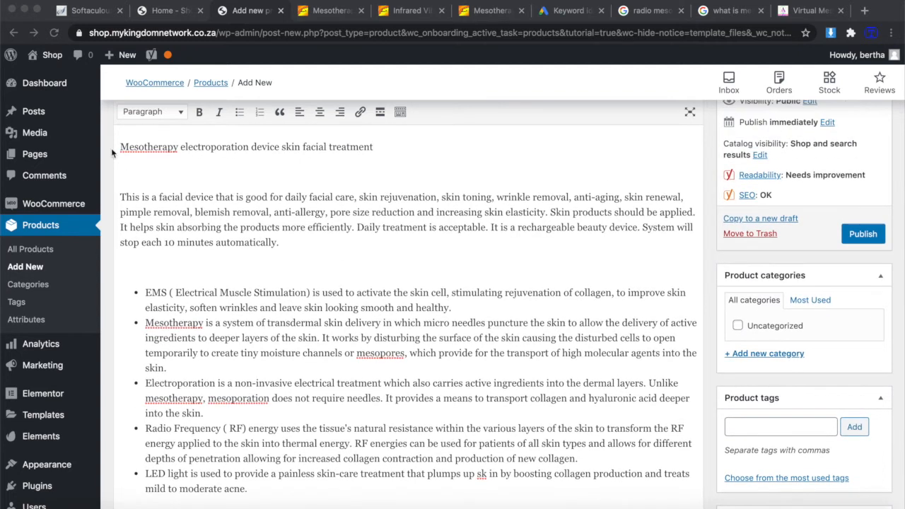
pyautogui.click(133, 170)
pyautogui.press('BackSpace')
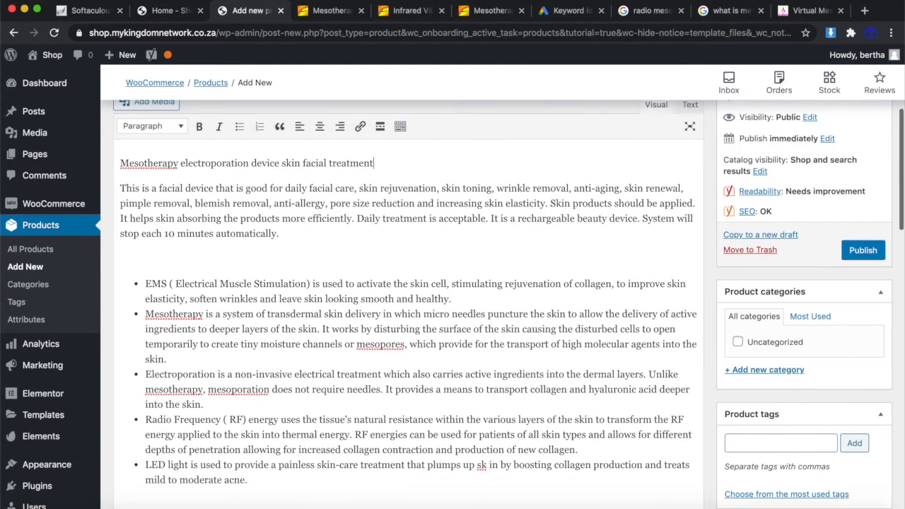
# Look over the edited description, then bring up the Alibaba infrared facial device listing.
pyautogui.scroll(3, 329, 218)
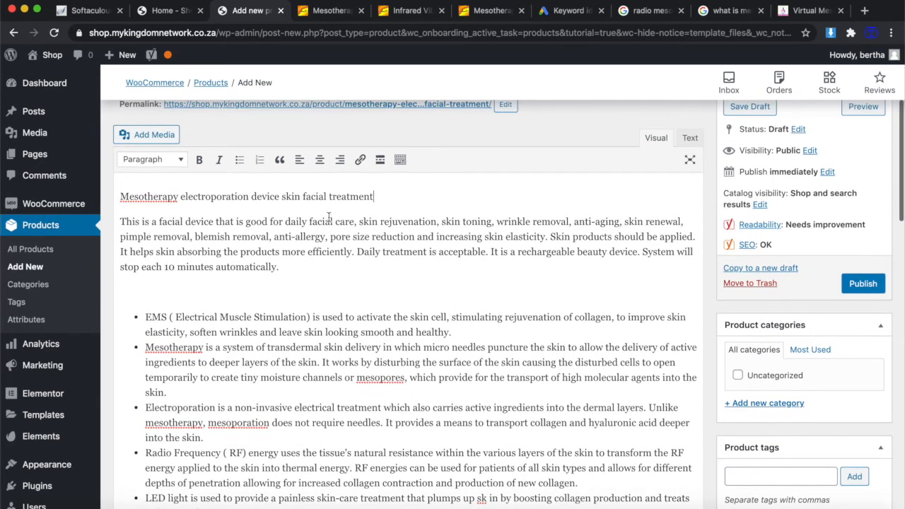
pyautogui.scroll(-6, 329, 218)
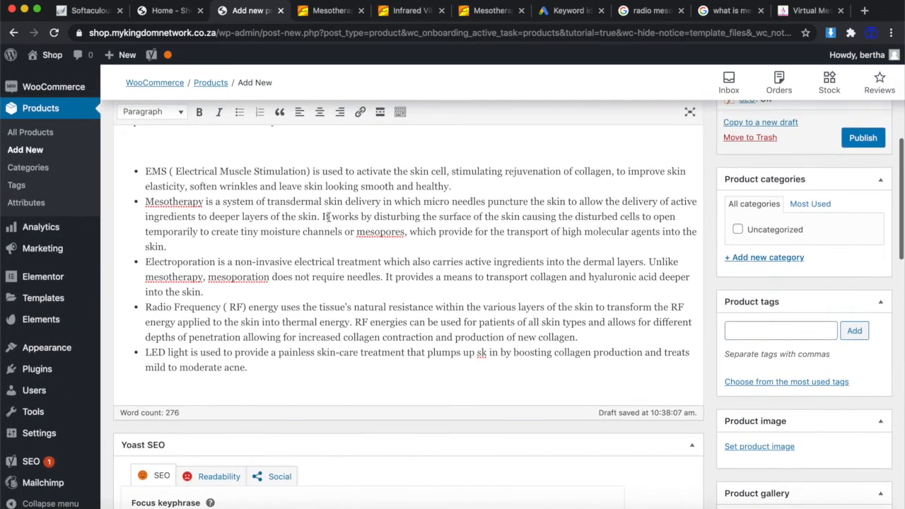
pyautogui.scroll(1, 329, 218)
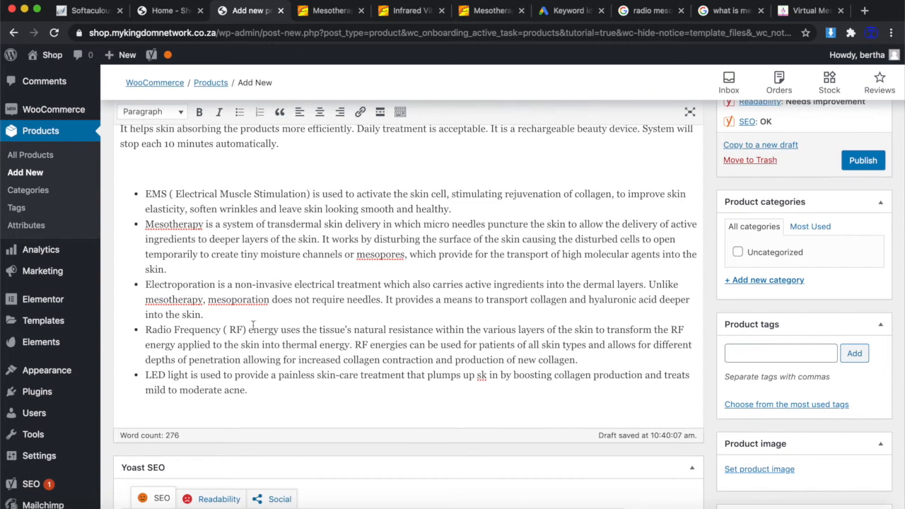
pyautogui.scroll(10, 405, 340)
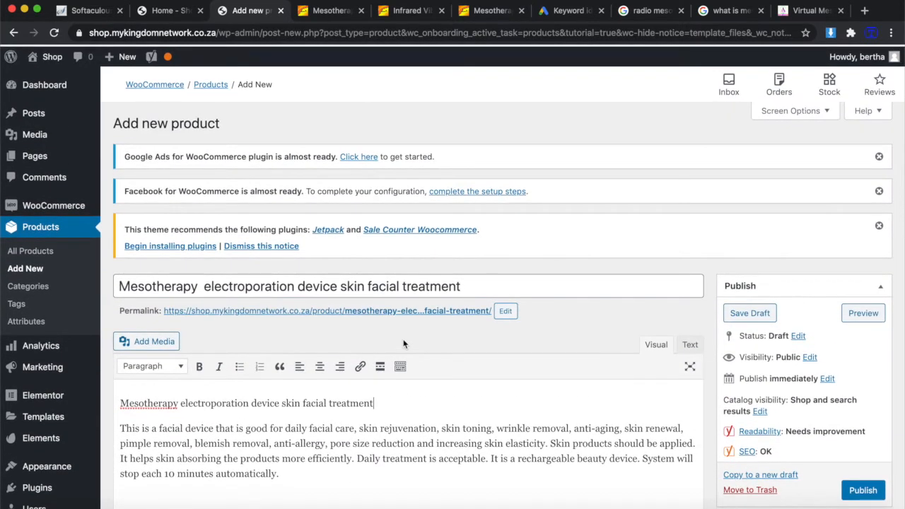
pyautogui.scroll(-5, 384, 353)
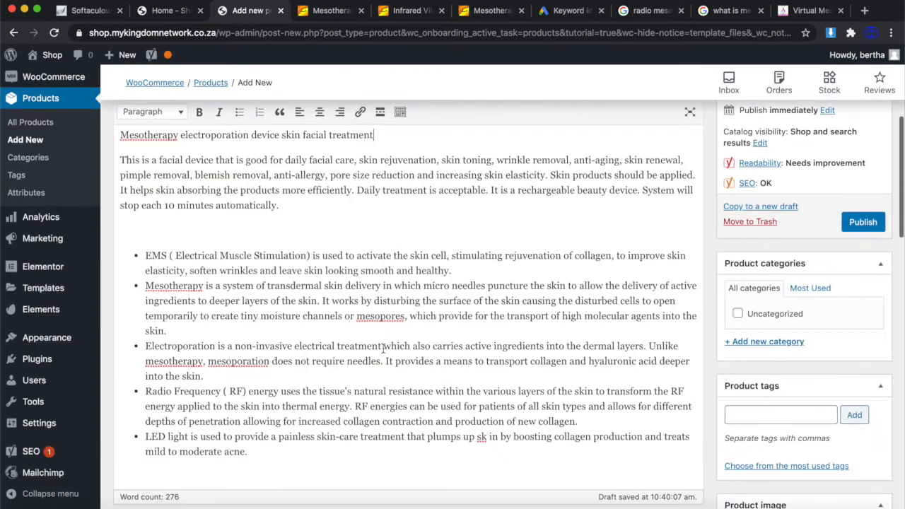
pyautogui.click(417, 12)
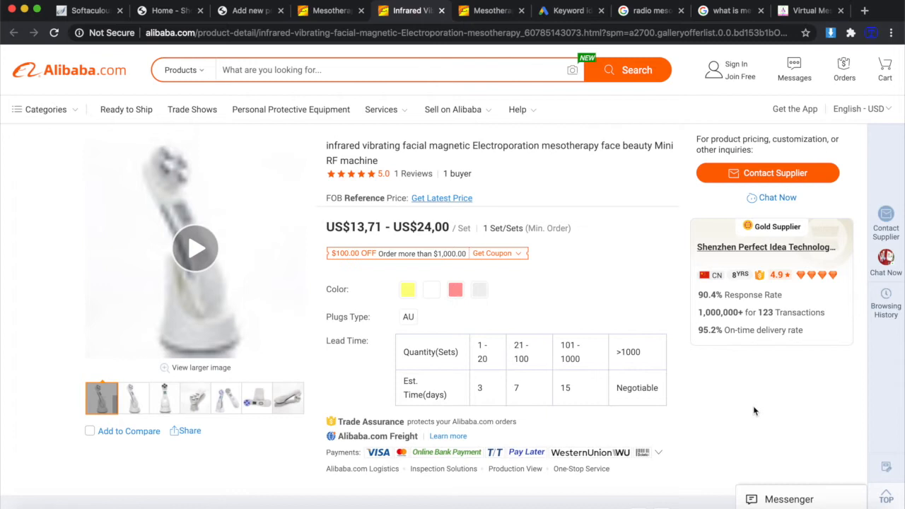
# Browse the infrared device listing and the Alibaba mesotherapy machine search results.
pyautogui.scroll(-4, 754, 411)
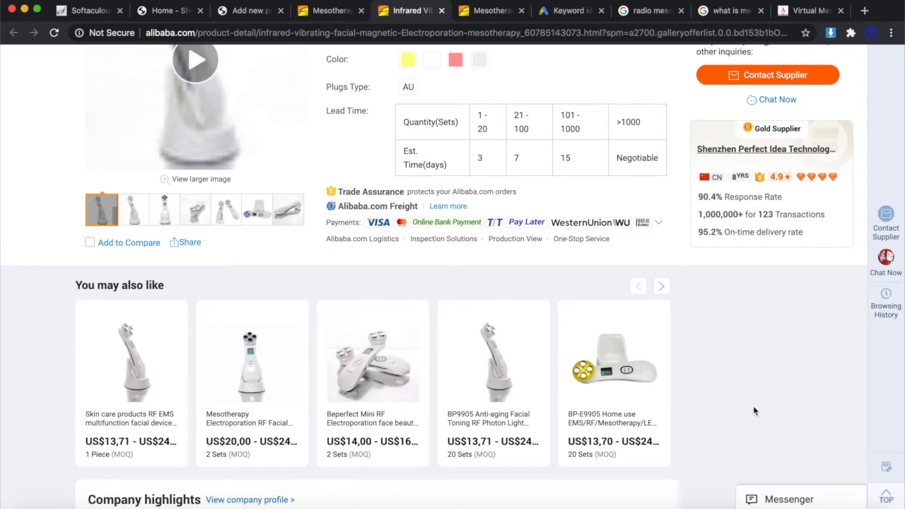
pyautogui.scroll(3, 663, 362)
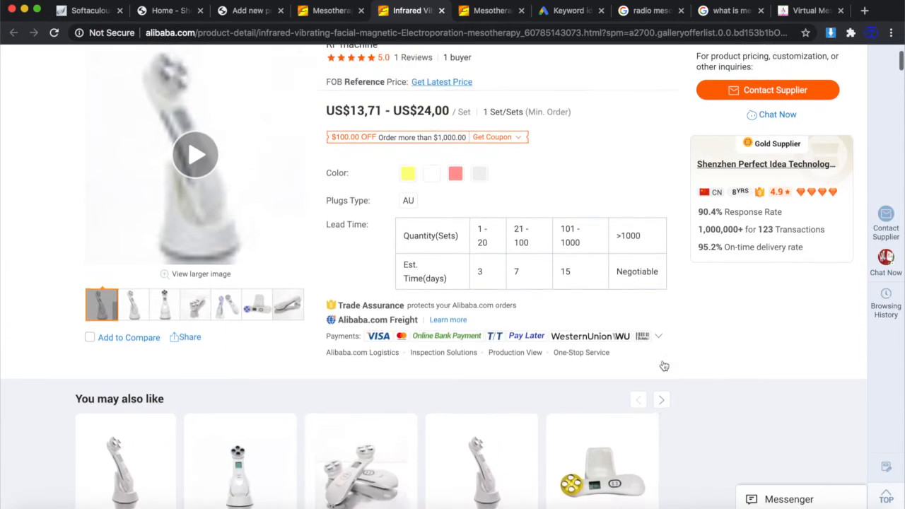
pyautogui.scroll(1, 662, 360)
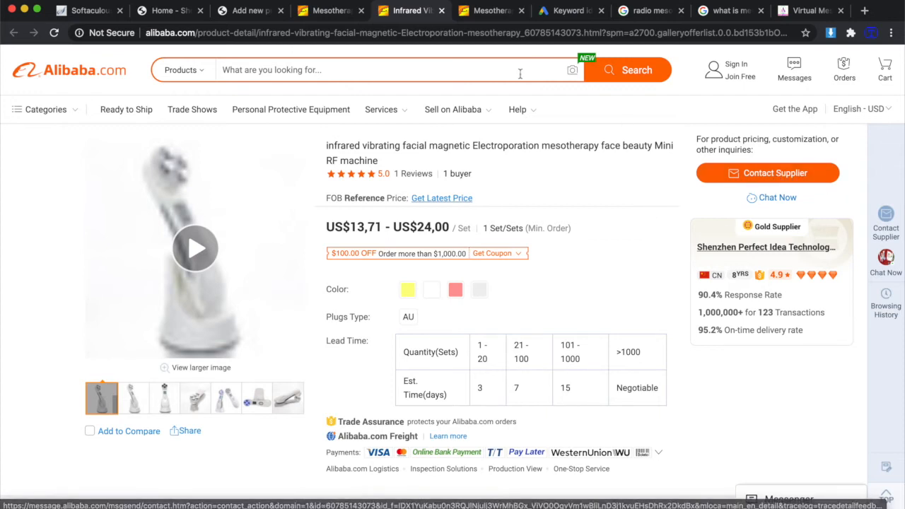
pyautogui.scroll(-1, 604, 363)
pyautogui.scroll(2, 633, 255)
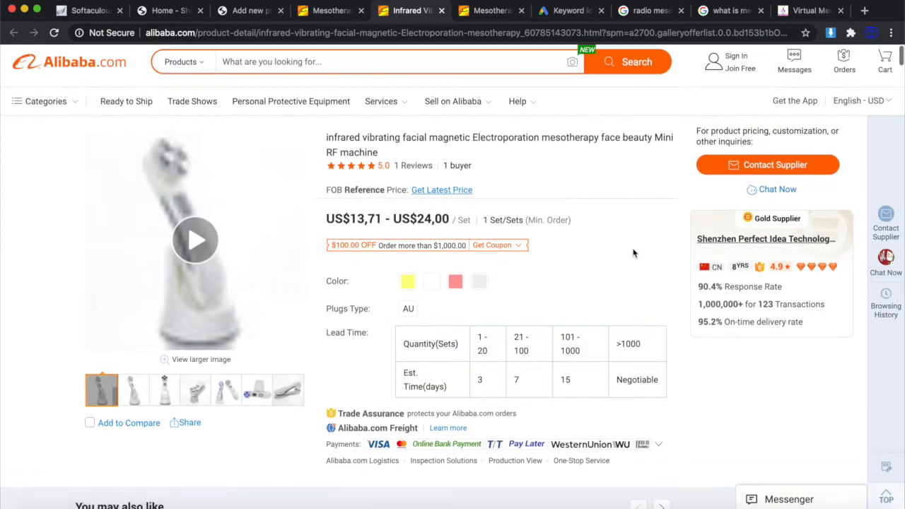
pyautogui.click(327, 13)
pyautogui.scroll(-1, 420, 333)
pyautogui.scroll(1, 420, 333)
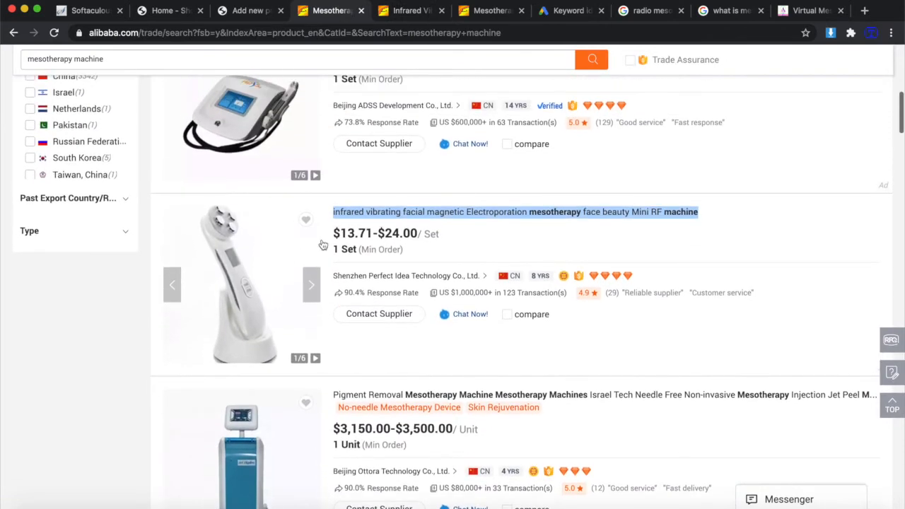
# Open the Mesotherapy Electroporation RF Facial LED Photon listing and try Start Order, hitting the 2-set minimum.
pyautogui.click(413, 11)
pyautogui.scroll(-6, 414, 249)
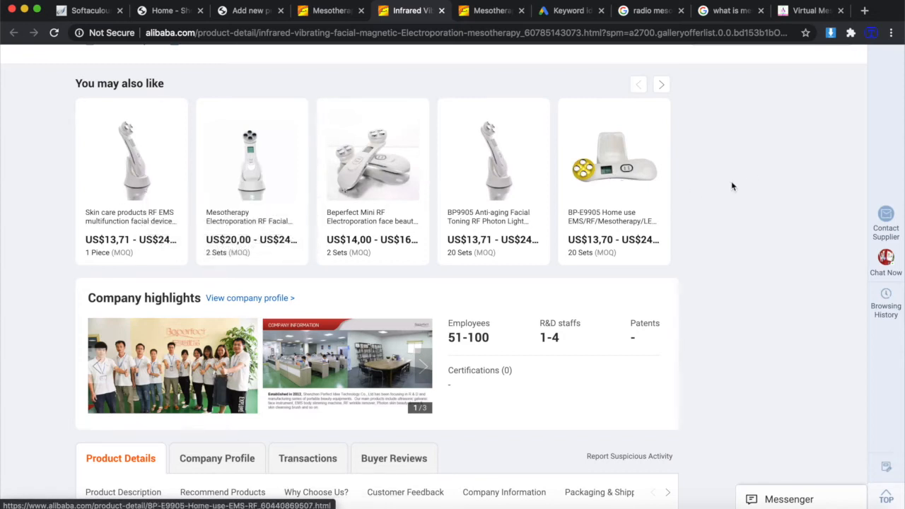
pyautogui.click(490, 14)
pyautogui.click(789, 209)
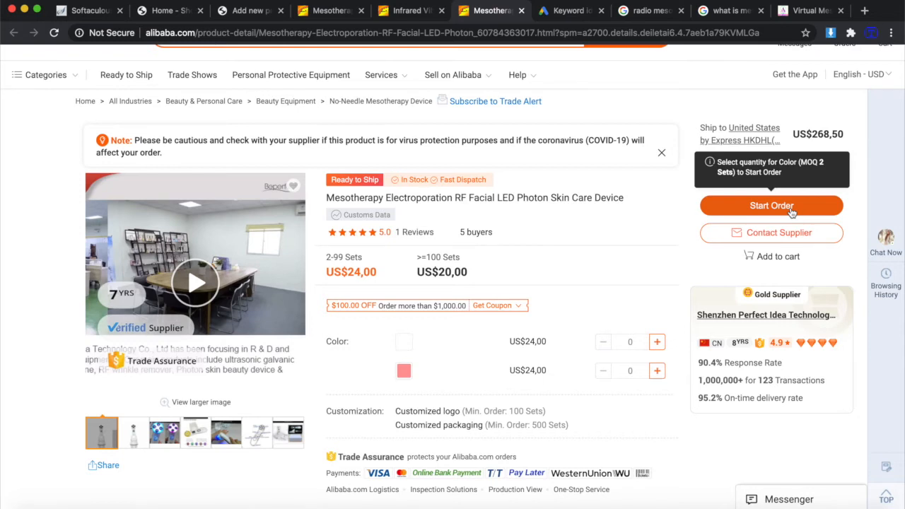
# Note the US$24,00 2-99 sets price tier and compare it against the mesotherapy Google results.
pyautogui.scroll(-1, 792, 212)
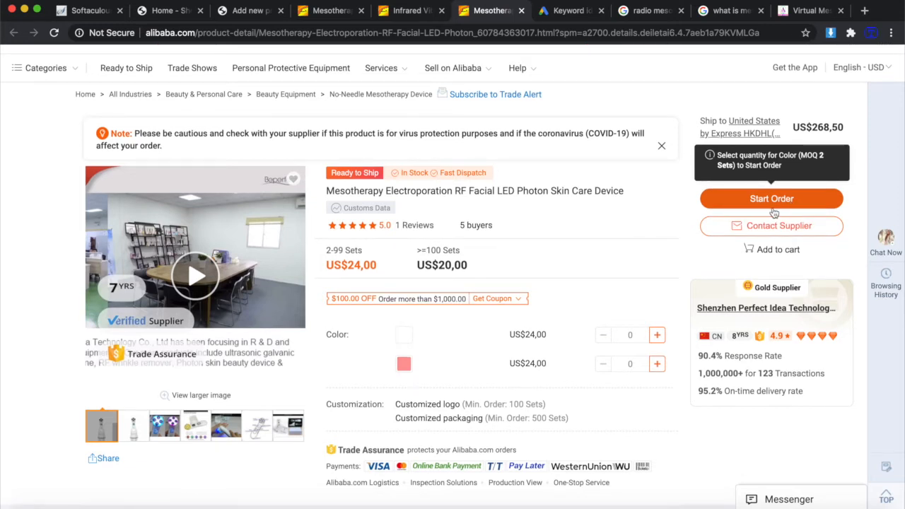
pyautogui.scroll(-3, 591, 289)
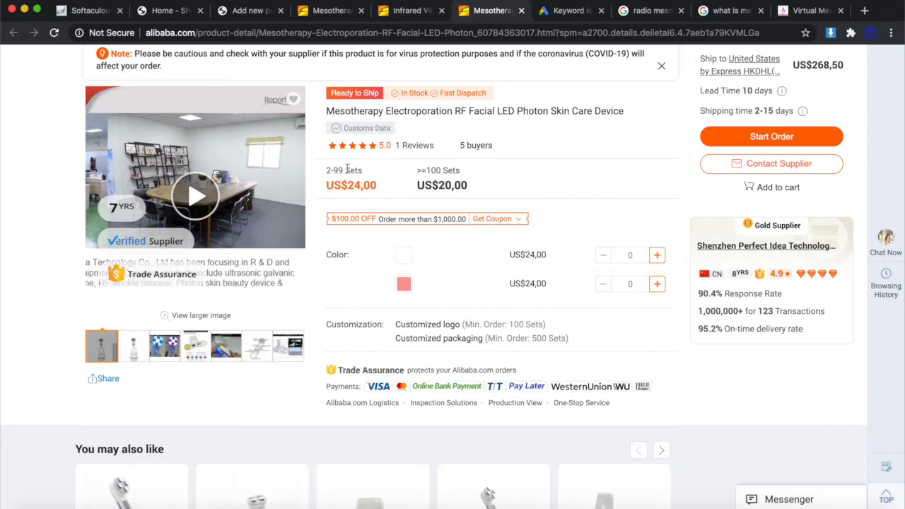
pyautogui.moveTo(331, 171); pyautogui.dragTo(327, 174)
pyautogui.click(732, 10)
pyautogui.click(643, 11)
pyautogui.moveTo(671, 204)
pyautogui.scroll(1, 673, 205)
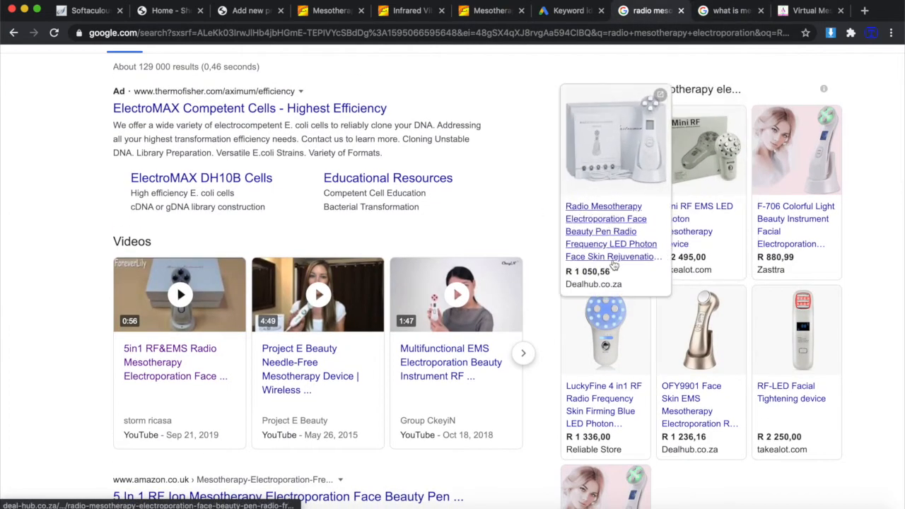
# Return to the Alibaba mesotherapy device listing and scroll through its details.
pyautogui.click(485, 11)
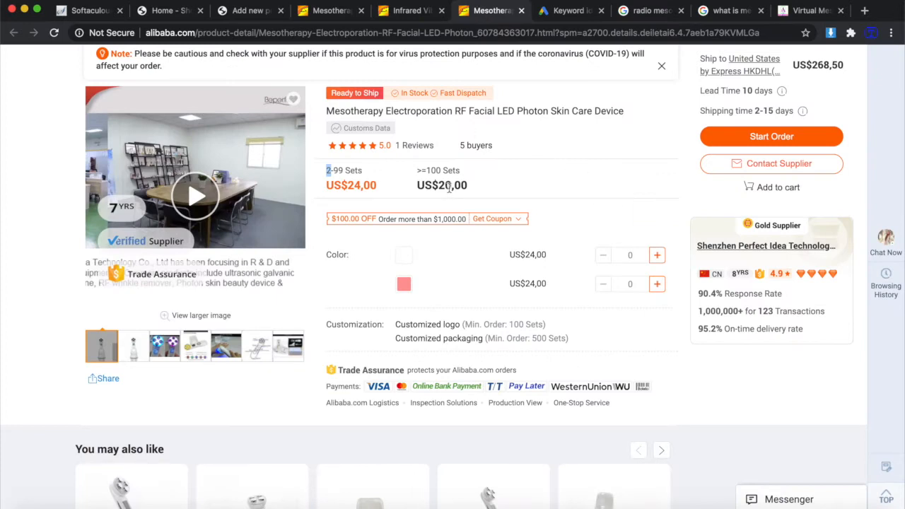
pyautogui.scroll(2, 639, 187)
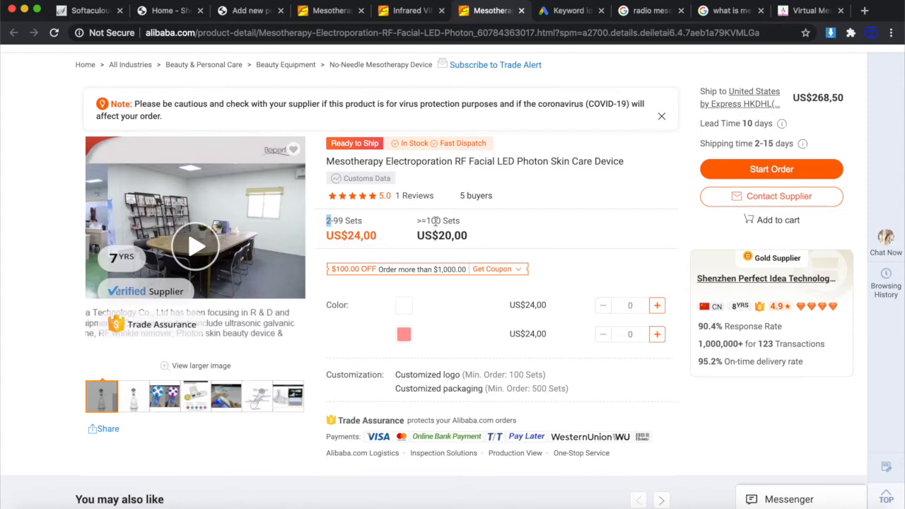
pyautogui.moveTo(736, 168)
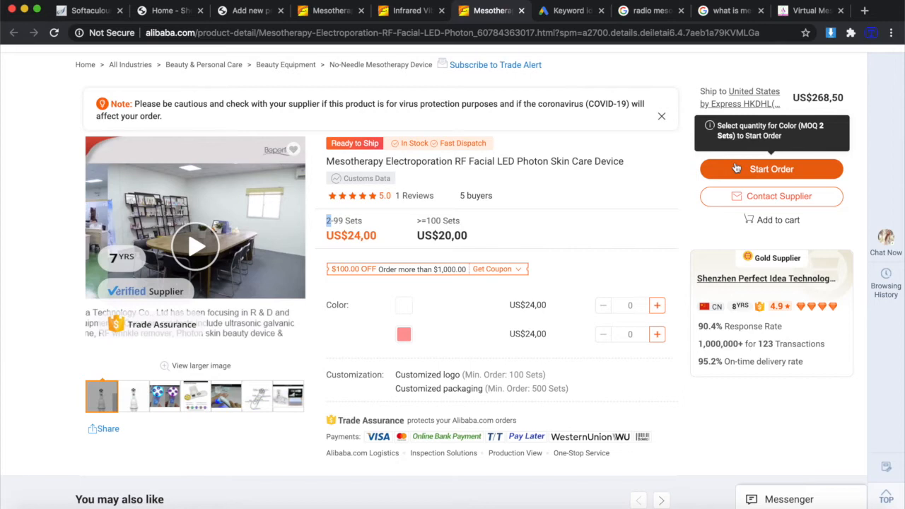
pyautogui.scroll(-5, 672, 247)
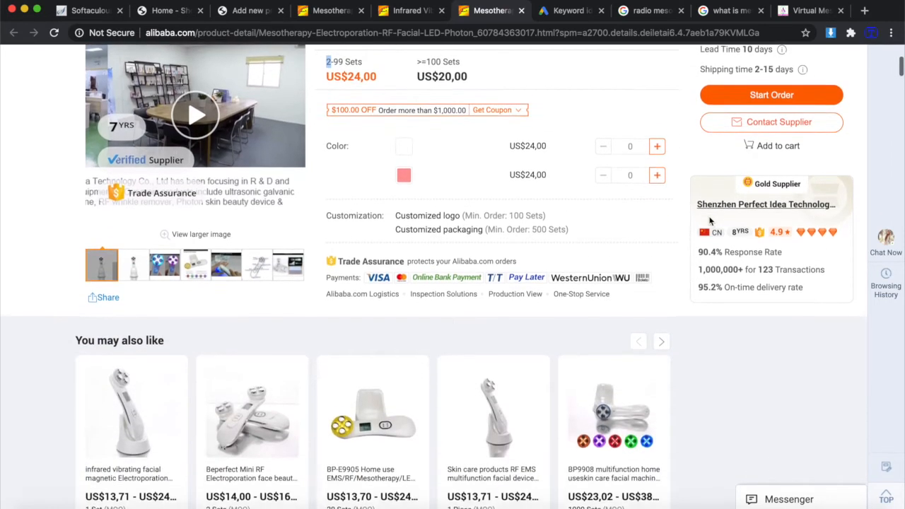
pyautogui.scroll(4, 671, 247)
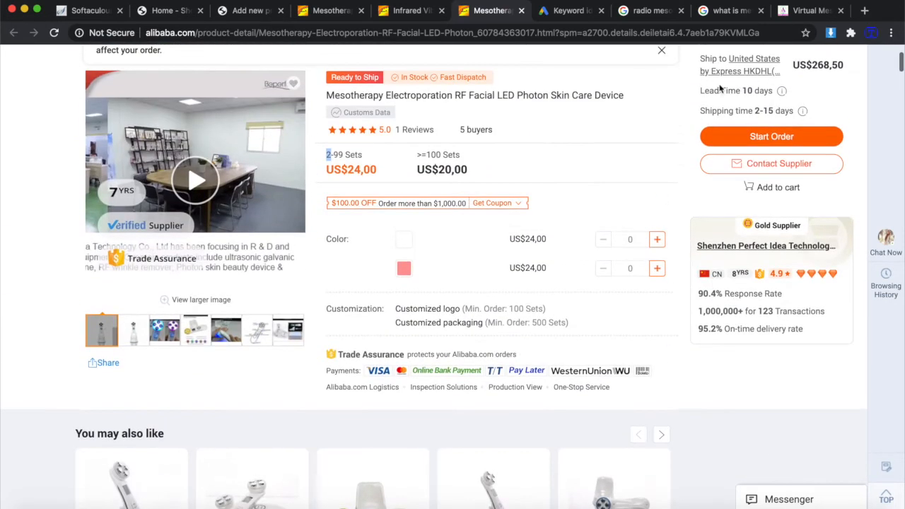
pyautogui.scroll(-3, 611, 281)
pyautogui.scroll(4, 608, 280)
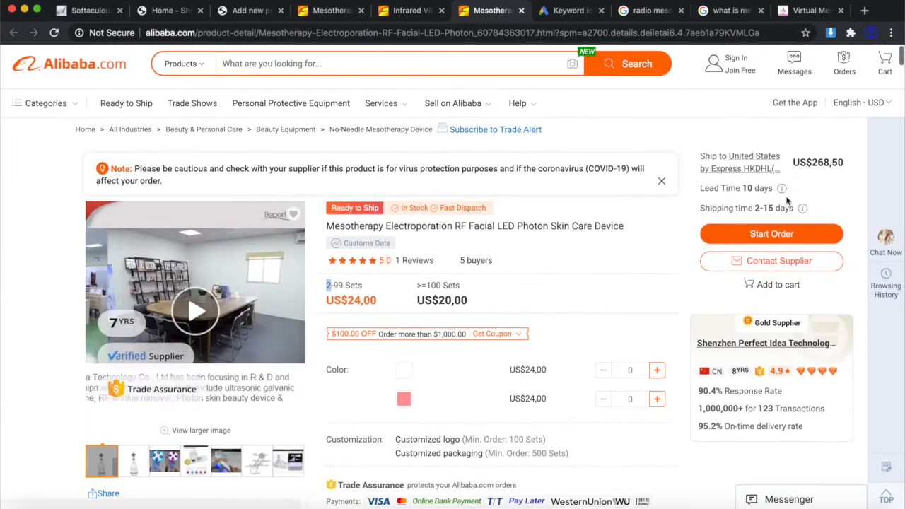
pyautogui.scroll(-6, 613, 319)
pyautogui.scroll(4, 612, 319)
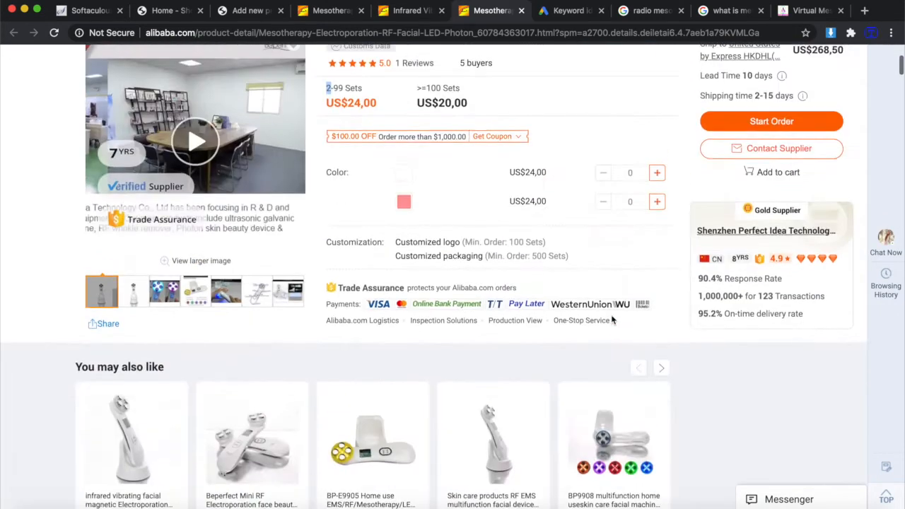
pyautogui.scroll(1, 723, 190)
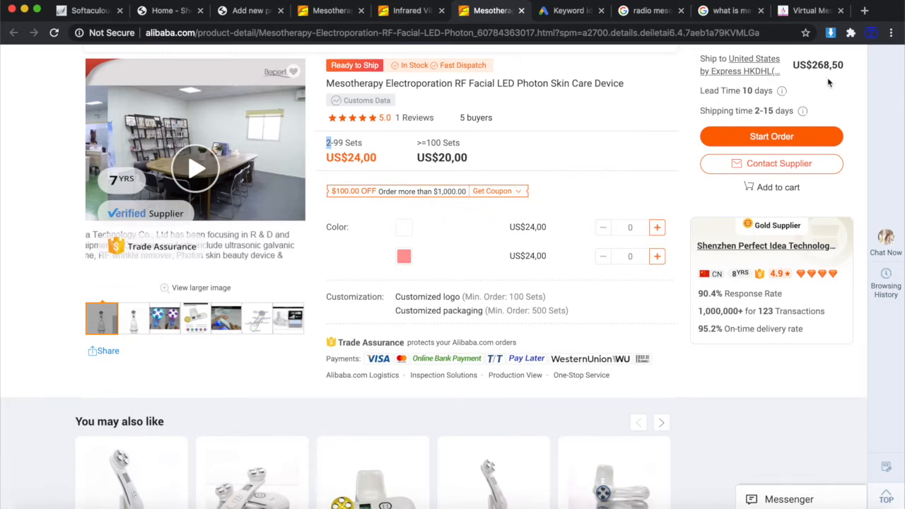
pyautogui.scroll(-5, 585, 361)
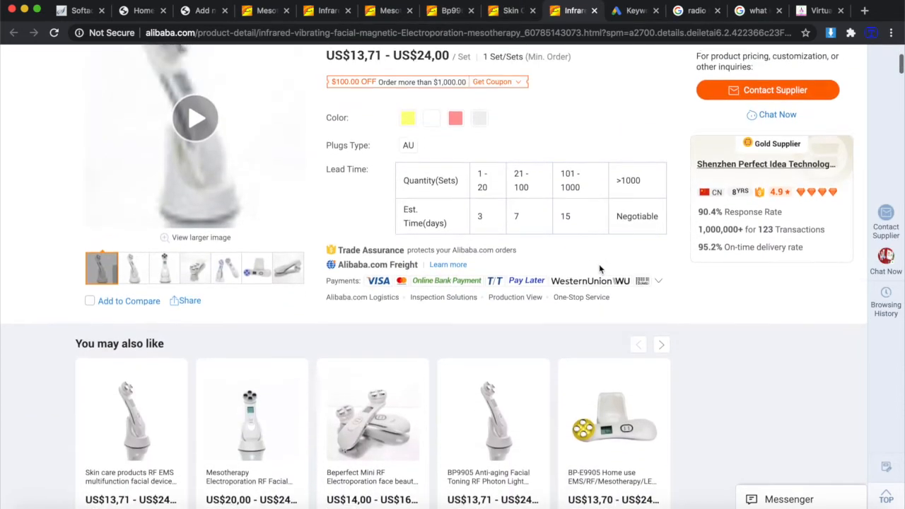
pyautogui.scroll(3, 599, 265)
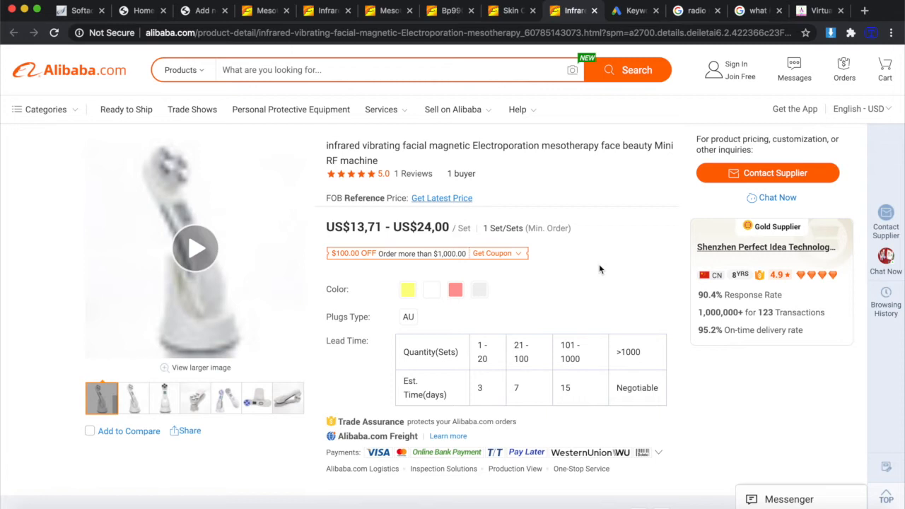
pyautogui.click(197, 255)
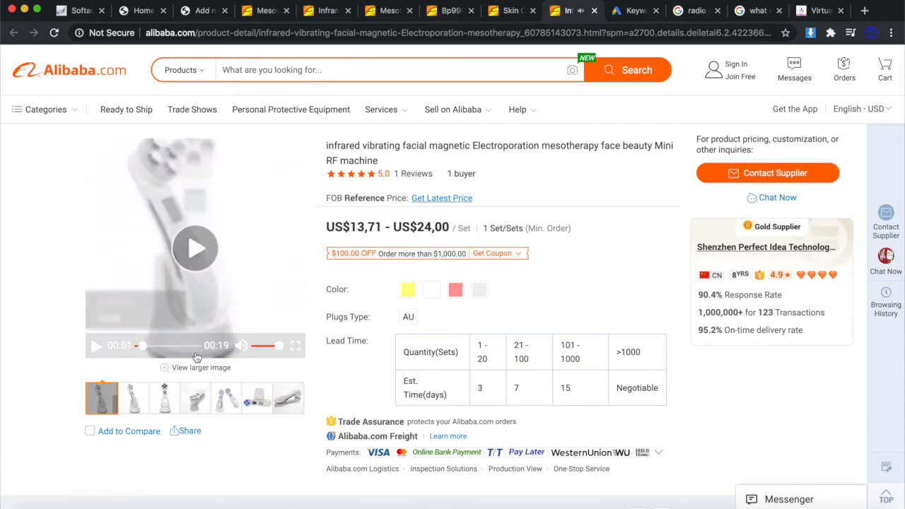
pyautogui.click(248, 348)
pyautogui.click(201, 247)
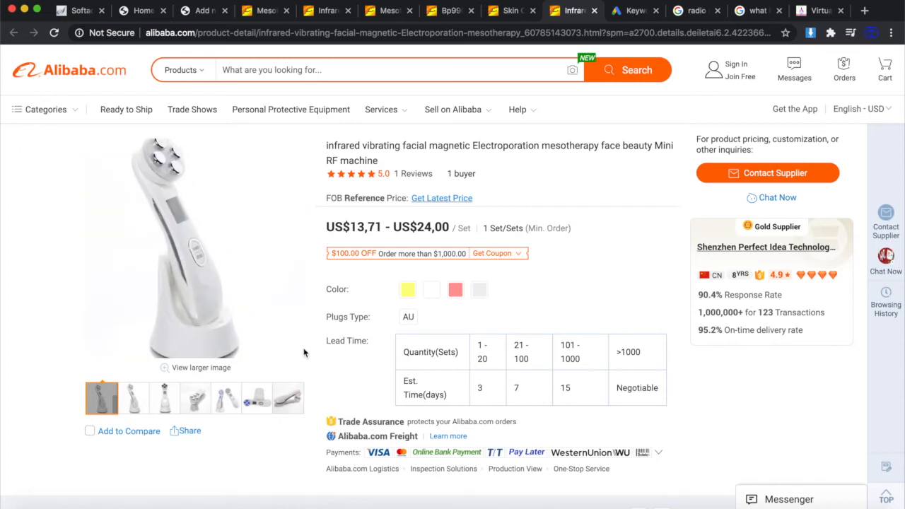
pyautogui.click(295, 350)
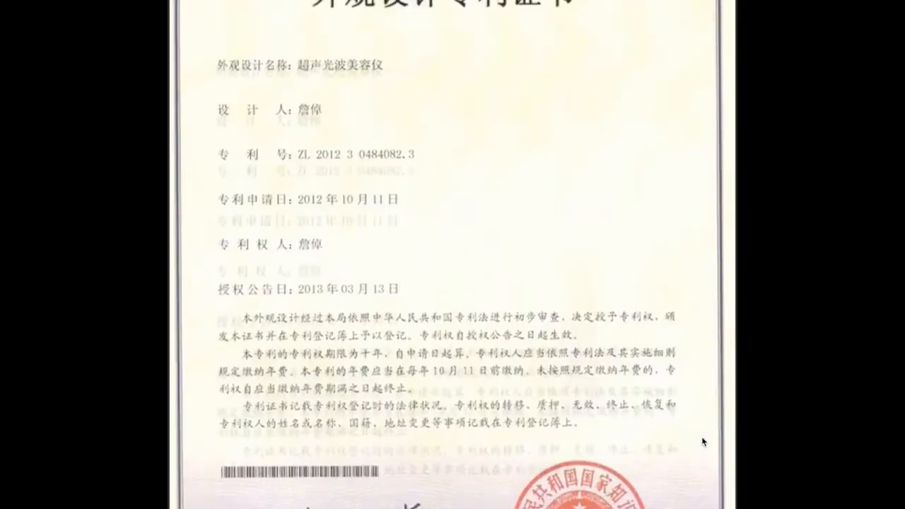
pyautogui.press('Escape')
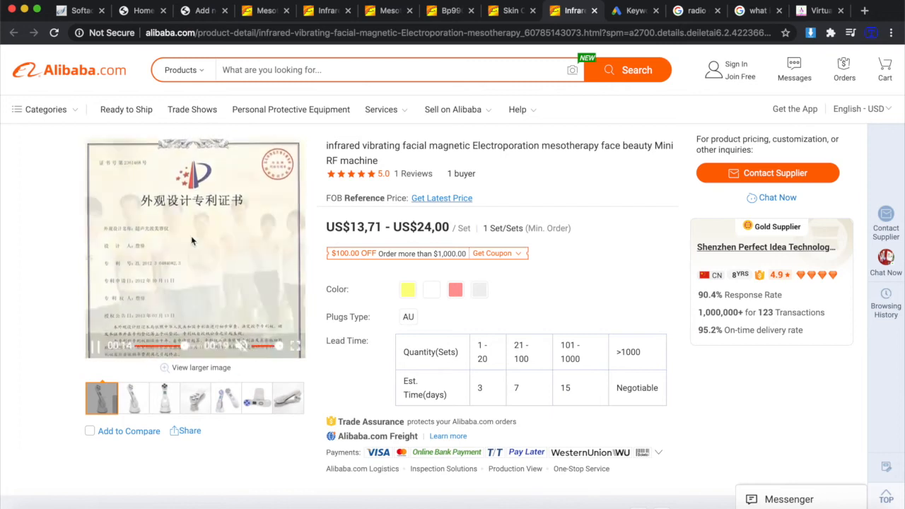
pyautogui.moveTo(248, 246)
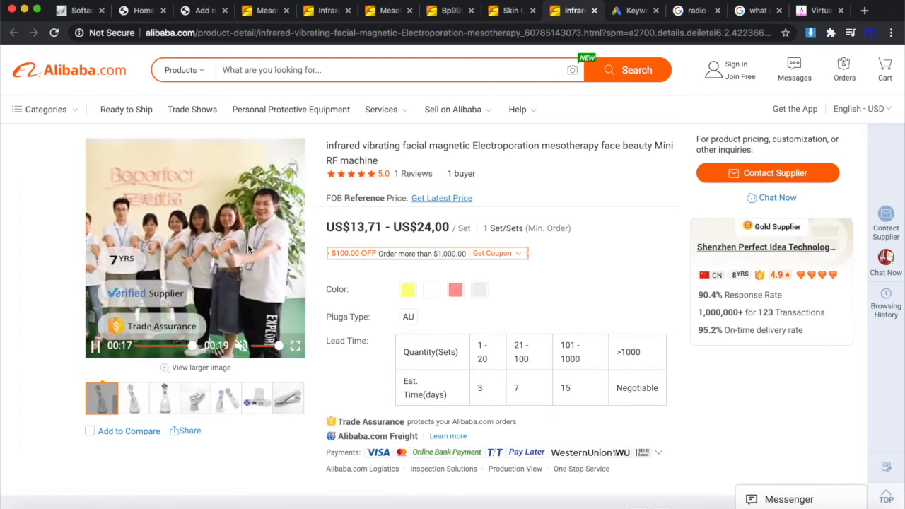
pyautogui.click(218, 213)
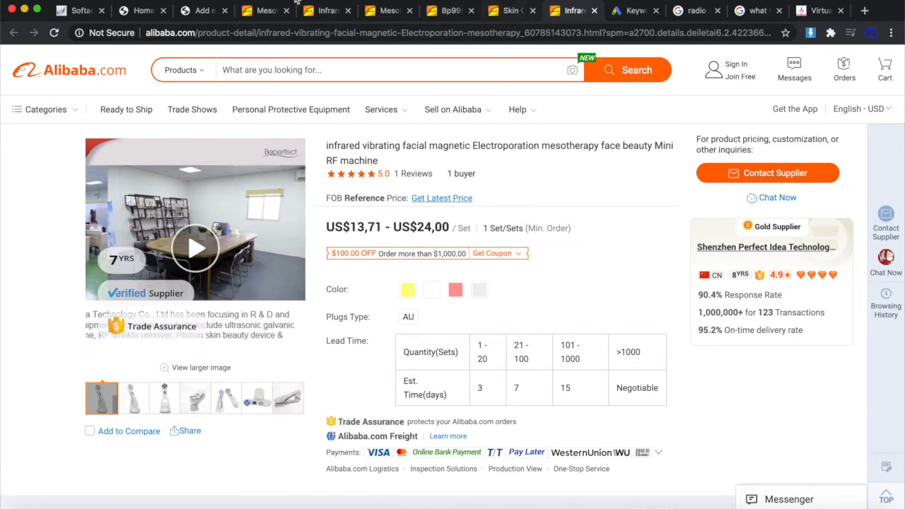
pyautogui.moveTo(250, 346)
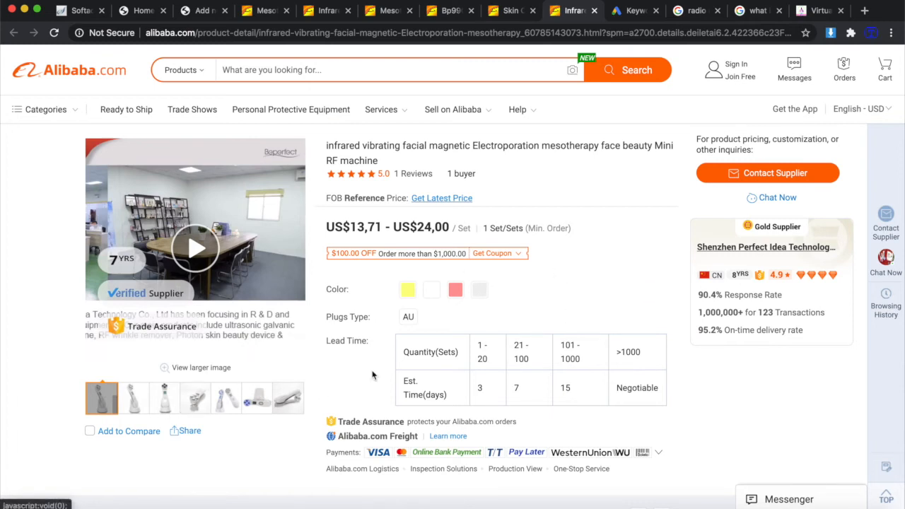
# List the listing's images with Image Downloader and download the large product photo as .jpg.
pyautogui.click(831, 34)
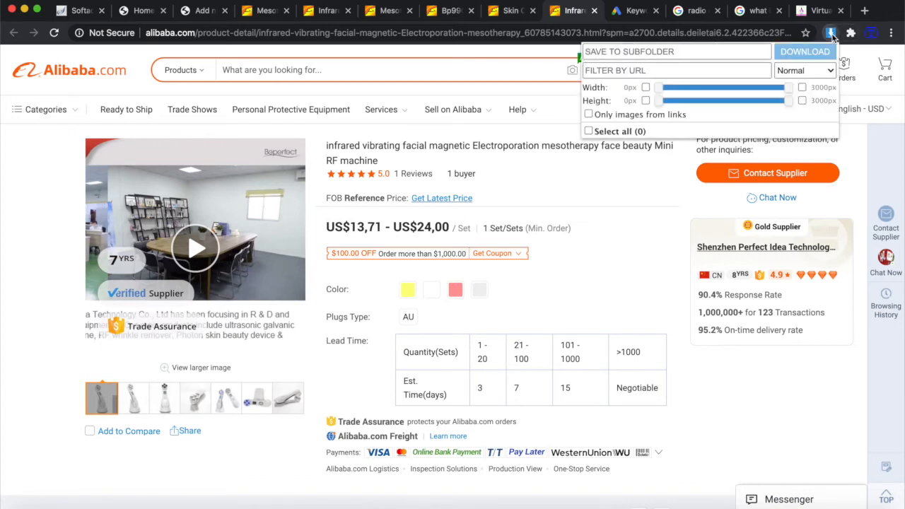
pyautogui.scroll(-10, 744, 225)
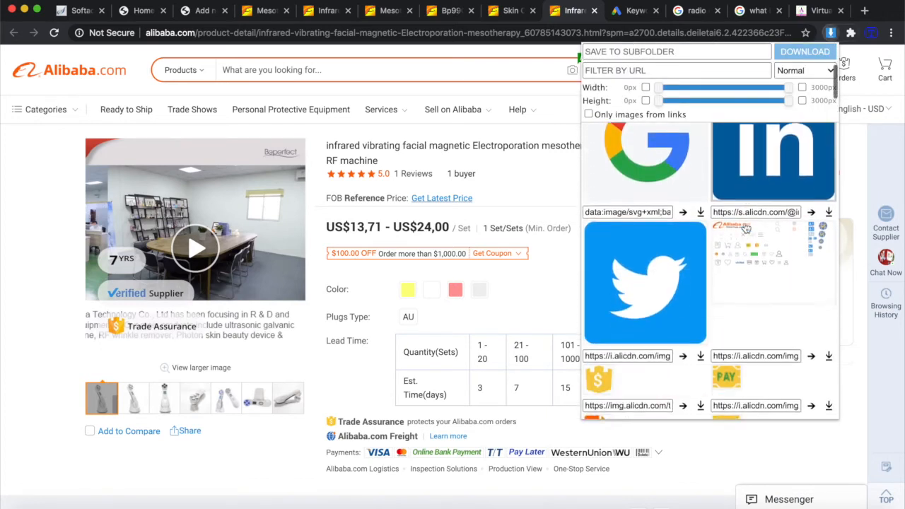
pyautogui.scroll(-5, 746, 226)
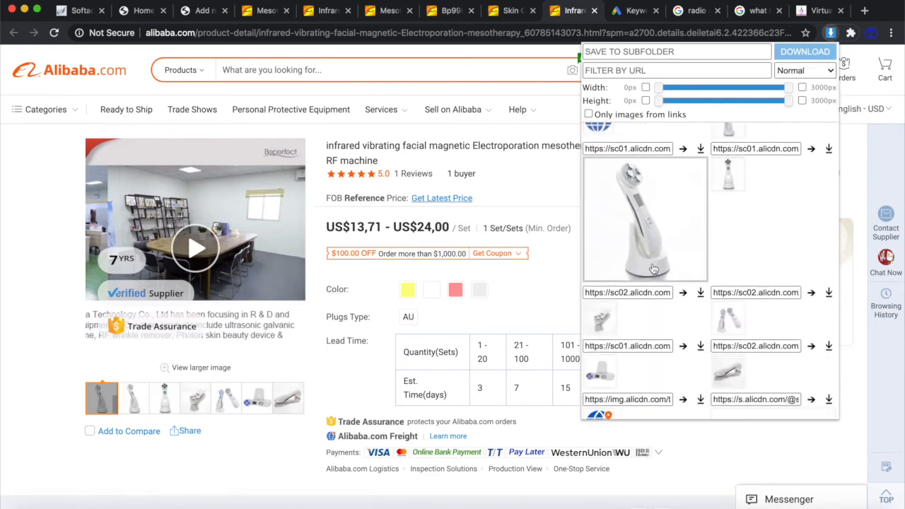
pyautogui.click(701, 151)
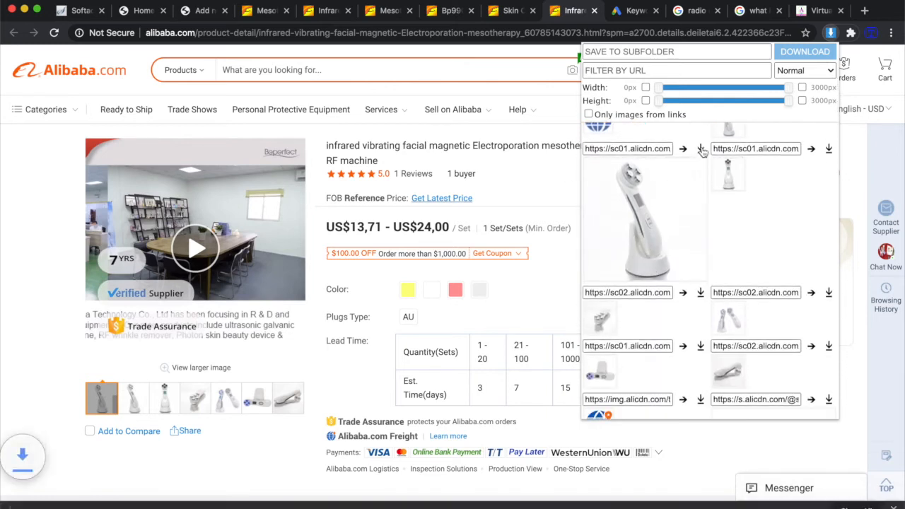
pyautogui.scroll(-2, 757, 254)
pyautogui.scroll(-1, 751, 243)
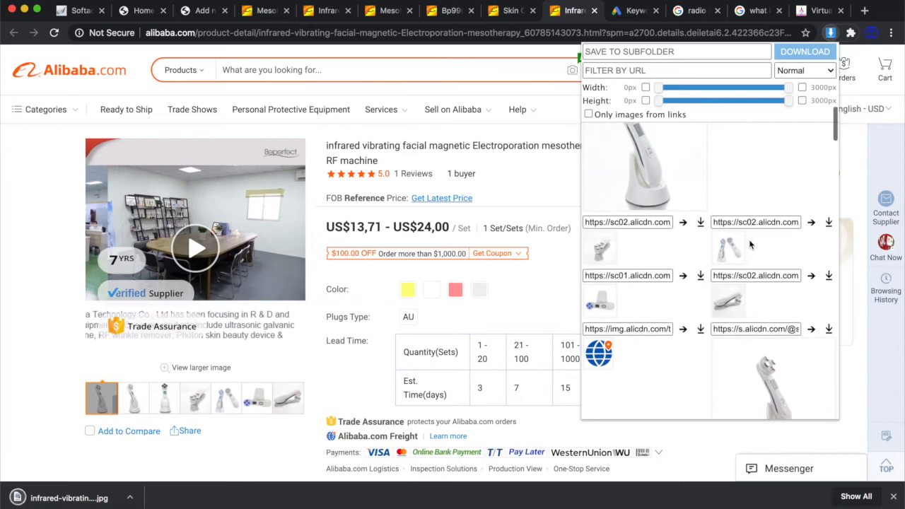
pyautogui.scroll(-3, 772, 277)
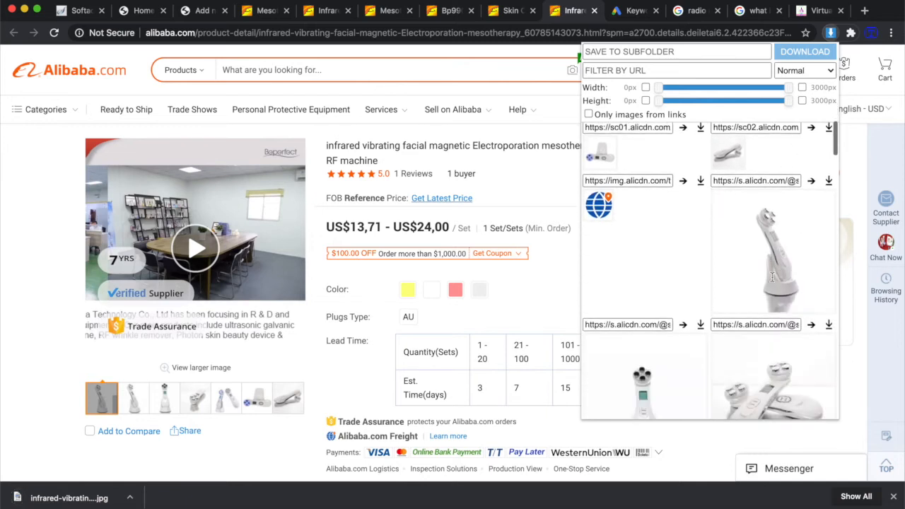
# Download four more product images as .webp, then close the downloader and download bar.
pyautogui.click(830, 183)
pyautogui.scroll(-3, 810, 238)
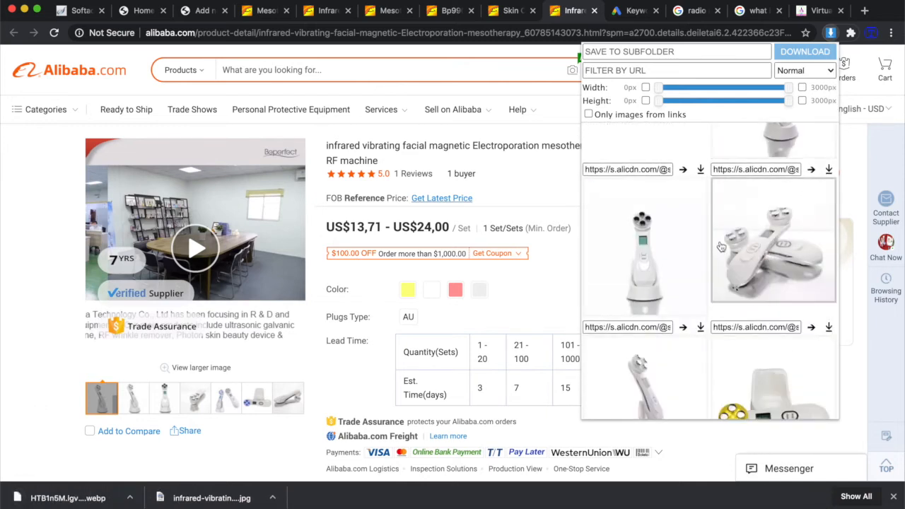
pyautogui.click(828, 173)
pyautogui.click(701, 172)
pyautogui.scroll(-5, 727, 194)
pyautogui.click(701, 187)
pyautogui.scroll(-8, 720, 216)
pyautogui.scroll(-8, 719, 217)
pyautogui.click(570, 244)
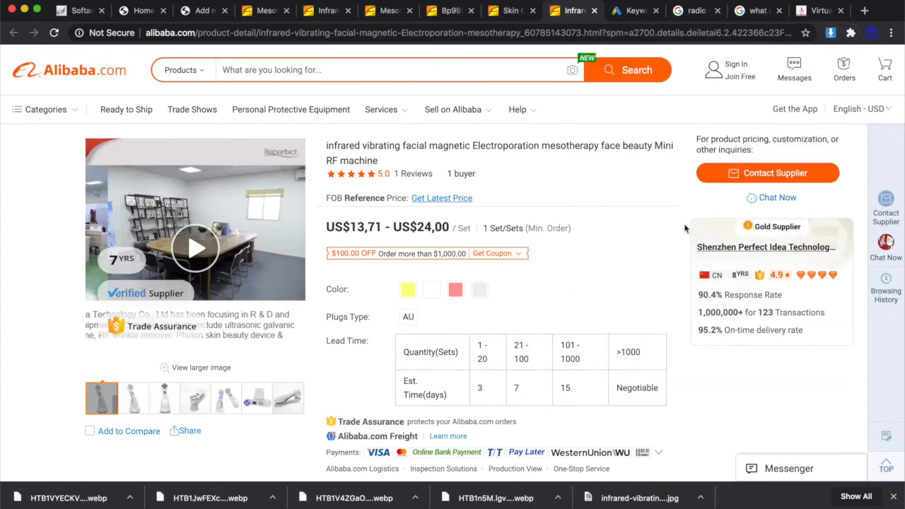
pyautogui.click(893, 497)
# Upload infrared-vibrating-facial-magnetic-Electroporation-mesotherapy-face.jpg from Downloads into the product gallery.
pyautogui.click(203, 10)
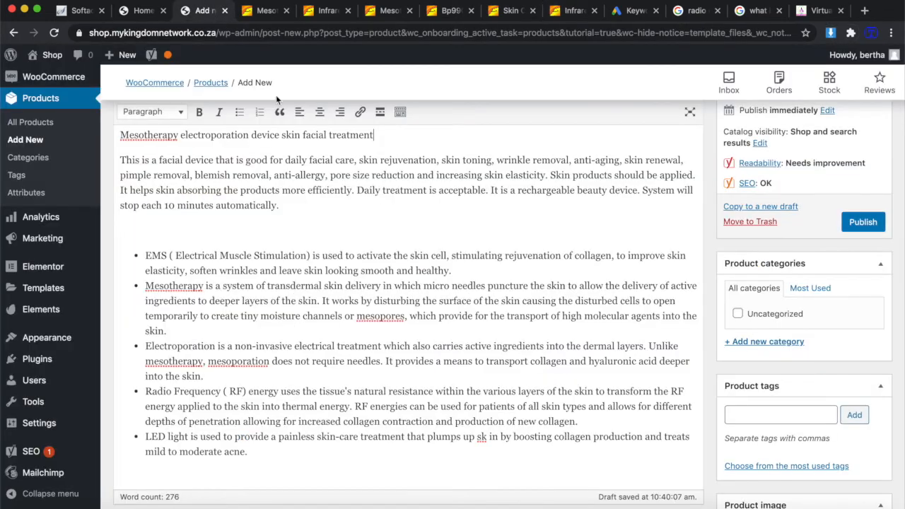
pyautogui.scroll(-4, 864, 435)
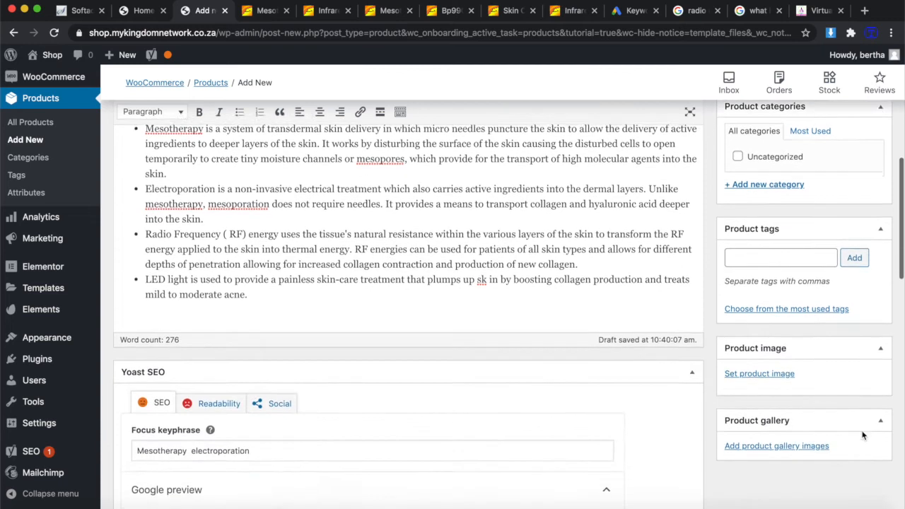
pyautogui.click(787, 344)
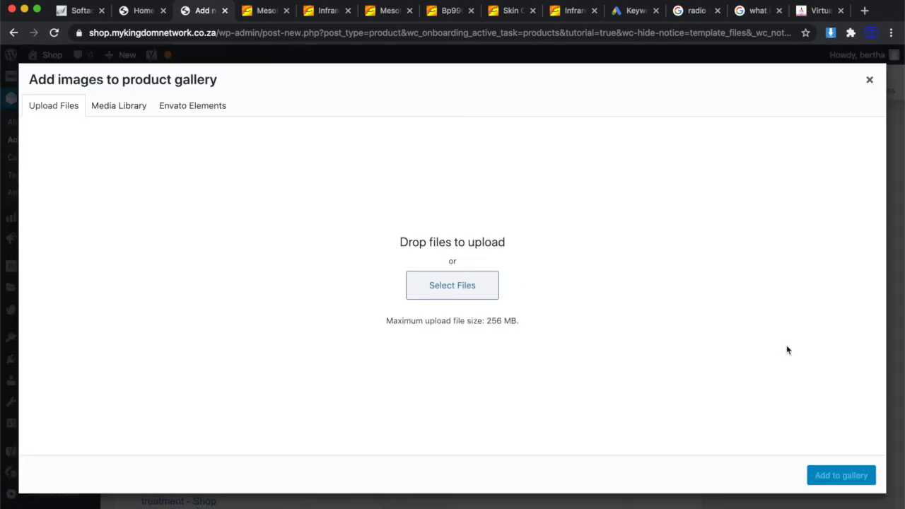
pyautogui.click(443, 285)
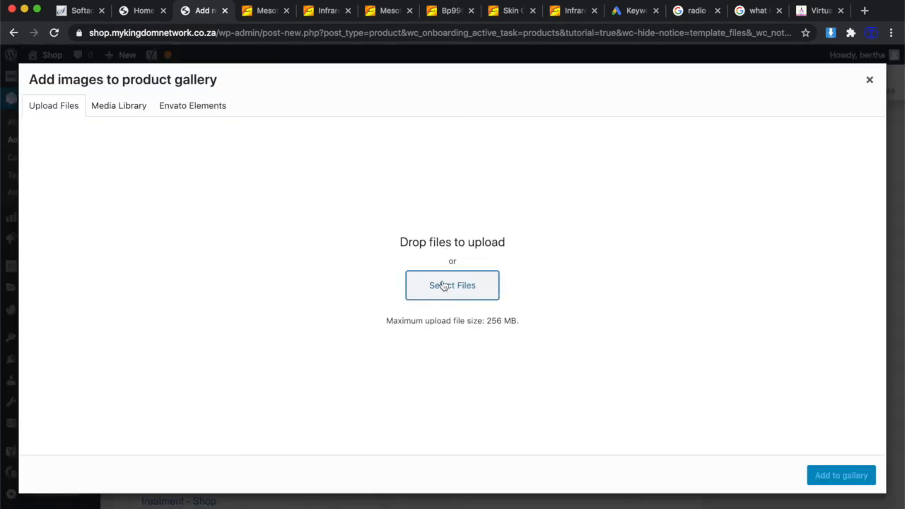
pyautogui.click(229, 158)
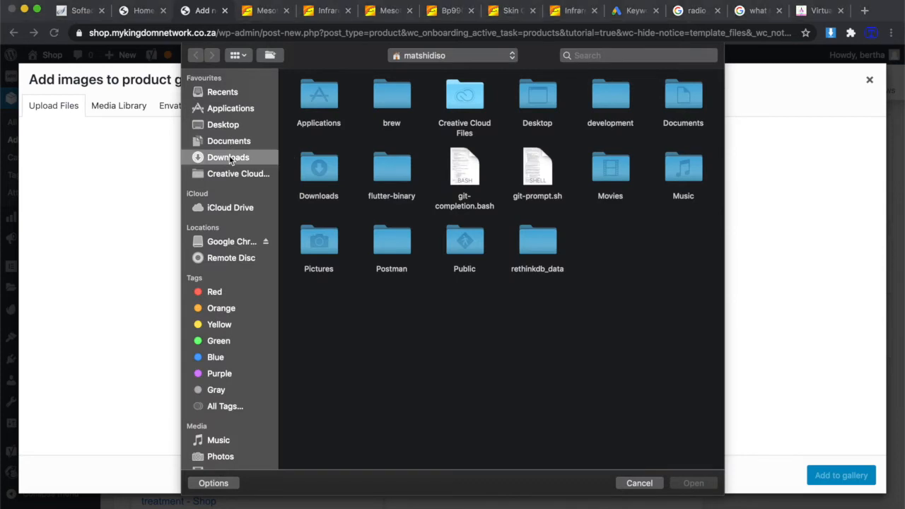
pyautogui.scroll(-2, 465, 329)
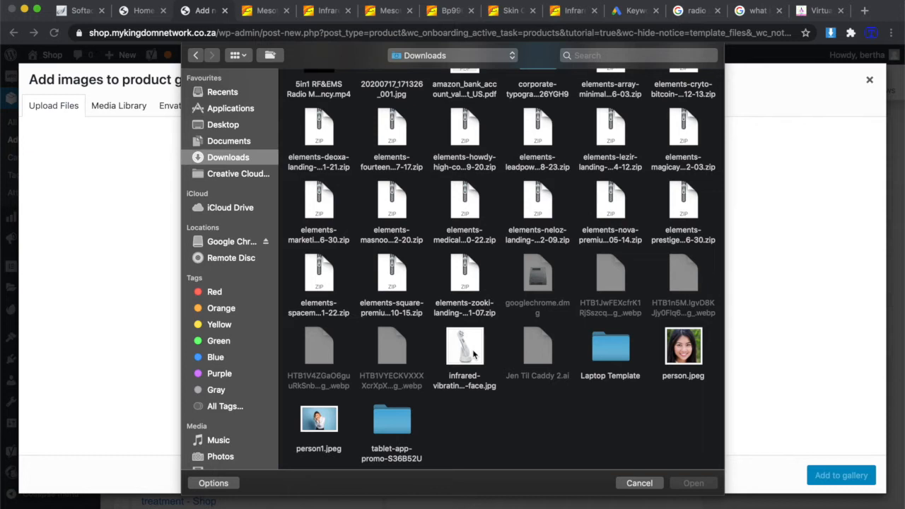
pyautogui.scroll(1, 468, 346)
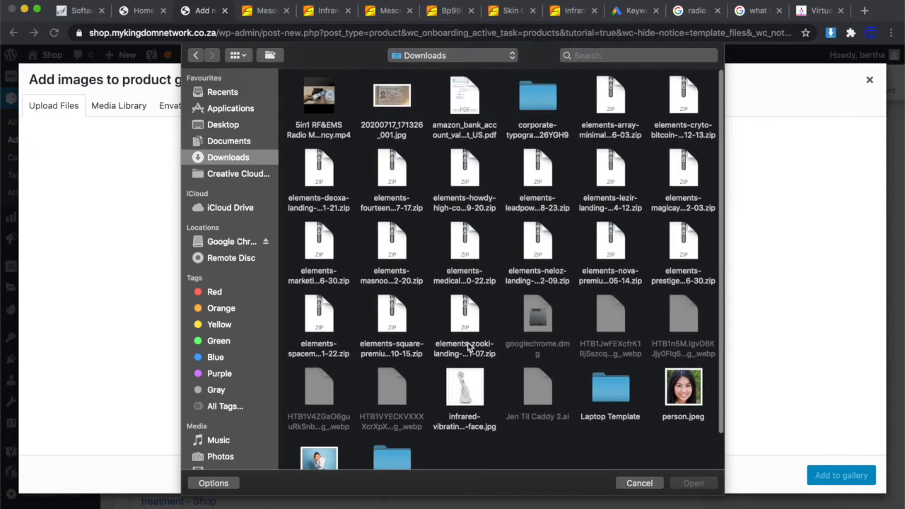
pyautogui.scroll(-1, 468, 345)
pyautogui.click(467, 346)
pyautogui.doubleClick(466, 345)
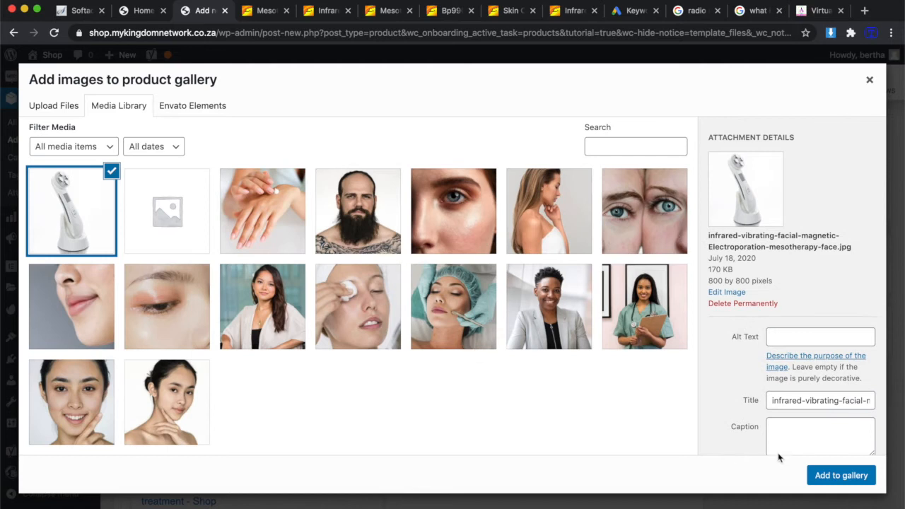
pyautogui.click(848, 479)
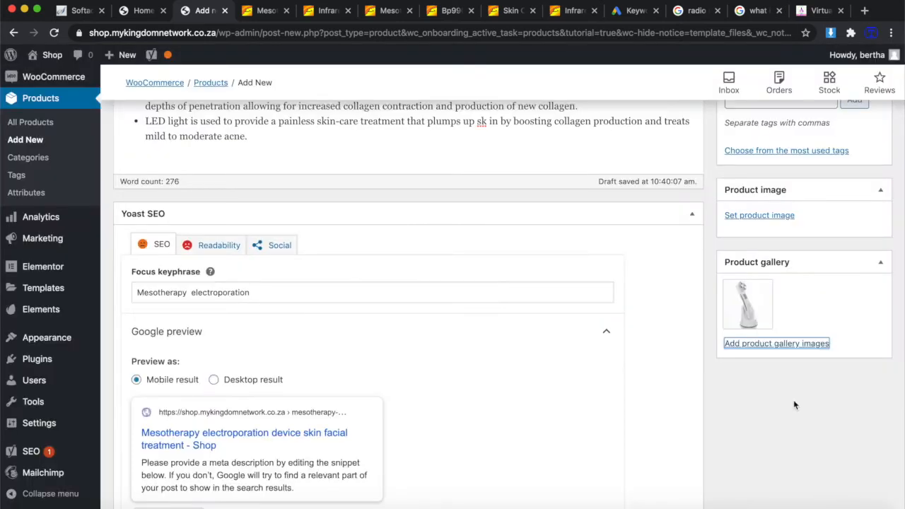
pyautogui.scroll(-5, 520, 313)
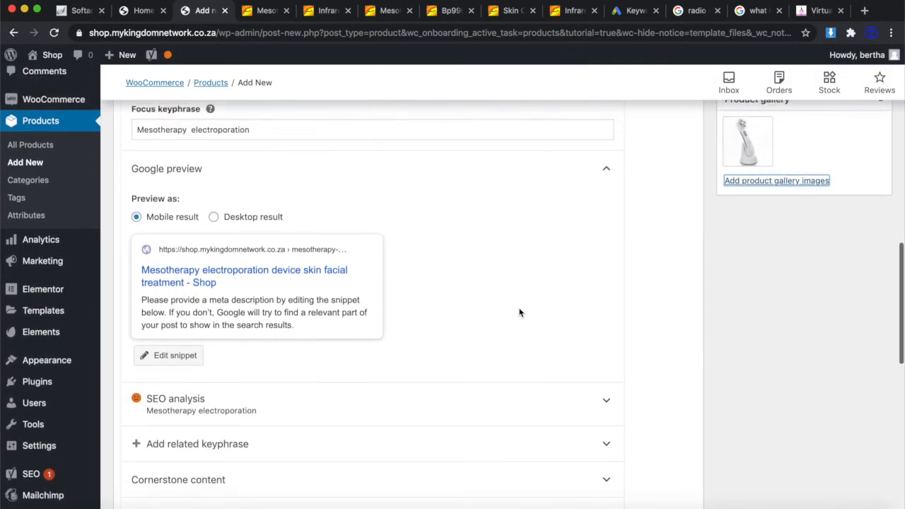
pyautogui.scroll(5, 519, 313)
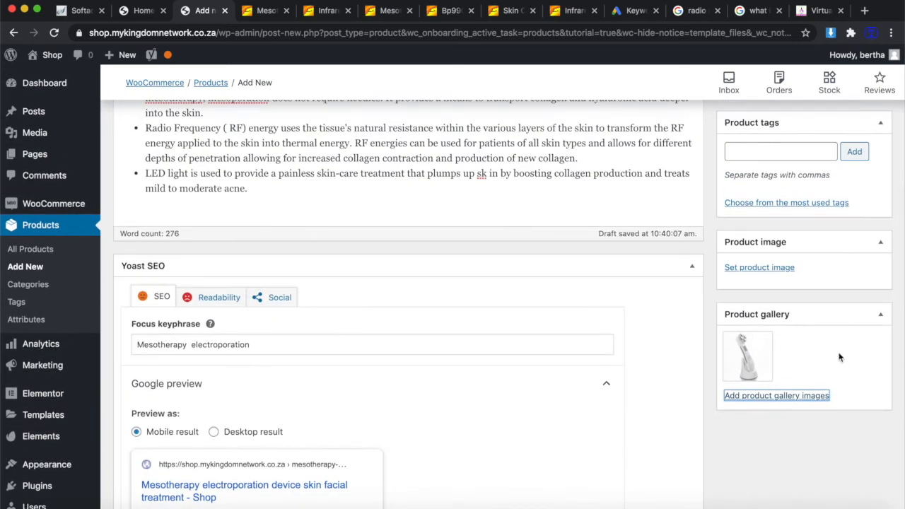
# Pick the white facial device photo and give it the alt text 'mesotherapy electroporation' copied from Google.
pyautogui.click(766, 267)
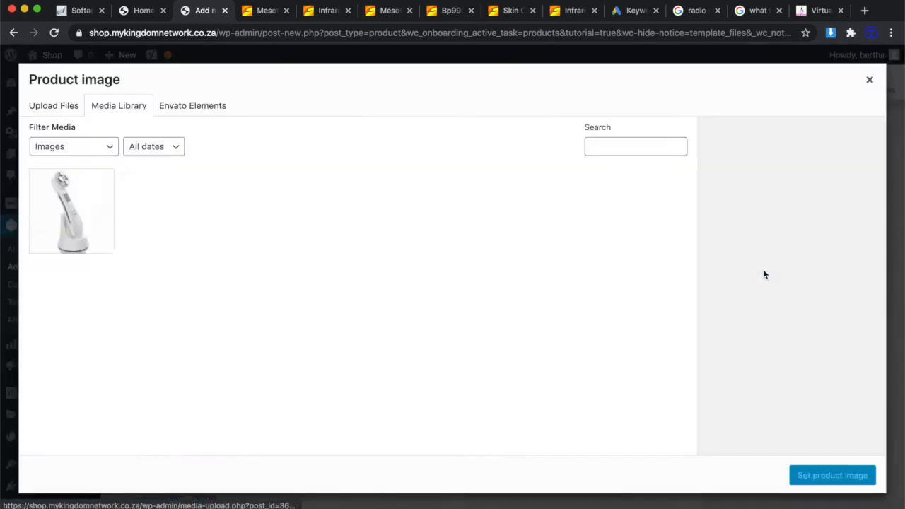
pyautogui.click(66, 206)
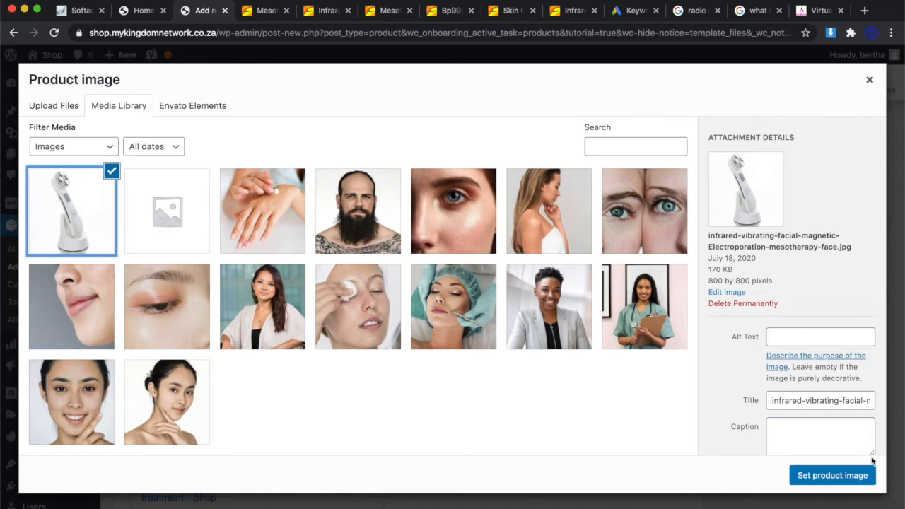
pyautogui.scroll(-2, 810, 332)
pyautogui.click(797, 291)
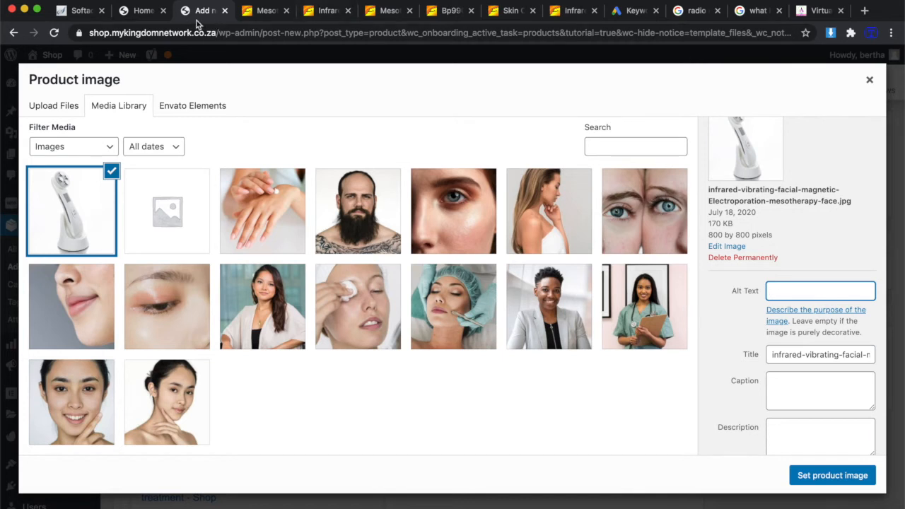
pyautogui.click(753, 13)
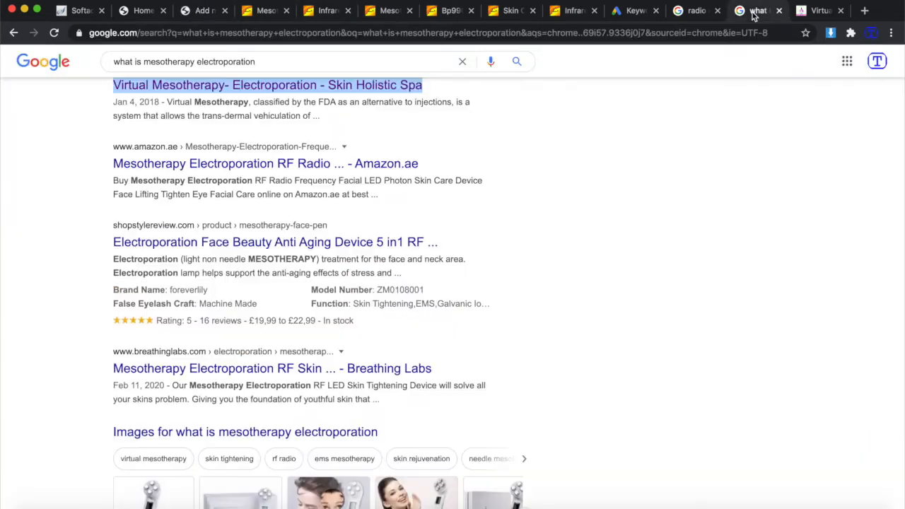
pyautogui.moveTo(262, 62); pyautogui.dragTo(142, 64)
pyautogui.press('super+c')
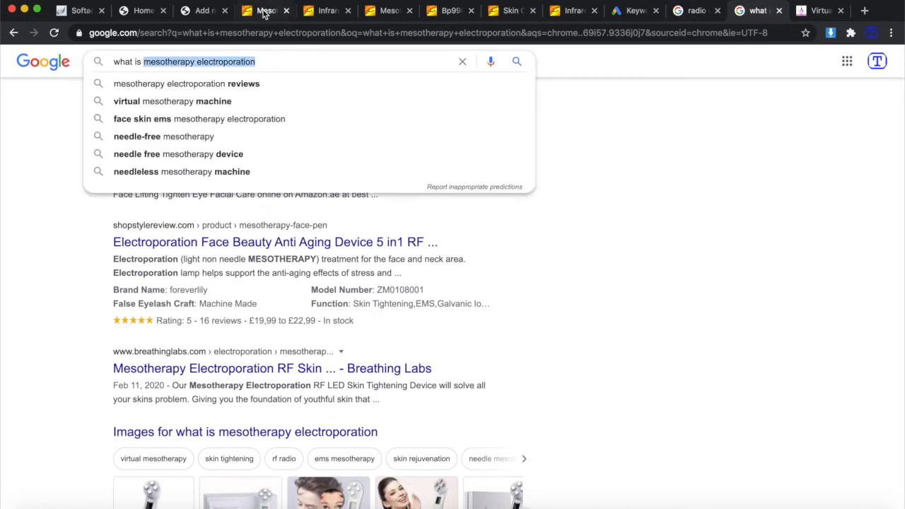
pyautogui.click(204, 11)
pyautogui.press('super+v')
# Use 'mesotherapy electroporation' as caption and description too, and set the photo as product image.
pyautogui.scroll(-1, 849, 396)
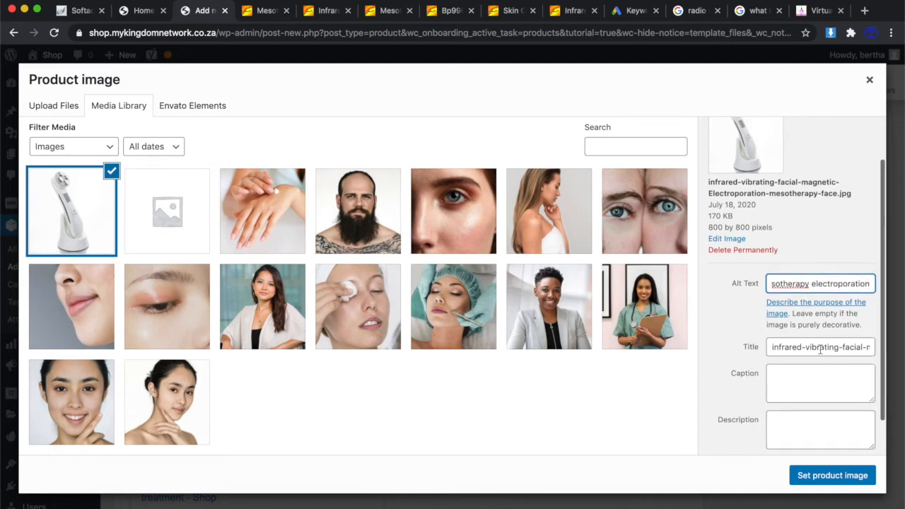
pyautogui.press('Left')
pyautogui.press('Left')
pyautogui.press('Left')
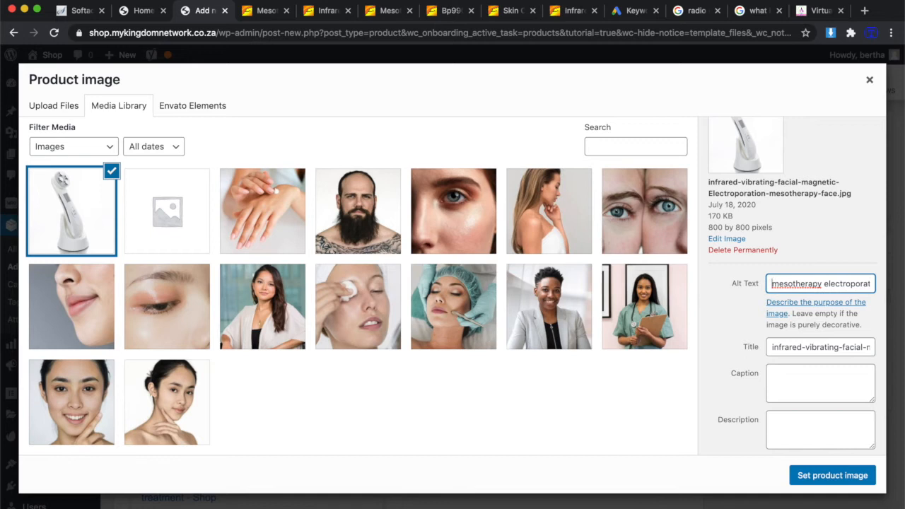
pyautogui.scroll(-2, 790, 376)
pyautogui.click(794, 356)
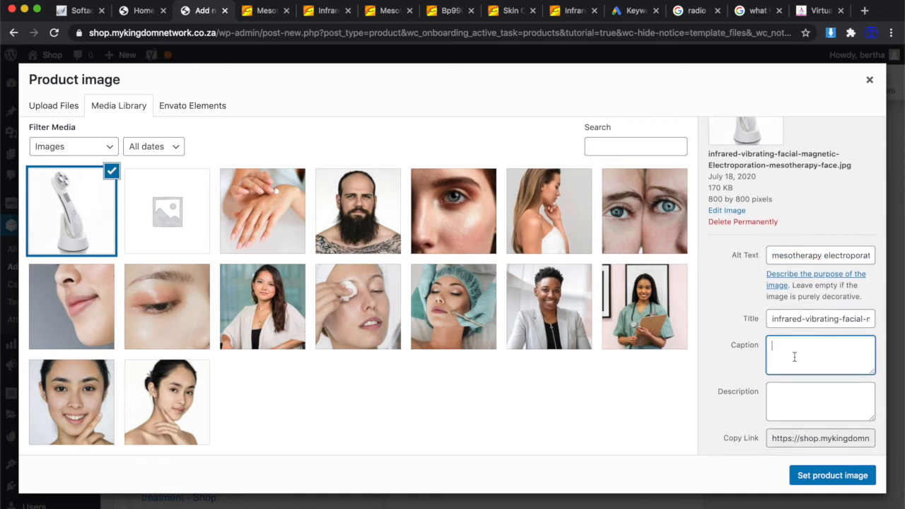
pyautogui.press('super+v')
pyautogui.click(842, 404)
pyautogui.press('super+v')
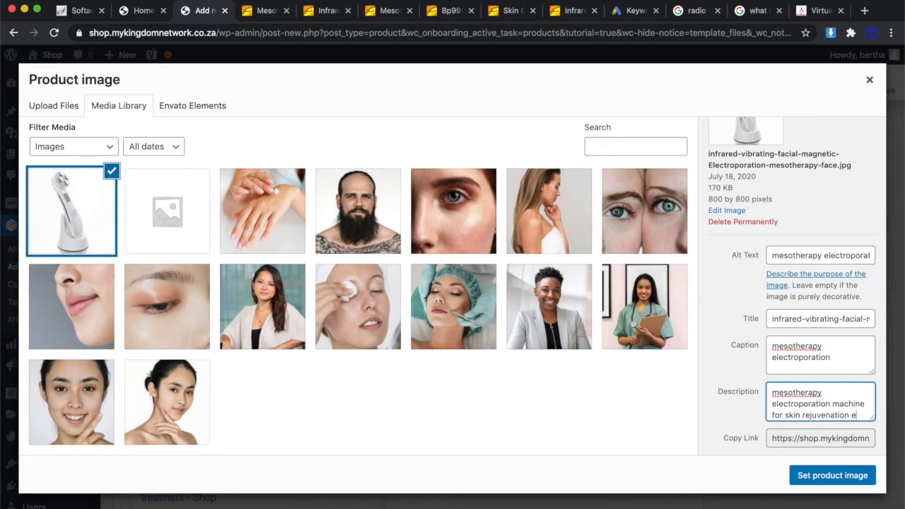
pyautogui.write('et')
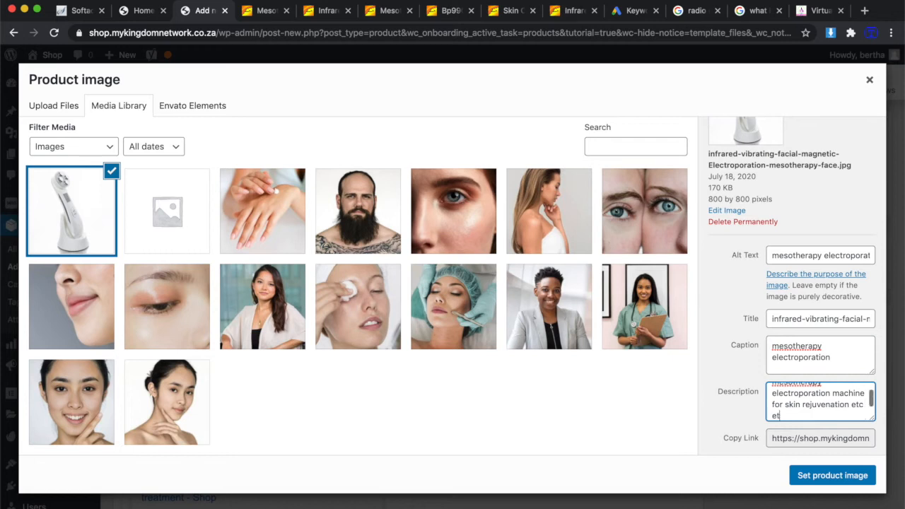
pyautogui.click(833, 475)
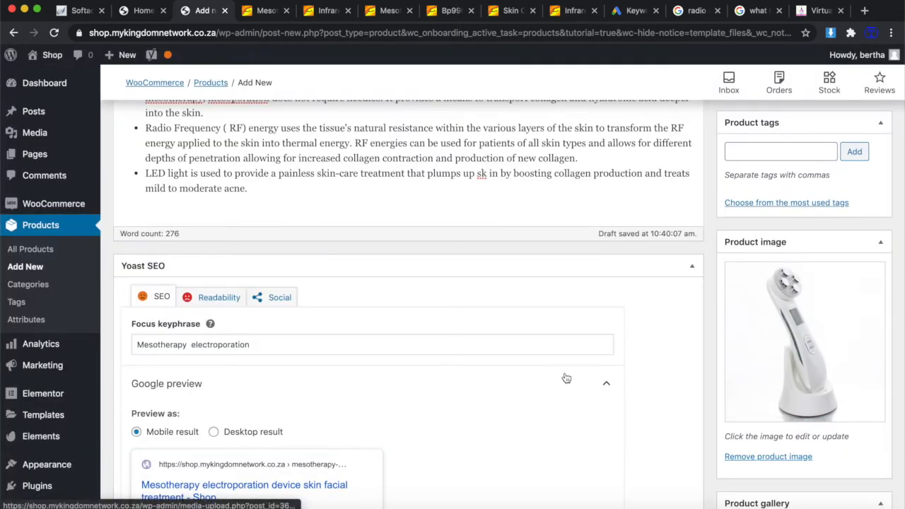
# Start the product tags as 'mesotherapy, electroporation' using the pasted keyphrase with a comma inserted.
pyautogui.scroll(-5, 562, 379)
pyautogui.scroll(2, 448, 251)
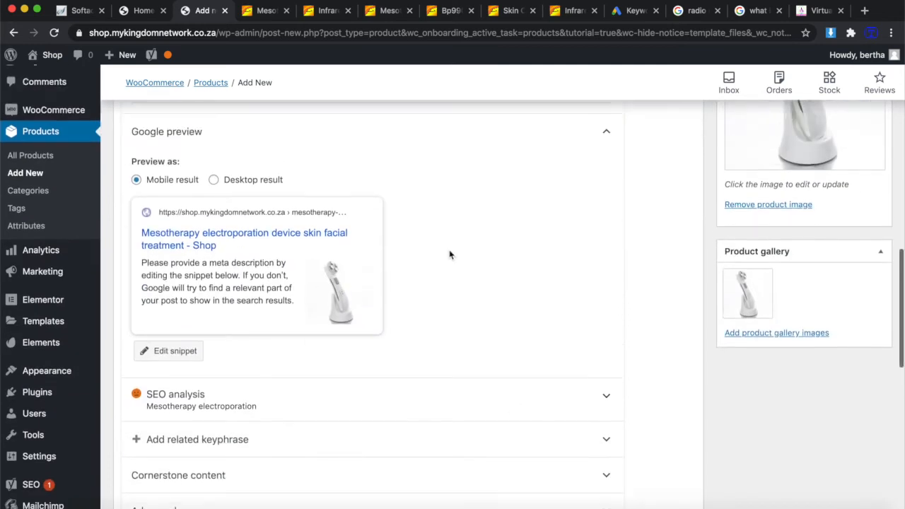
pyautogui.scroll(3, 778, 275)
pyautogui.scroll(3, 778, 274)
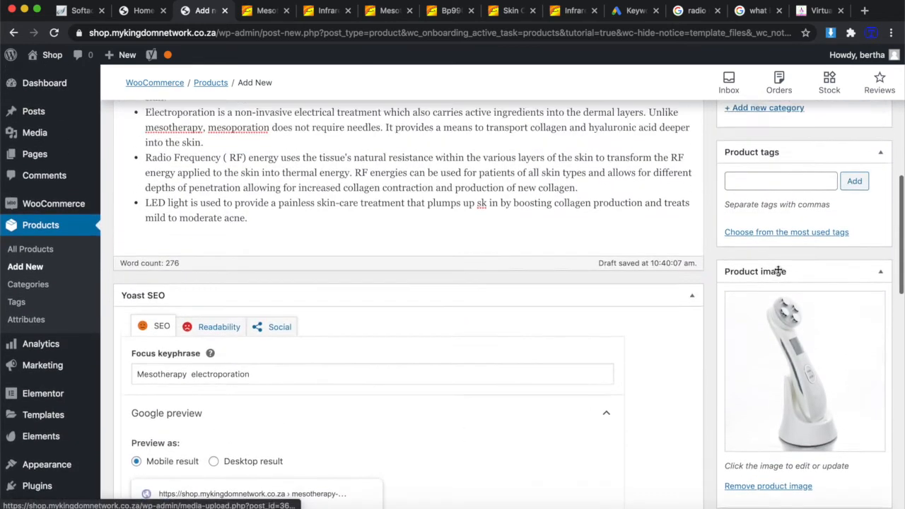
pyautogui.click(765, 239)
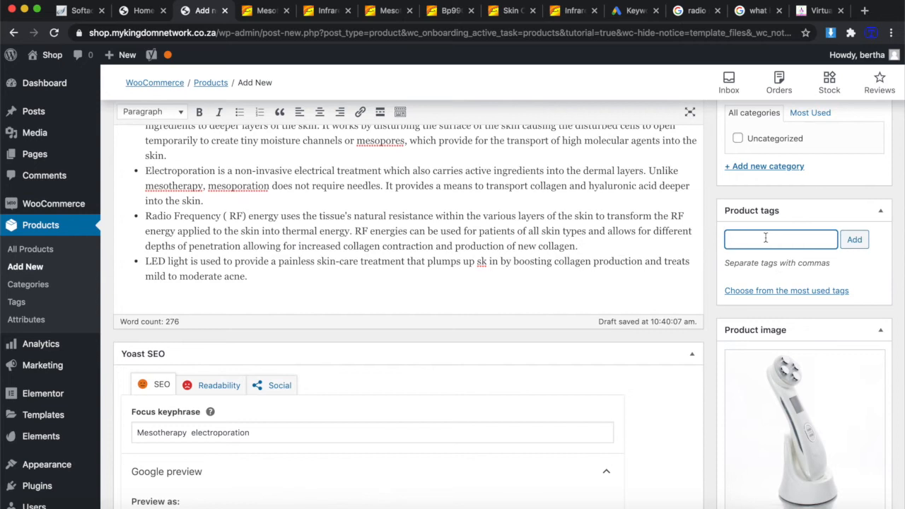
pyautogui.write('Mesotherapy electroporation')
pyautogui.click(767, 240)
pyautogui.write(',')
pyautogui.hscroll(1, 812, 242)
pyautogui.click(629, 12)
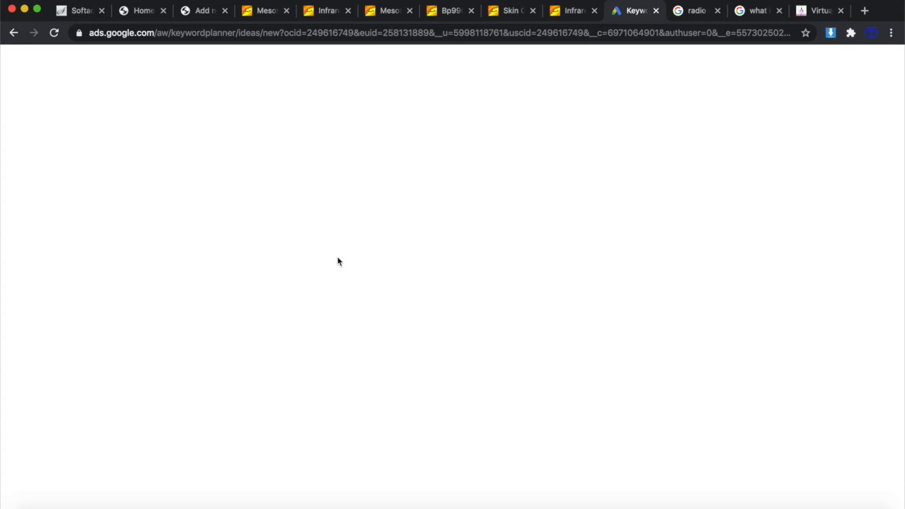
# Scroll through the 1,777 keyword ideas for mesotherapy, facial treatment and skin treatment.
pyautogui.scroll(-2, 304, 247)
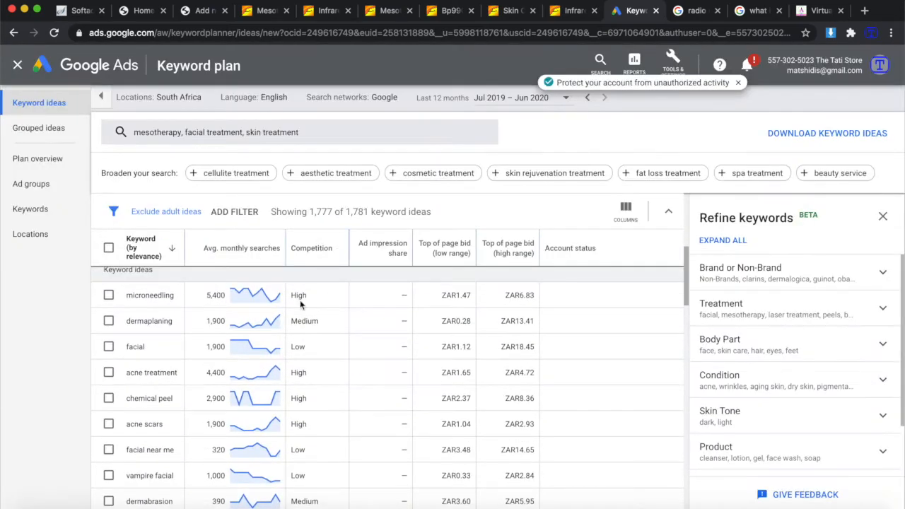
pyautogui.scroll(2, 184, 339)
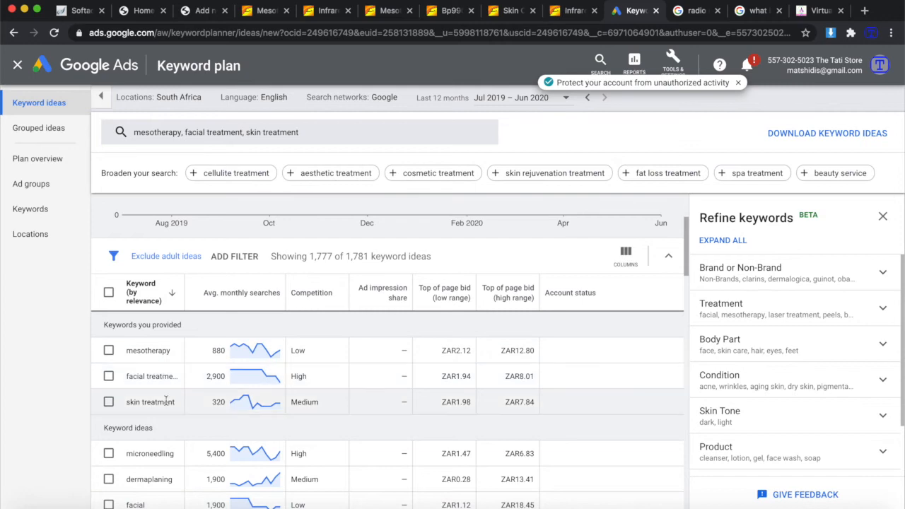
# Complete the tags with skin treatment and facial treatment, adding all four to the product.
pyautogui.click(200, 11)
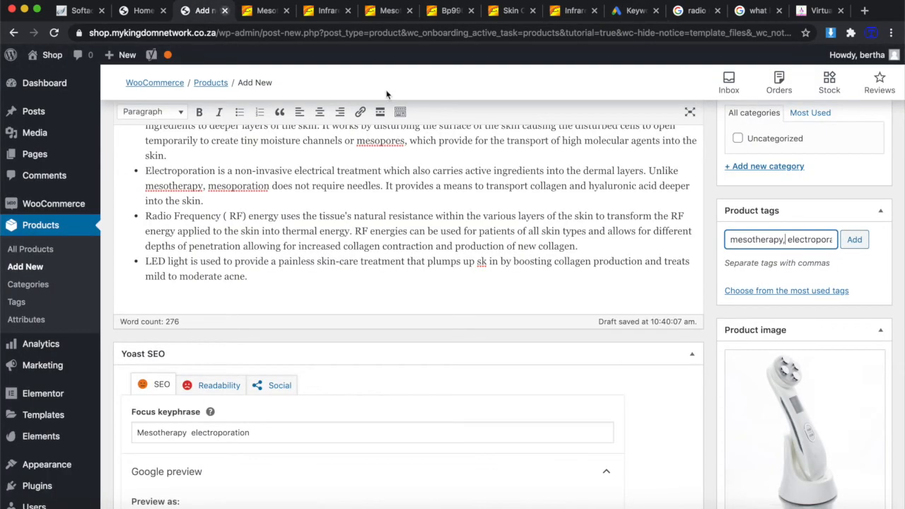
pyautogui.write('tion, ')
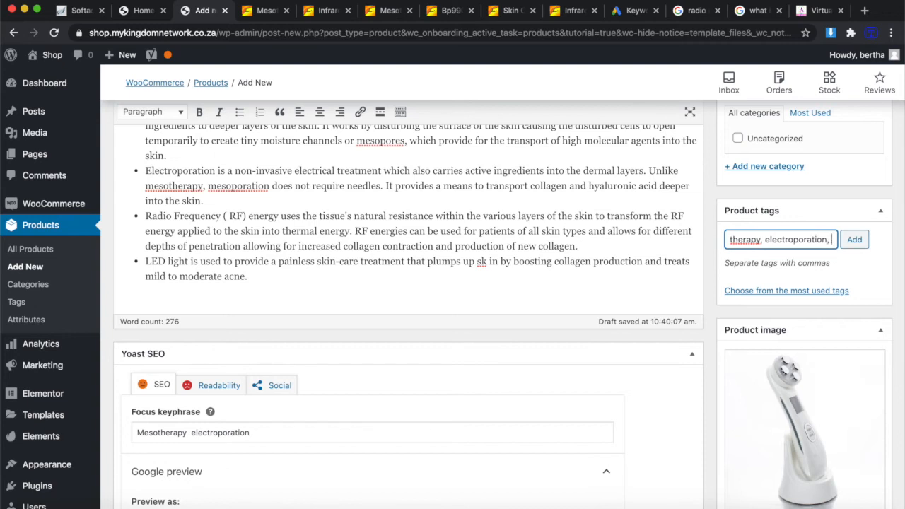
pyautogui.write('skin tre')
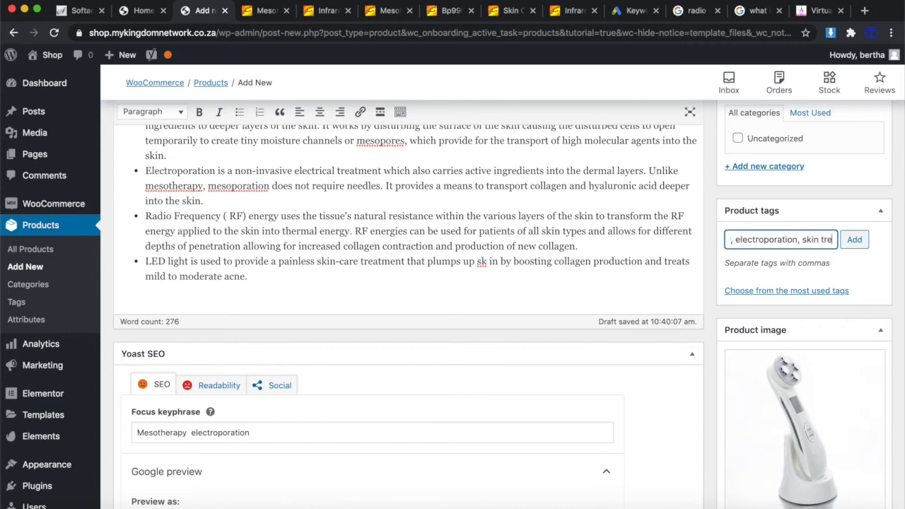
pyautogui.write('atment, fac')
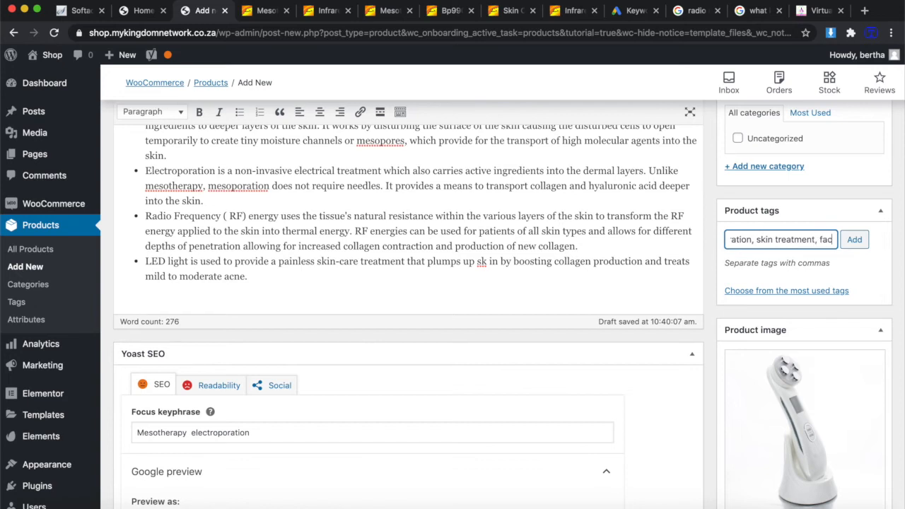
pyautogui.write('ial treatment')
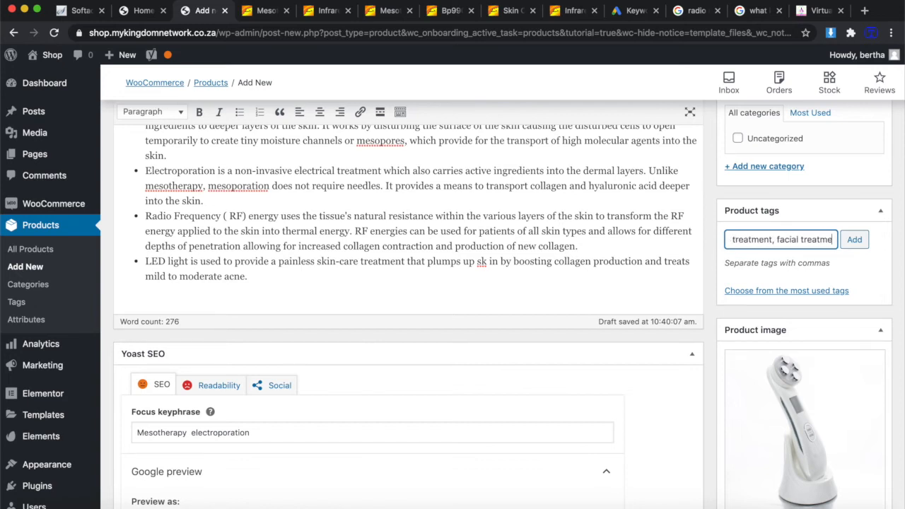
pyautogui.click(854, 240)
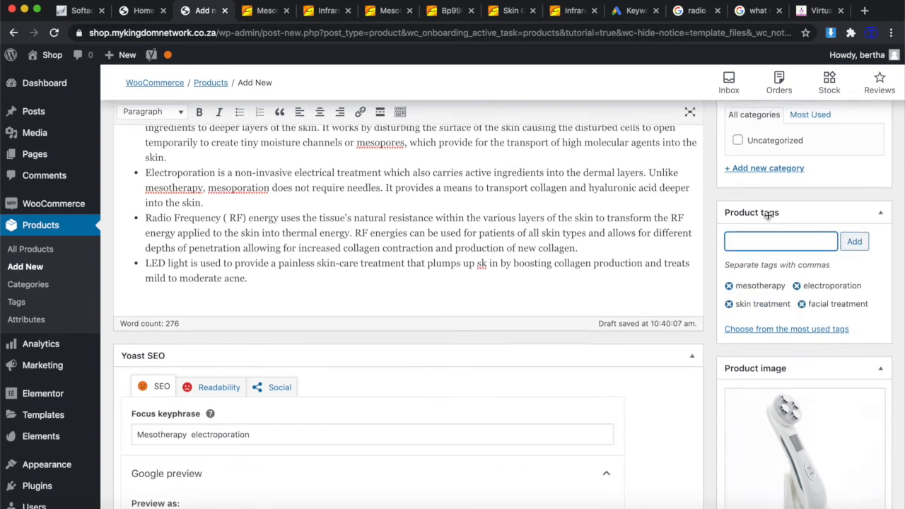
pyautogui.scroll(3, 769, 218)
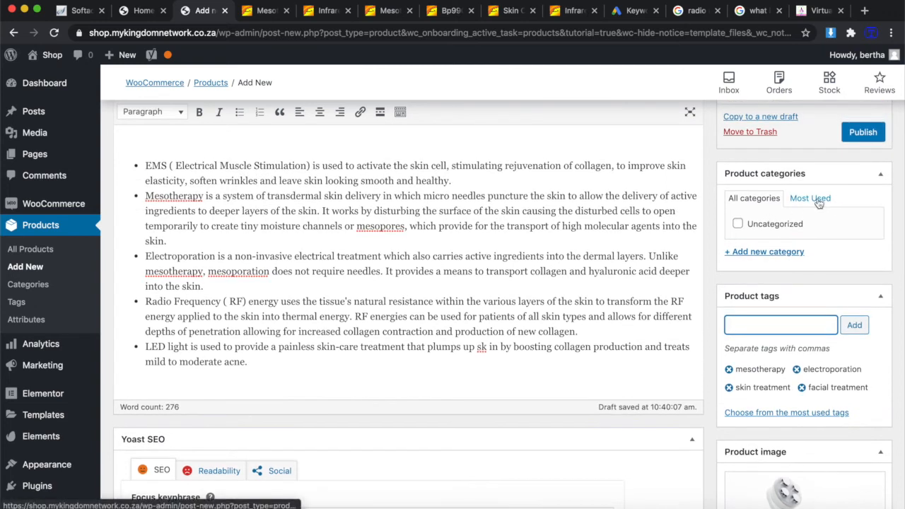
# Create and assign a new 'Main' product category, then publish the product.
pyautogui.click(755, 252)
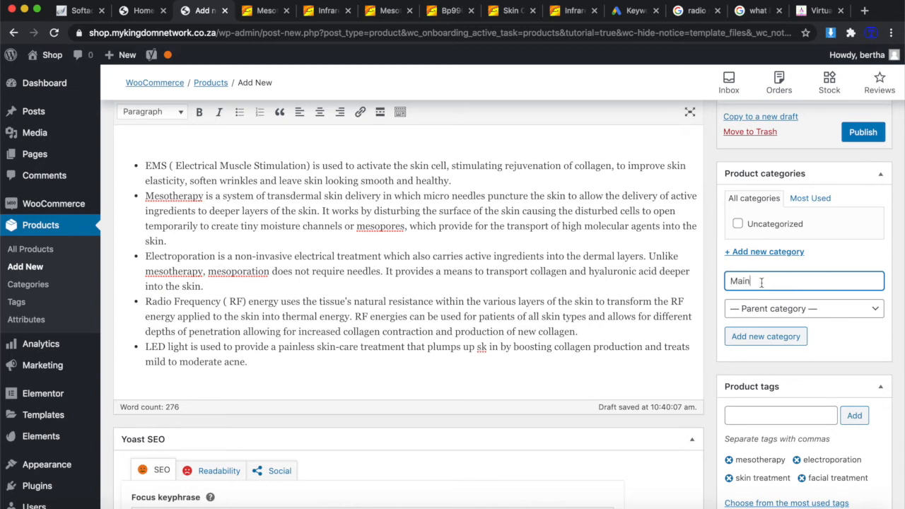
pyautogui.write('Main')
pyautogui.click(776, 335)
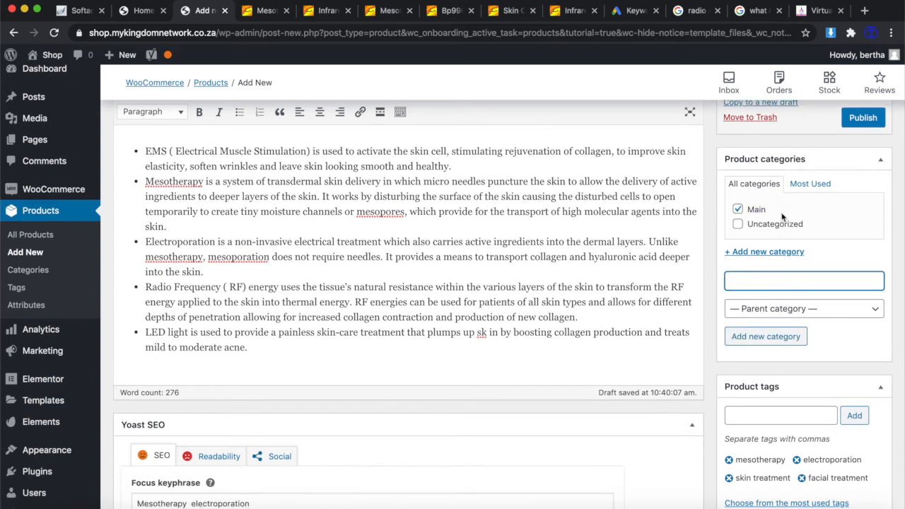
pyautogui.scroll(-3, 827, 246)
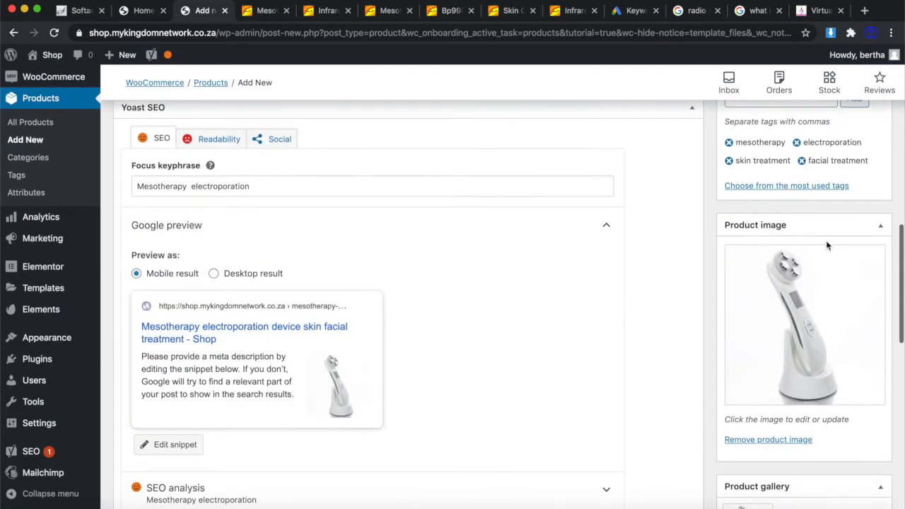
pyautogui.scroll(5, 827, 245)
pyautogui.click(861, 274)
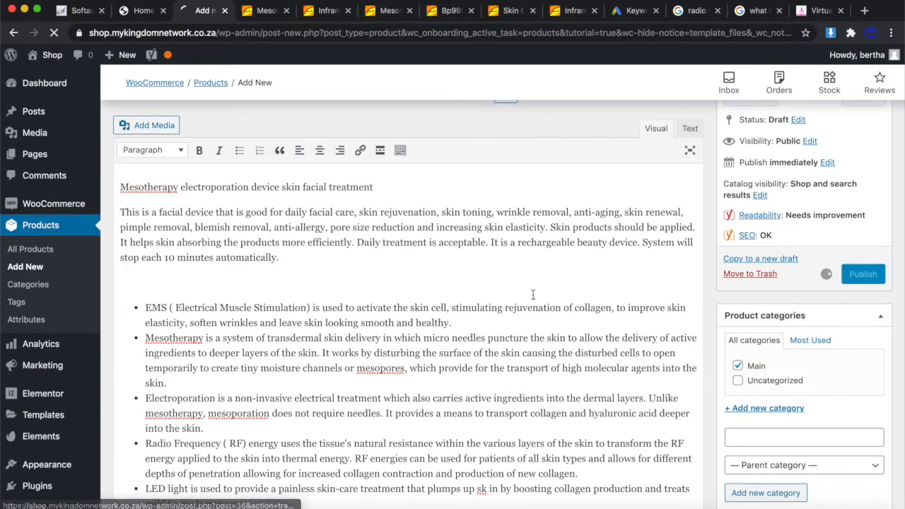
pyautogui.scroll(-5, 531, 293)
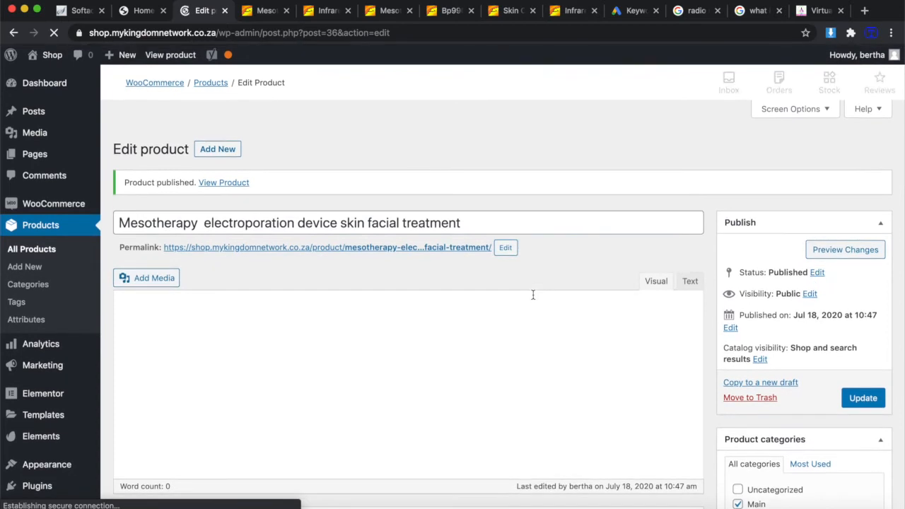
pyautogui.scroll(-6, 463, 367)
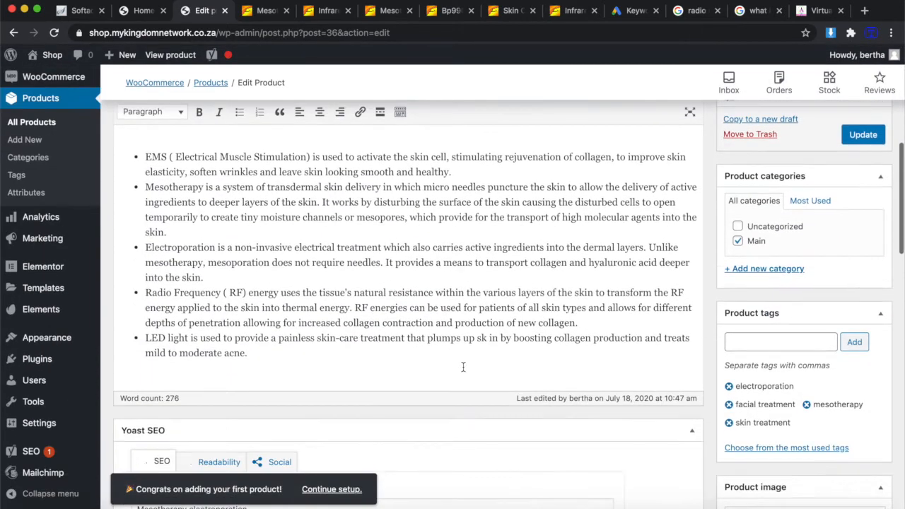
# Insert an empty paragraph after the first description paragraph and open a blank browser tab.
pyautogui.scroll(3, 307, 245)
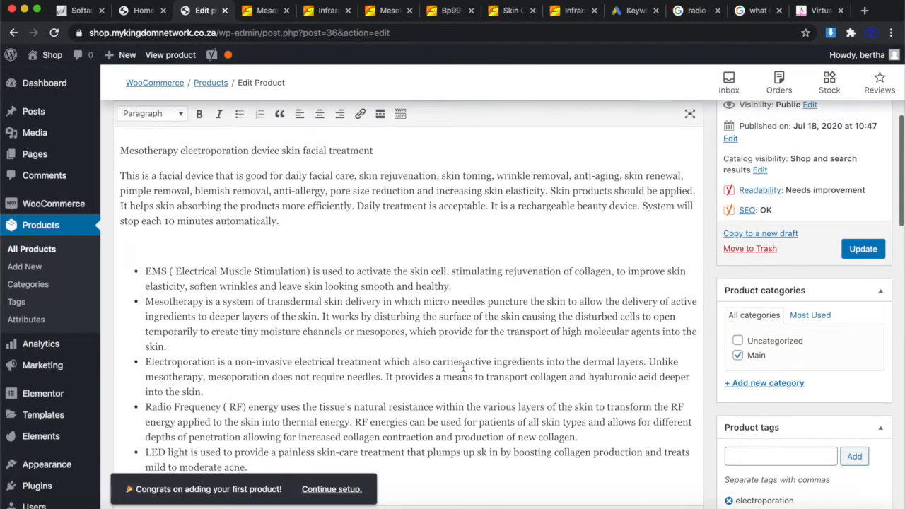
pyautogui.click(289, 222)
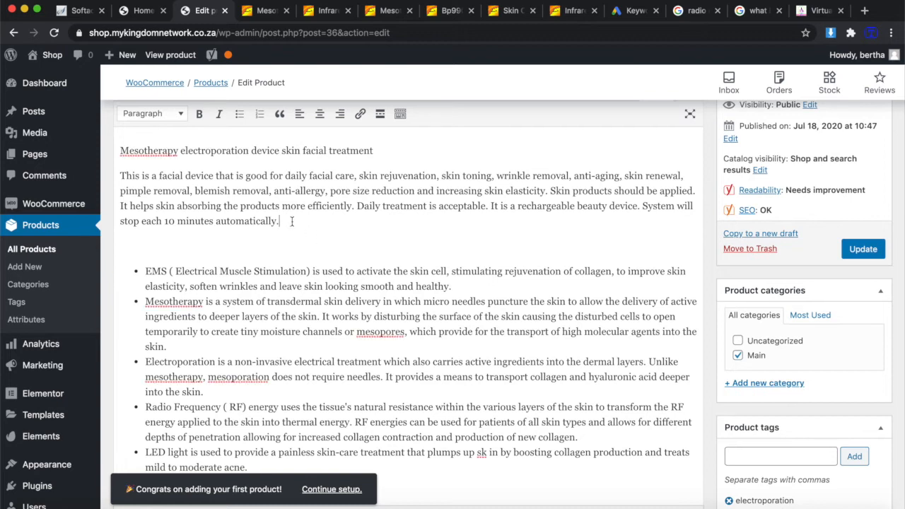
pyautogui.press('Return')
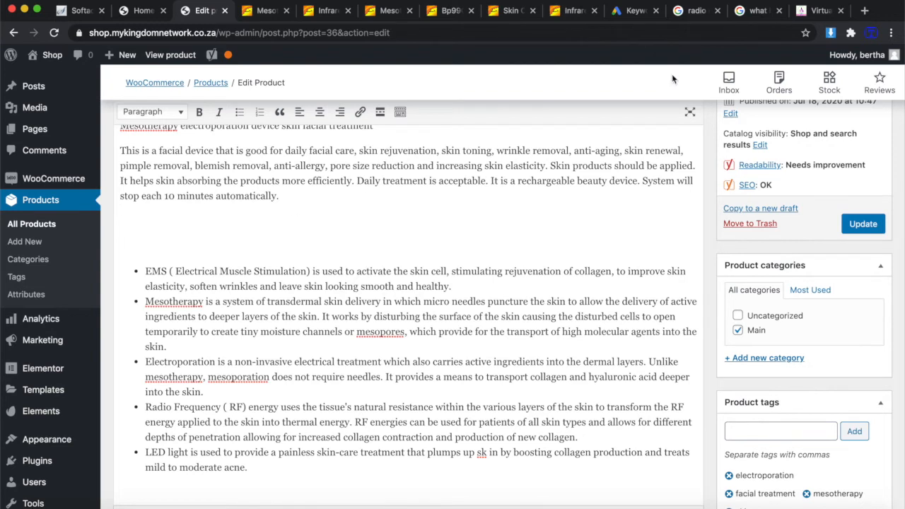
pyautogui.click(864, 11)
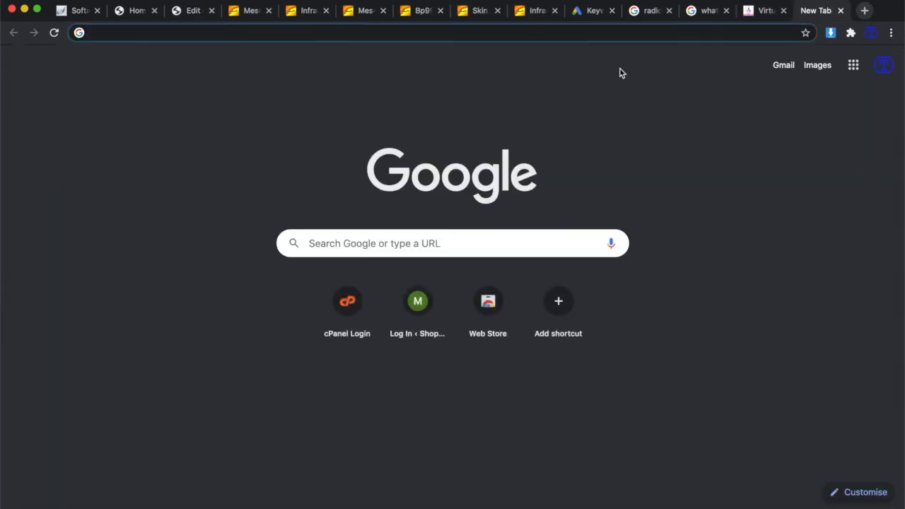
# Search Google for 'youtube' and go to the YouTube site.
pyautogui.write('youtube')
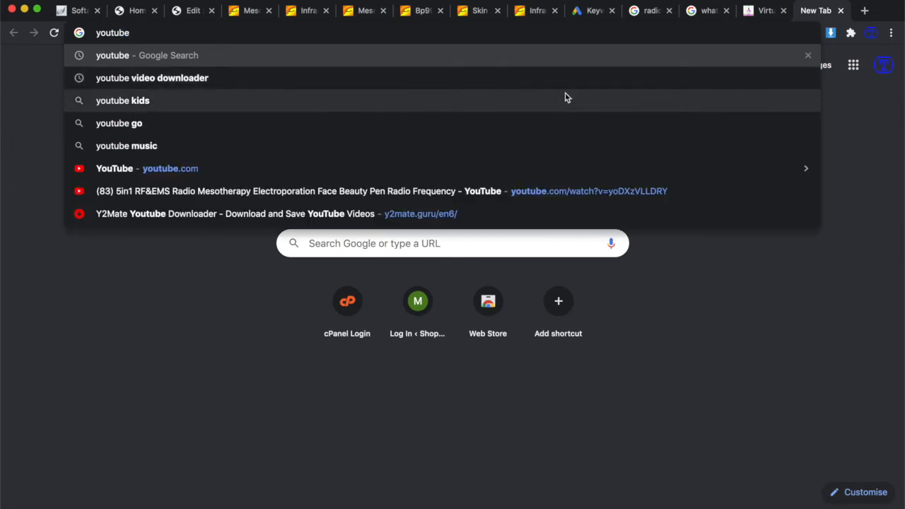
pyautogui.press('Return')
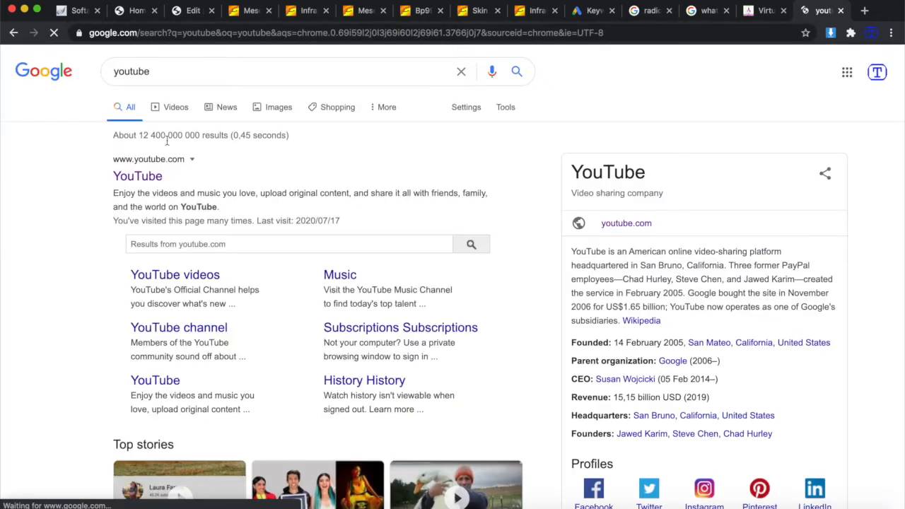
pyautogui.click(141, 177)
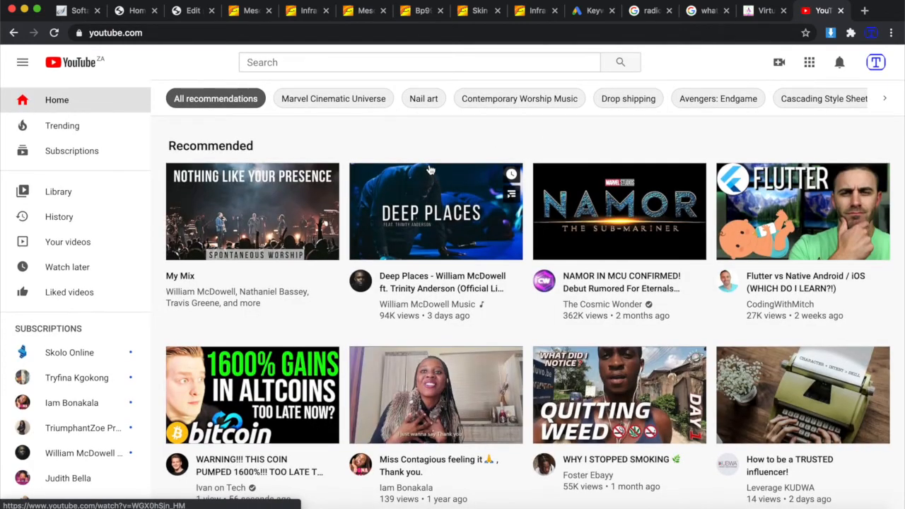
# Search YouTube for 'mesotherapy electroporation' and open the EMS Mesotherapy video in a new tab.
pyautogui.click(388, 63)
pyautogui.write('mesotherapy electroporation')
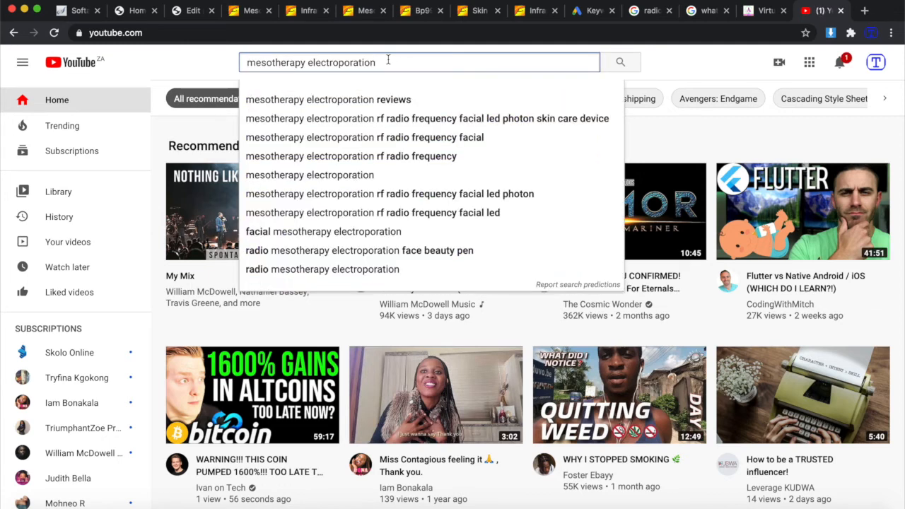
pyautogui.press('Return')
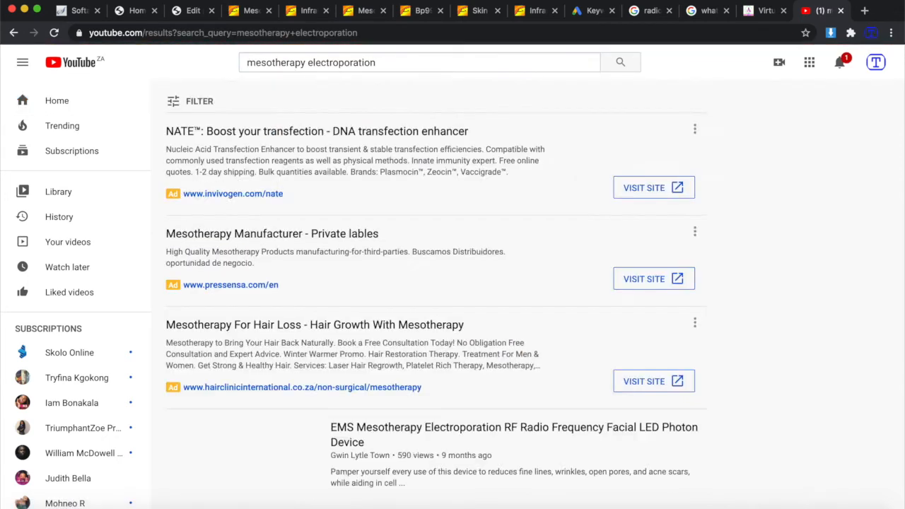
pyautogui.scroll(-4, 485, 243)
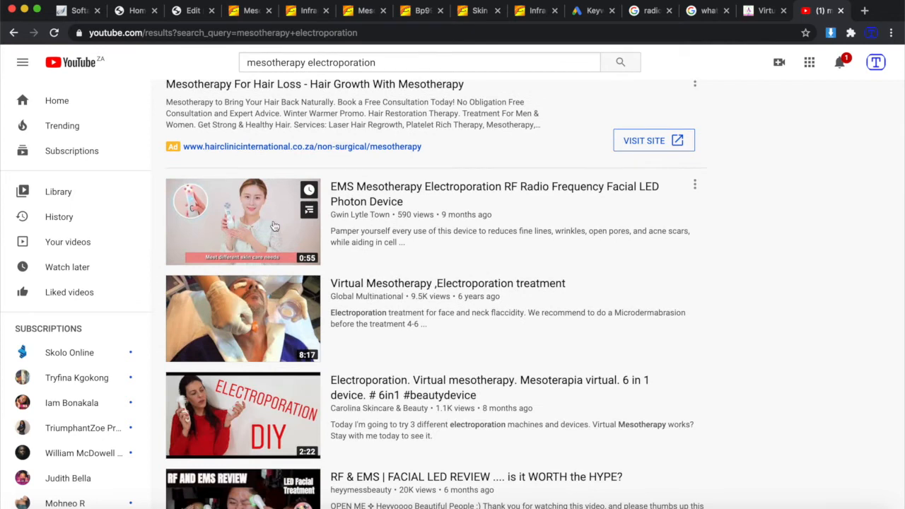
pyautogui.rightClick(381, 186)
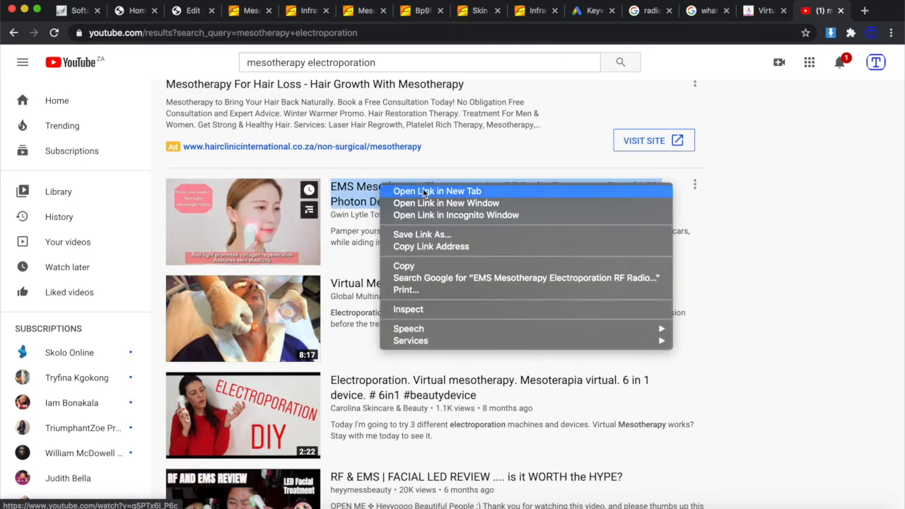
pyautogui.click(429, 193)
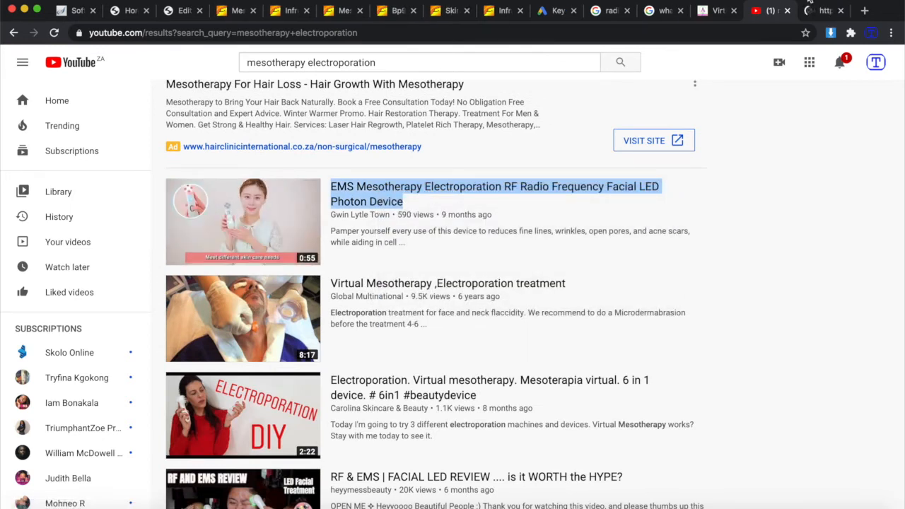
pyautogui.click(824, 11)
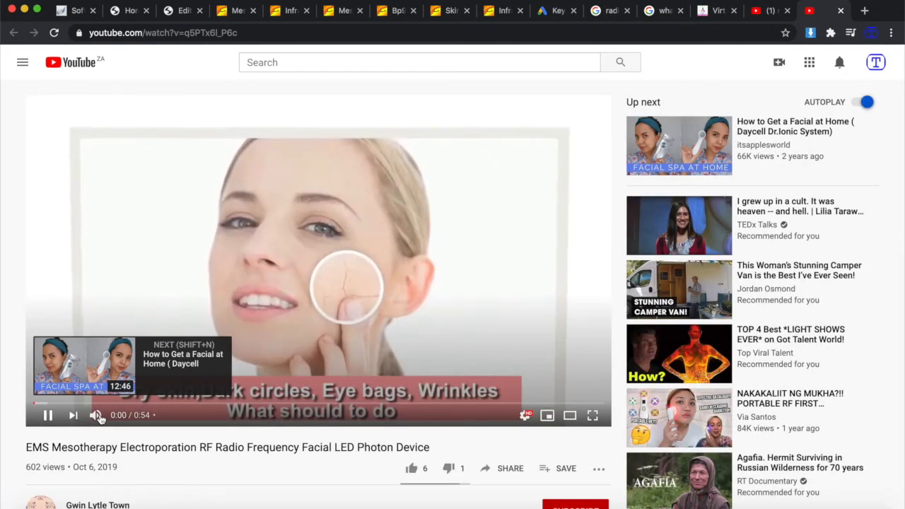
# Mute the video and search Google for 'youtube video downloader' in a new tab.
pyautogui.click(96, 415)
pyautogui.scroll(-1, 320, 340)
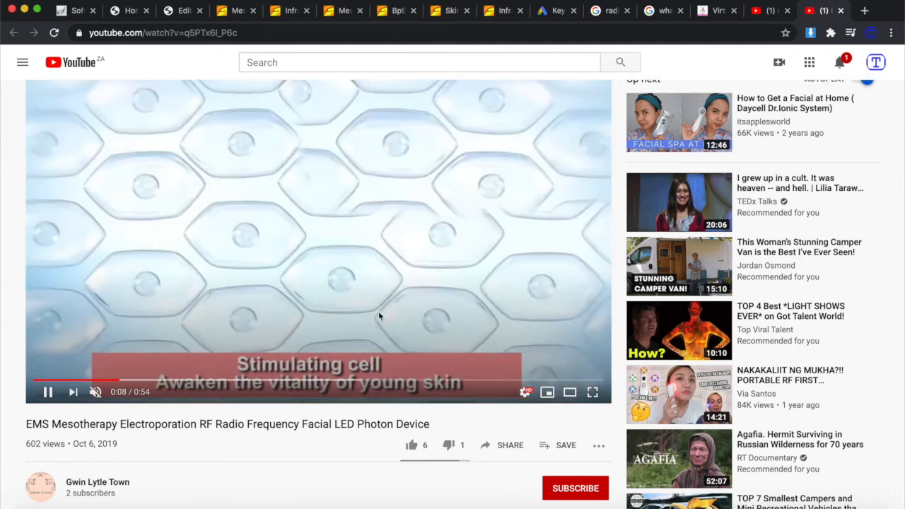
pyautogui.click(864, 11)
pyautogui.write('youtube')
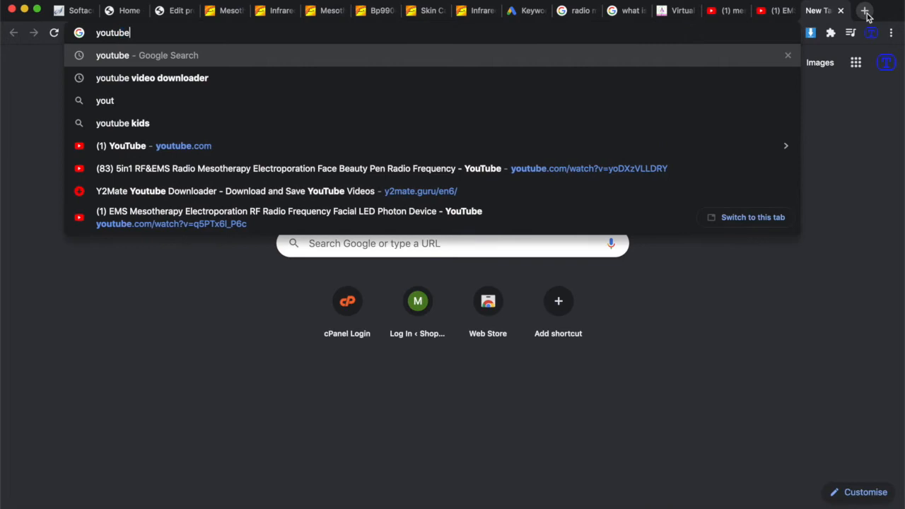
pyautogui.click(227, 79)
# Copy the video's web address and return to the downloader search results.
pyautogui.click(778, 10)
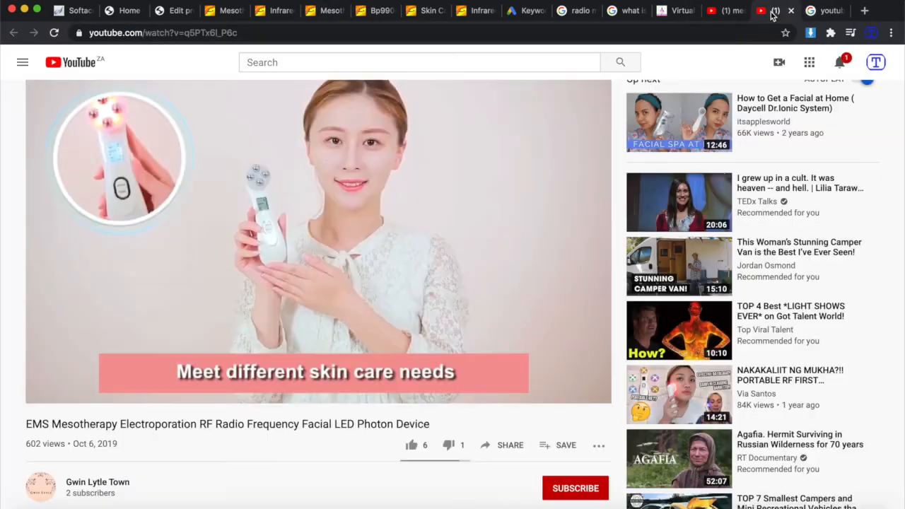
pyautogui.click(349, 33)
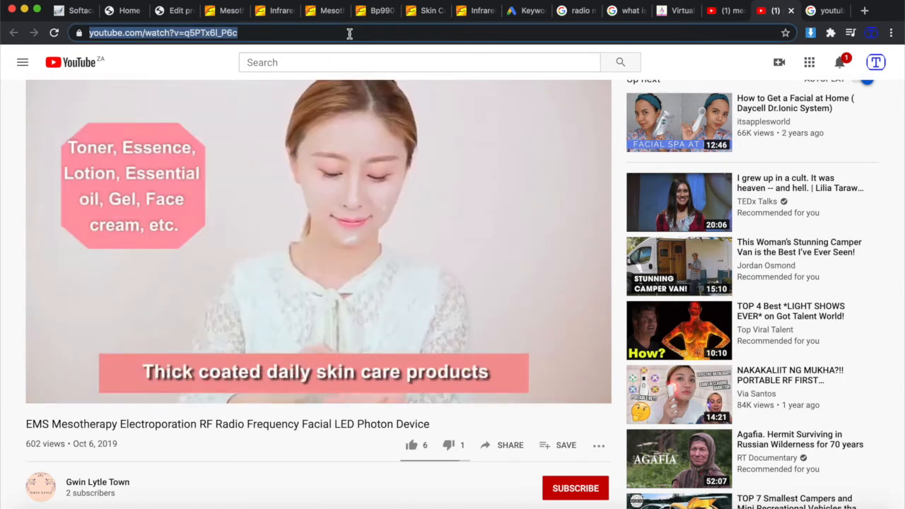
pyautogui.click(831, 11)
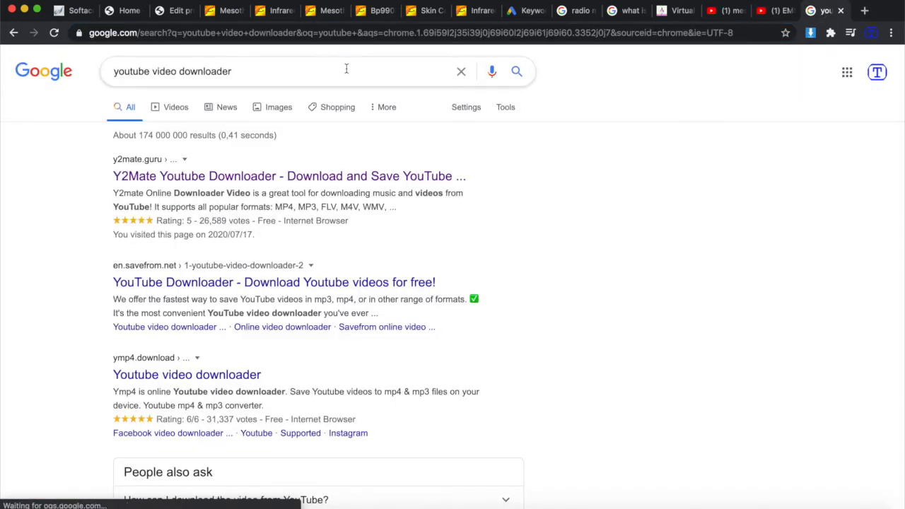
# Paste the video URL into Y2Mate and download it as 720.mp4.
pyautogui.click(267, 182)
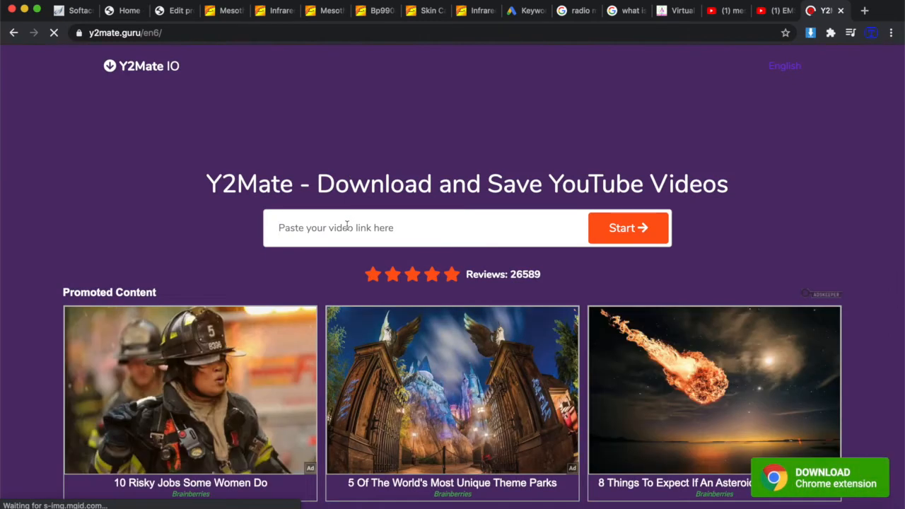
pyautogui.click(346, 226)
pyautogui.write('https://www.youtube.com/watch?v=q5PTx6I_P6c')
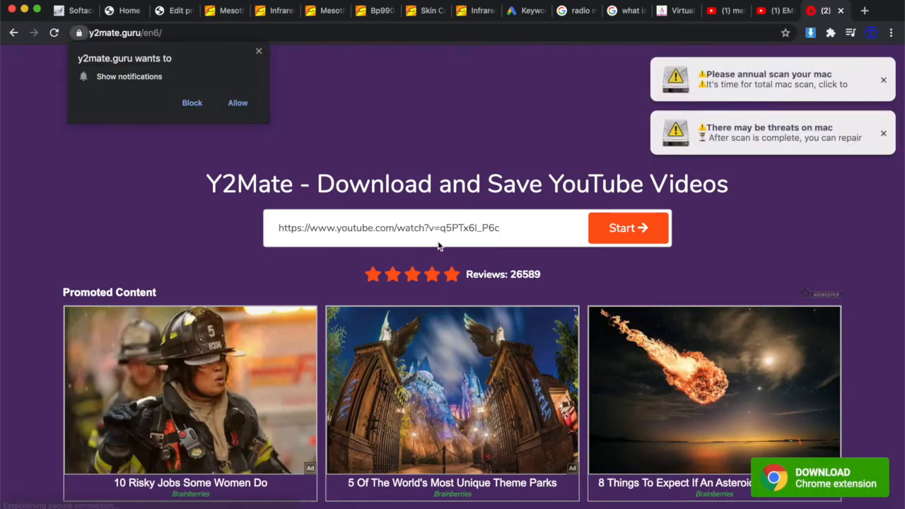
pyautogui.click(628, 233)
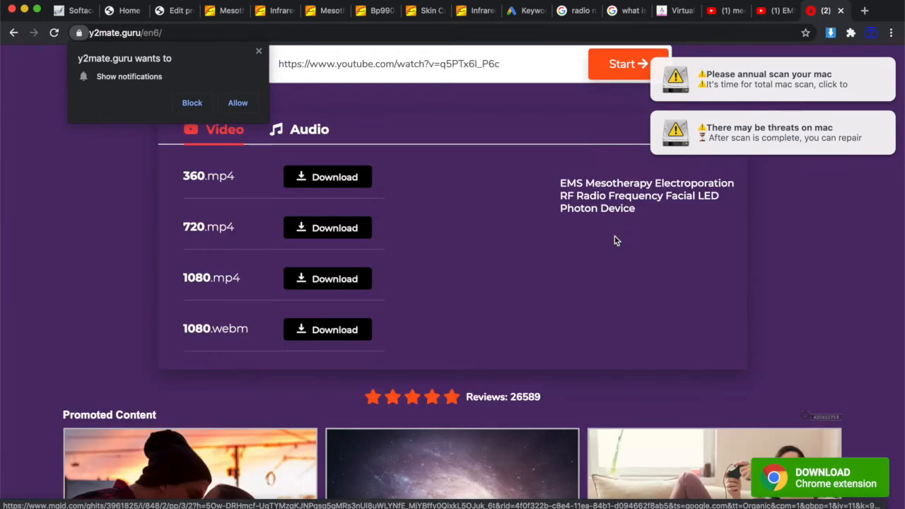
pyautogui.click(334, 227)
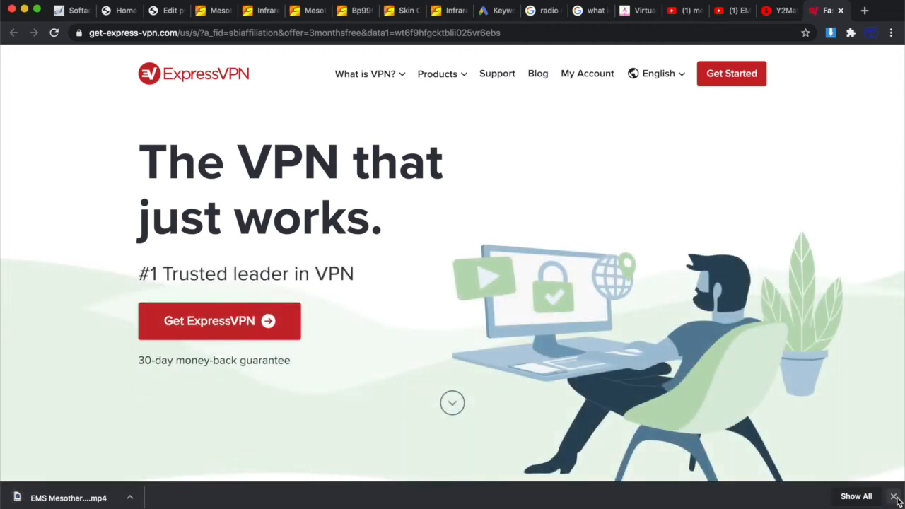
# Dismiss the download notice and close the ExpressVPN ad, Y2Mate and video tabs.
pyautogui.click(895, 497)
pyautogui.click(842, 10)
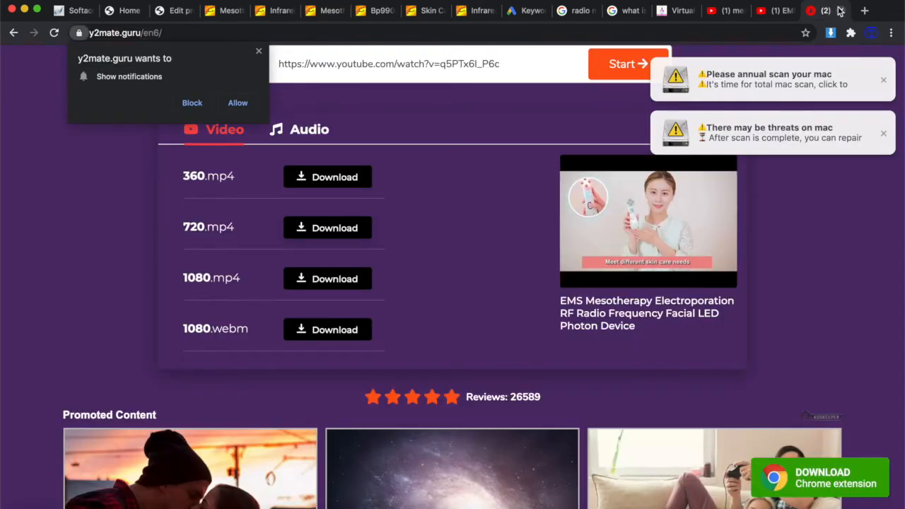
pyautogui.click(843, 11)
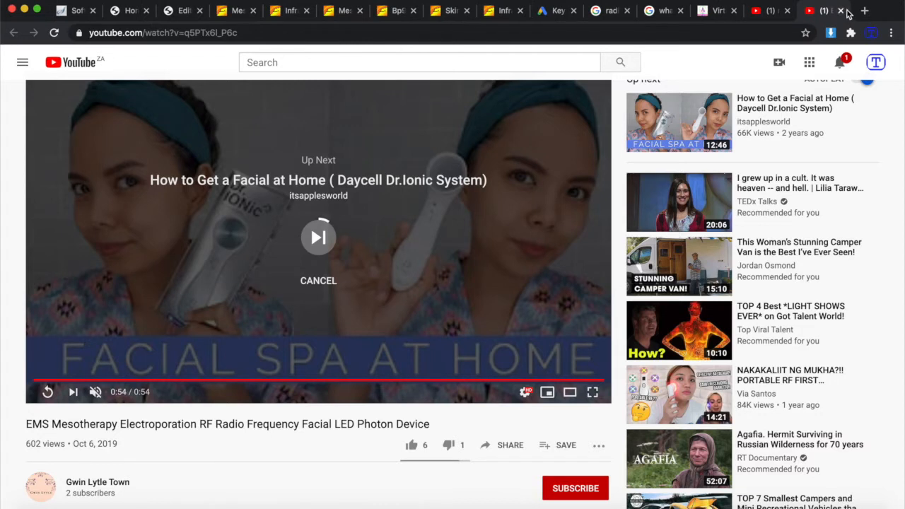
pyautogui.click(846, 11)
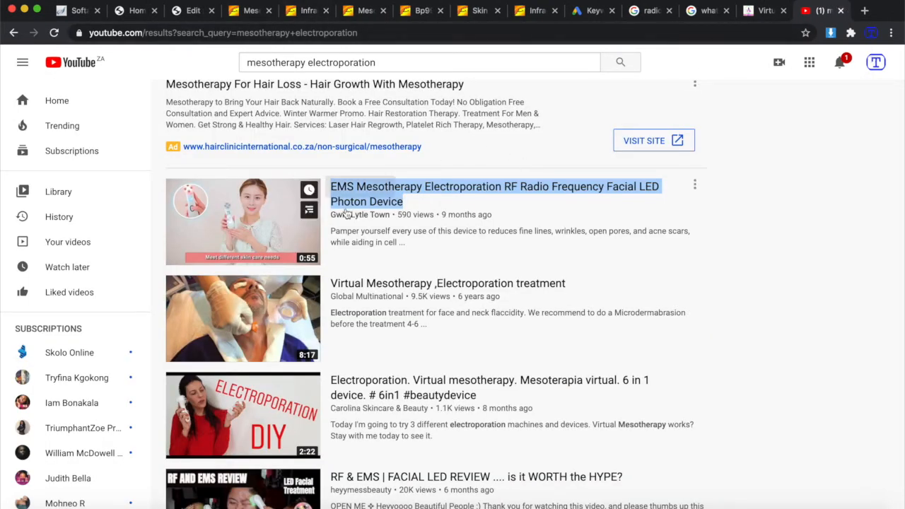
# Switch the product description to the Text (HTML) view and add a blank line after the first &nbsp;.
pyautogui.click(190, 14)
pyautogui.scroll(2, 354, 221)
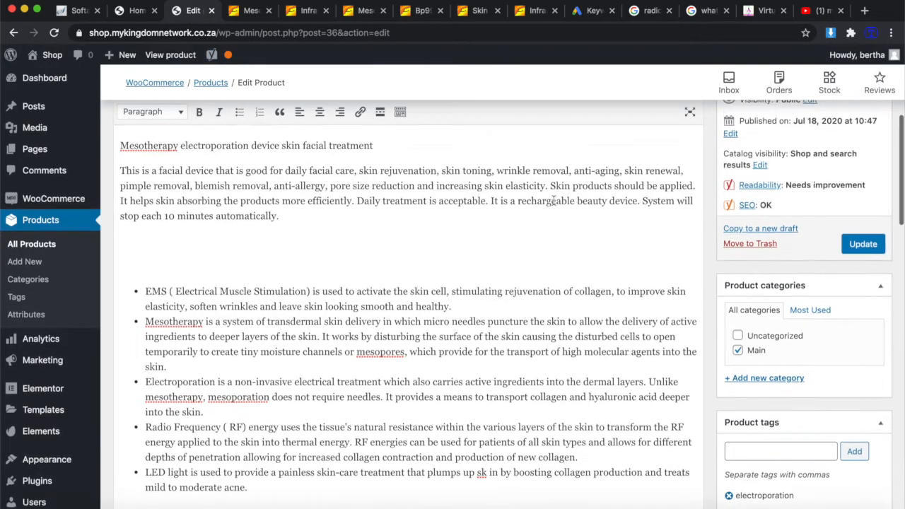
pyautogui.click(690, 116)
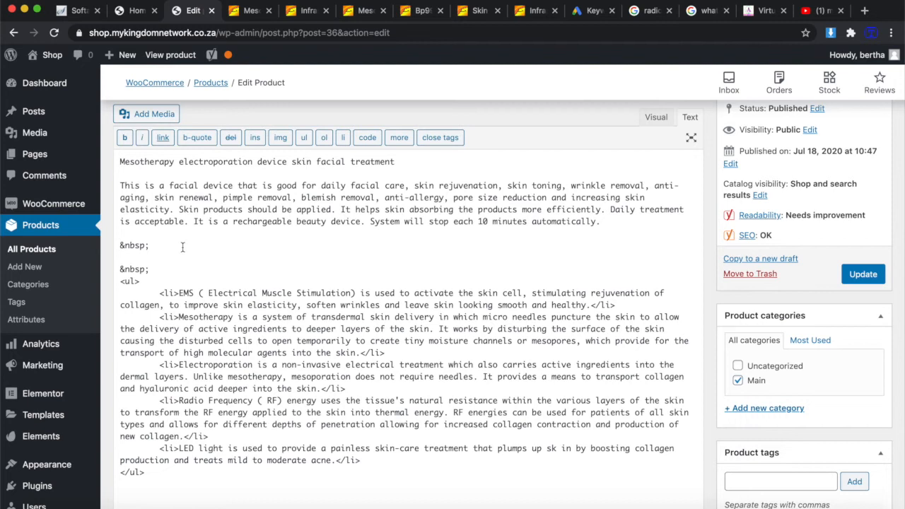
pyautogui.click(159, 245)
pyautogui.press('Return')
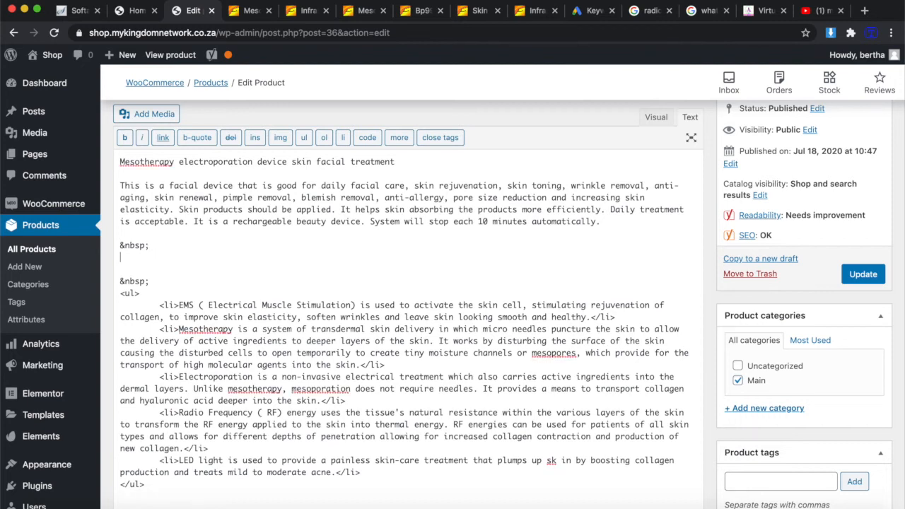
# Reopen the EMS Mesotherapy video from the YouTube results and mute it.
pyautogui.click(819, 11)
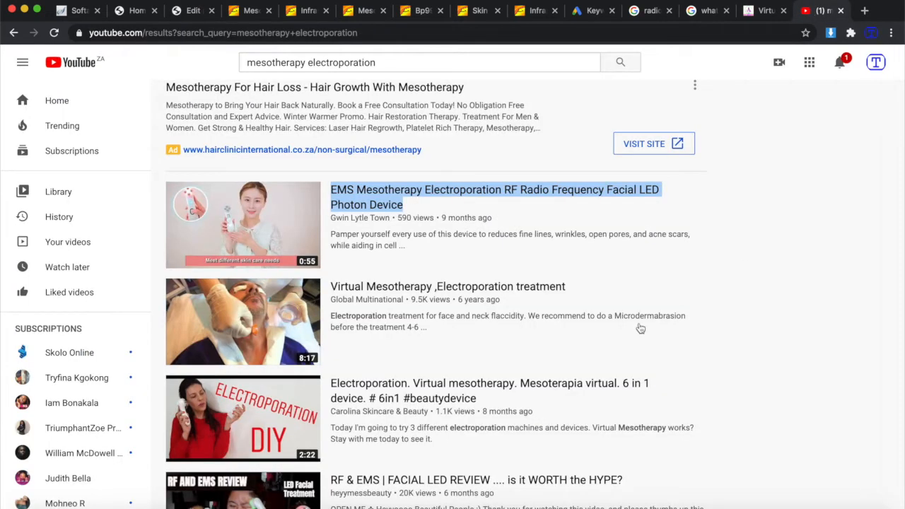
pyautogui.click(445, 198)
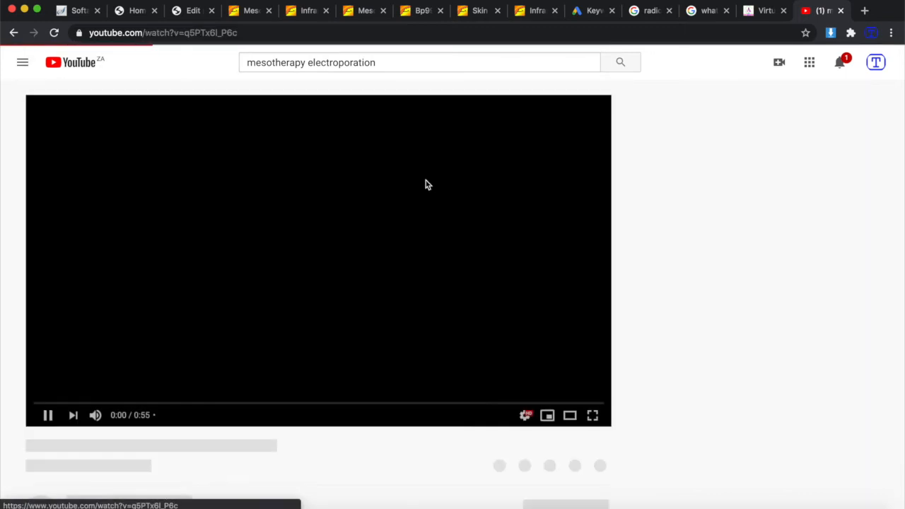
pyautogui.scroll(-1, 393, 445)
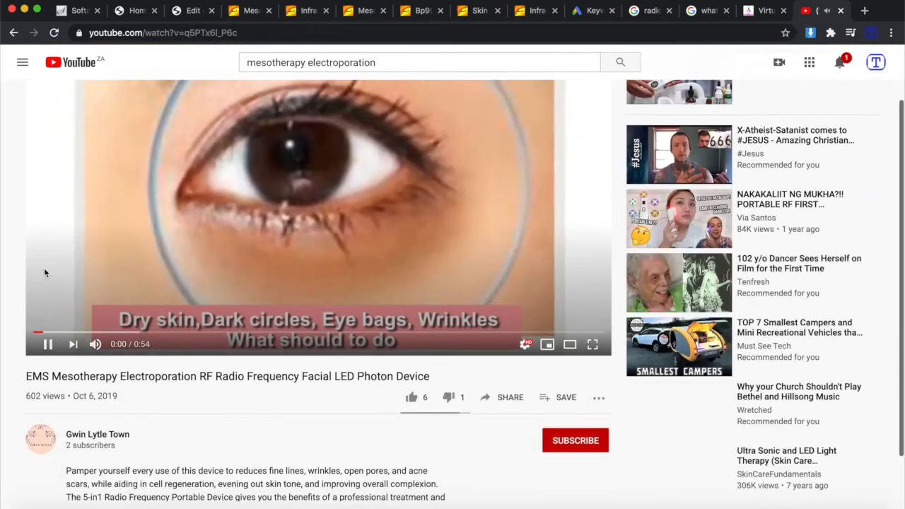
pyautogui.click(96, 344)
pyautogui.scroll(1, 559, 371)
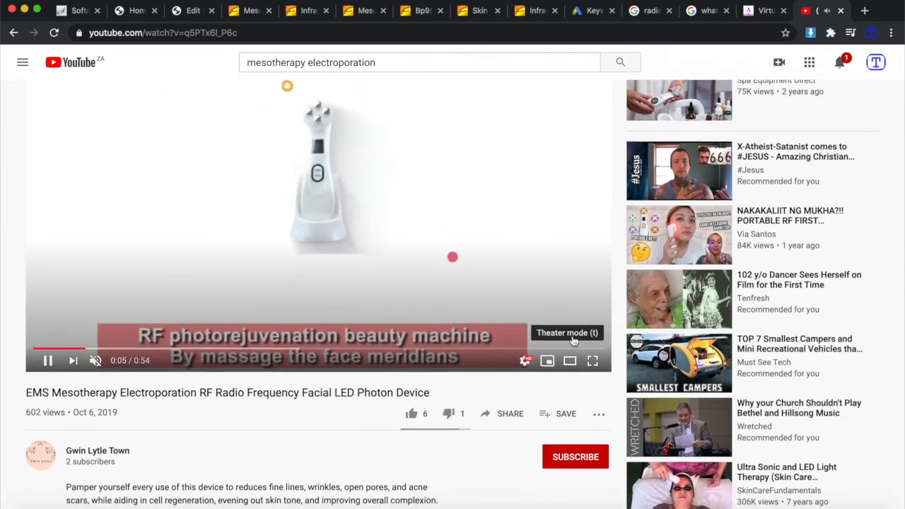
# Copy the video's embed code from Share > Embed and return to Edit Product.
pyautogui.click(515, 420)
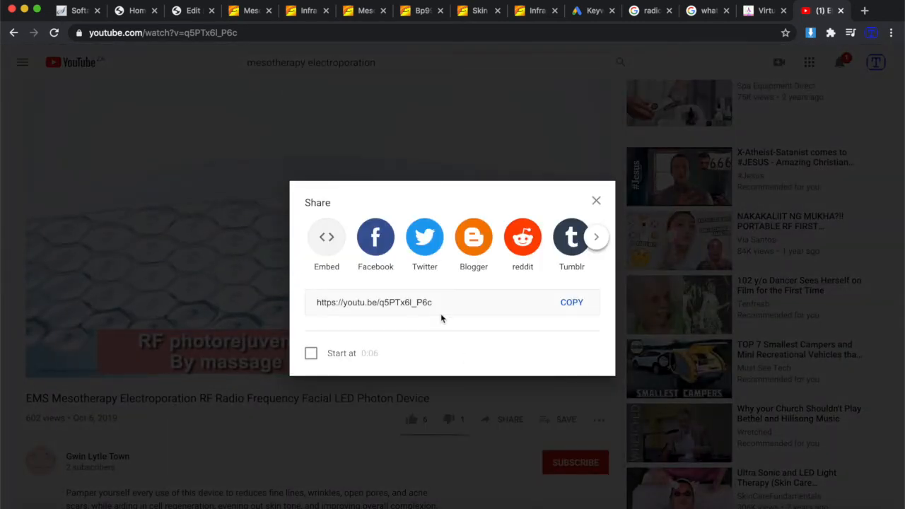
pyautogui.click(325, 240)
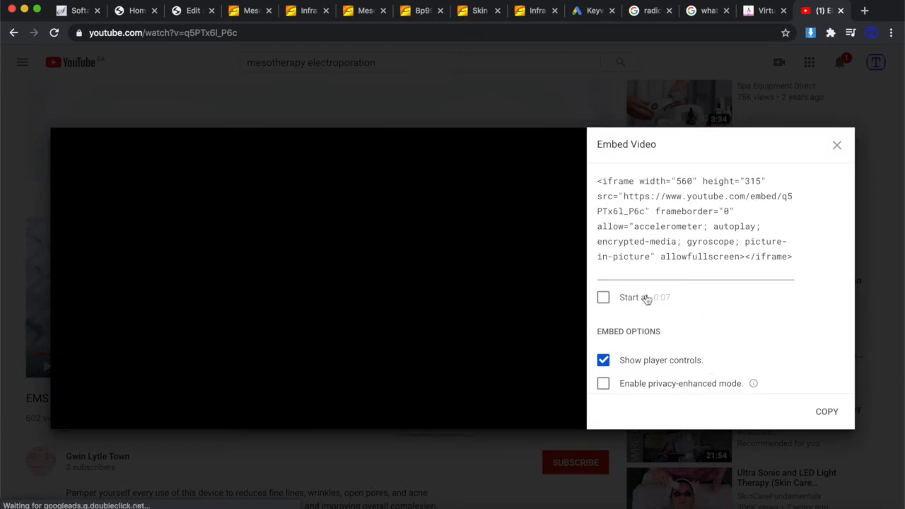
pyautogui.click(826, 407)
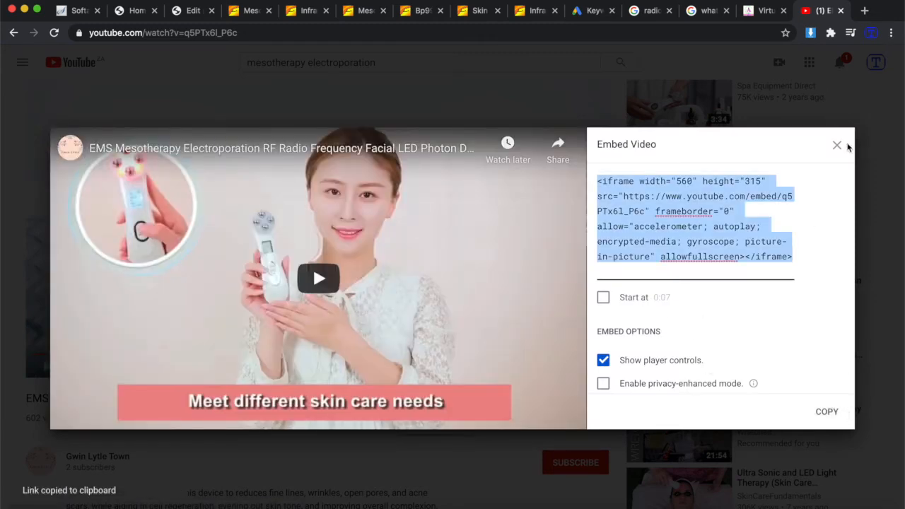
pyautogui.click(837, 146)
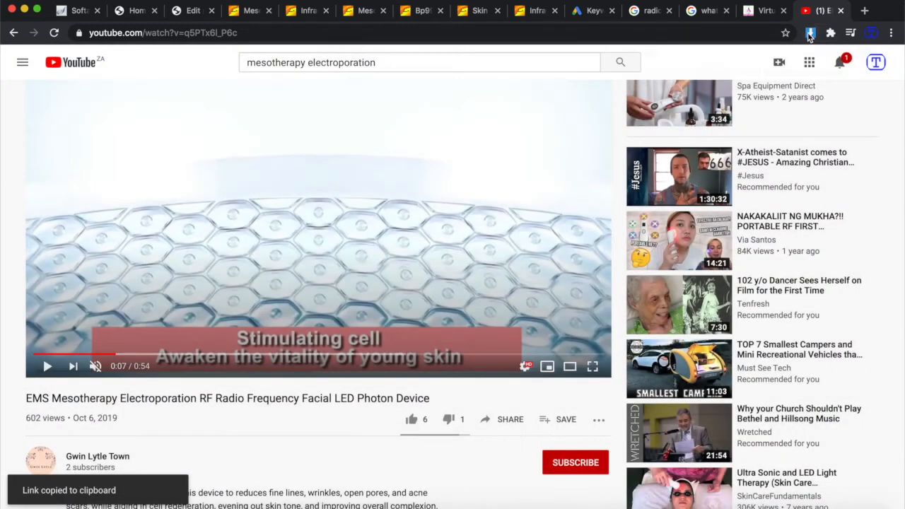
pyautogui.click(189, 12)
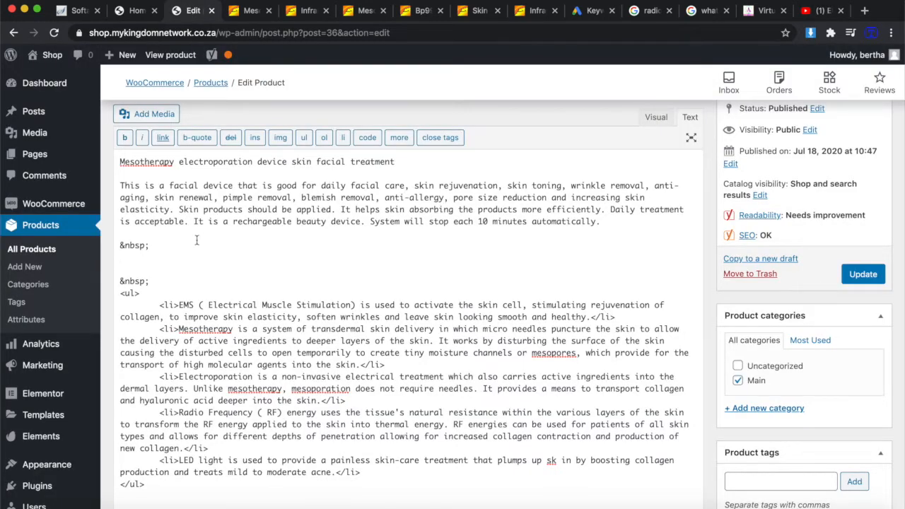
# Paste the YouTube iframe code below the intro paragraph and delete the leftover &nbsp; line.
pyautogui.press('super+v')
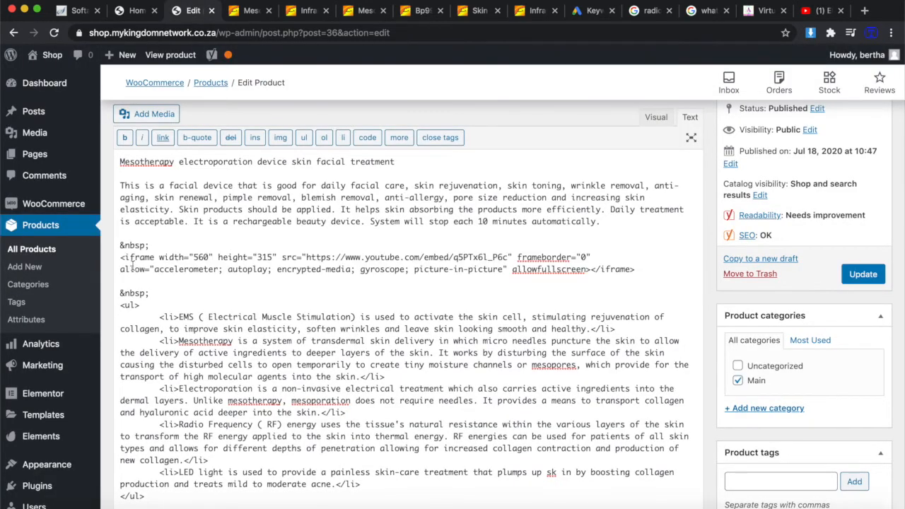
pyautogui.moveTo(156, 243); pyautogui.dragTo(102, 245)
pyautogui.press('BackSpace')
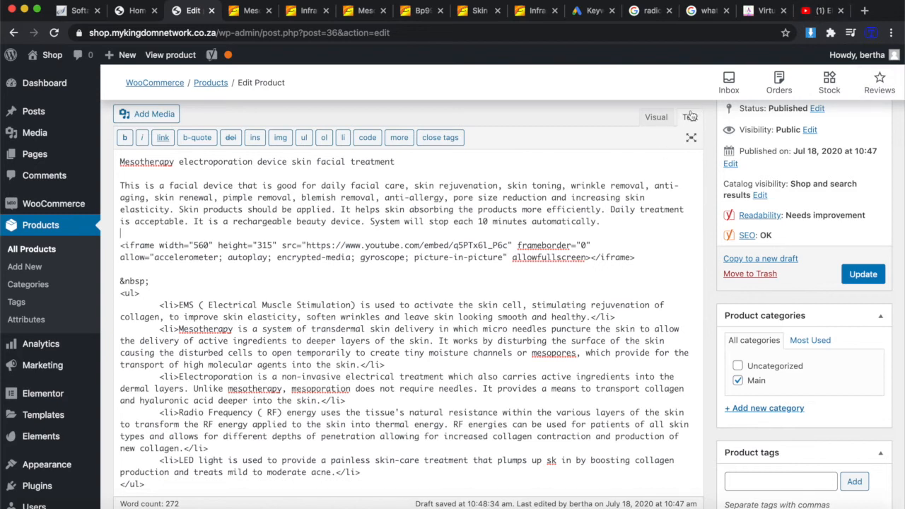
# Preview the embedded mesotherapy video in the Visual view and update the product.
pyautogui.click(664, 121)
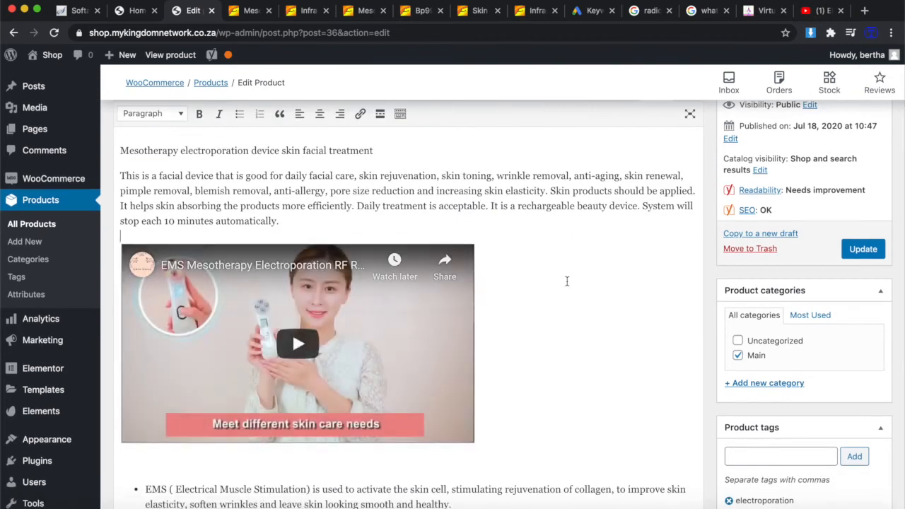
pyautogui.scroll(-1, 291, 322)
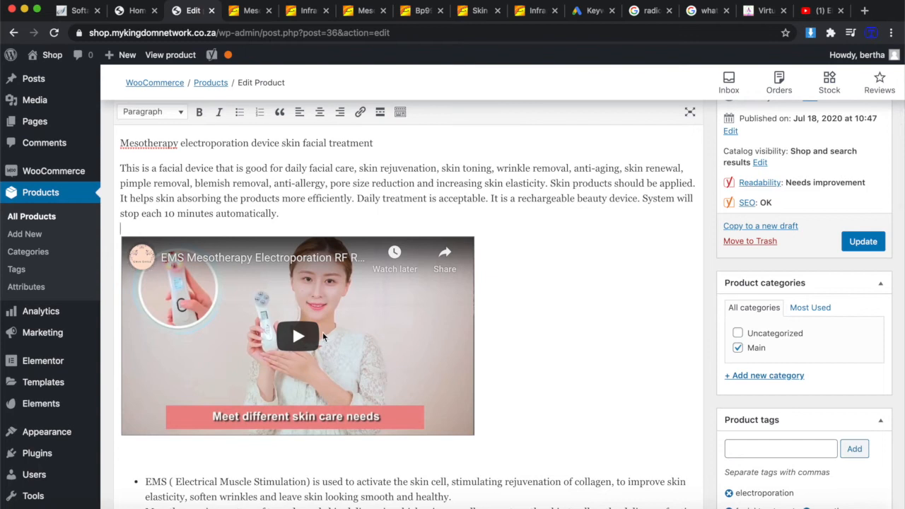
pyautogui.scroll(-1, 576, 329)
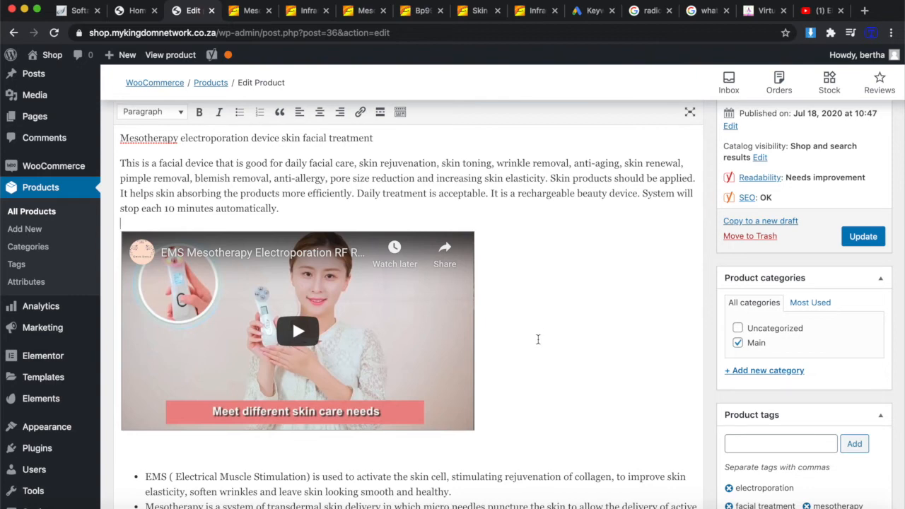
pyautogui.scroll(3, 537, 340)
pyautogui.scroll(-4, 537, 339)
pyautogui.scroll(3, 636, 332)
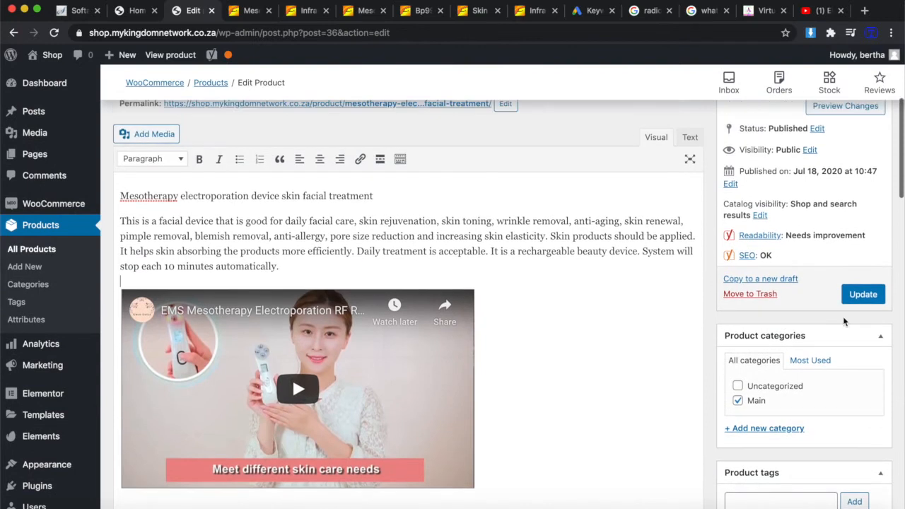
pyautogui.click(857, 294)
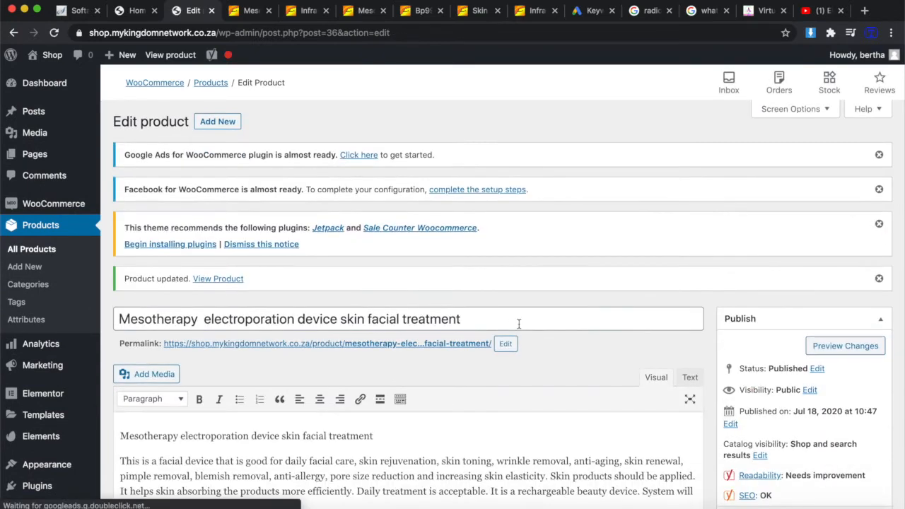
pyautogui.scroll(-5, 390, 450)
pyautogui.scroll(4, 390, 453)
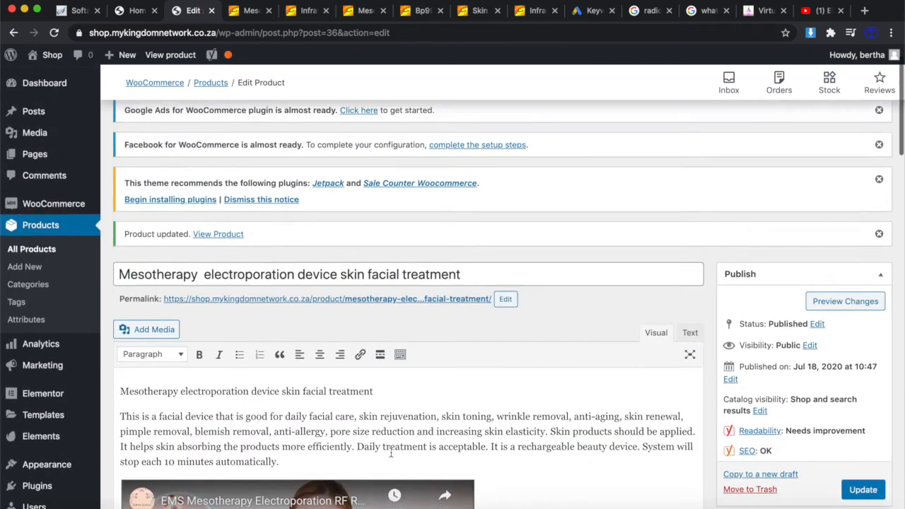
pyautogui.scroll(1, 390, 453)
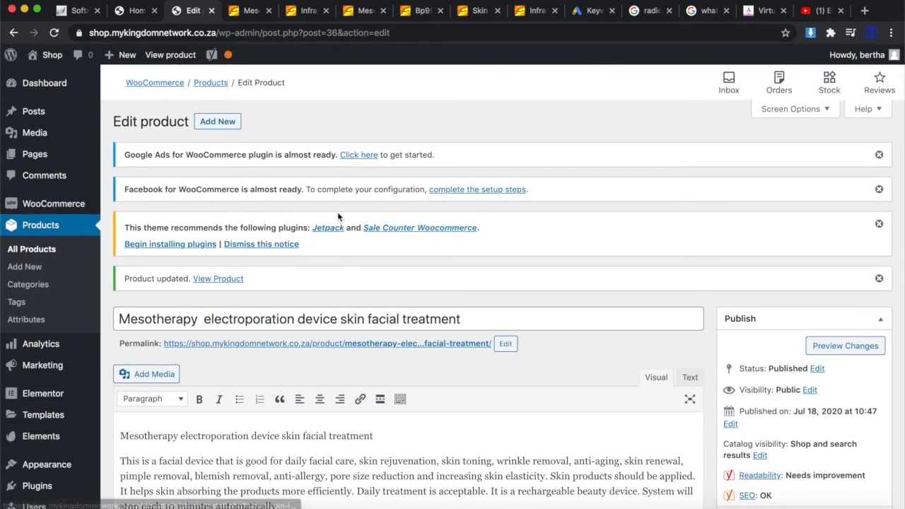
pyautogui.moveTo(63, 361)
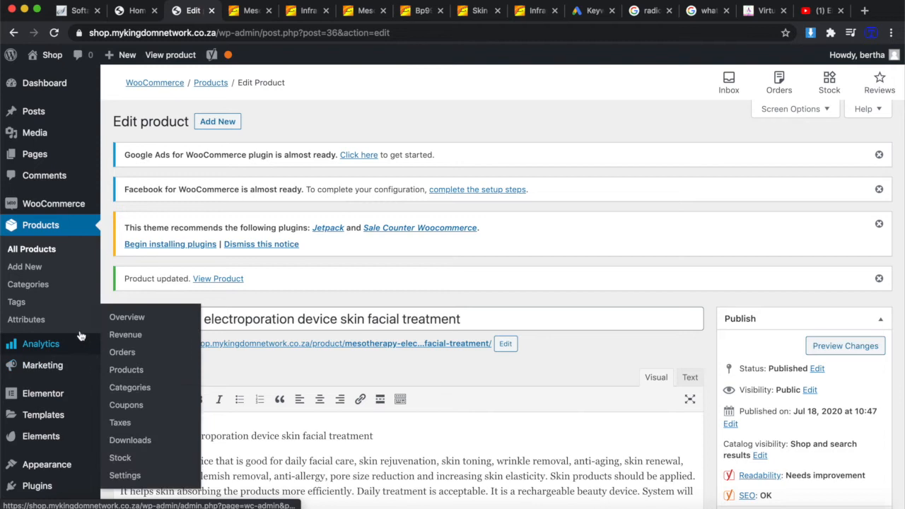
pyautogui.scroll(-4, 440, 431)
pyautogui.scroll(-1, 441, 431)
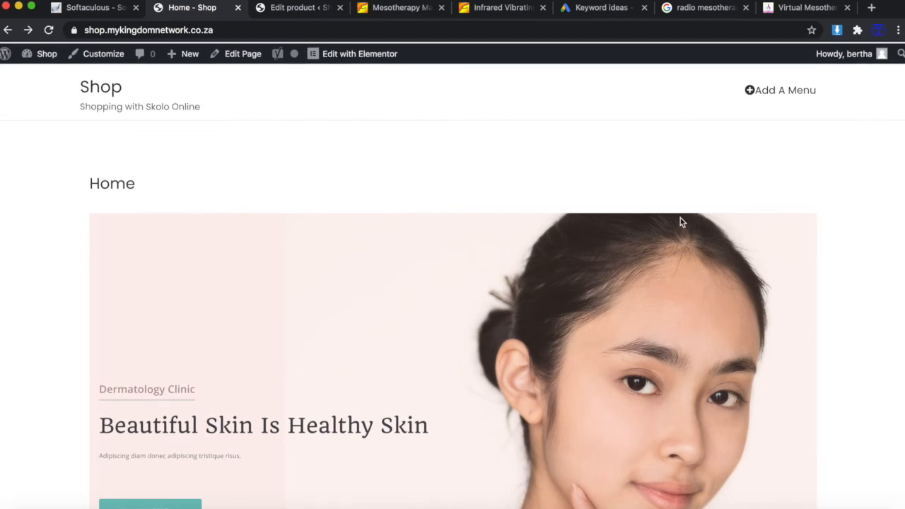
pyautogui.scroll(-5, 680, 218)
pyautogui.scroll(5, 680, 221)
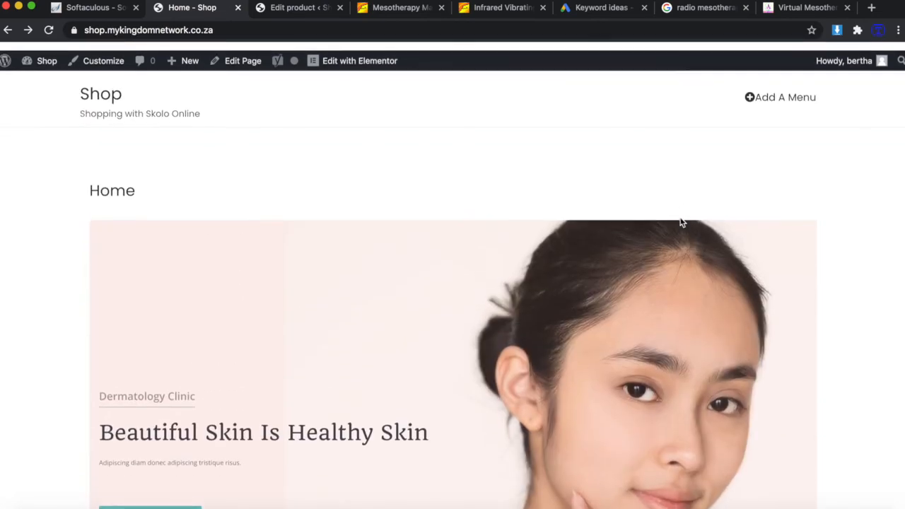
pyautogui.scroll(-15, 388, 241)
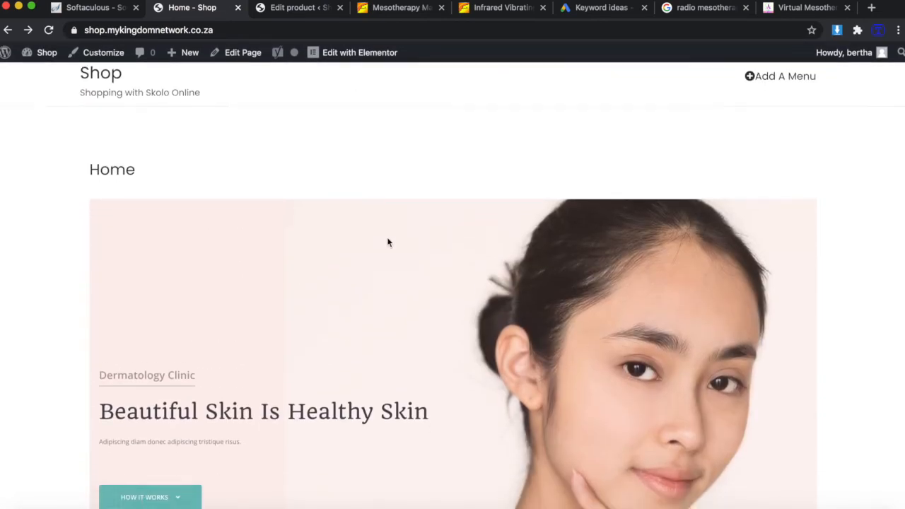
pyautogui.scroll(20, 387, 242)
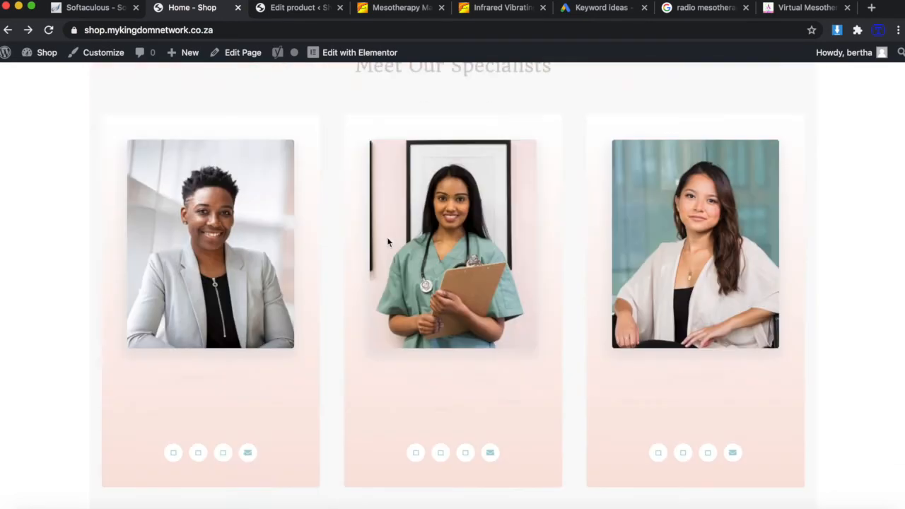
pyautogui.scroll(-4, 387, 242)
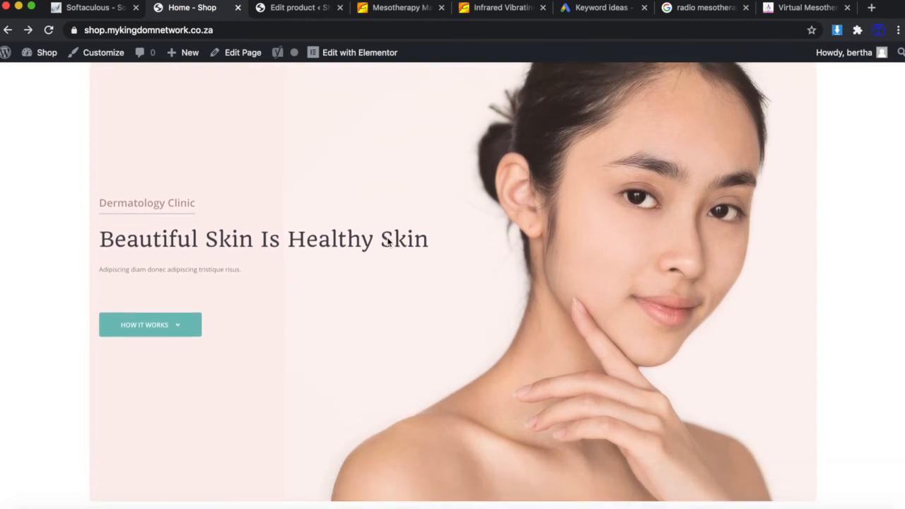
pyautogui.scroll(4, 387, 243)
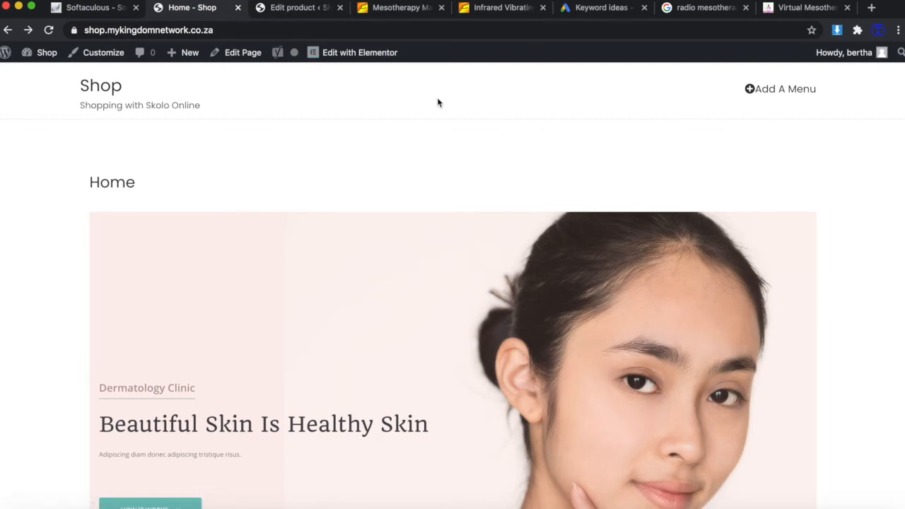
pyautogui.click(282, 8)
# In Appearance > Menus, add the My account, Cart and Shop pages to Menu 1.
pyautogui.scroll(-1, 308, 254)
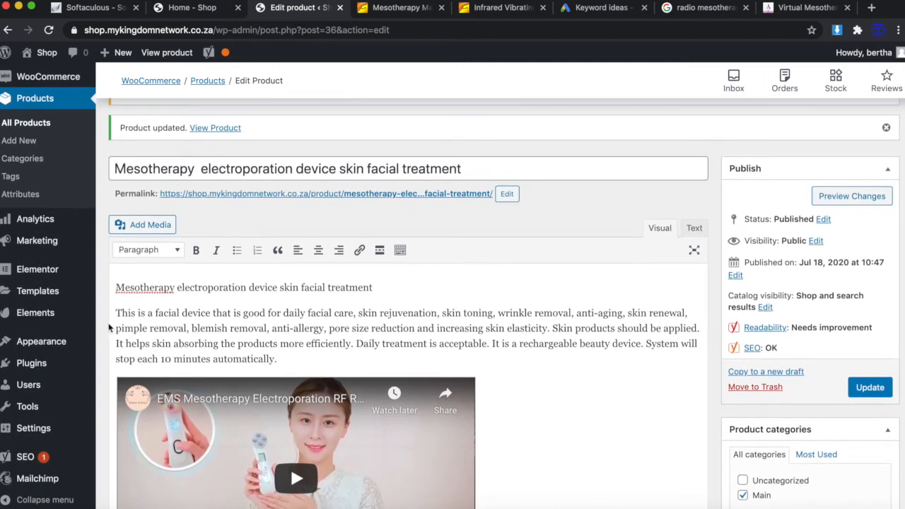
pyautogui.moveTo(48, 347)
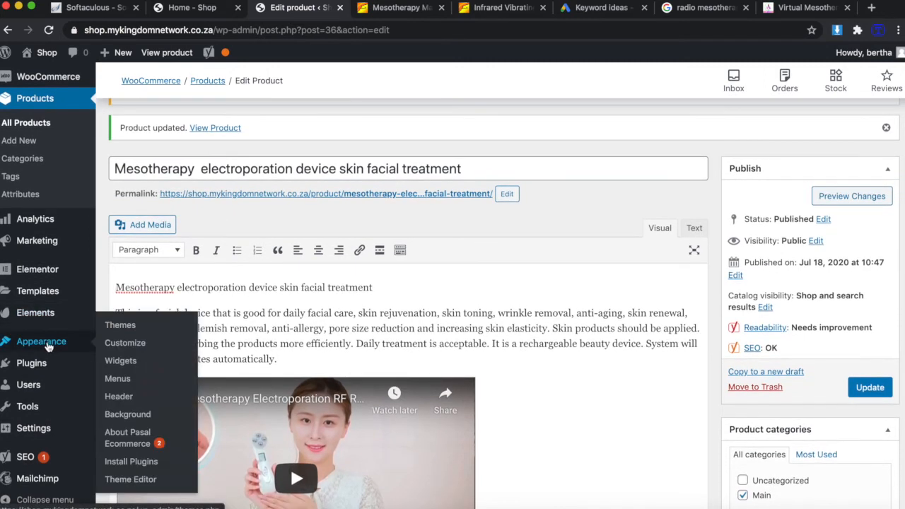
pyautogui.click(127, 383)
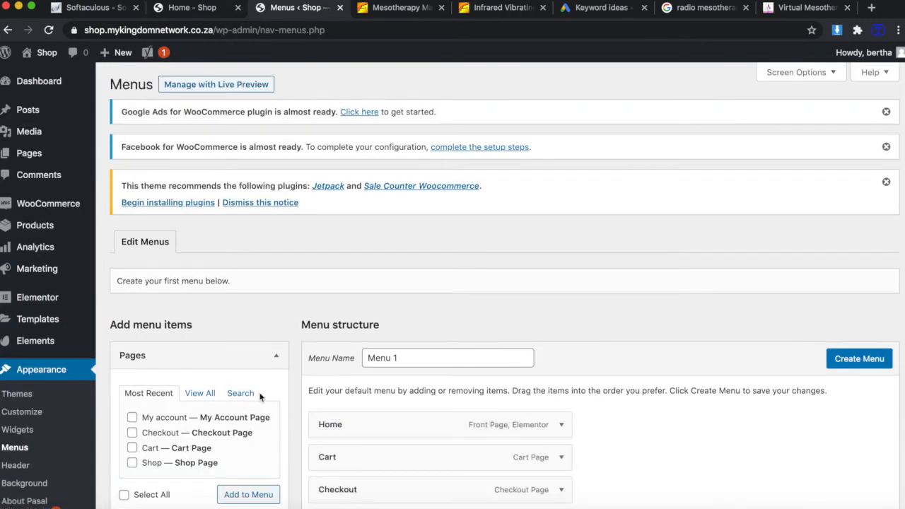
pyautogui.scroll(-3, 259, 397)
pyautogui.scroll(-2, 260, 398)
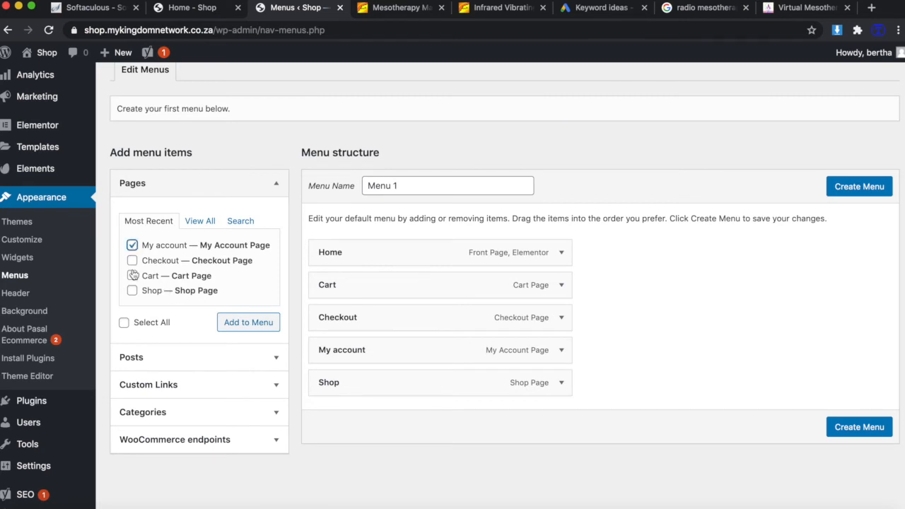
pyautogui.click(132, 276)
pyautogui.click(132, 291)
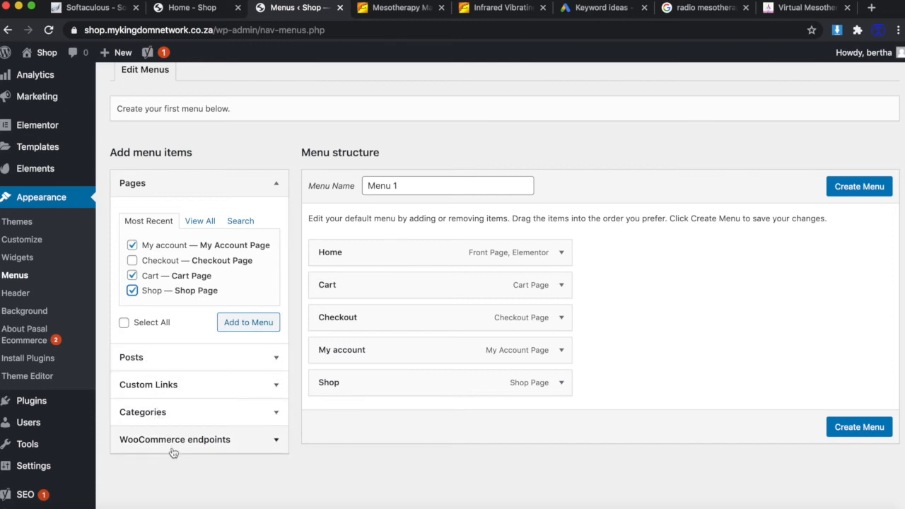
pyautogui.click(275, 329)
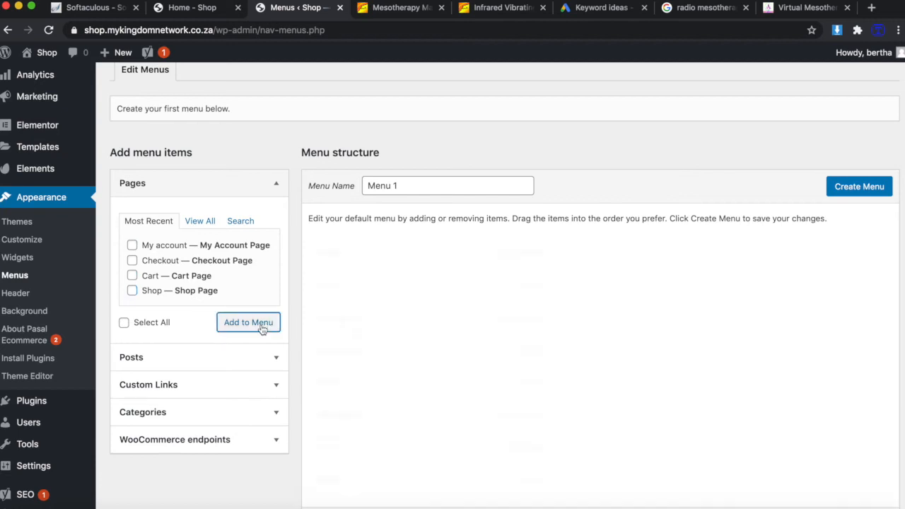
pyautogui.scroll(-1, 440, 328)
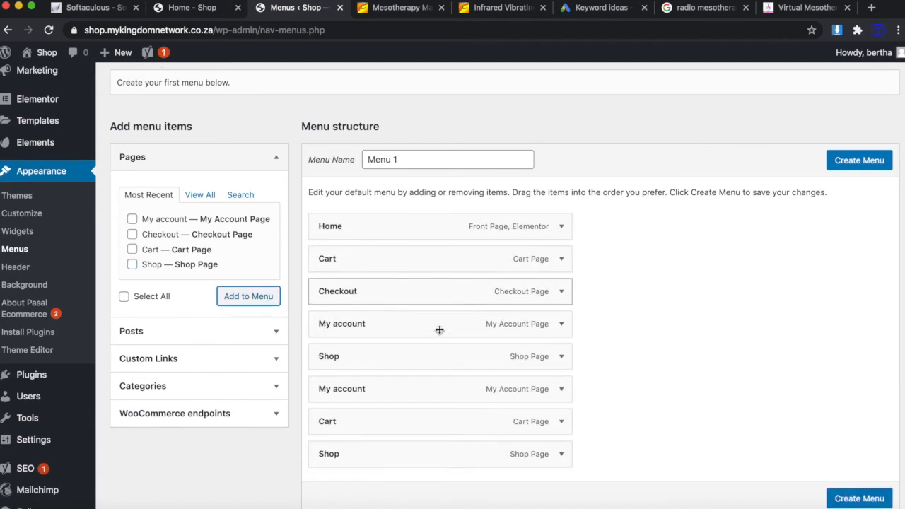
# Rename Menu 1 to Main Menu and remove the Checkout item.
pyautogui.click(405, 158)
pyautogui.moveTo(407, 157); pyautogui.dragTo(349, 163)
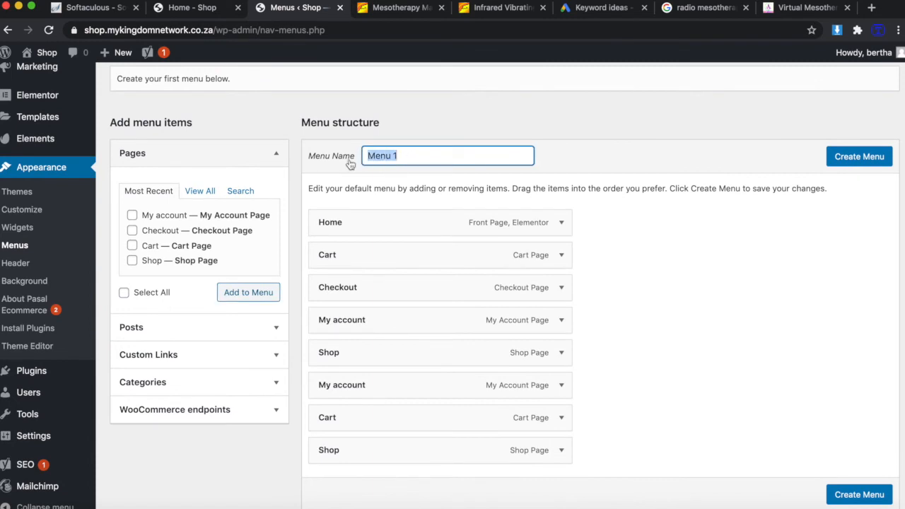
pyautogui.write('Main')
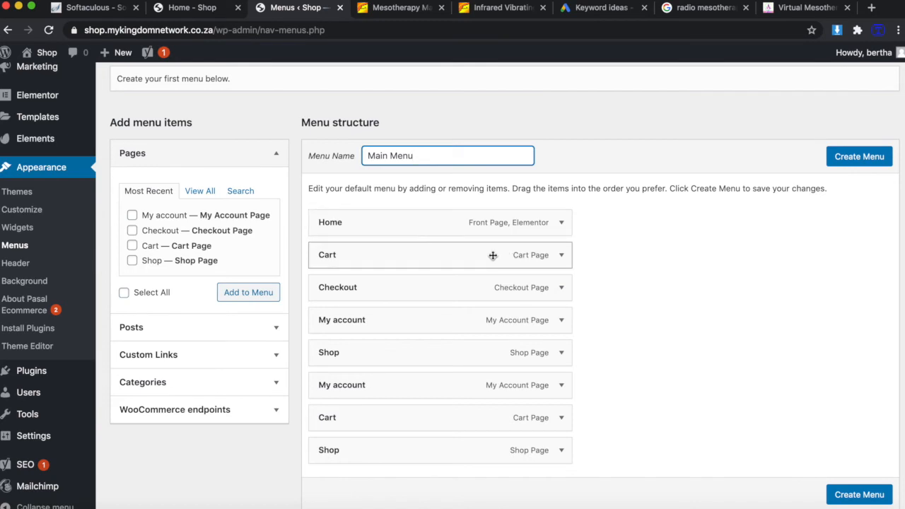
pyautogui.click(562, 289)
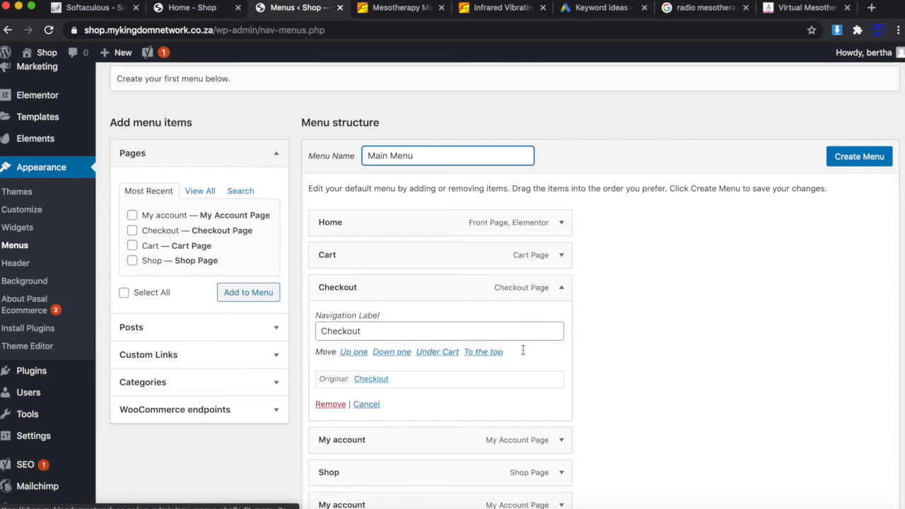
pyautogui.click(330, 405)
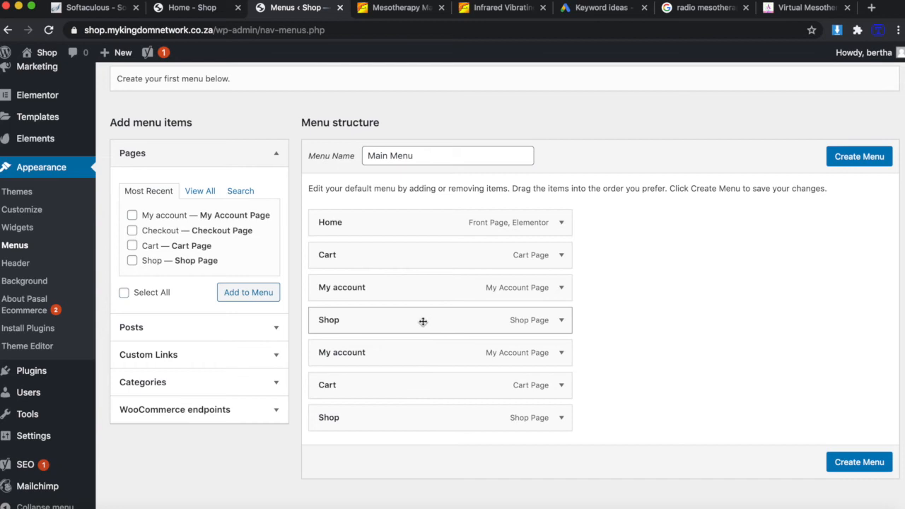
# Remove the duplicate My account, Cart and Shop items, move Shop below Home, and create the menu.
pyautogui.click(561, 352)
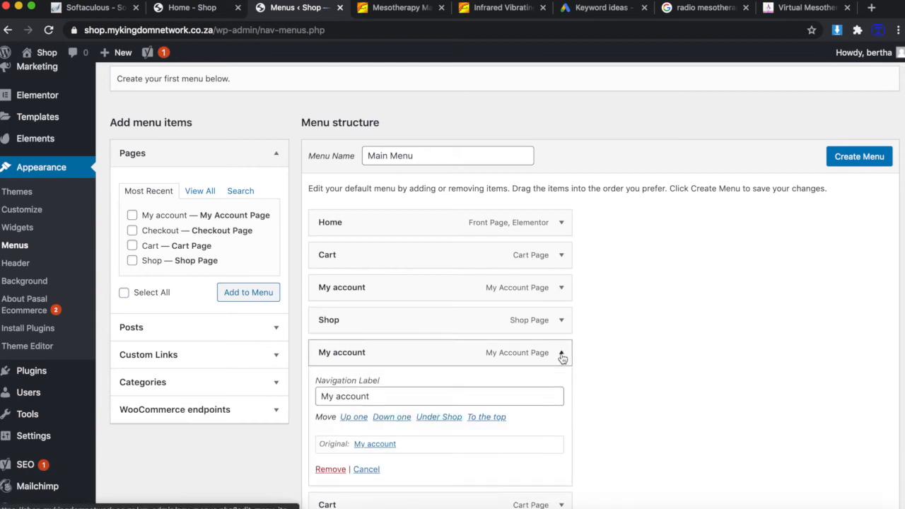
pyautogui.click(331, 470)
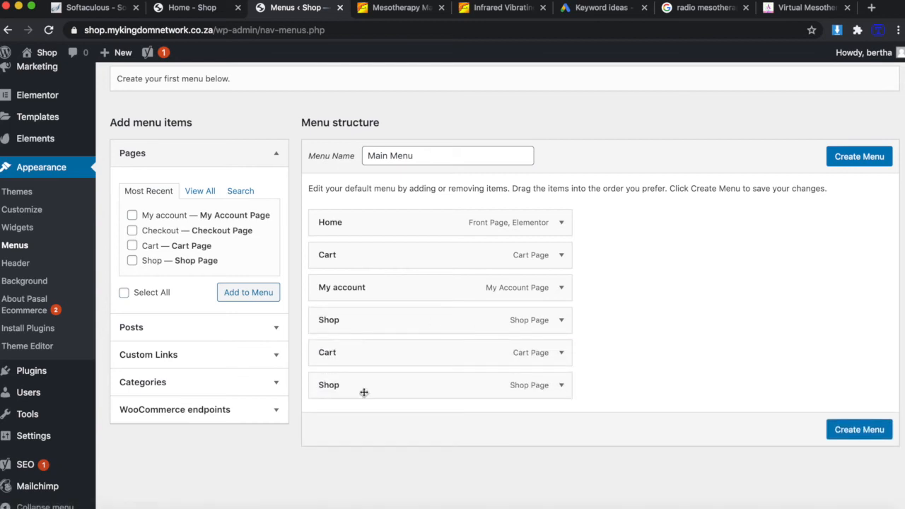
pyautogui.click(563, 352)
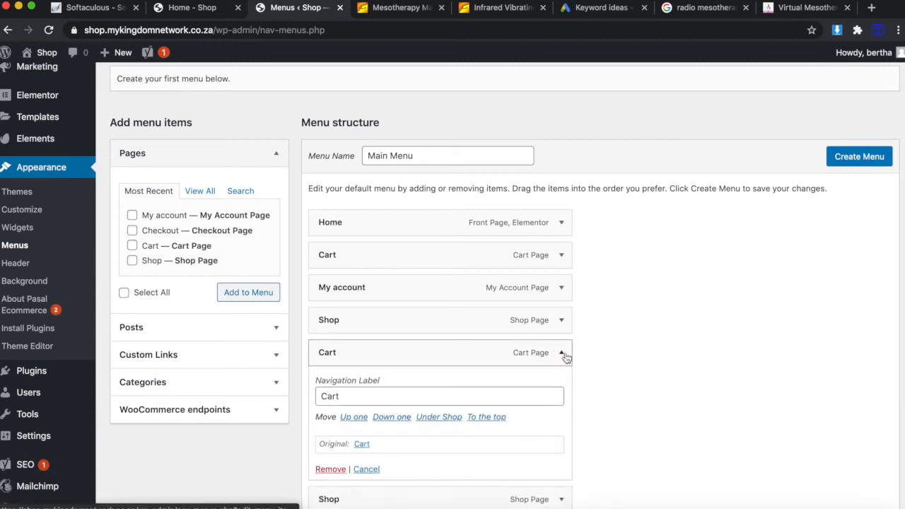
pyautogui.click(332, 469)
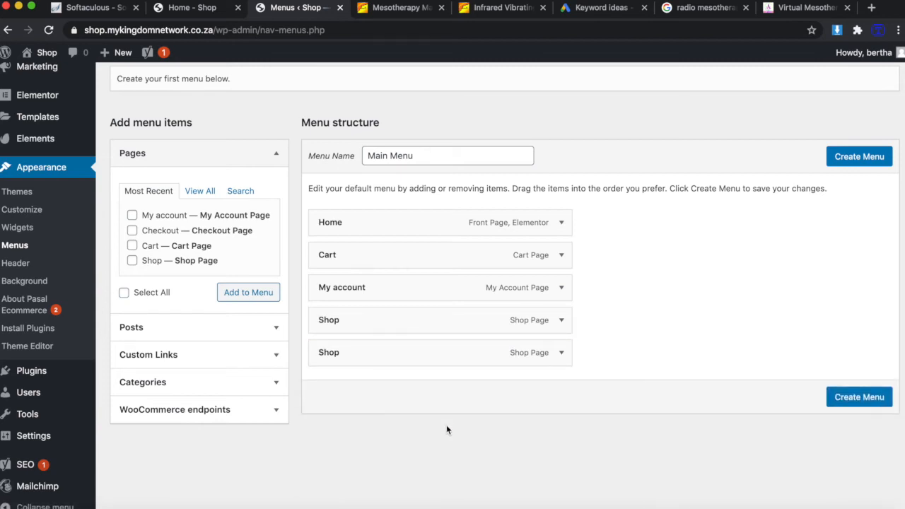
pyautogui.click(562, 352)
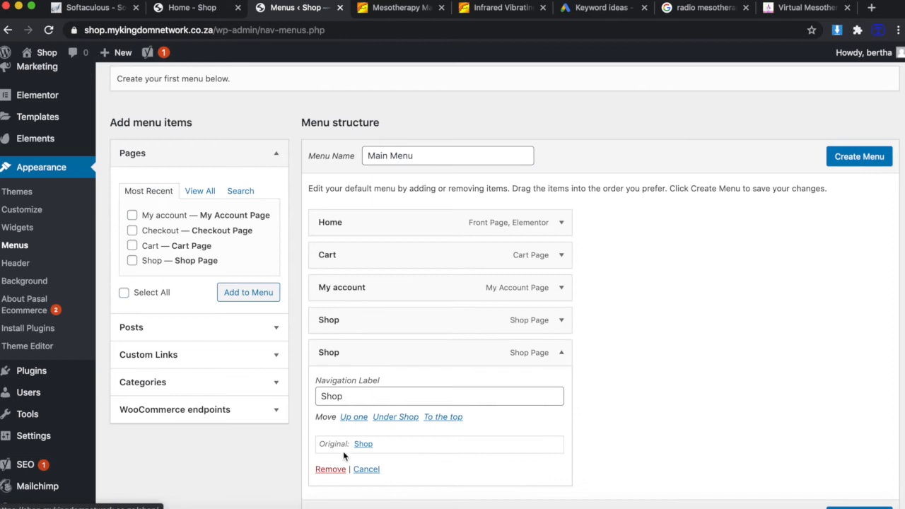
pyautogui.click(330, 469)
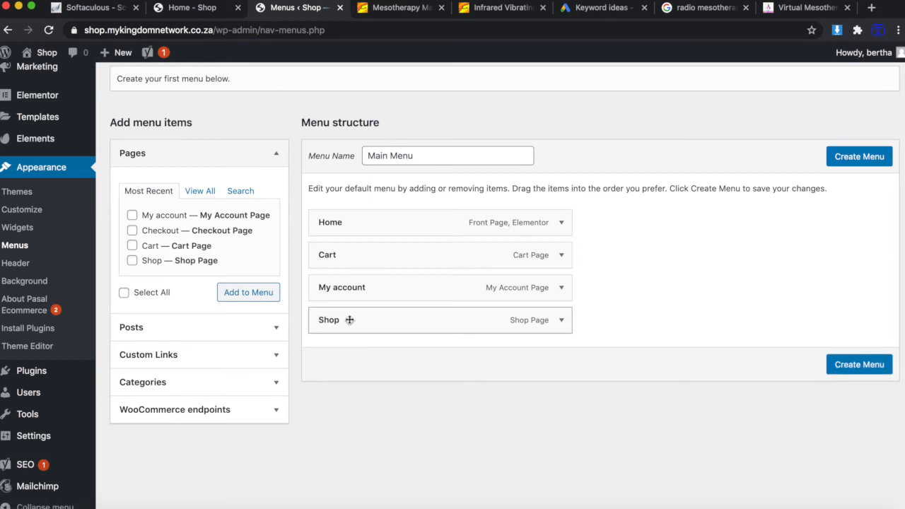
pyautogui.moveTo(355, 320); pyautogui.dragTo(339, 260)
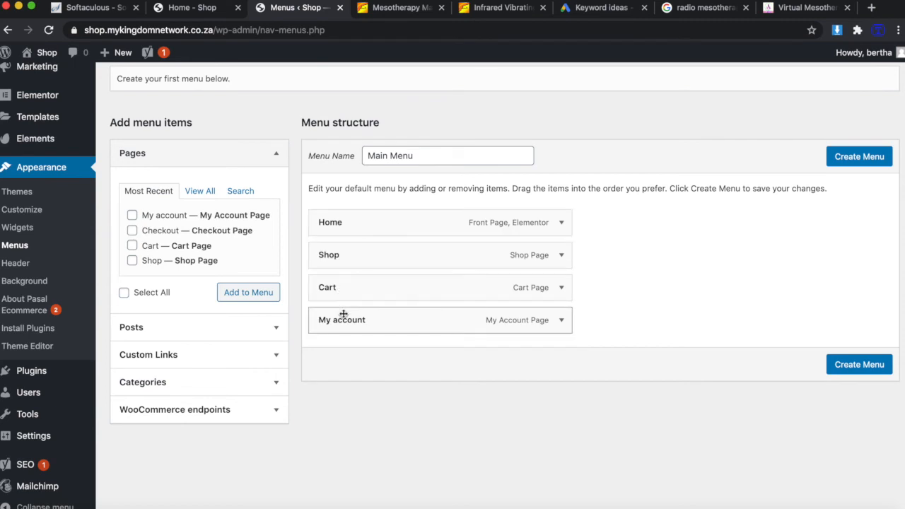
pyautogui.click(863, 157)
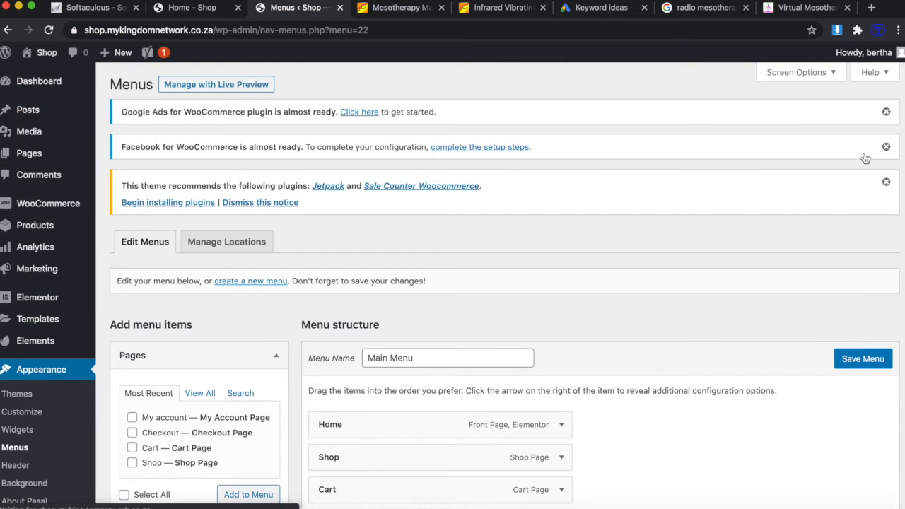
# Reload the store's home page to check whether the header menu appears.
pyautogui.scroll(-1, 704, 222)
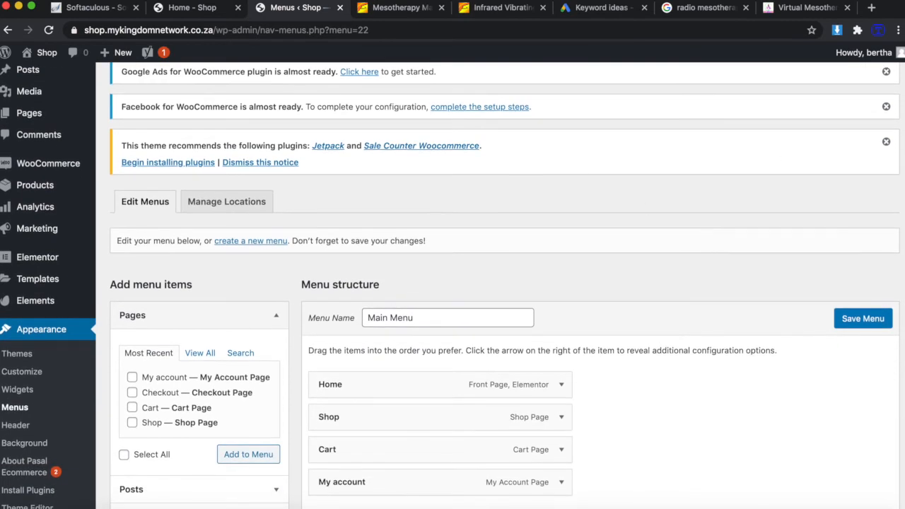
pyautogui.click(194, 9)
pyautogui.click(49, 30)
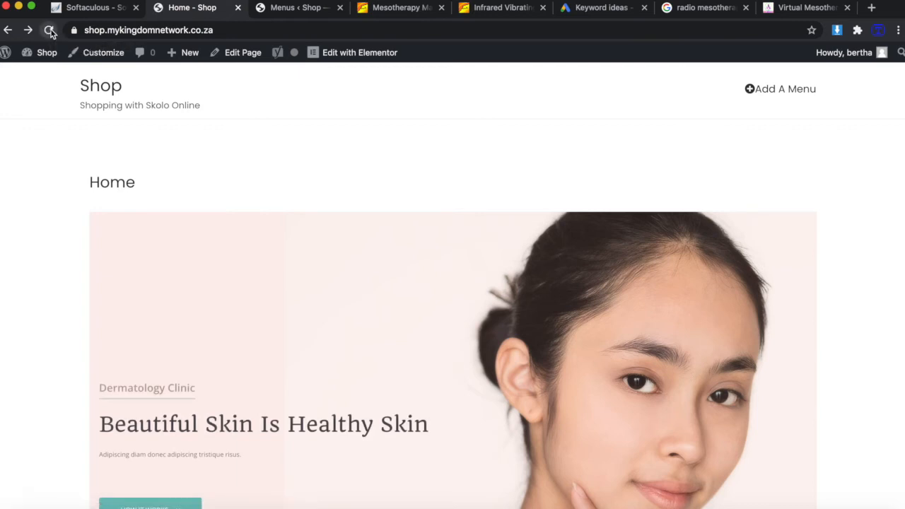
pyautogui.click(49, 31)
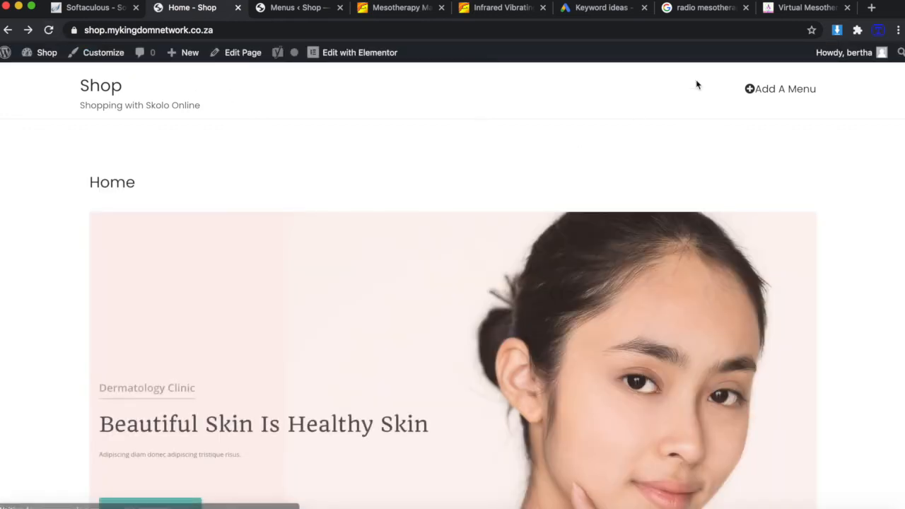
# Assign the menu to the Main Menu display location and save it.
pyautogui.click(762, 92)
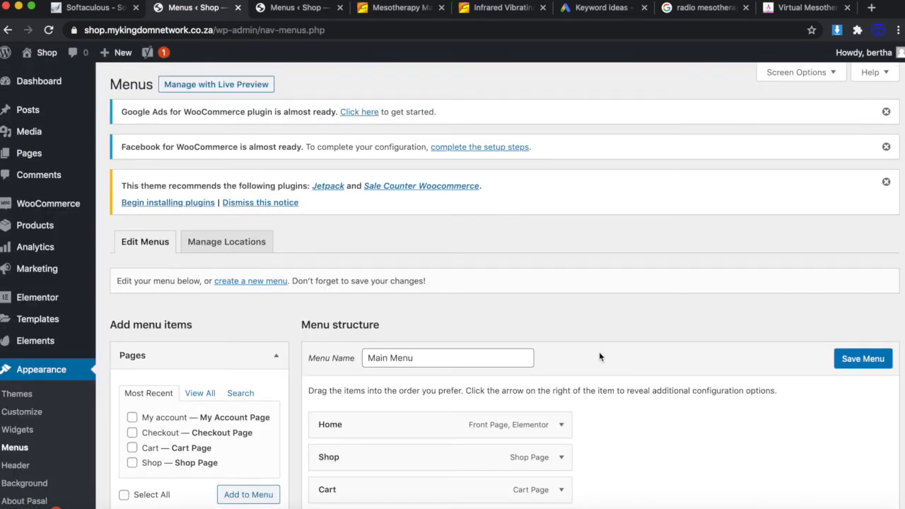
pyautogui.scroll(-3, 599, 357)
pyautogui.click(867, 205)
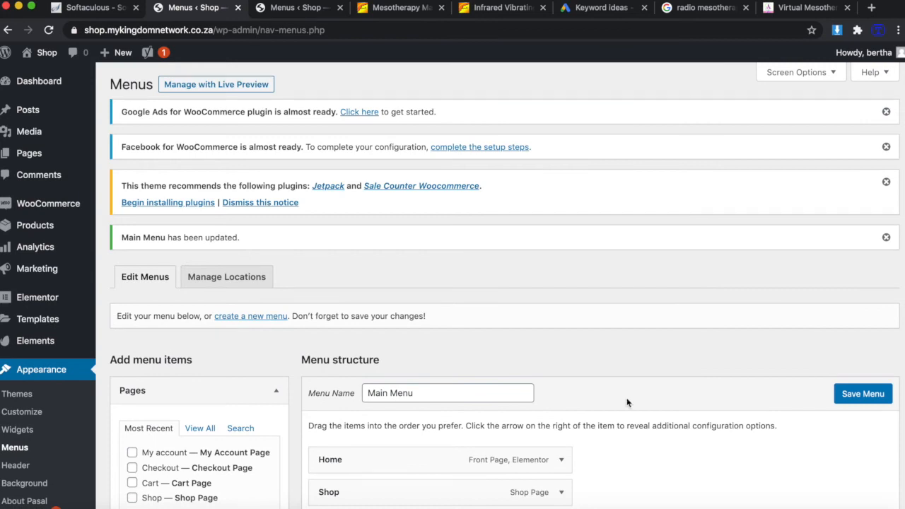
pyautogui.scroll(-3, 627, 397)
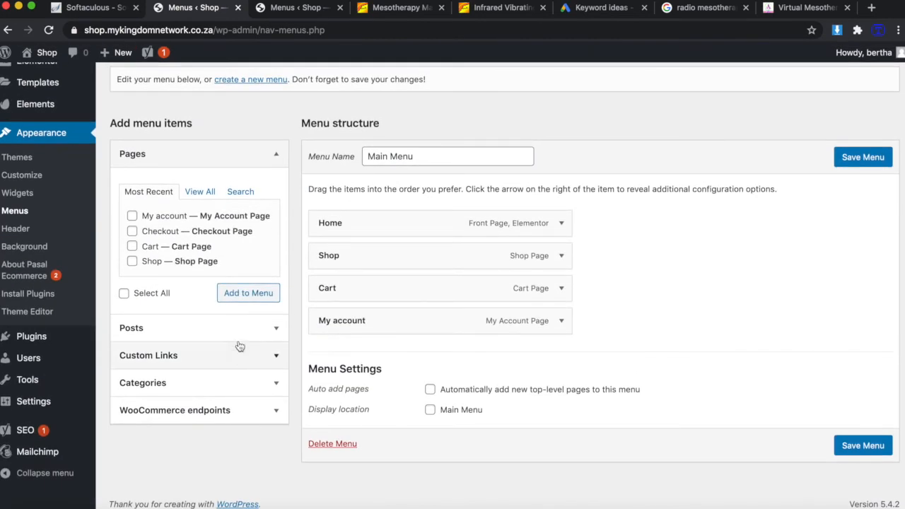
pyautogui.moveTo(57, 362)
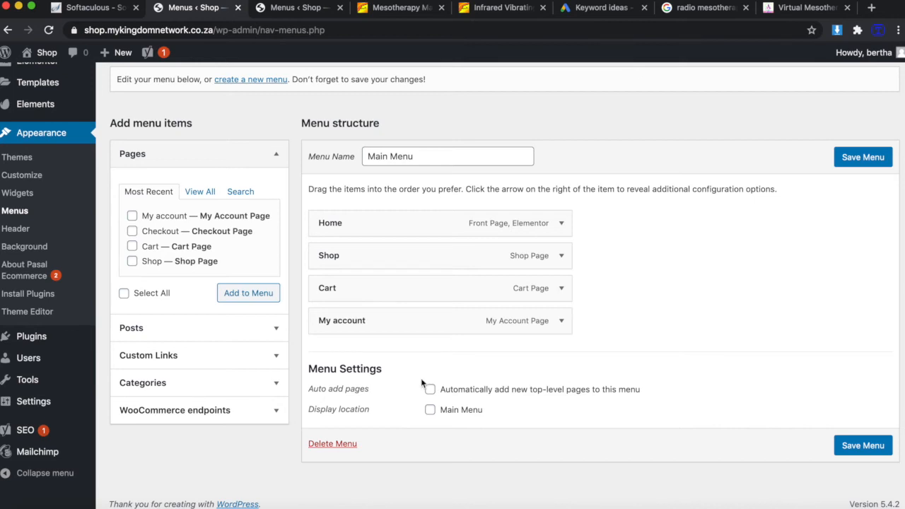
pyautogui.scroll(1, 425, 386)
pyautogui.click(432, 417)
pyautogui.click(862, 453)
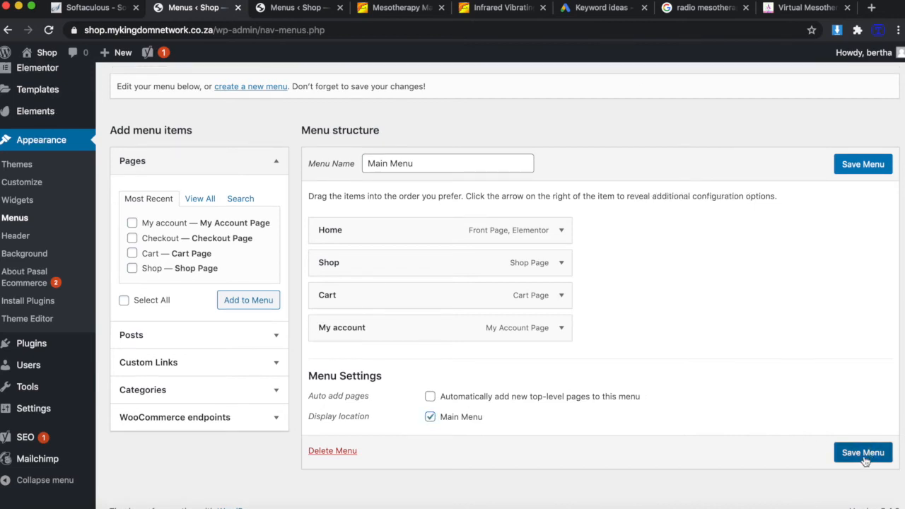
# Load the store's home page to confirm Home, Shop, Cart and My Account in the header.
pyautogui.moveTo(357, 30); pyautogui.dragTo(249, 30)
pyautogui.press('BackSpace')
pyautogui.press('Return')
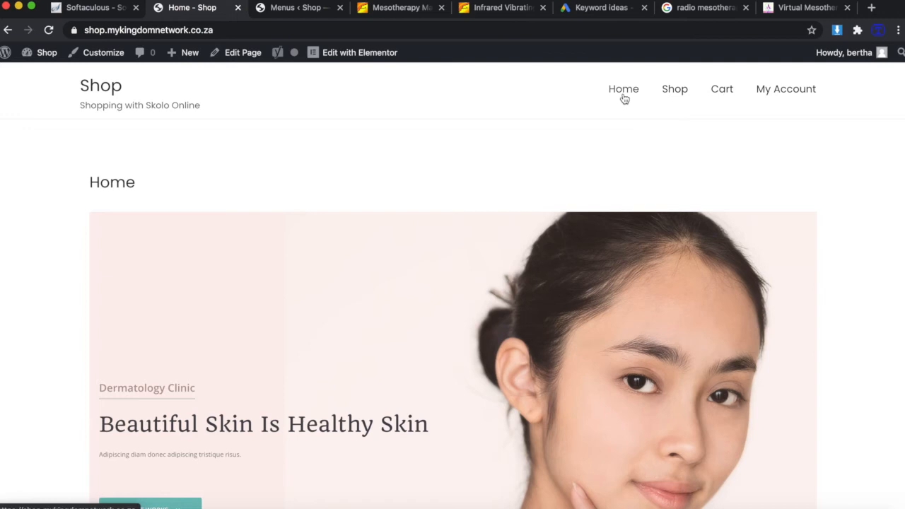
pyautogui.scroll(-3, 493, 180)
pyautogui.scroll(3, 492, 179)
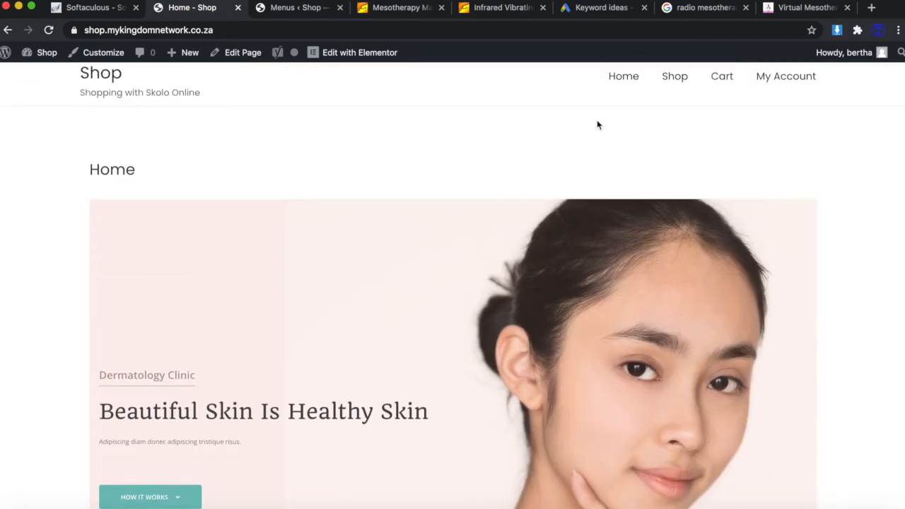
pyautogui.click(679, 77)
pyautogui.scroll(-1, 493, 238)
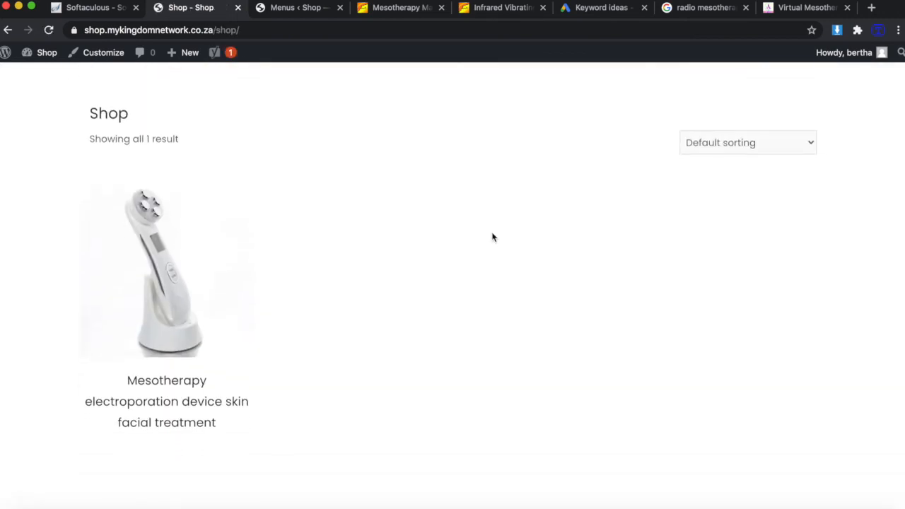
pyautogui.scroll(2, 344, 311)
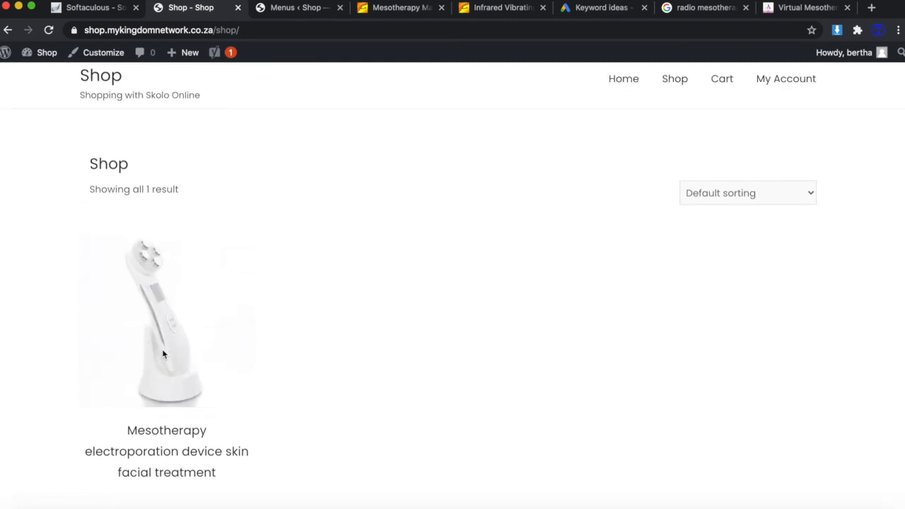
pyautogui.click(156, 432)
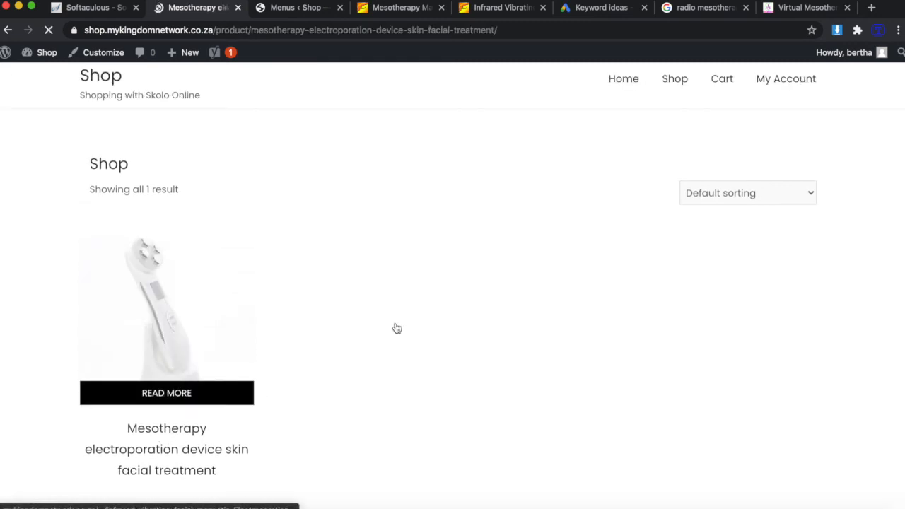
pyautogui.scroll(-2, 477, 275)
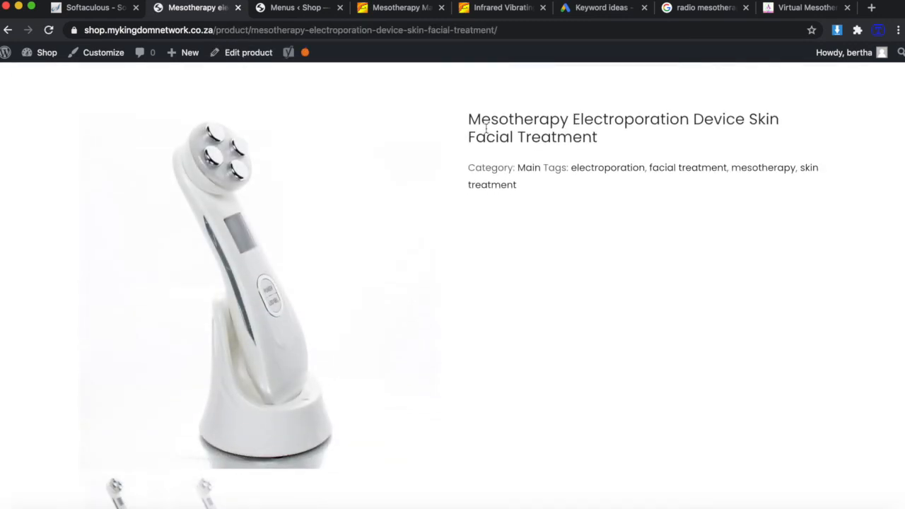
pyautogui.scroll(-10, 385, 253)
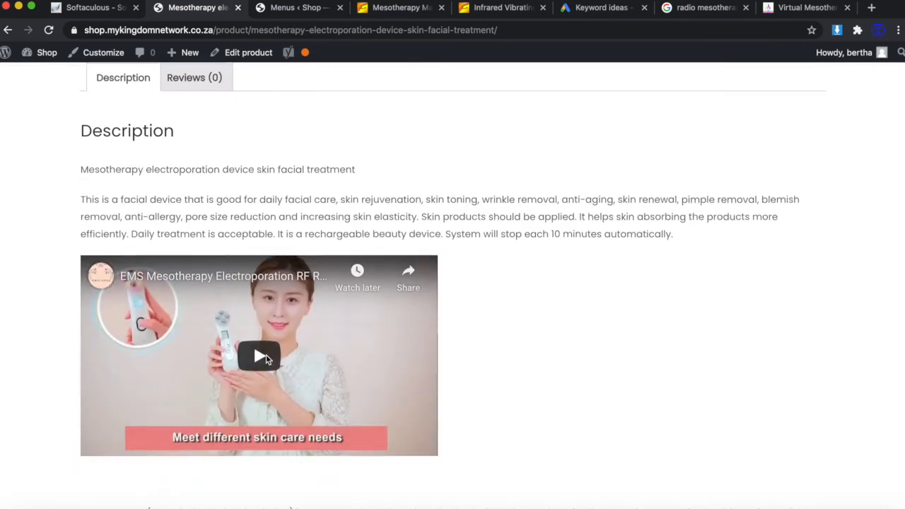
pyautogui.scroll(11, 539, 251)
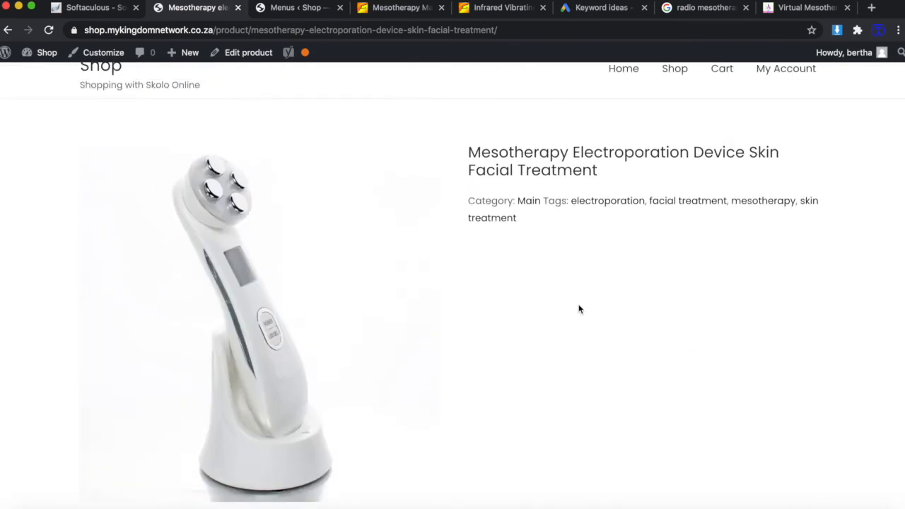
pyautogui.scroll(-2, 580, 307)
pyautogui.scroll(-8, 604, 295)
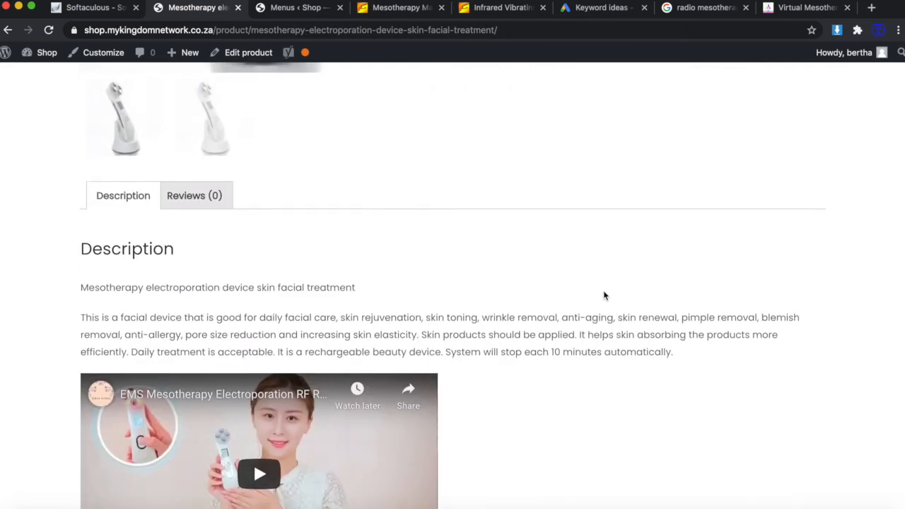
pyautogui.scroll(-4, 257, 87)
pyautogui.scroll(5, 272, 84)
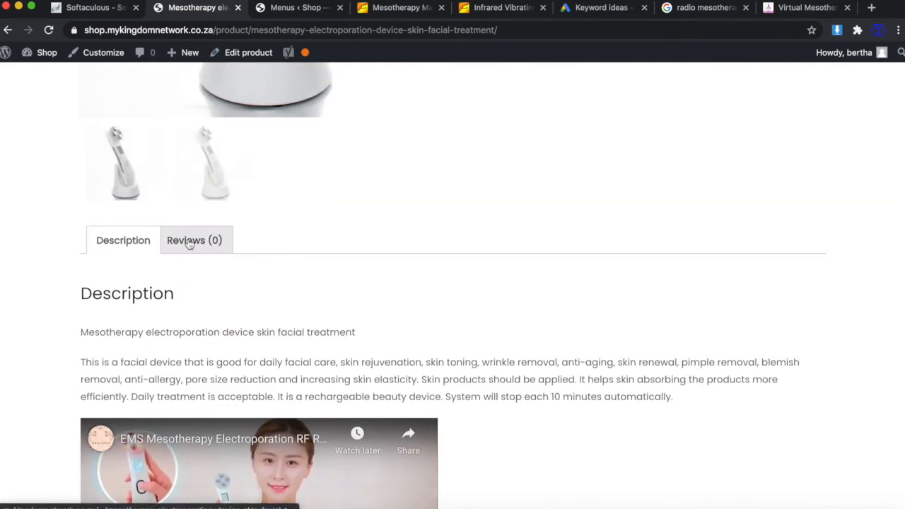
pyautogui.click(196, 236)
pyautogui.scroll(-5, 375, 304)
pyautogui.scroll(5, 375, 304)
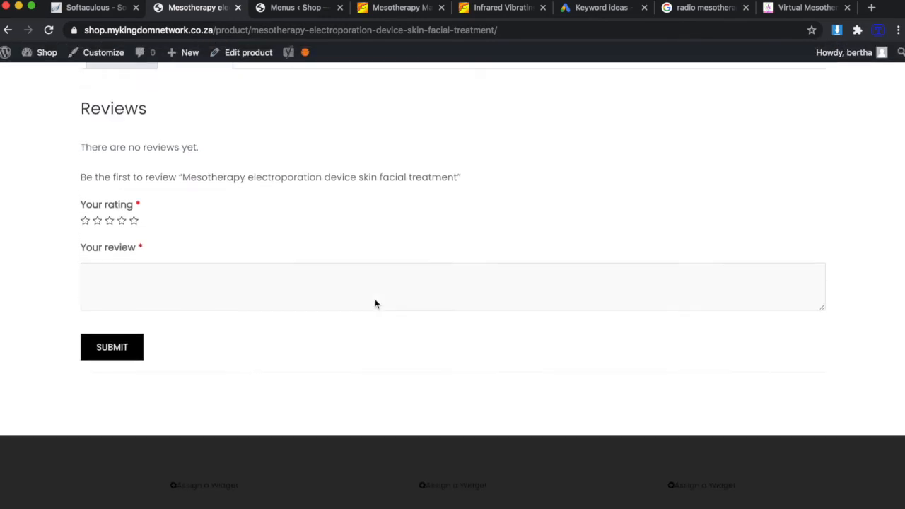
pyautogui.click(132, 180)
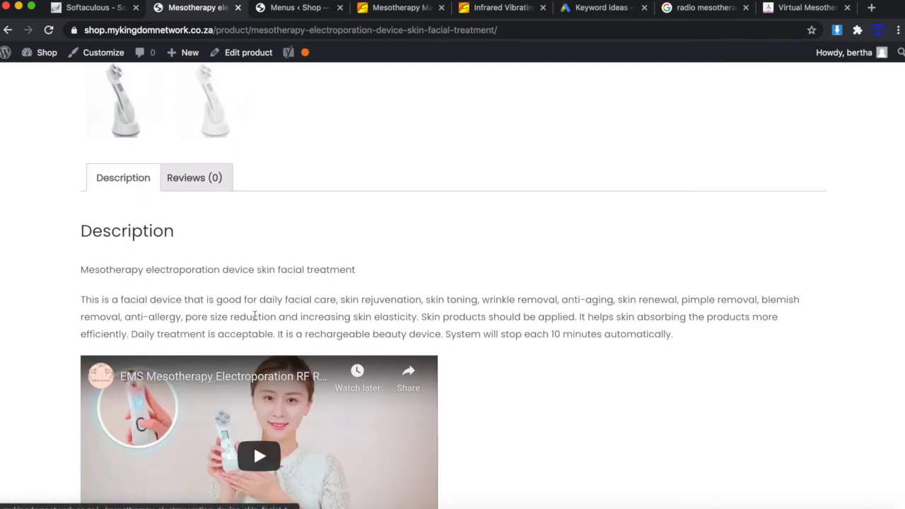
pyautogui.scroll(-3, 255, 316)
pyautogui.scroll(-3, 421, 380)
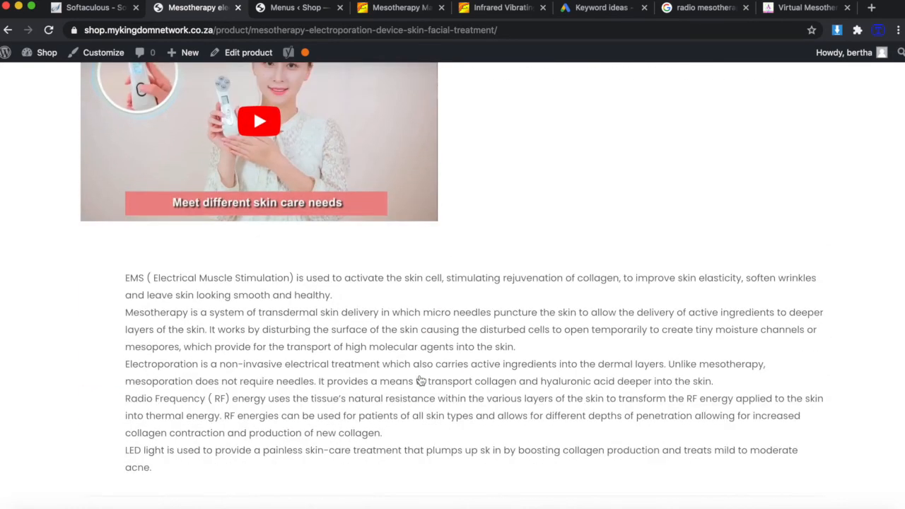
pyautogui.scroll(-4, 362, 395)
pyautogui.scroll(5, 361, 395)
pyautogui.scroll(10, 362, 395)
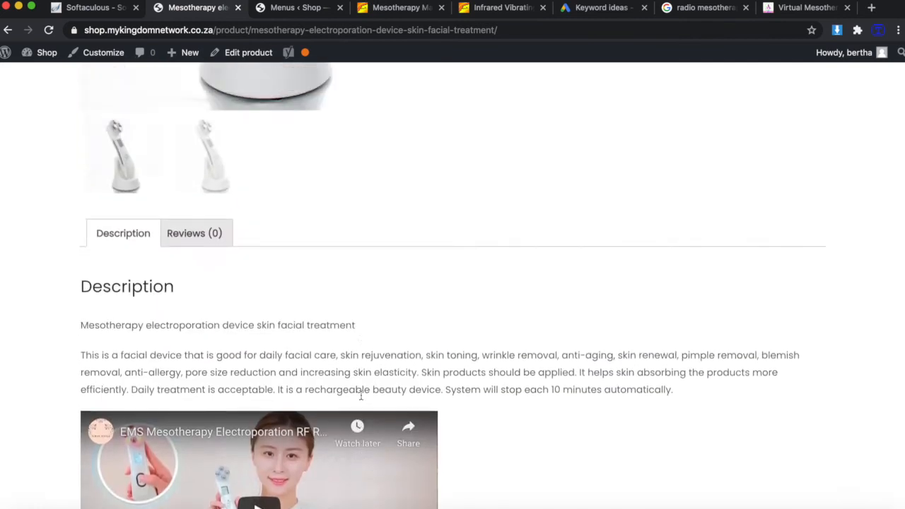
pyautogui.scroll(-5, 648, 312)
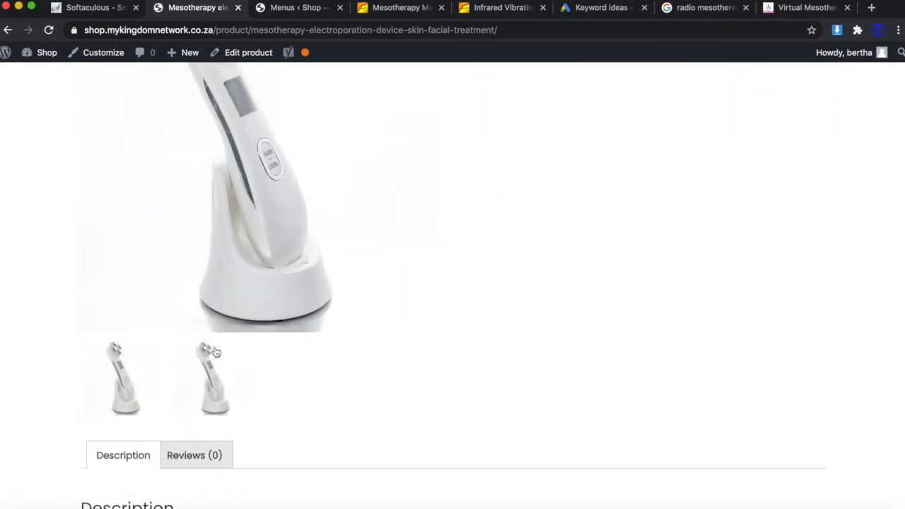
# In the mesotherapy product's editor, remove the existing gallery image.
pyautogui.click(248, 55)
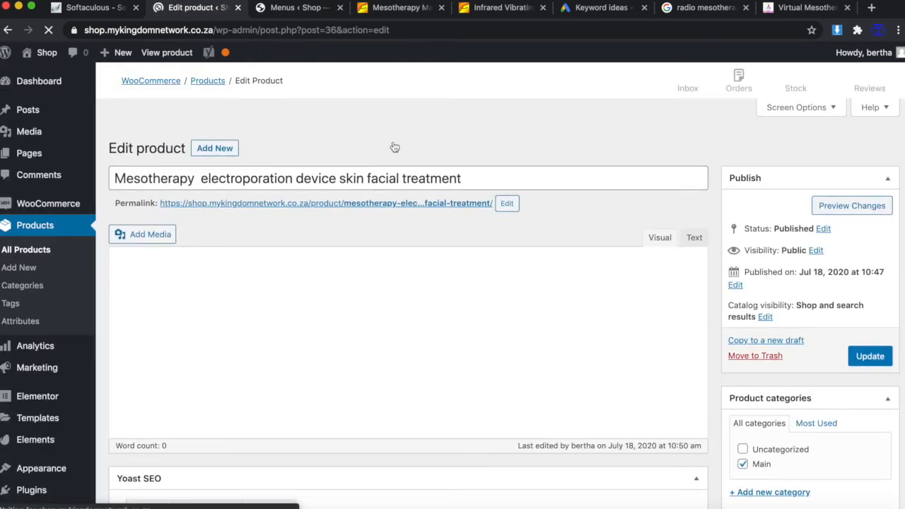
pyautogui.scroll(-3, 531, 345)
pyautogui.scroll(-3, 531, 345)
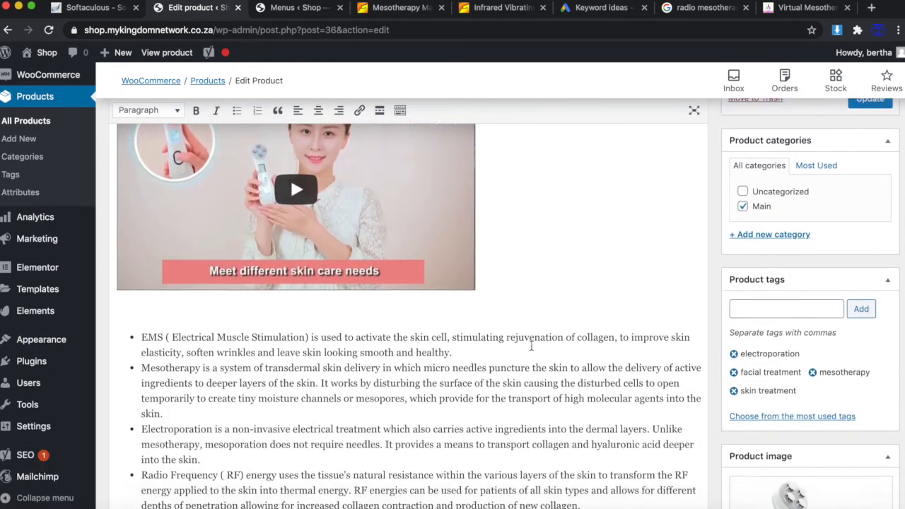
pyautogui.scroll(-3, 758, 429)
pyautogui.scroll(-1, 759, 429)
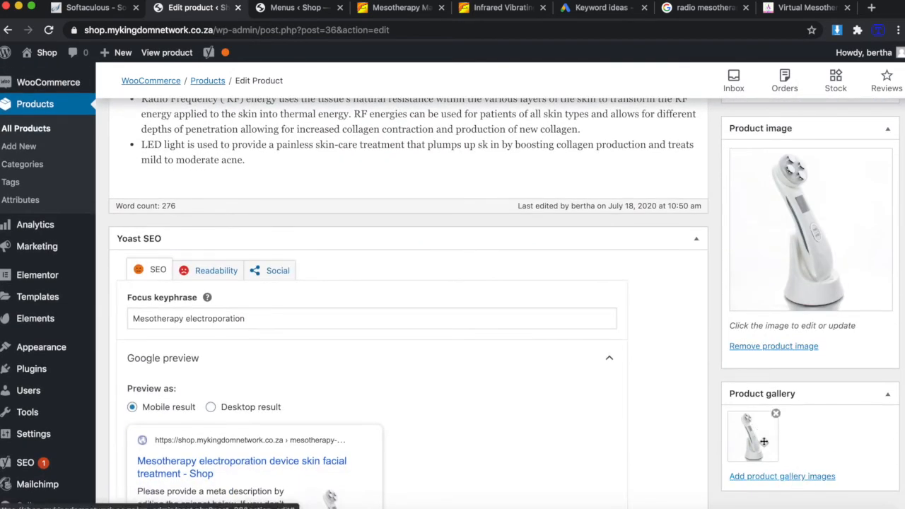
pyautogui.click(775, 414)
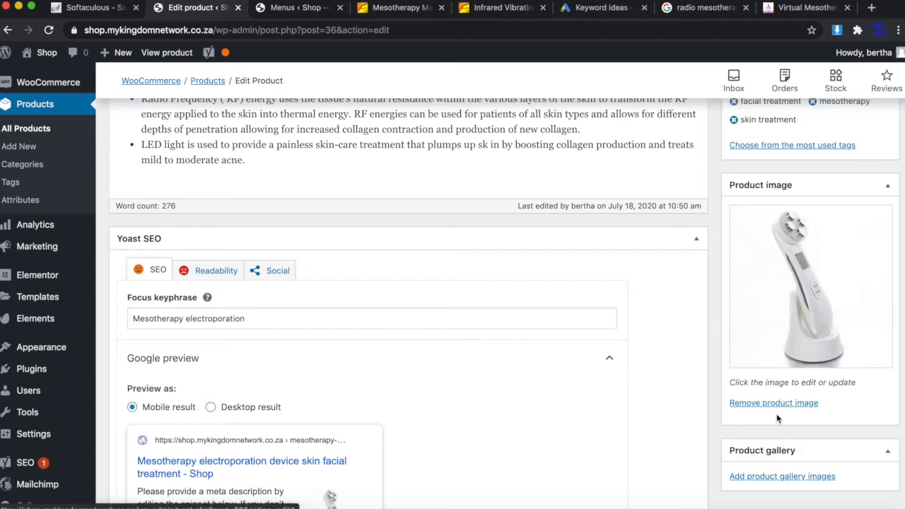
# Upload three device photos from Downloads and add them to the product gallery.
pyautogui.scroll(-2, 801, 339)
pyautogui.scroll(-3, 801, 332)
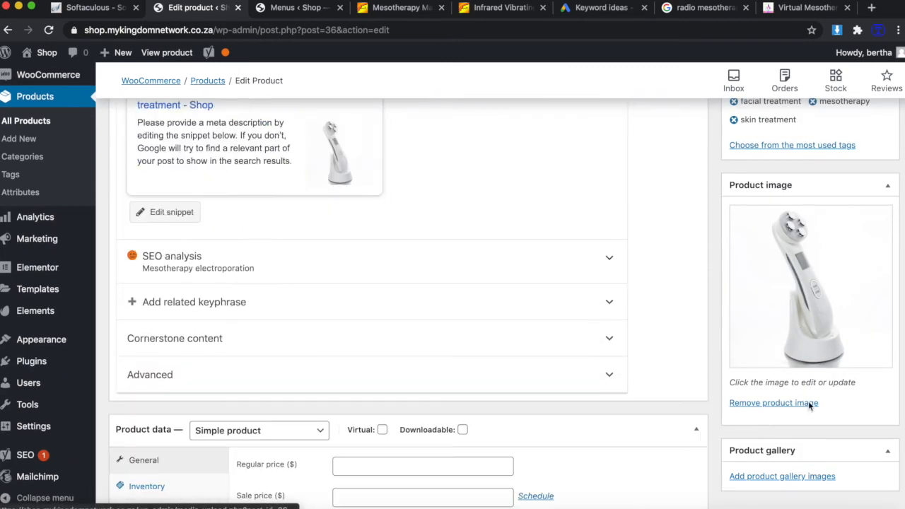
pyautogui.click(791, 478)
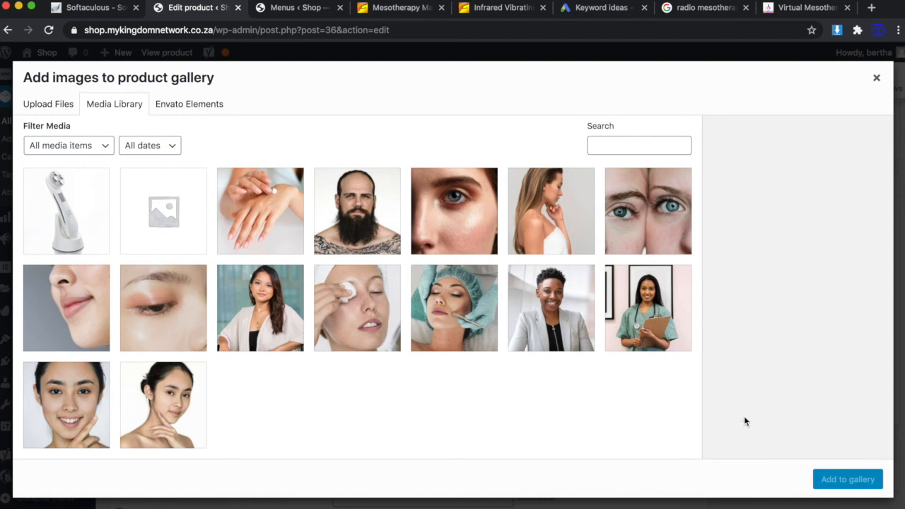
pyautogui.click(47, 109)
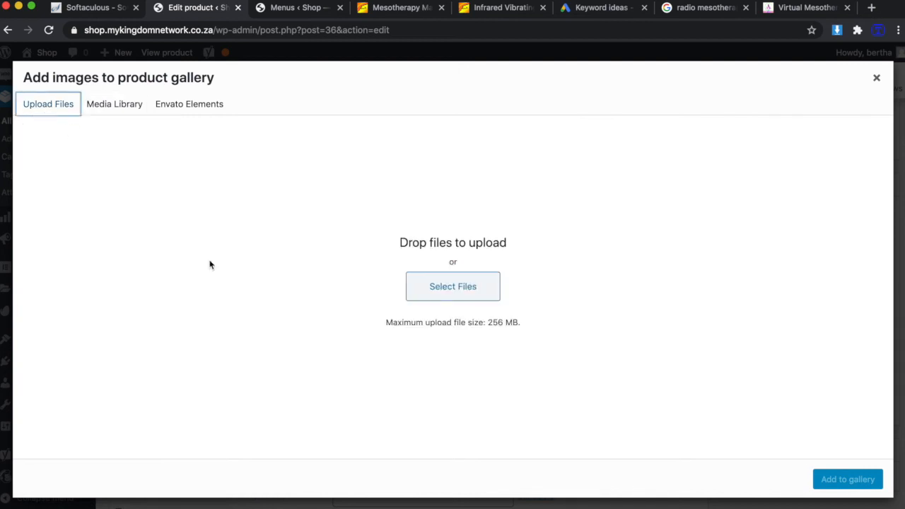
pyautogui.click(463, 287)
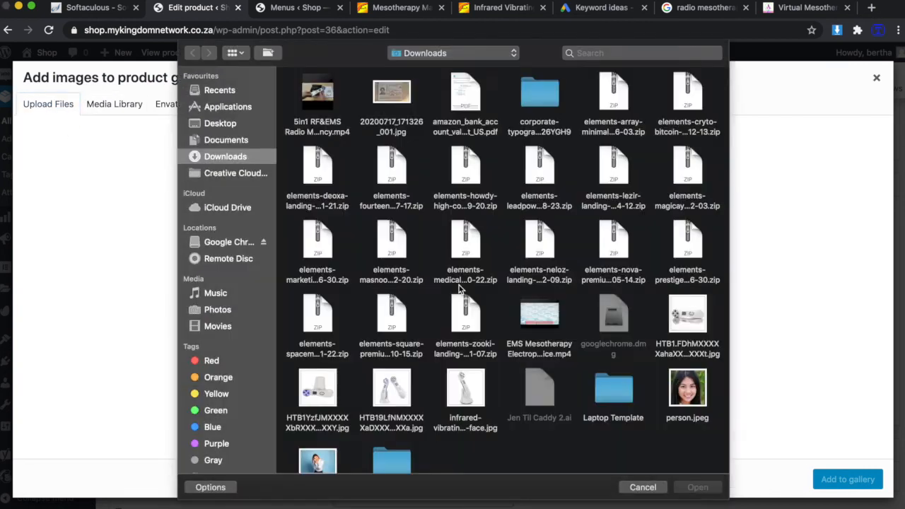
pyautogui.scroll(-1, 586, 410)
pyautogui.scroll(-1, 587, 410)
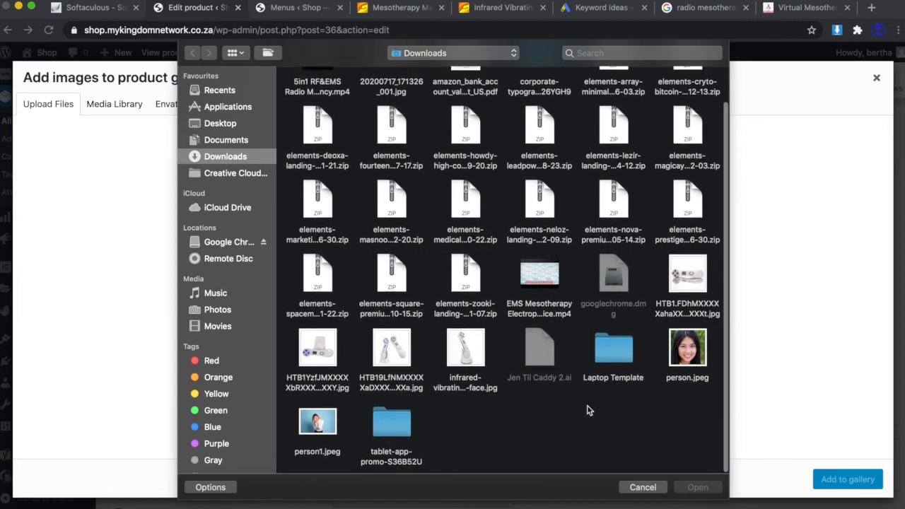
pyautogui.click(691, 276)
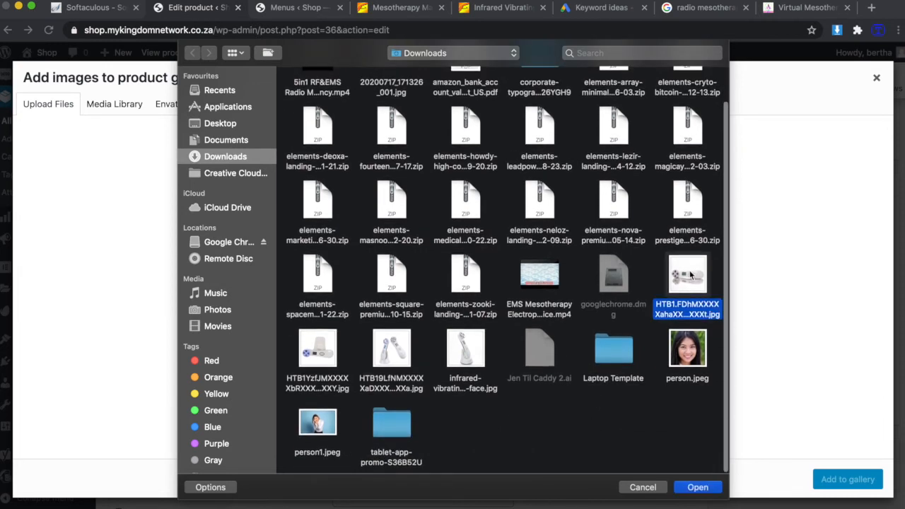
pyautogui.keyDown('super'); pyautogui.click(325, 346); pyautogui.keyUp('super')
pyautogui.keyDown('super'); pyautogui.click(393, 343); pyautogui.keyUp('super')
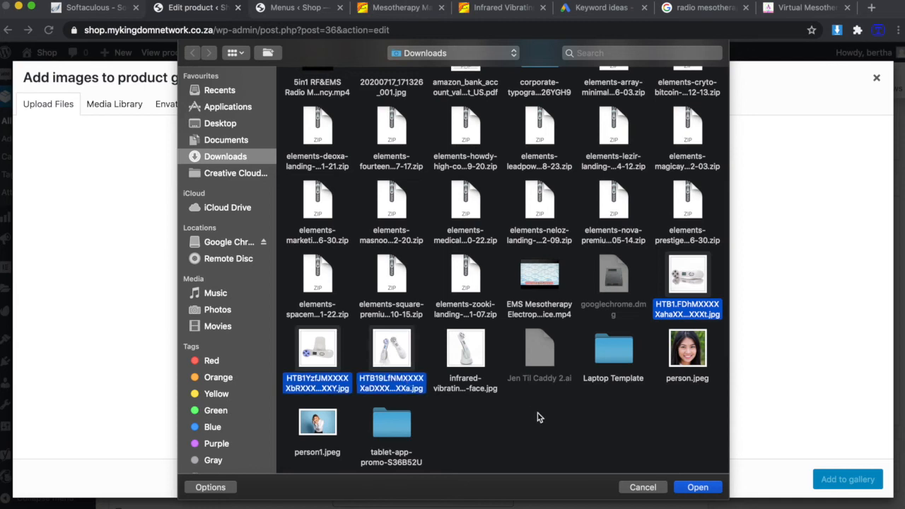
pyautogui.click(705, 489)
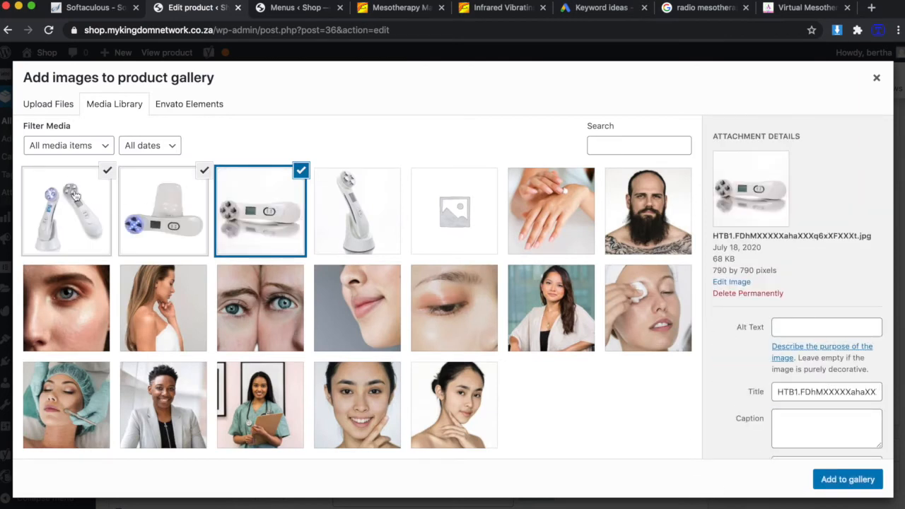
pyautogui.click(848, 479)
# Put the cursor in the Regular price field, then switch to the radio mesotherapy electroporation search results.
pyautogui.scroll(-5, 624, 410)
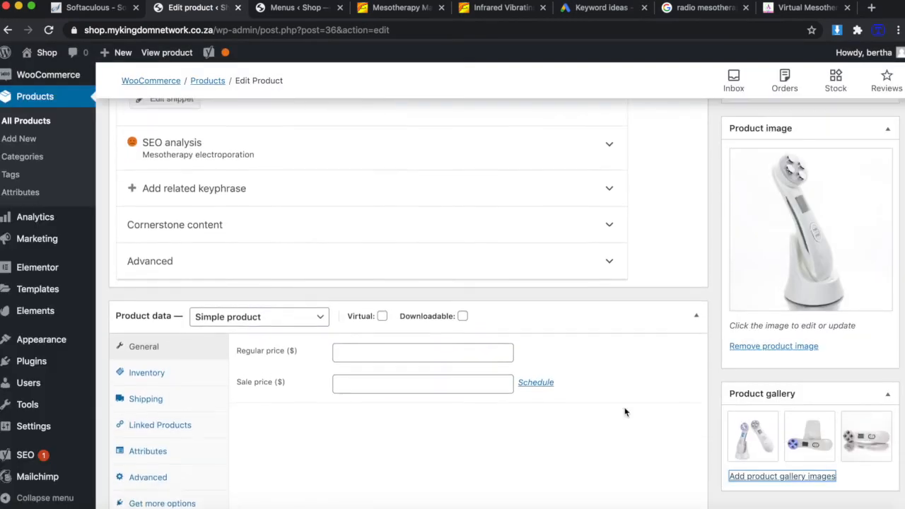
pyautogui.click(374, 271)
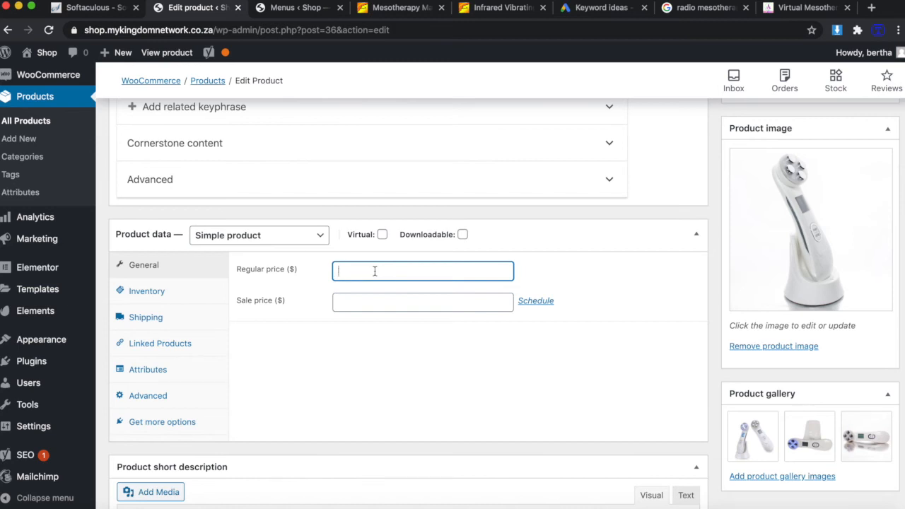
pyautogui.click(711, 10)
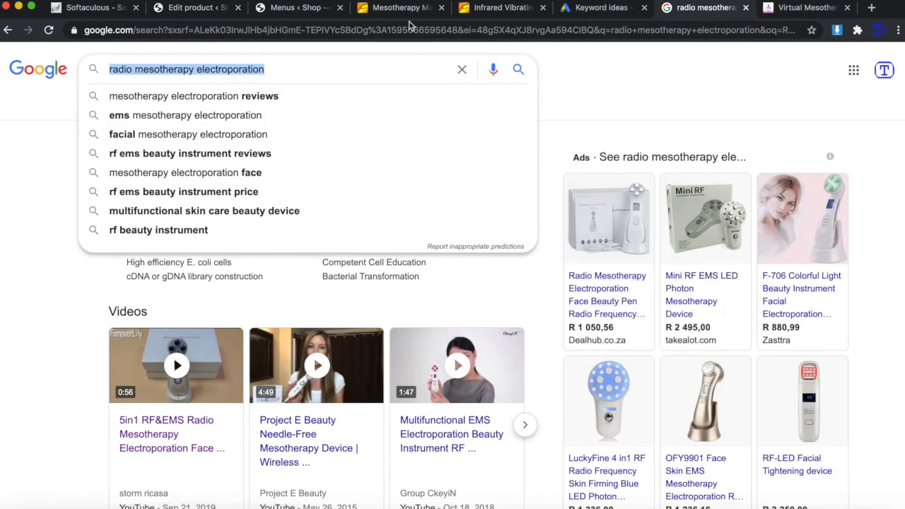
# Check the Alibaba infrared device's US$13,71–US$24,00 price, then return to the WordPress Menus screen.
pyautogui.click(496, 11)
pyautogui.scroll(6, 663, 290)
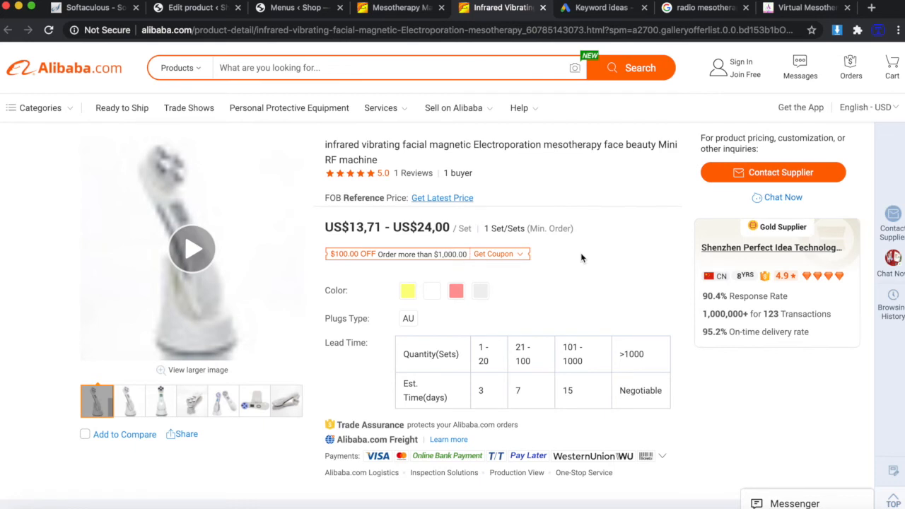
pyautogui.click(284, 11)
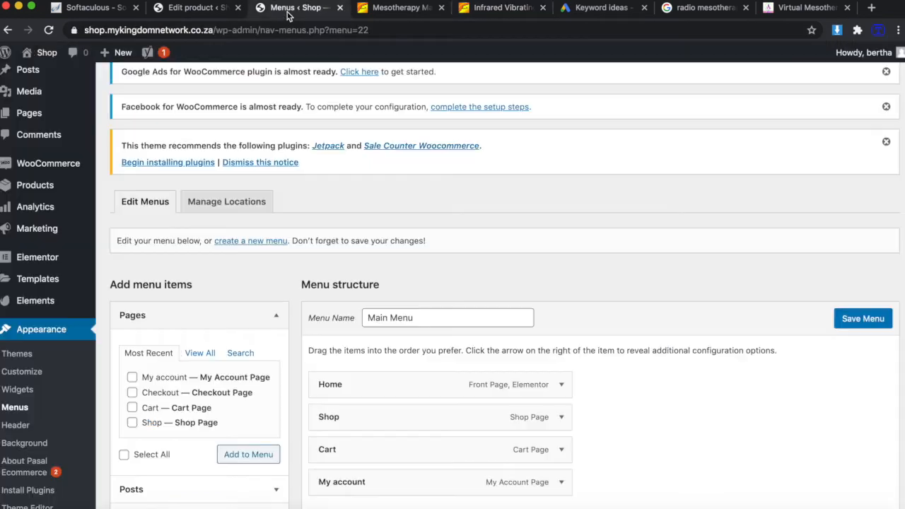
# Enter a regular price of 999 and an inventory SKU of 1 for the product.
pyautogui.click(191, 11)
pyautogui.write('999')
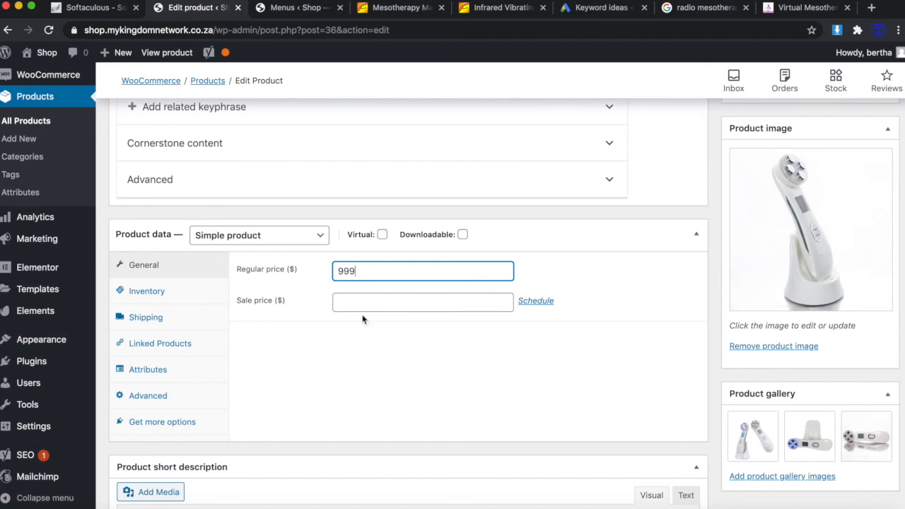
pyautogui.click(359, 308)
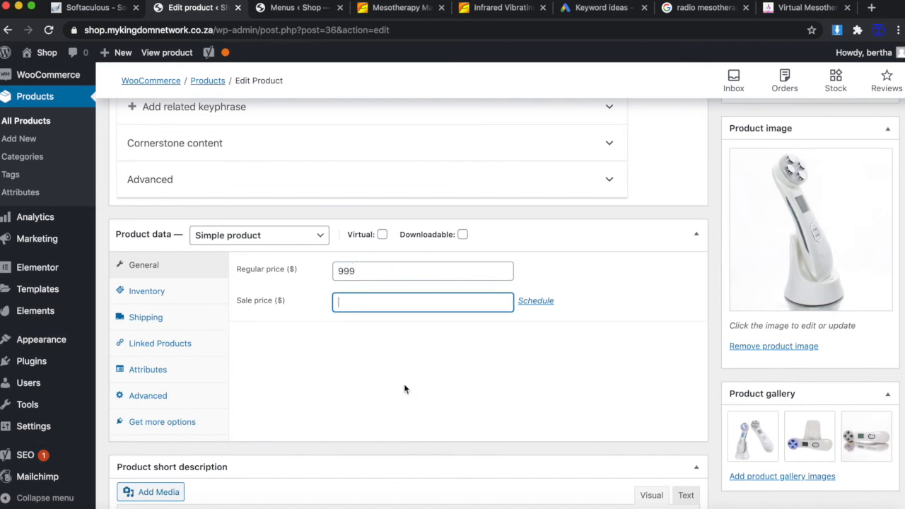
pyautogui.click(157, 295)
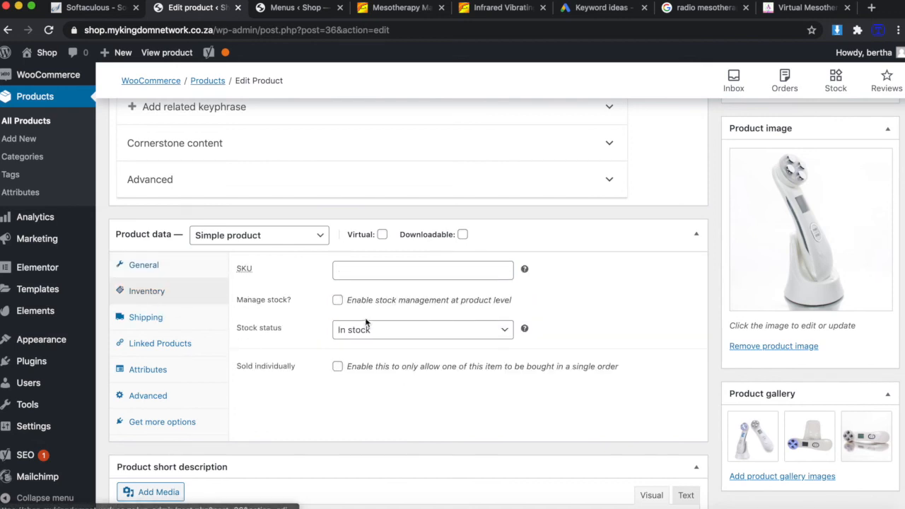
pyautogui.click(371, 273)
pyautogui.write('1')
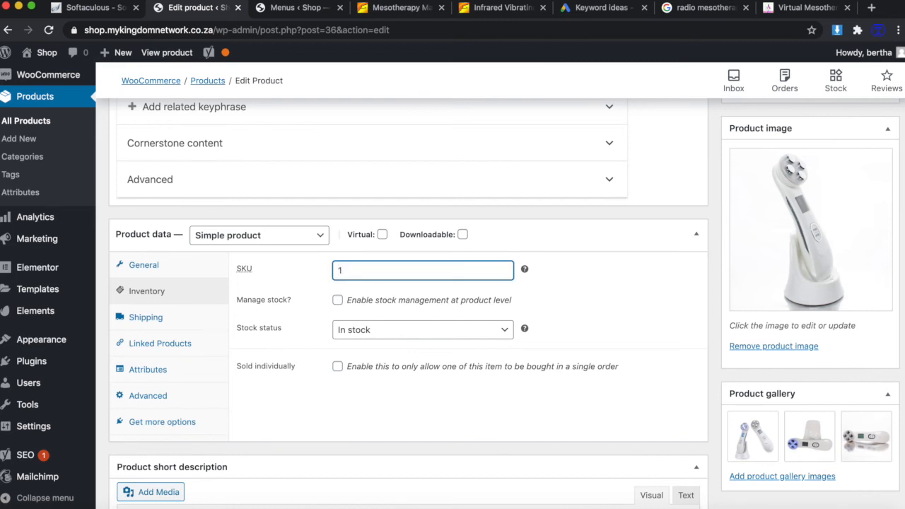
pyautogui.click(357, 394)
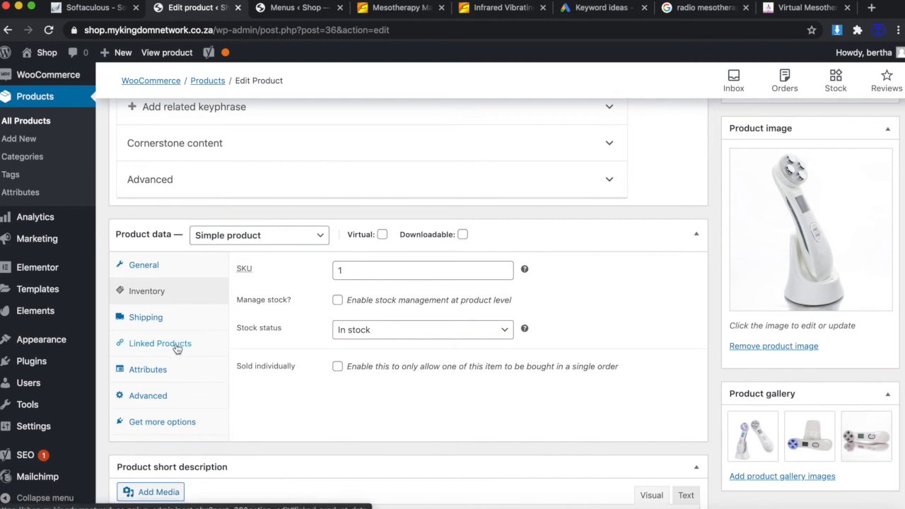
# Update the product to save the new price and SKU.
pyautogui.scroll(8, 568, 320)
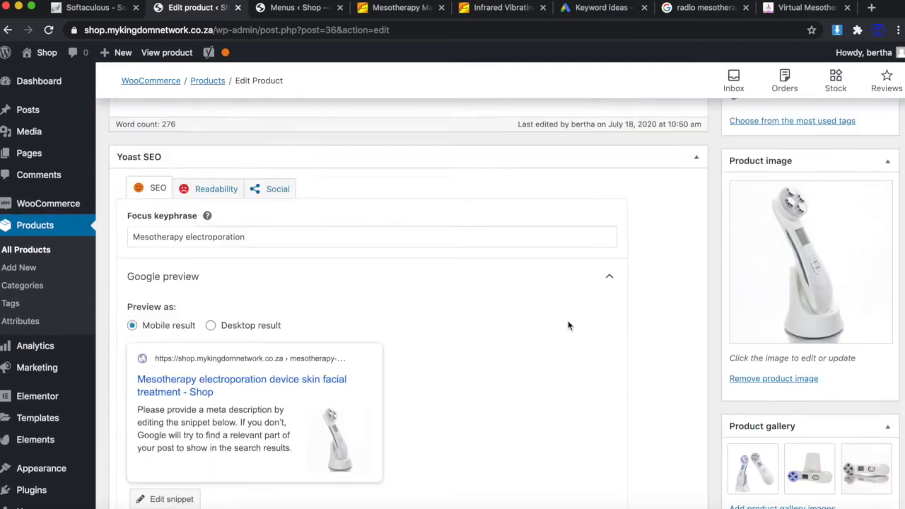
pyautogui.scroll(5, 567, 325)
pyautogui.click(870, 140)
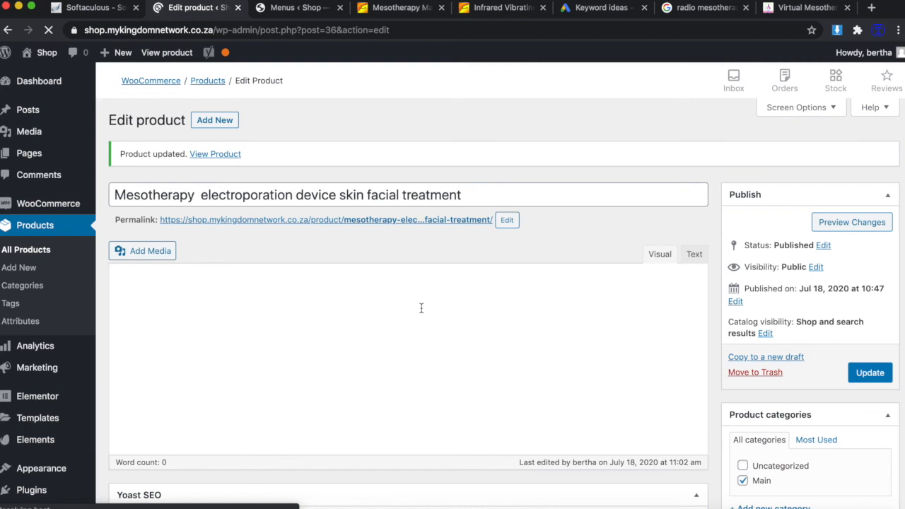
pyautogui.scroll(-10, 333, 368)
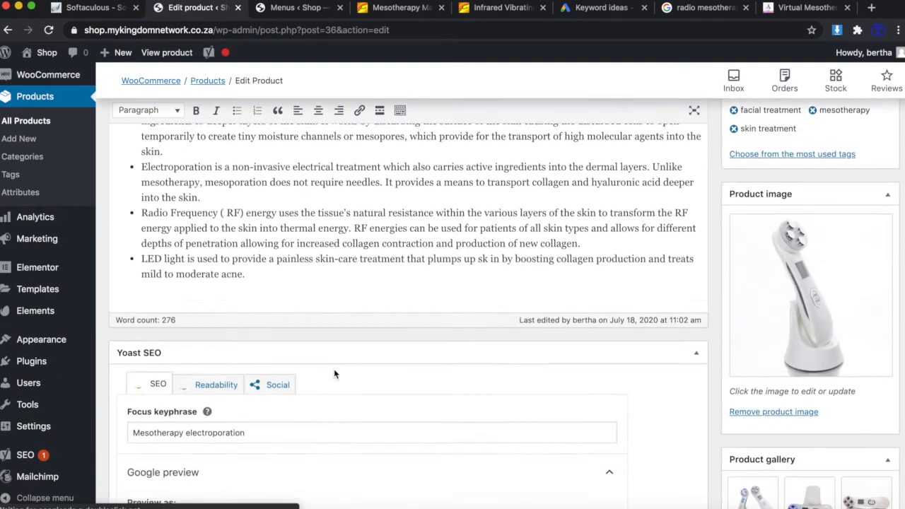
pyautogui.scroll(-7, 335, 374)
pyautogui.scroll(-5, 335, 374)
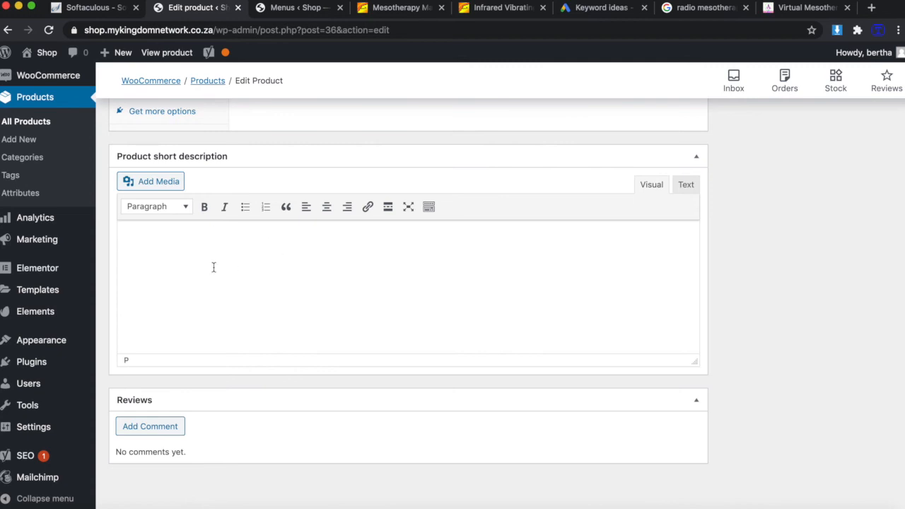
# Copy the two Virtual Mesotherapy paragraphs from the Skin Holistic Spa article, then return to WordPress.
pyautogui.click(802, 7)
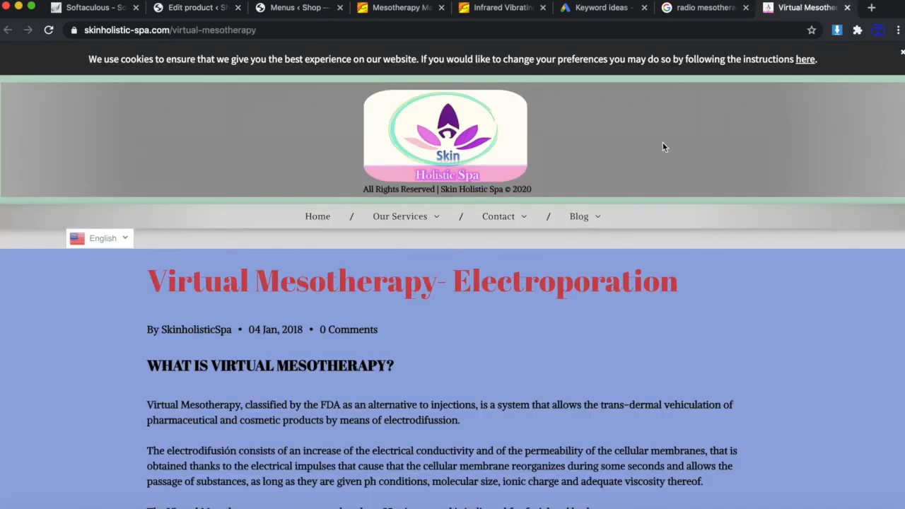
pyautogui.scroll(-1, 558, 290)
pyautogui.scroll(-3, 558, 291)
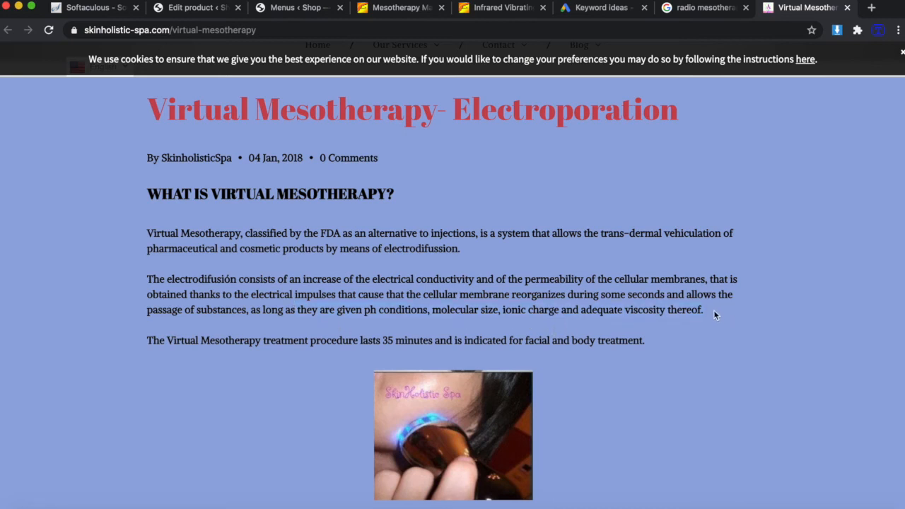
pyautogui.moveTo(280, 297); pyautogui.dragTo(149, 237)
pyautogui.press('super+c')
pyautogui.click(296, 8)
# Paste the copied Virtual Mesotherapy paragraphs into the product's short description.
pyautogui.click(204, 9)
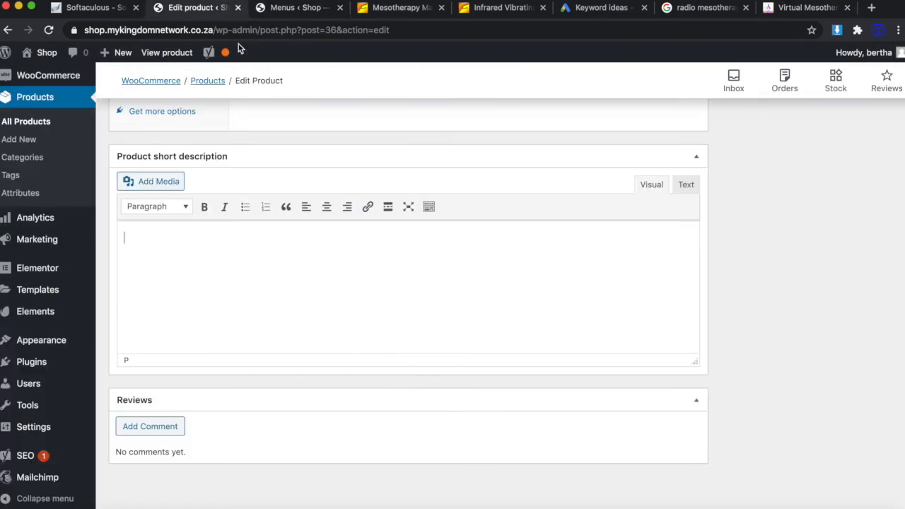
pyautogui.press('super+v')
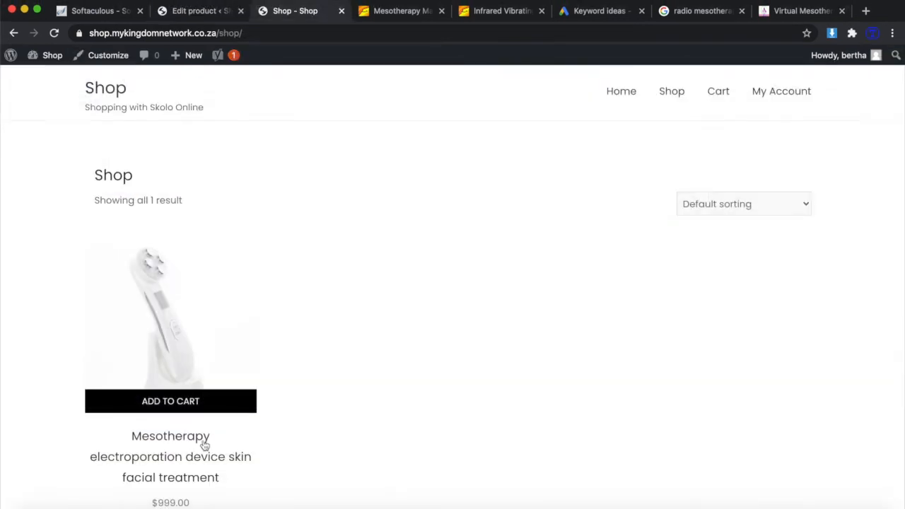
pyautogui.scroll(-2, 203, 444)
# Review the live mesotherapy product page with its $999.00 price and SKU 1, then return to editing.
pyautogui.click(186, 366)
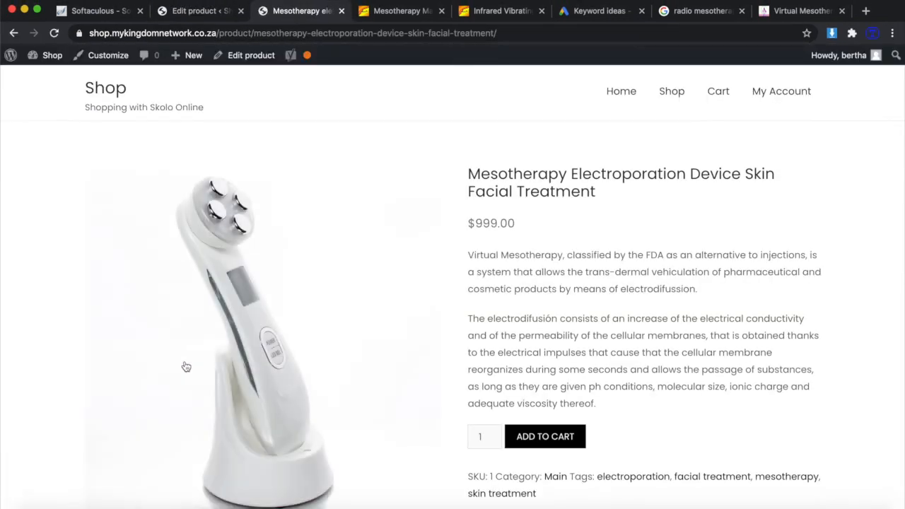
pyautogui.scroll(-3, 648, 339)
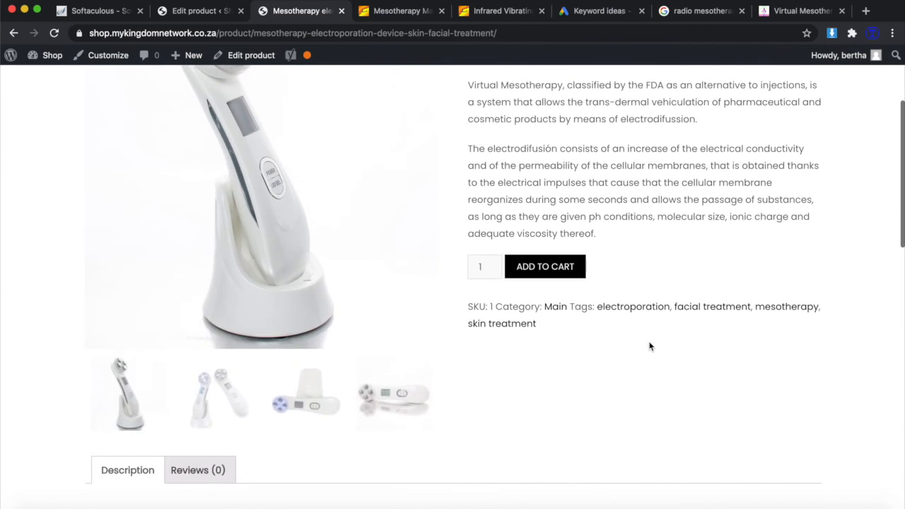
pyautogui.scroll(1, 670, 146)
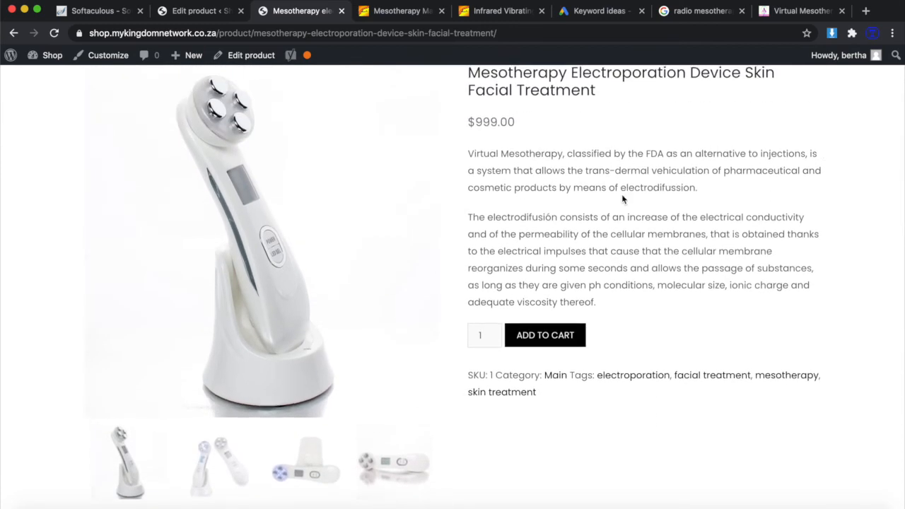
pyautogui.scroll(-1, 622, 198)
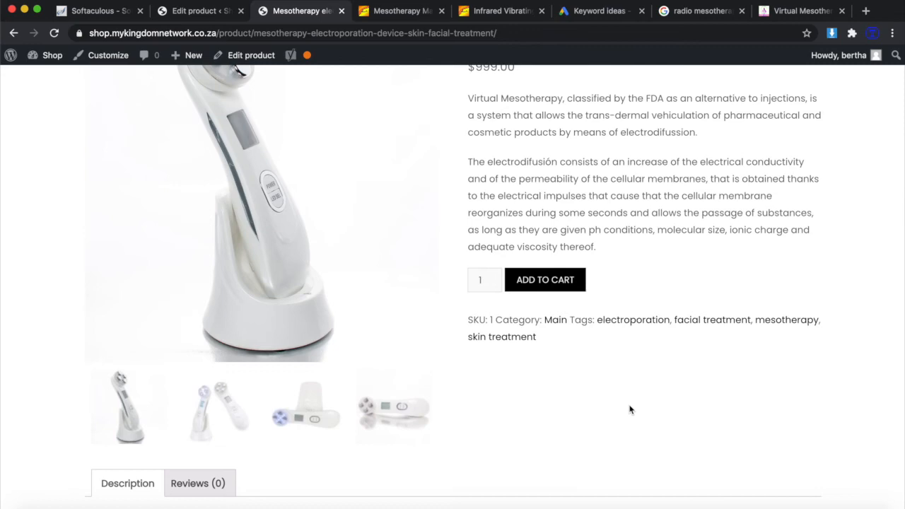
pyautogui.scroll(1, 626, 403)
pyautogui.scroll(-4, 672, 369)
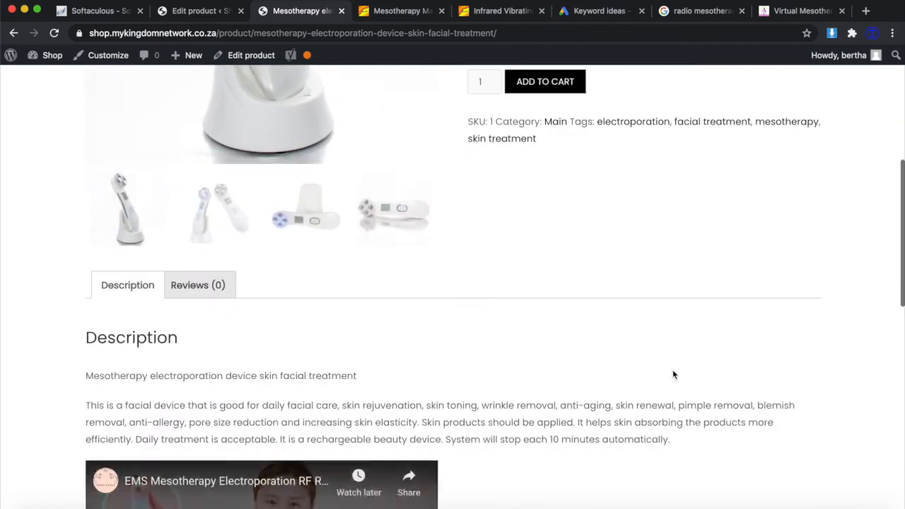
pyautogui.scroll(-5, 672, 369)
pyautogui.scroll(10, 672, 369)
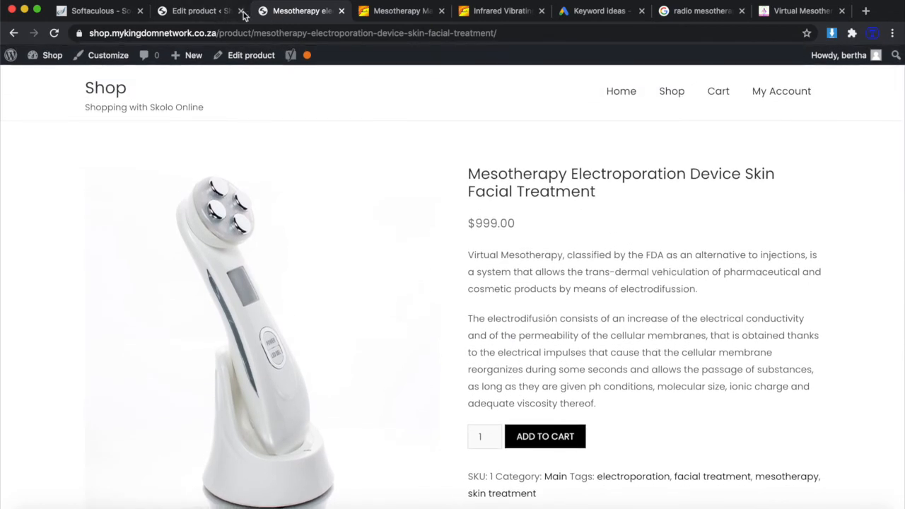
pyautogui.click(192, 11)
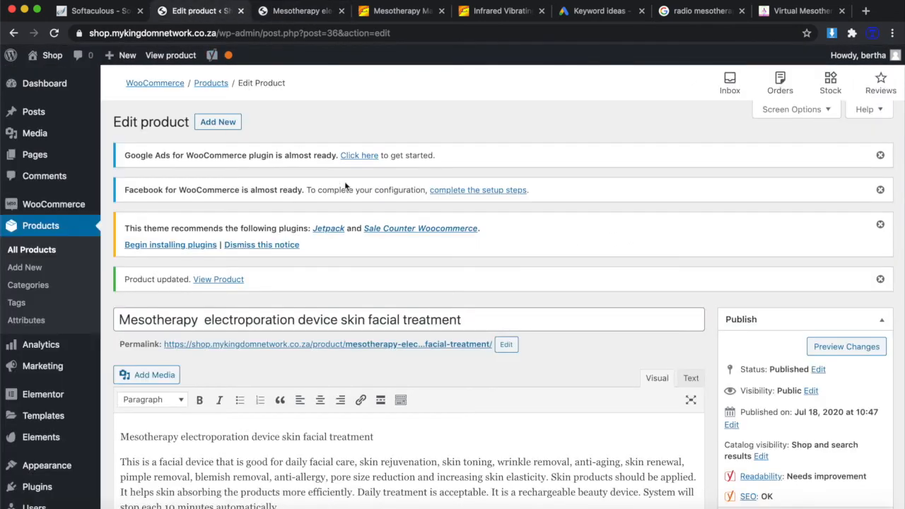
# From WooCommerce Home, run Personalize my store, skipping the custom homepage, logo and store notice.
pyautogui.scroll(-5, 345, 186)
pyautogui.scroll(4, 353, 188)
pyautogui.scroll(-1, 351, 190)
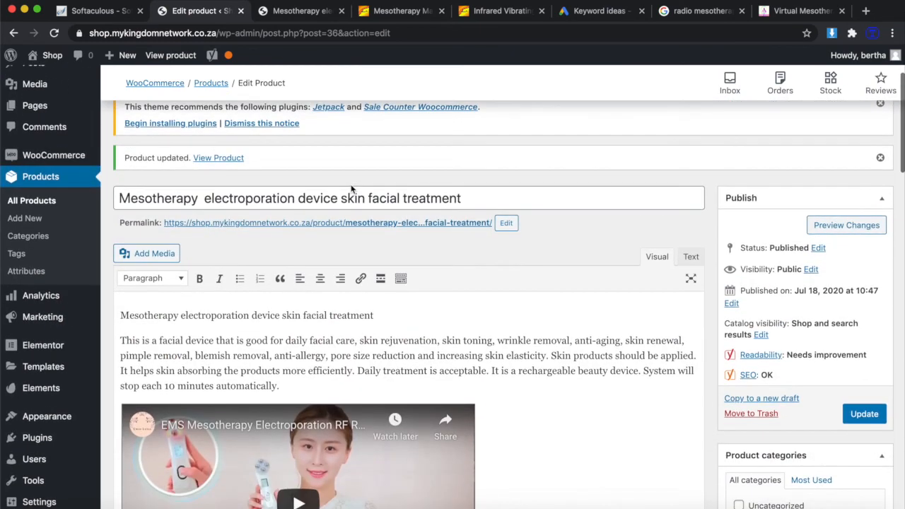
pyautogui.scroll(4, 420, 361)
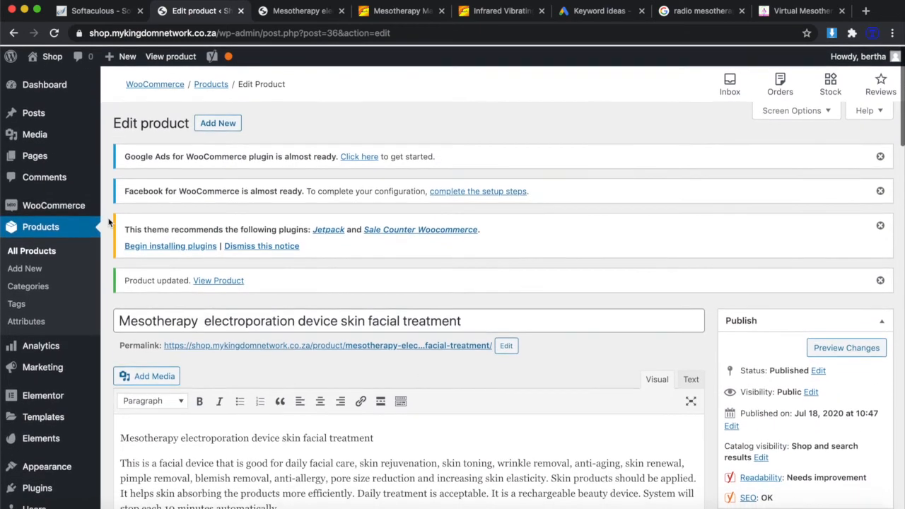
pyautogui.click(53, 205)
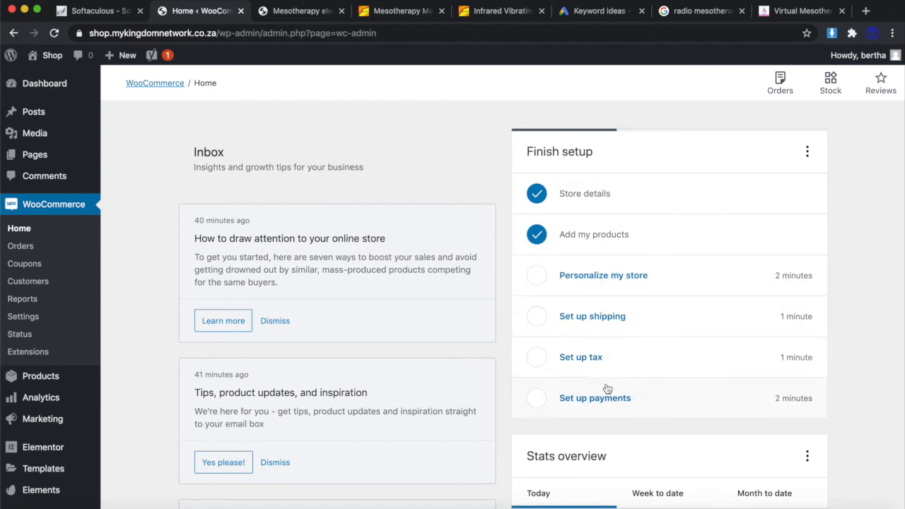
pyautogui.click(586, 281)
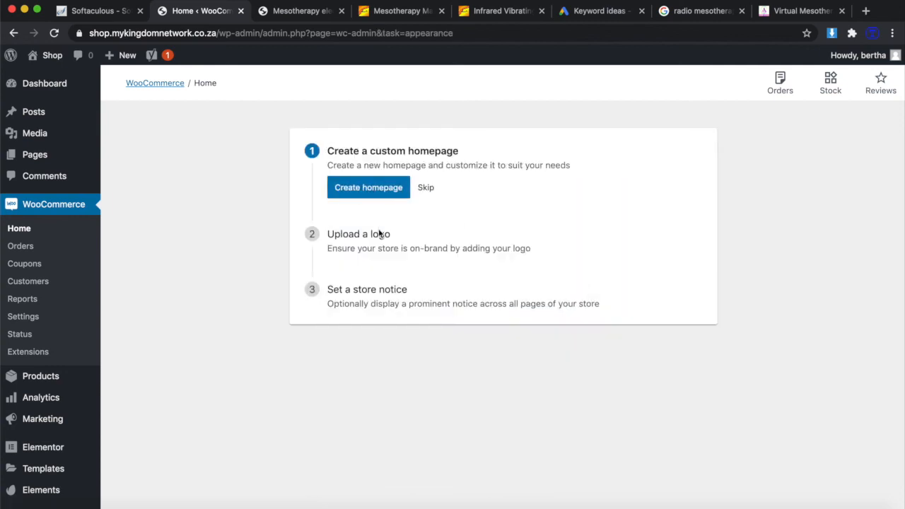
pyautogui.click(425, 187)
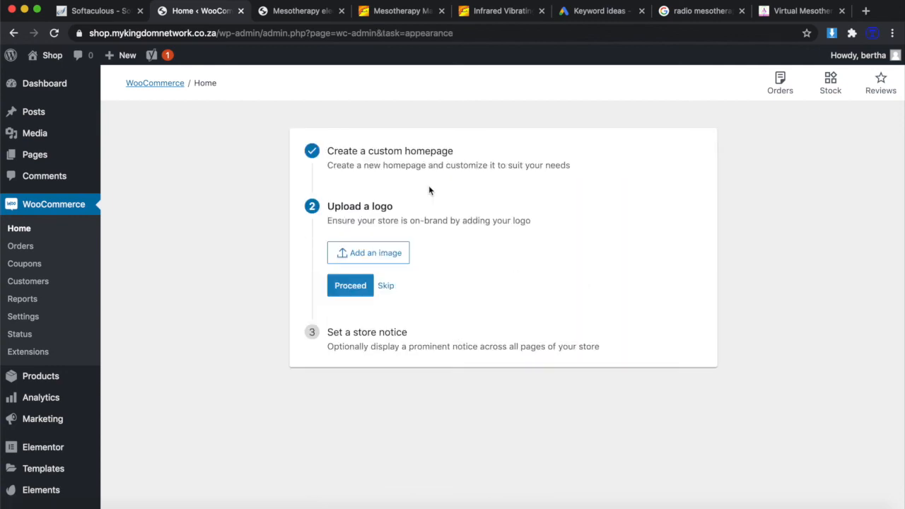
pyautogui.click(386, 285)
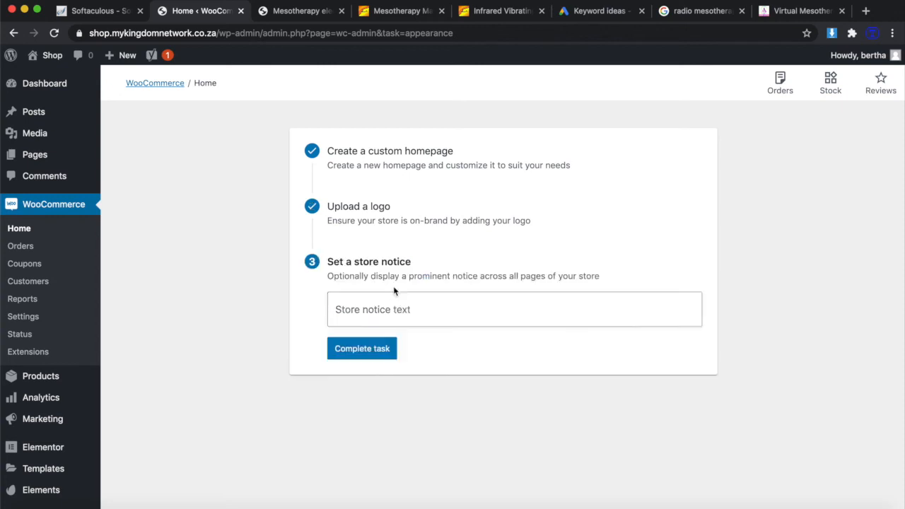
pyautogui.click(380, 348)
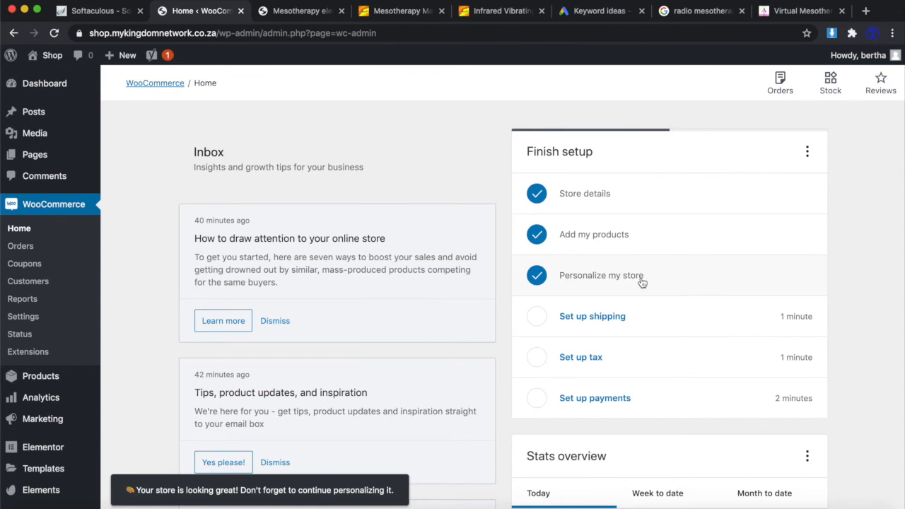
pyautogui.scroll(-1, 641, 282)
# Change the South Africa shipping cost from 0.00 to 100 and complete the shipping task.
pyautogui.click(610, 276)
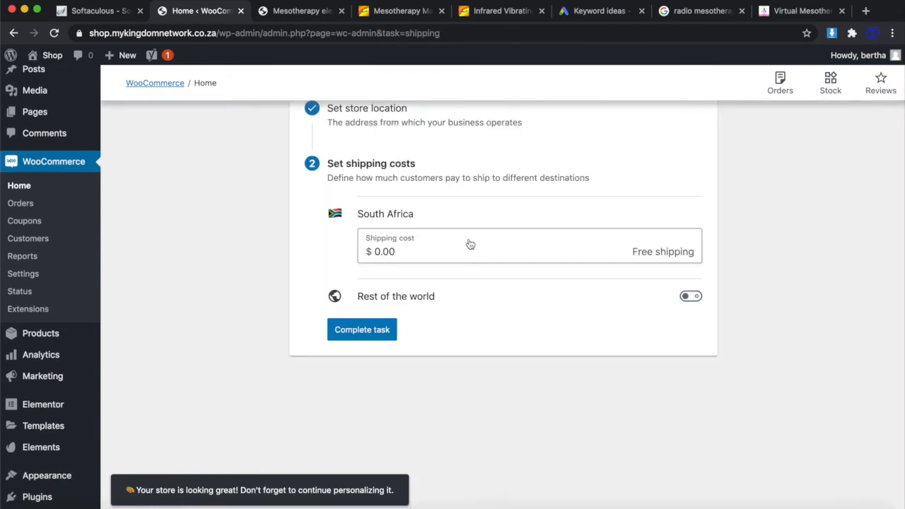
pyautogui.click(440, 255)
pyautogui.moveTo(439, 255); pyautogui.dragTo(340, 258)
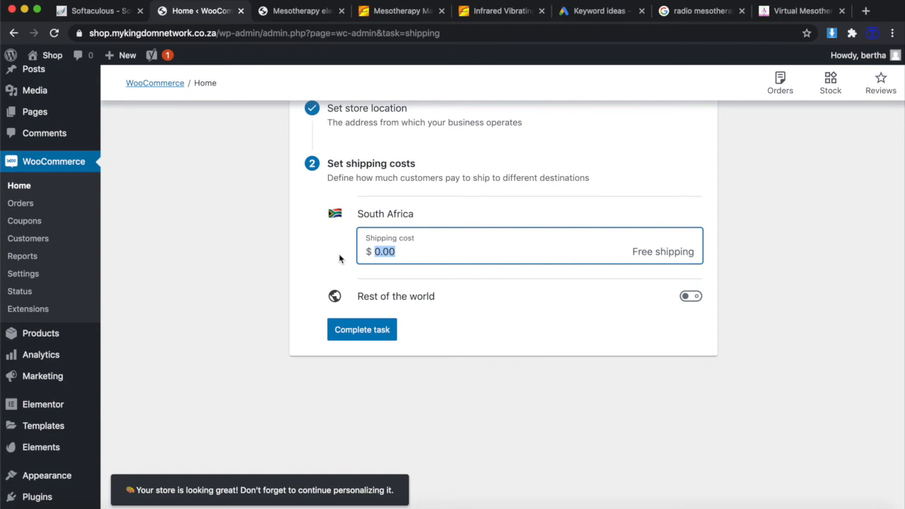
pyautogui.write('100')
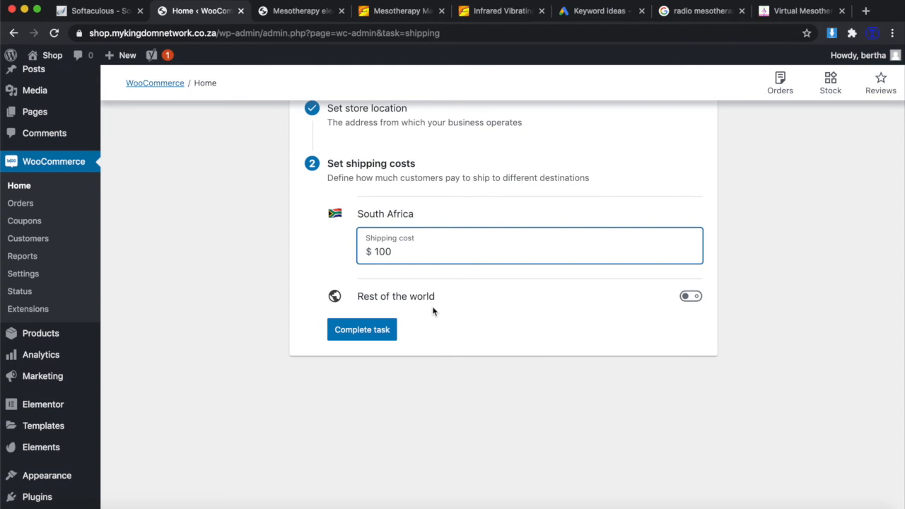
pyautogui.click(366, 330)
pyautogui.scroll(-1, 495, 297)
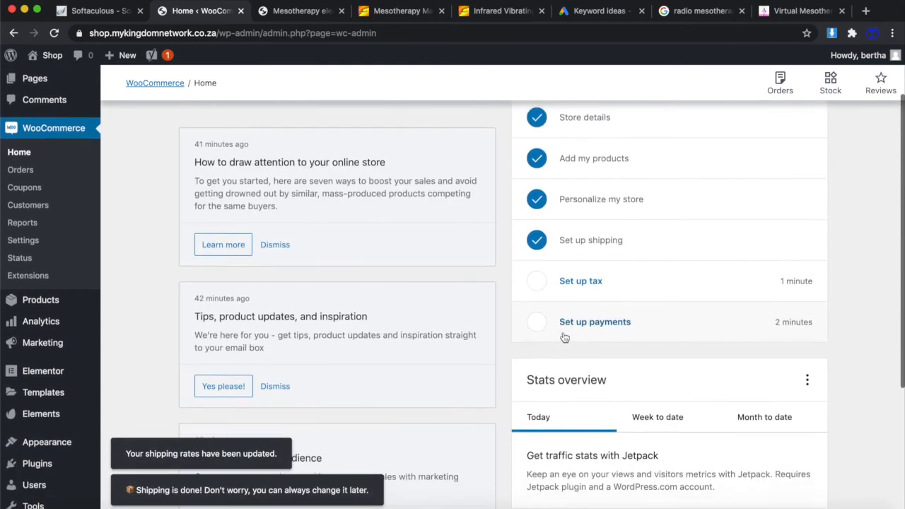
# Insert and save a standard tax rate named Tax at 0.0000, then return to WooCommerce Home.
pyautogui.click(590, 282)
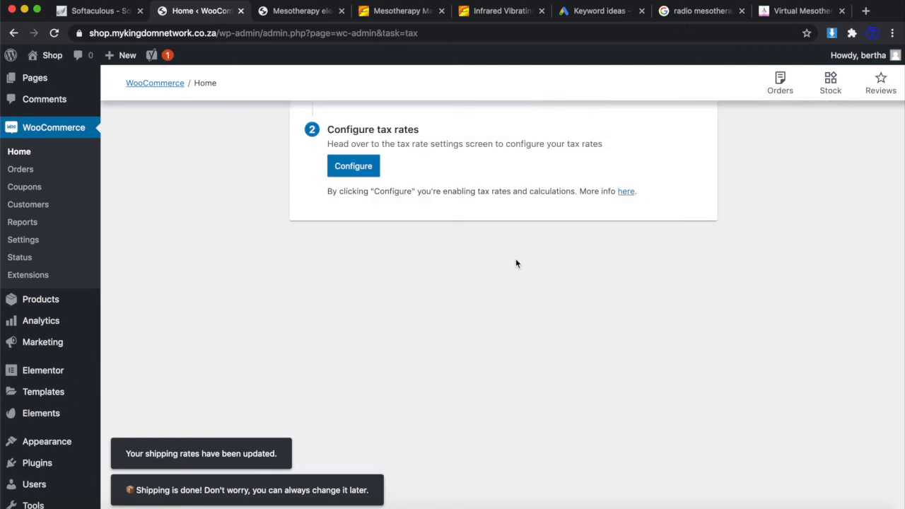
pyautogui.click(360, 244)
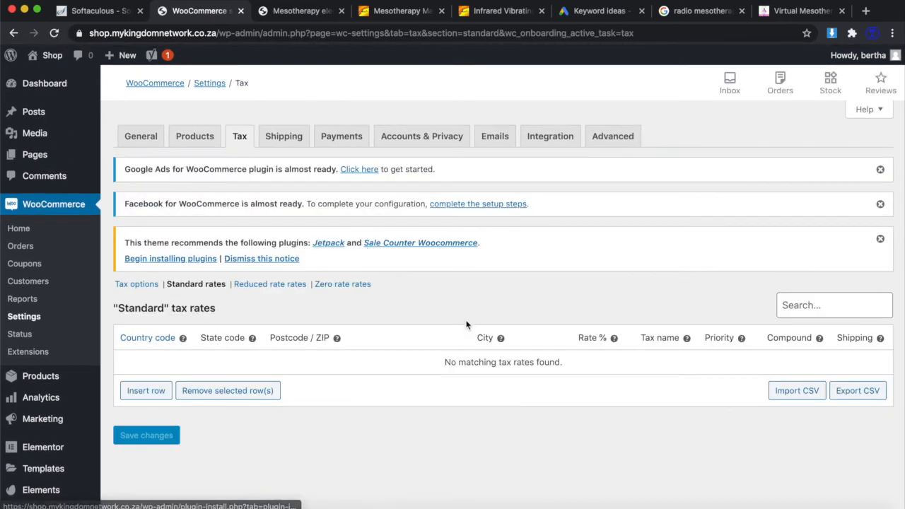
pyautogui.scroll(-1, 375, 417)
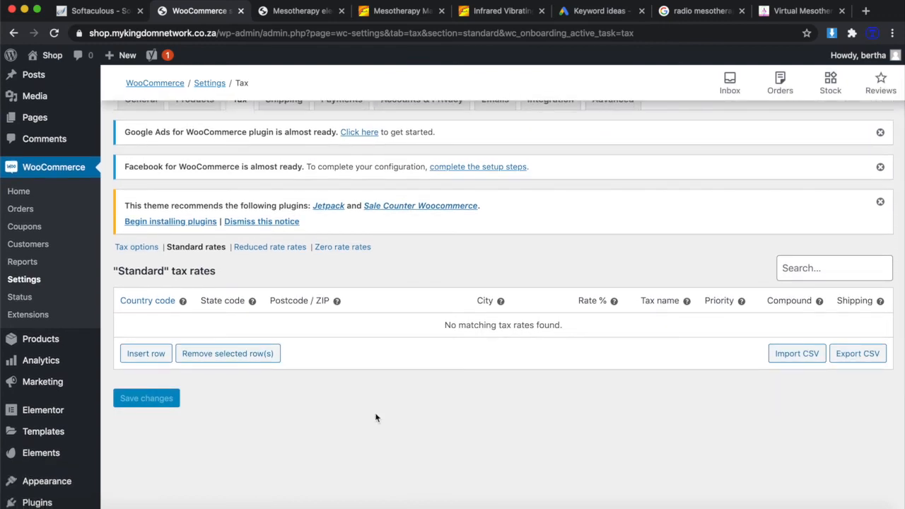
pyautogui.click(141, 354)
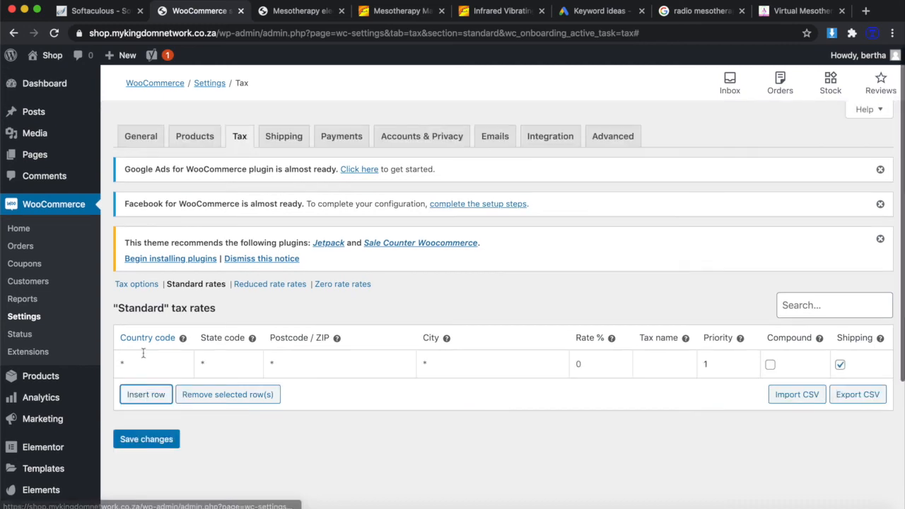
pyautogui.click(594, 365)
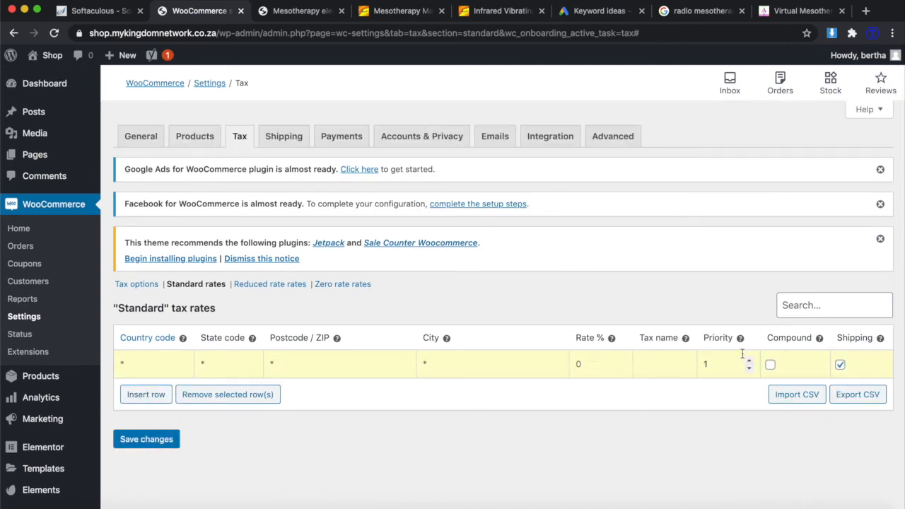
pyautogui.click(150, 438)
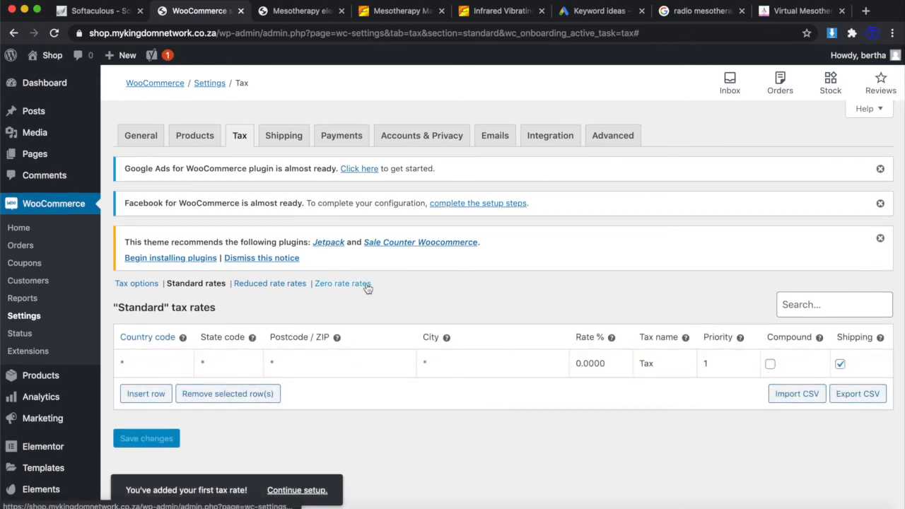
pyautogui.click(154, 84)
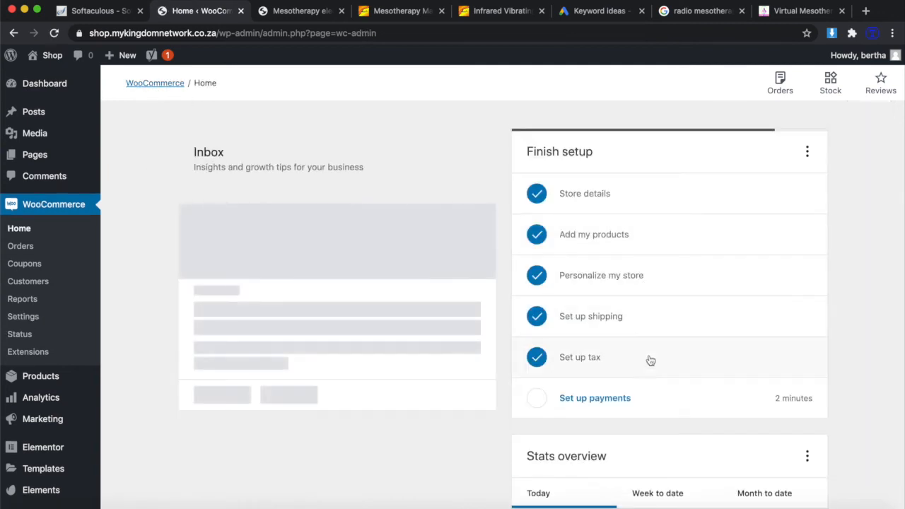
# Enable cash on delivery to complete the payments task, then confirm all six checklist steps are ticked.
pyautogui.scroll(-2, 657, 380)
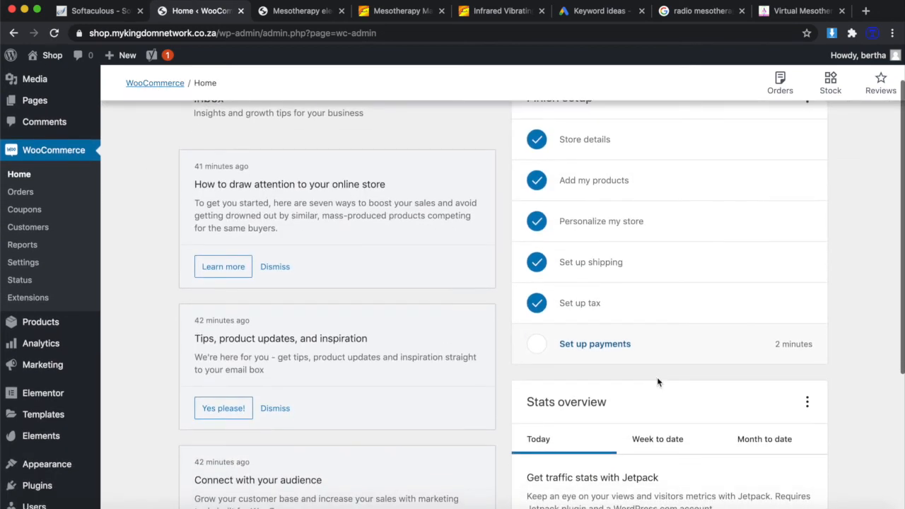
pyautogui.click(612, 345)
pyautogui.scroll(2, 539, 306)
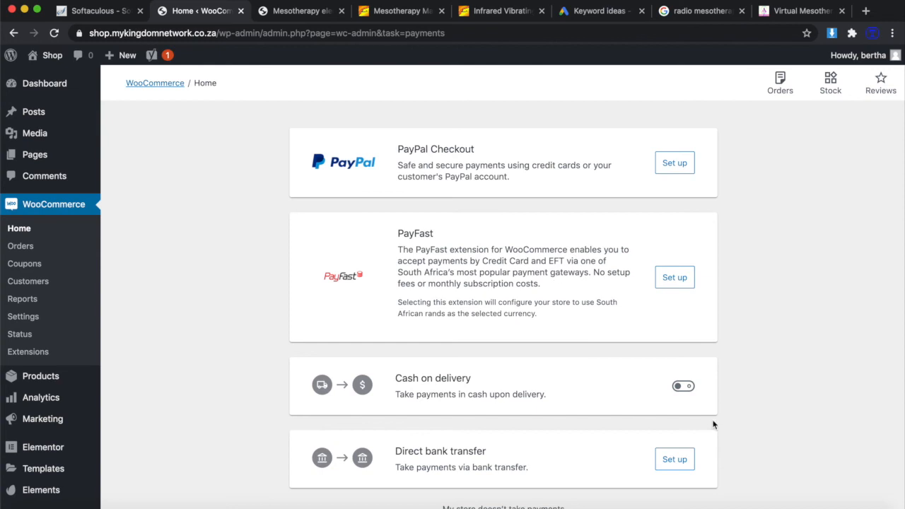
pyautogui.click(686, 387)
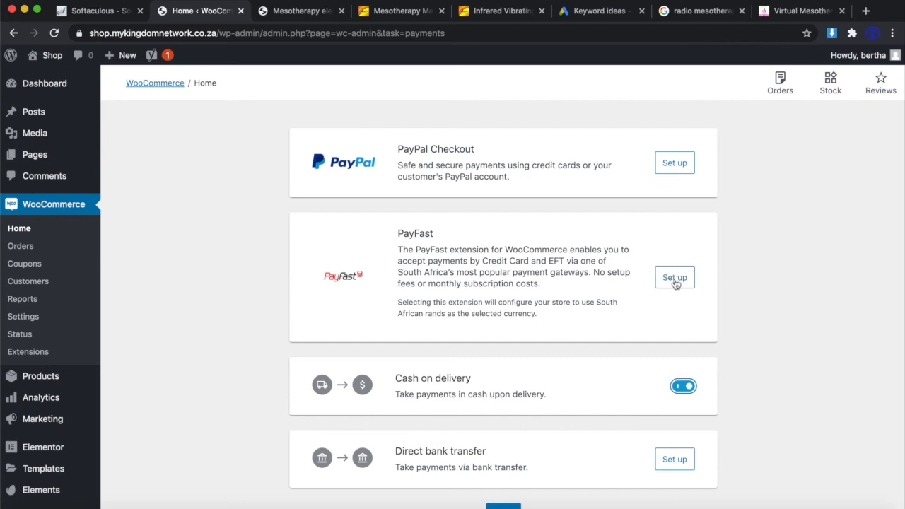
pyautogui.scroll(-1, 562, 364)
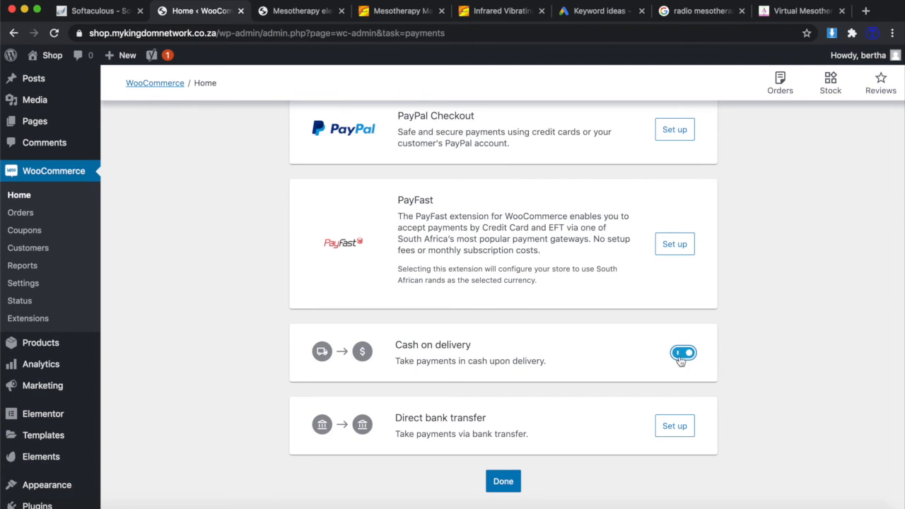
pyautogui.click(503, 481)
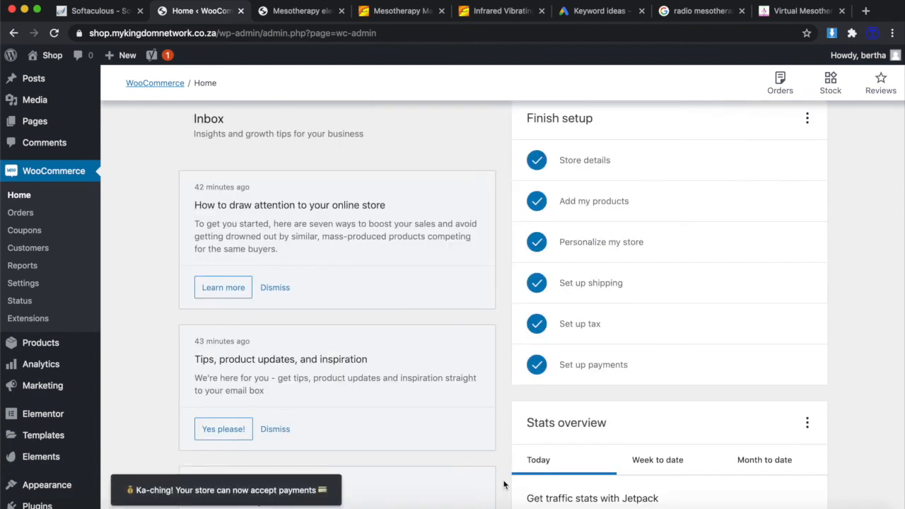
pyautogui.scroll(-5, 572, 422)
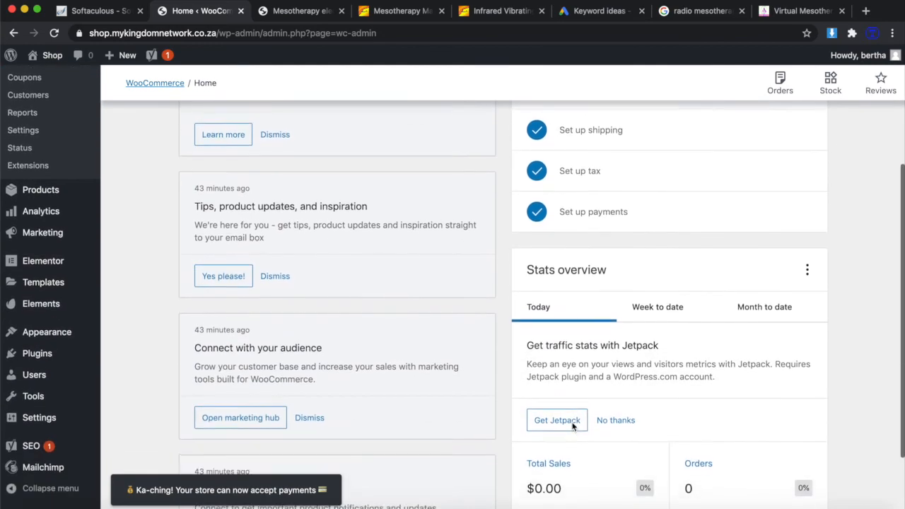
pyautogui.scroll(6, 628, 235)
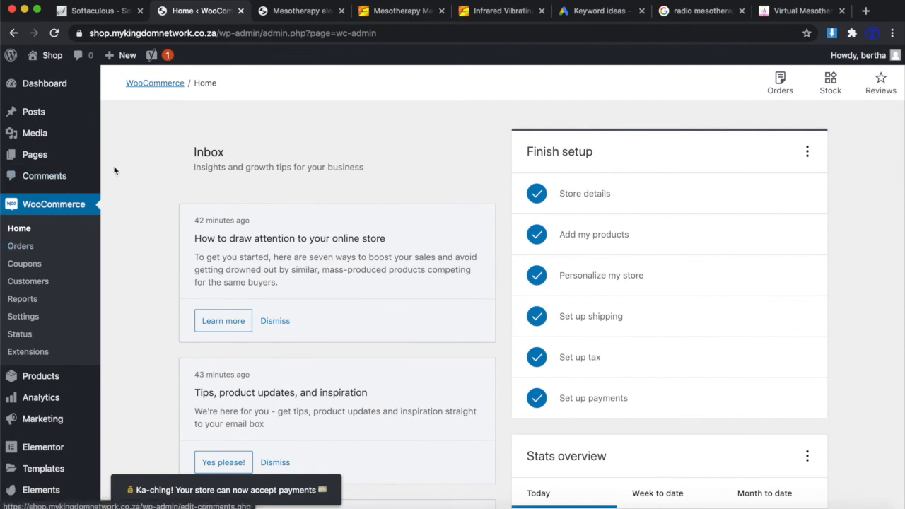
# Go from WooCommerce Home to the General settings page and scroll to the currency options.
pyautogui.click(147, 83)
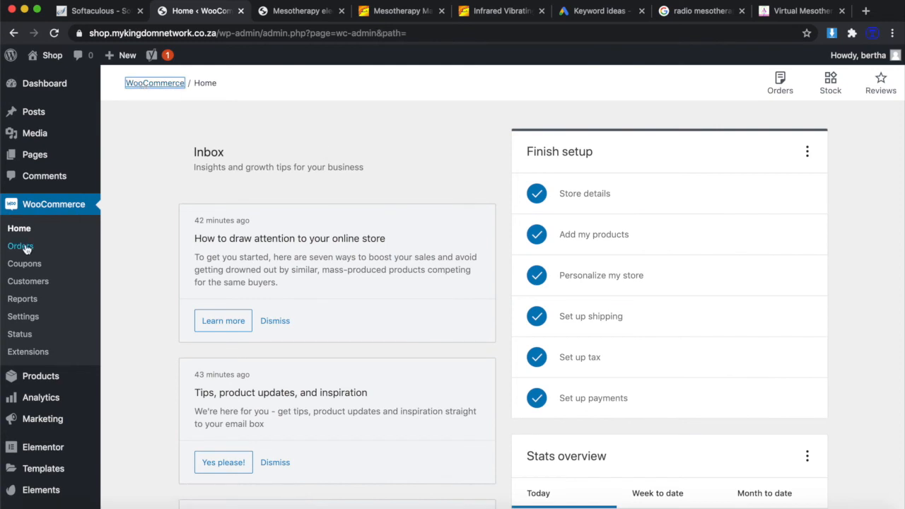
pyautogui.click(22, 316)
pyautogui.scroll(-10, 450, 304)
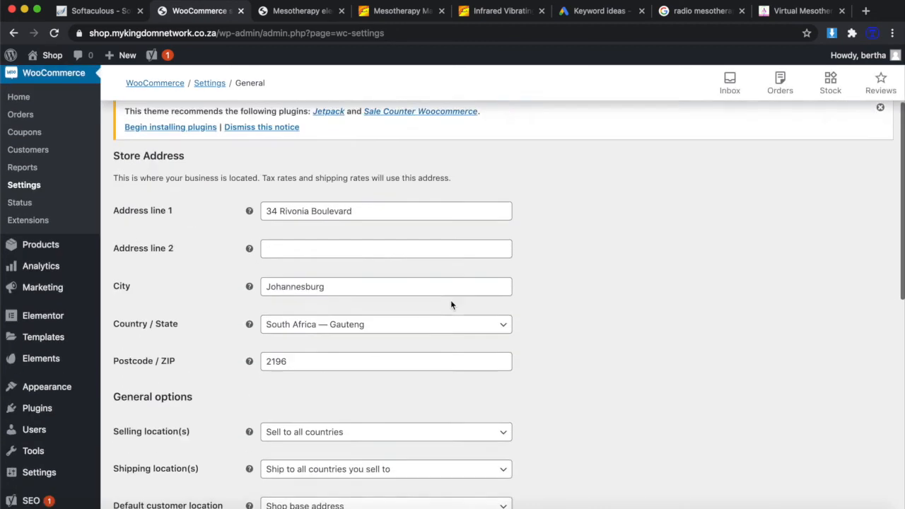
pyautogui.scroll(-2, 450, 305)
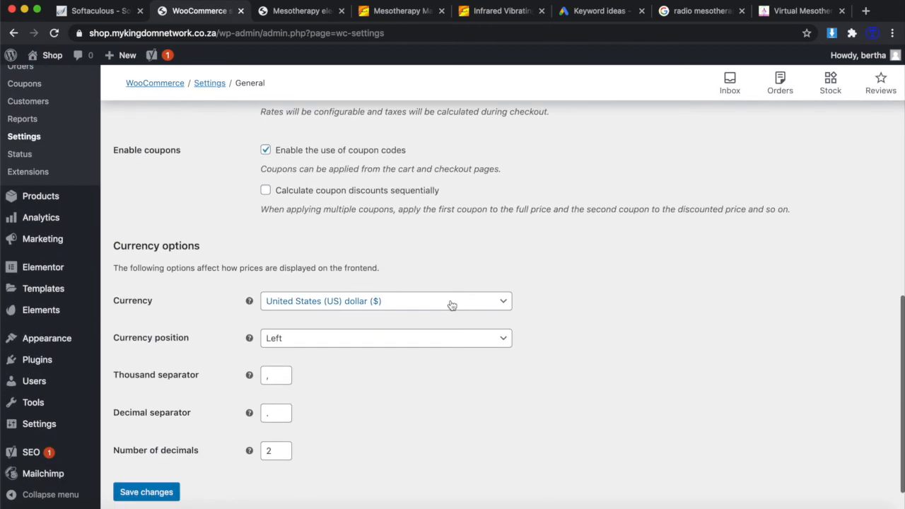
# Change the store currency to South African rand (R), found by searching 'sou', and save.
pyautogui.click(414, 305)
pyautogui.click(390, 321)
pyautogui.write('zar')
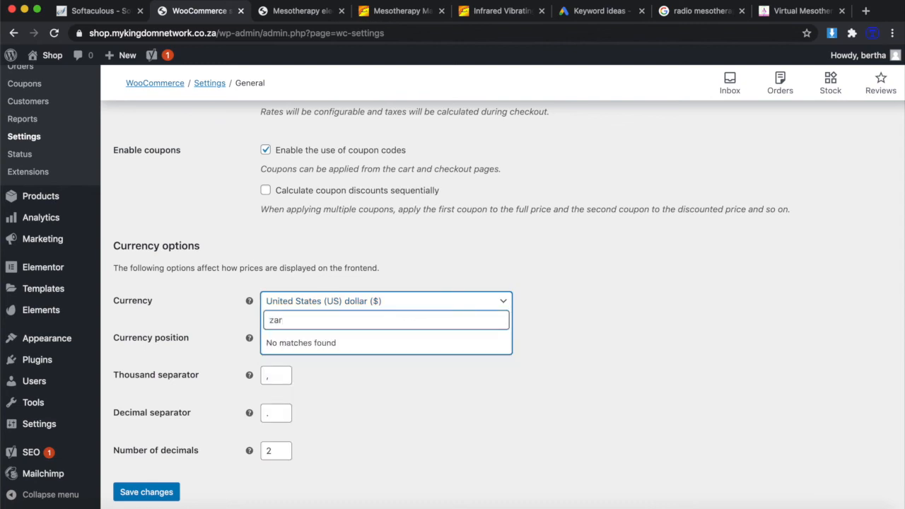
pyautogui.press('BackSpace')
pyautogui.press('BackSpace')
pyautogui.press('BackSpace')
pyautogui.write('R')
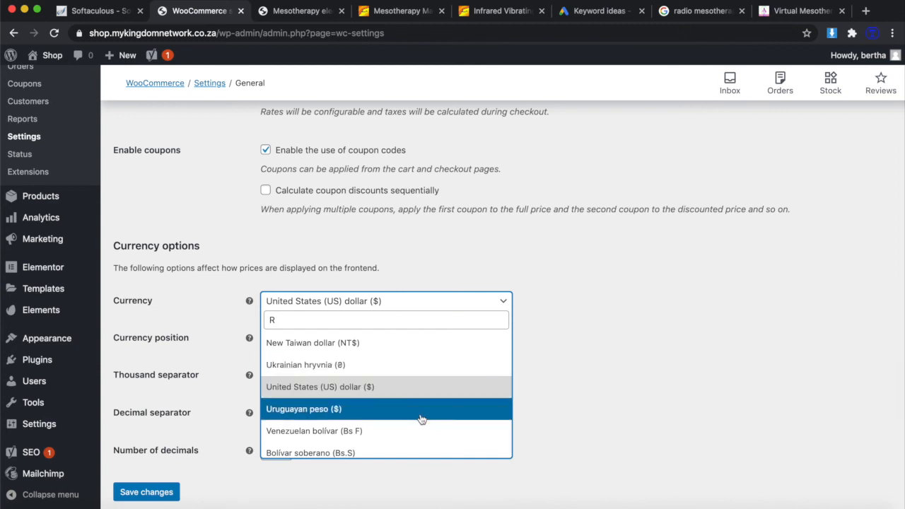
pyautogui.press('BackSpace')
pyautogui.write('s')
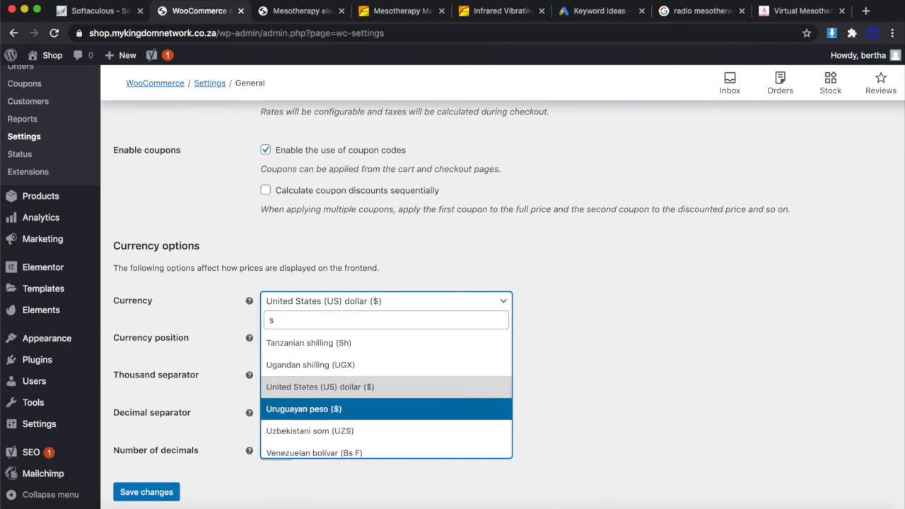
pyautogui.write('out')
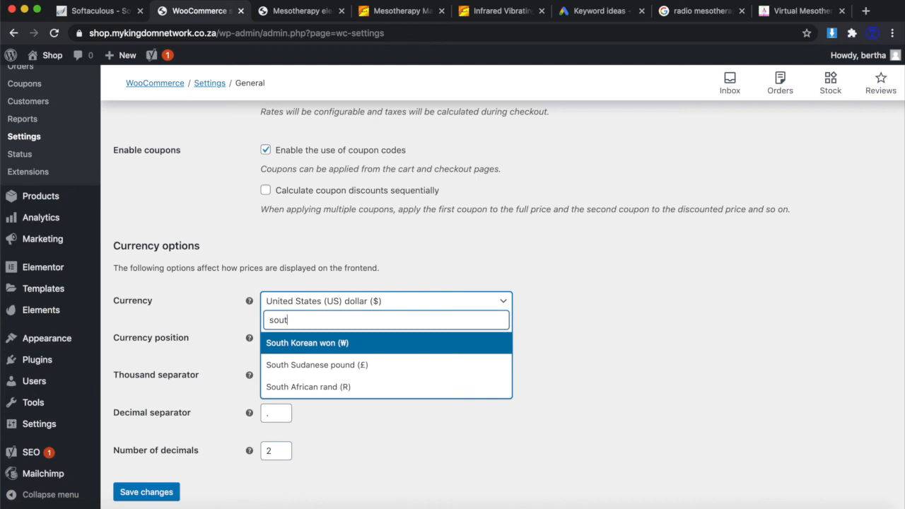
pyautogui.click(332, 387)
pyautogui.scroll(-1, 394, 379)
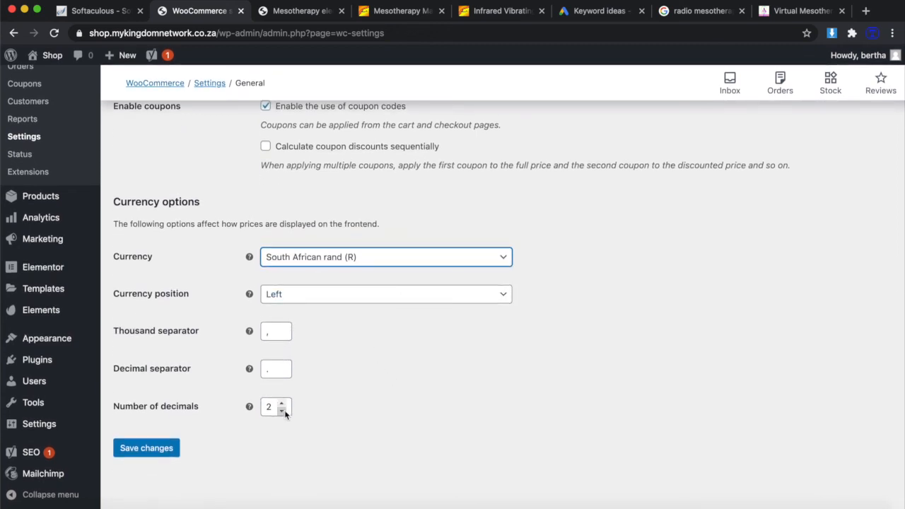
pyautogui.scroll(3, 502, 285)
pyautogui.scroll(-3, 412, 362)
pyautogui.click(156, 450)
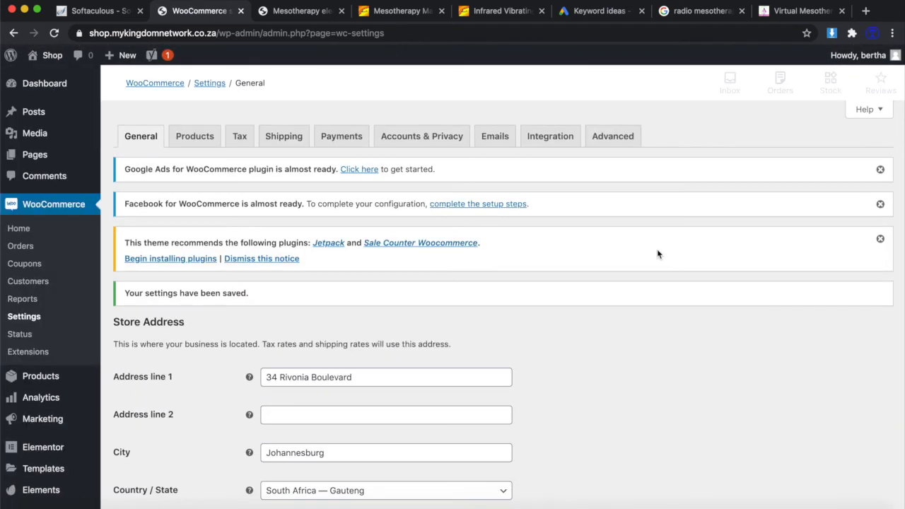
# Reload the mesotherapy product page so it shows the R999.00 rand price.
pyautogui.click(301, 12)
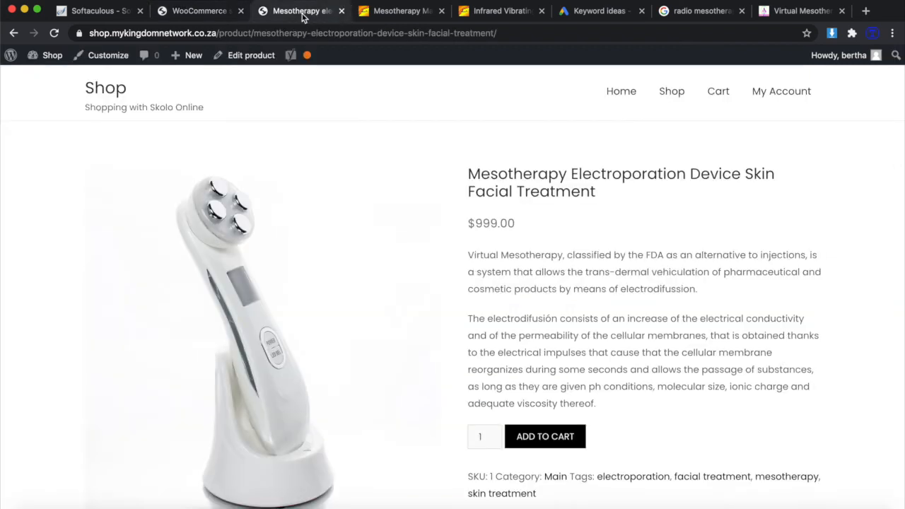
pyautogui.click(53, 33)
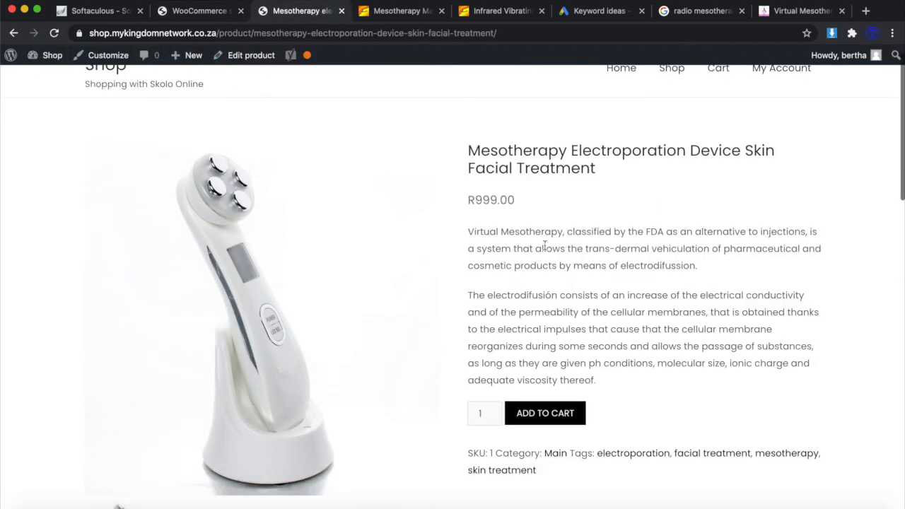
pyautogui.scroll(-3, 640, 316)
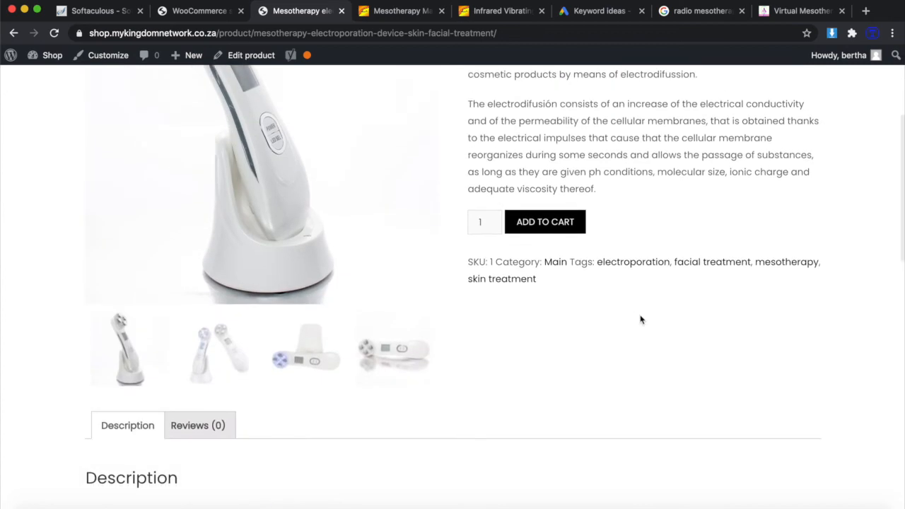
pyautogui.scroll(3, 640, 317)
pyautogui.scroll(-1, 636, 419)
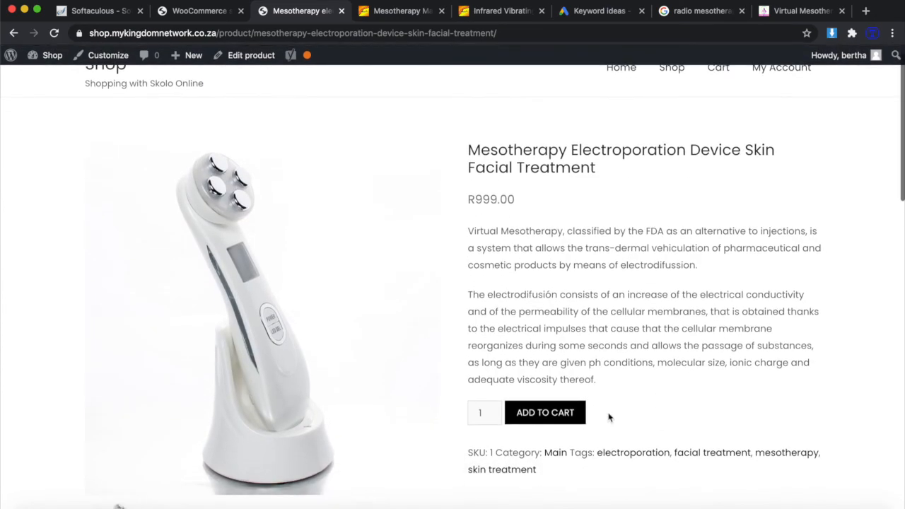
# Add the Mesotherapy Electroporation Device to the cart.
pyautogui.click(576, 414)
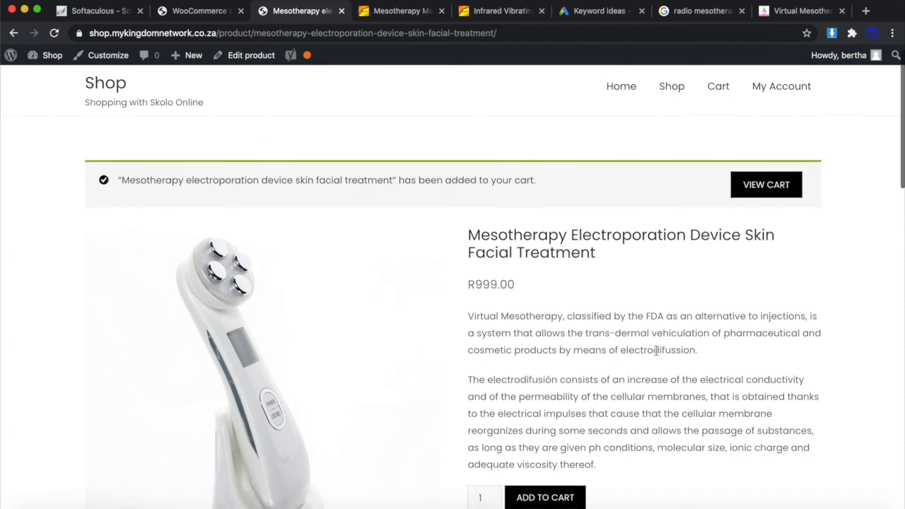
pyautogui.scroll(-1, 653, 349)
pyautogui.scroll(-2, 676, 155)
pyautogui.scroll(3, 661, 307)
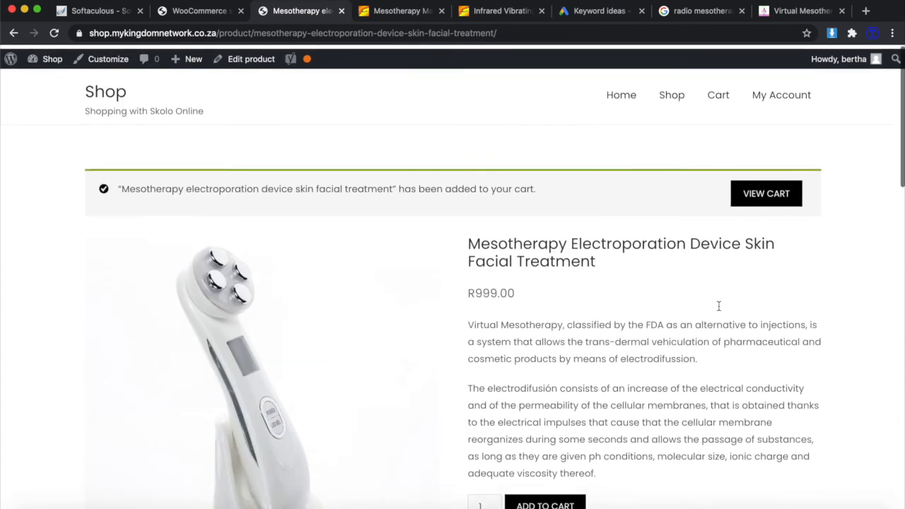
# Open the cart and proceed to checkout, reviewing the R1,099.00 total with R100.00 flat-rate shipping.
pyautogui.click(769, 191)
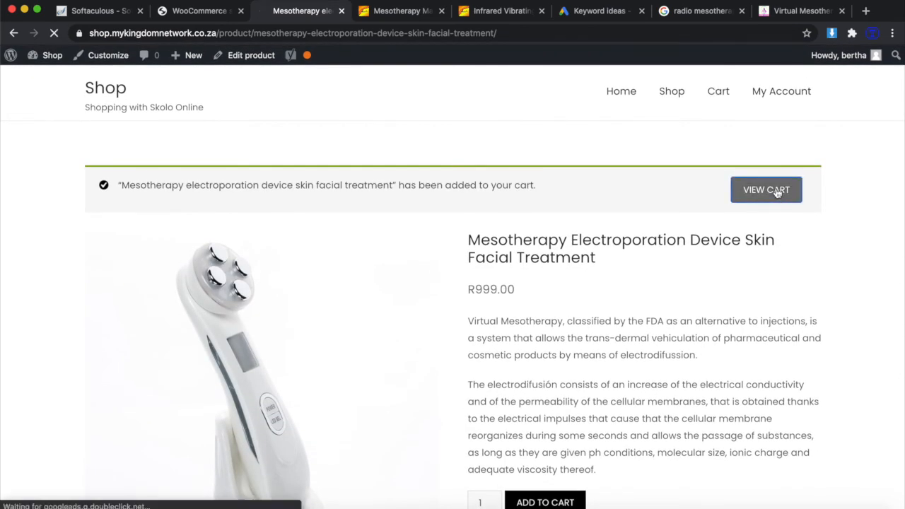
pyautogui.scroll(-1, 601, 313)
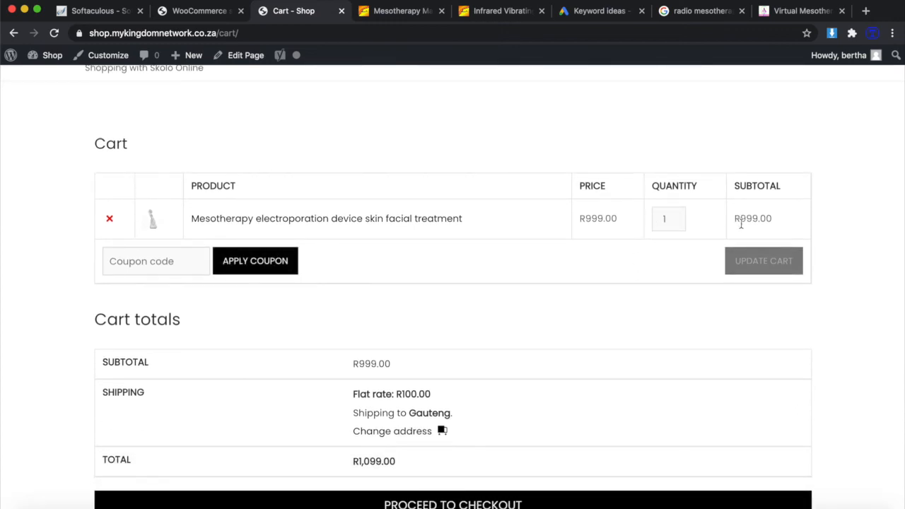
pyautogui.scroll(-4, 464, 330)
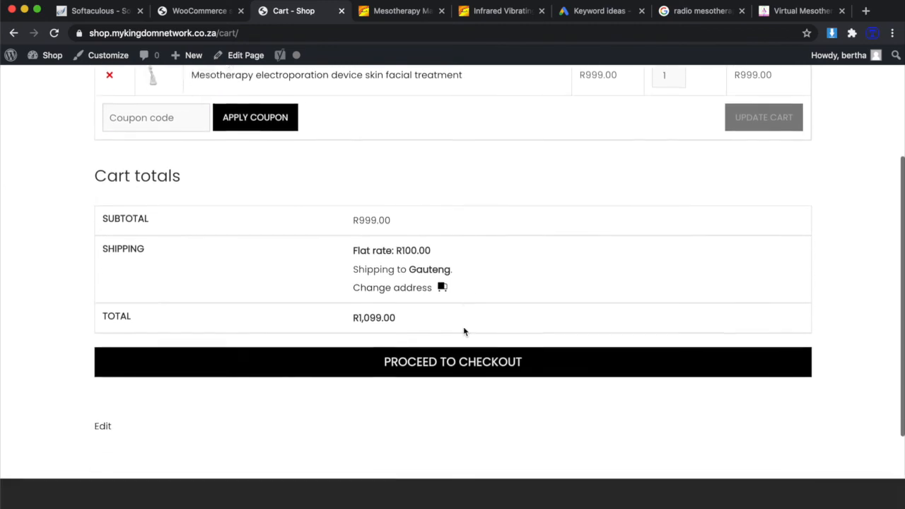
pyautogui.click(444, 362)
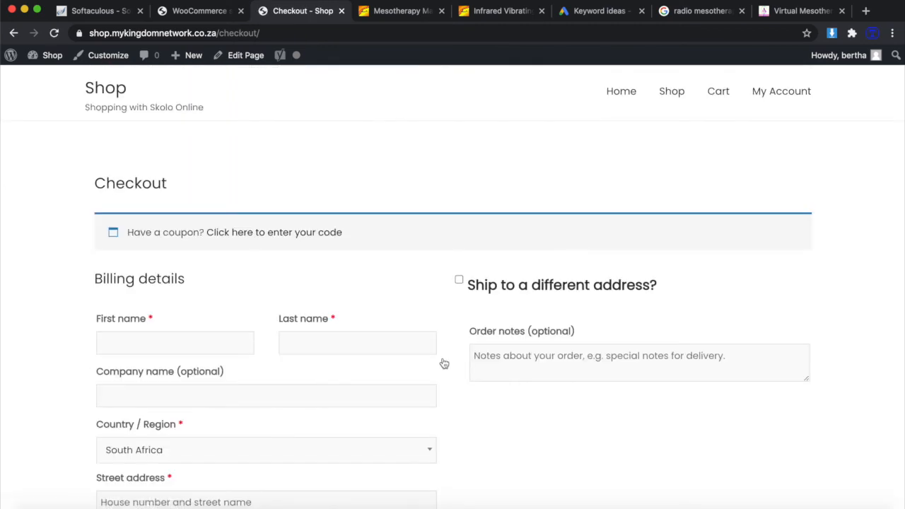
pyautogui.scroll(-1, 521, 388)
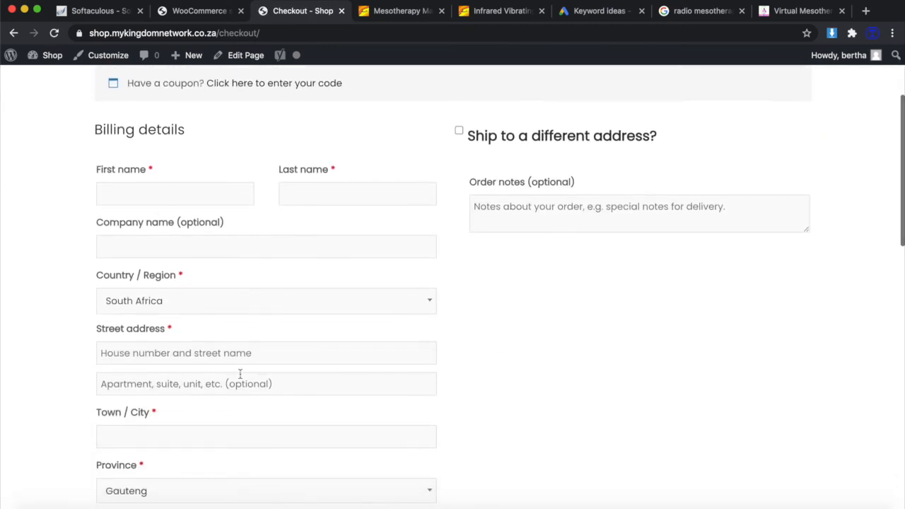
pyautogui.scroll(-5, 268, 326)
pyautogui.scroll(6, 268, 318)
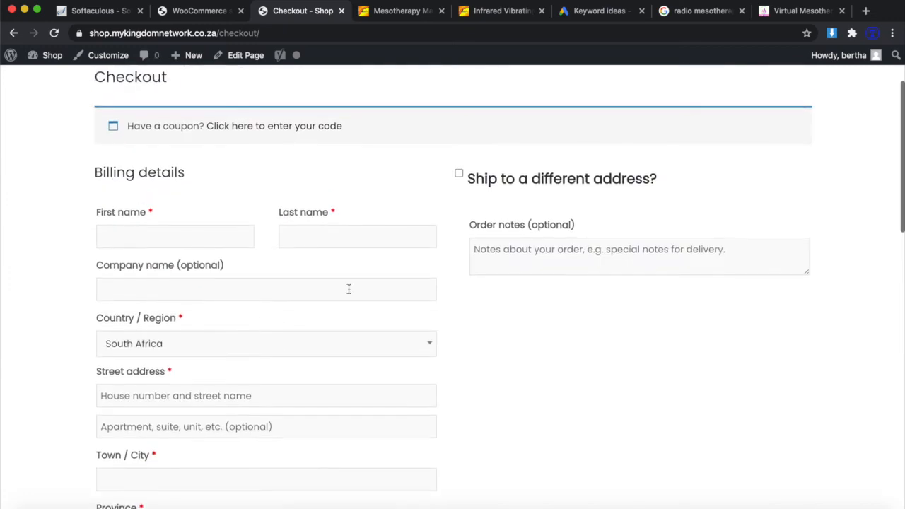
pyautogui.scroll(-10, 580, 405)
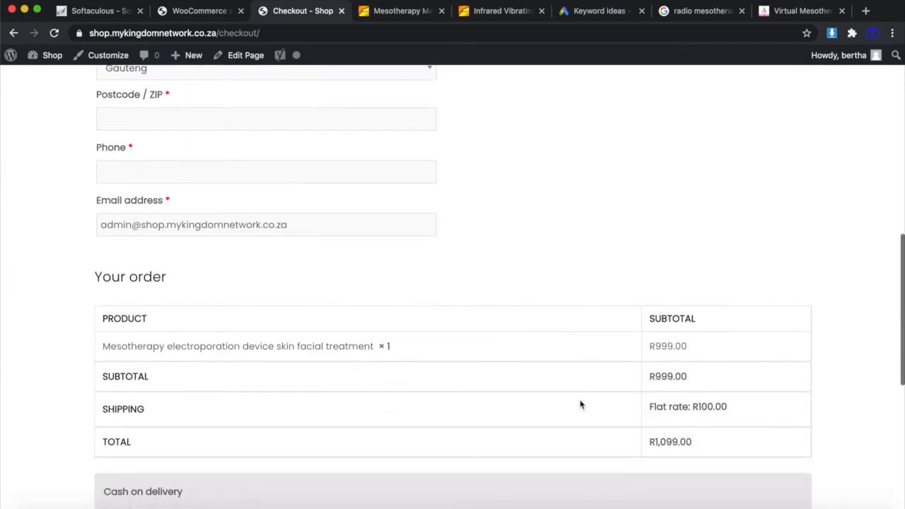
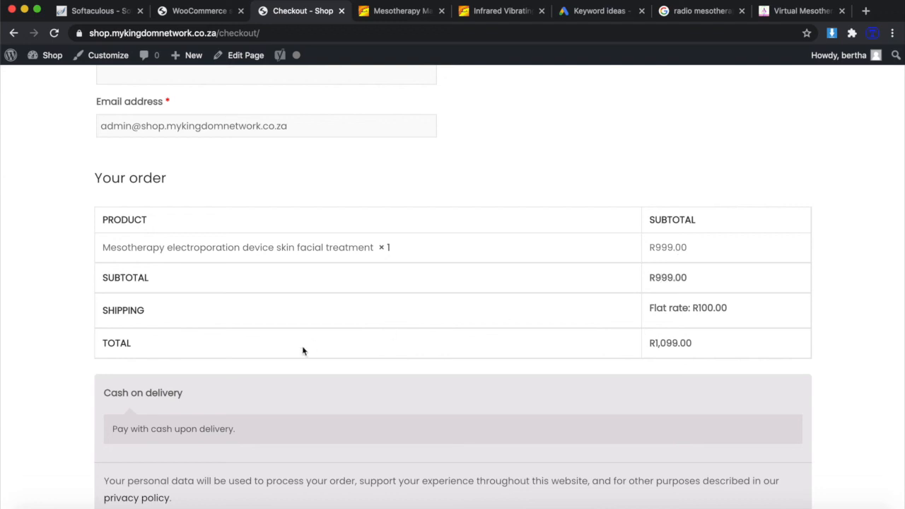
# Try placing the order to reveal the required fields, then enter the customer's first and last name.
pyautogui.scroll(-2, 293, 357)
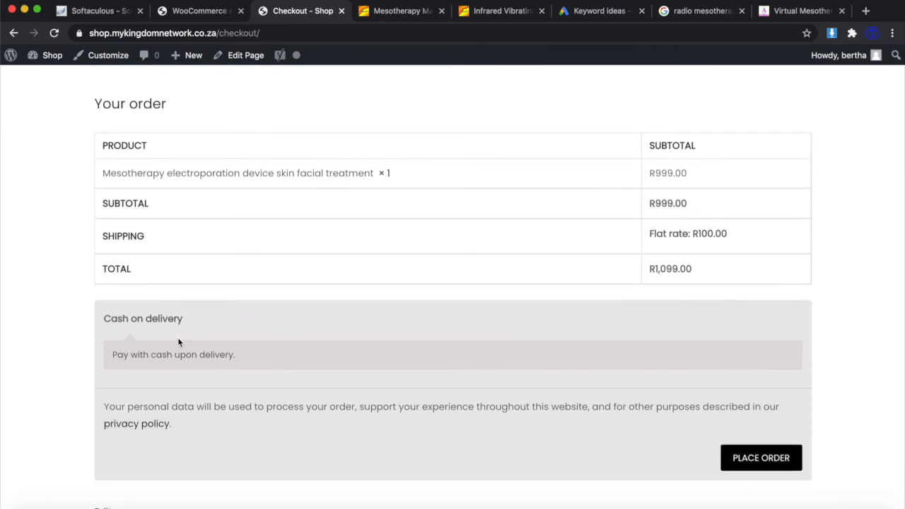
pyautogui.click(760, 465)
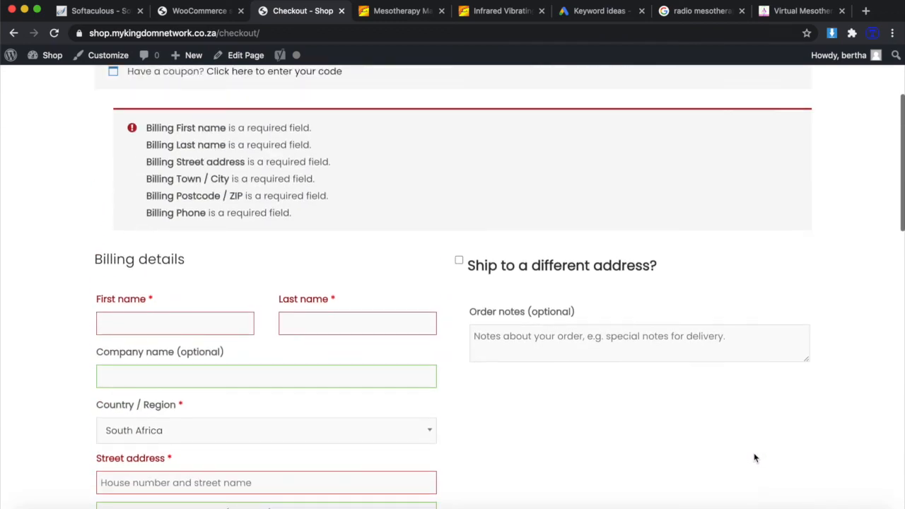
pyautogui.scroll(-3, 305, 239)
pyautogui.click(182, 229)
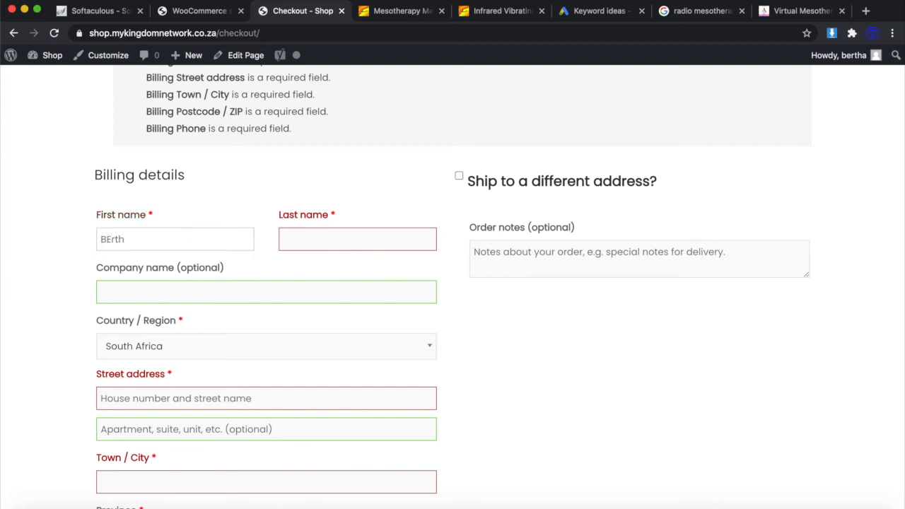
pyautogui.press('Tab')
# Fill in the billing street address, town and e-mail, then place the cash-on-delivery order.
pyautogui.scroll(-5, 230, 237)
pyautogui.click(230, 237)
pyautogui.press('Tab')
pyautogui.press('Tab')
pyautogui.press('BackSpace')
pyautogui.press('BackSpace')
pyautogui.press('BackSpace')
pyautogui.press('BackSpace')
pyautogui.press('BackSpace')
pyautogui.press('BackSpace')
pyautogui.press('BackSpace')
pyautogui.scroll(-7, 182, 229)
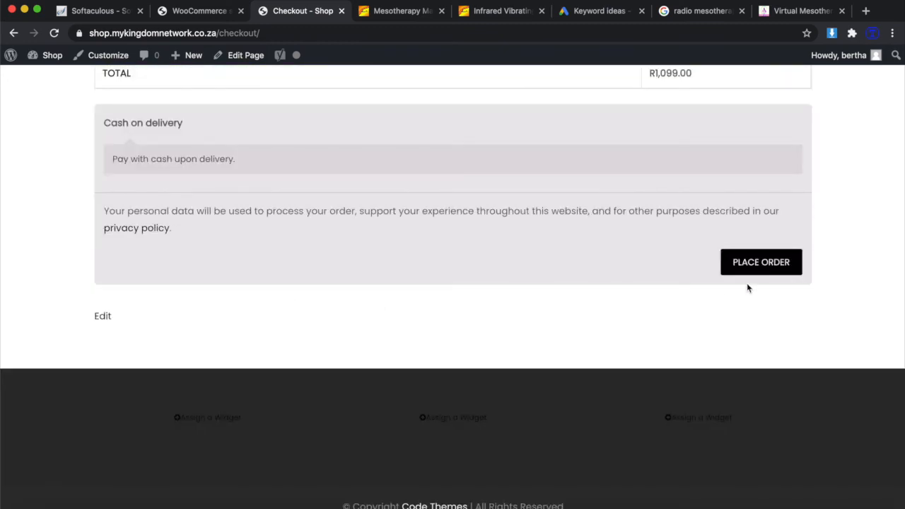
pyautogui.click(759, 263)
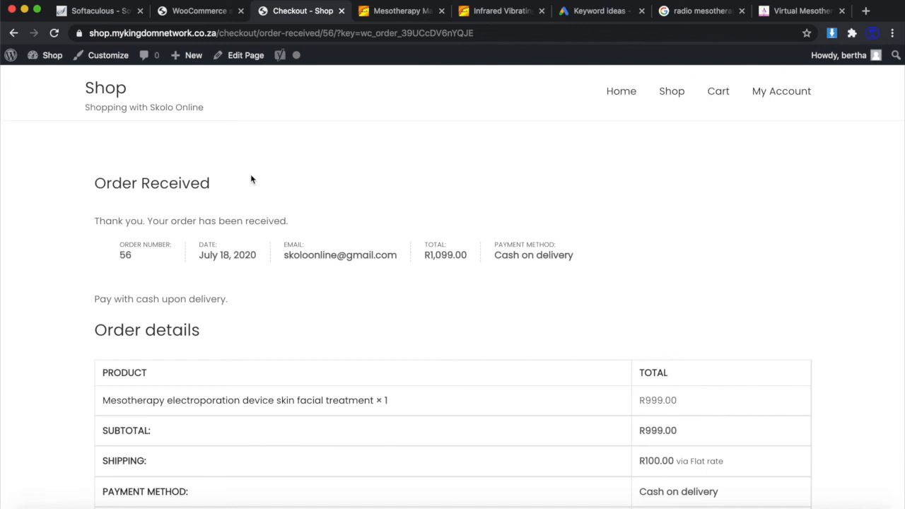
# Leave the Order Received confirmation and go back to the shop's Home page.
pyautogui.click(631, 95)
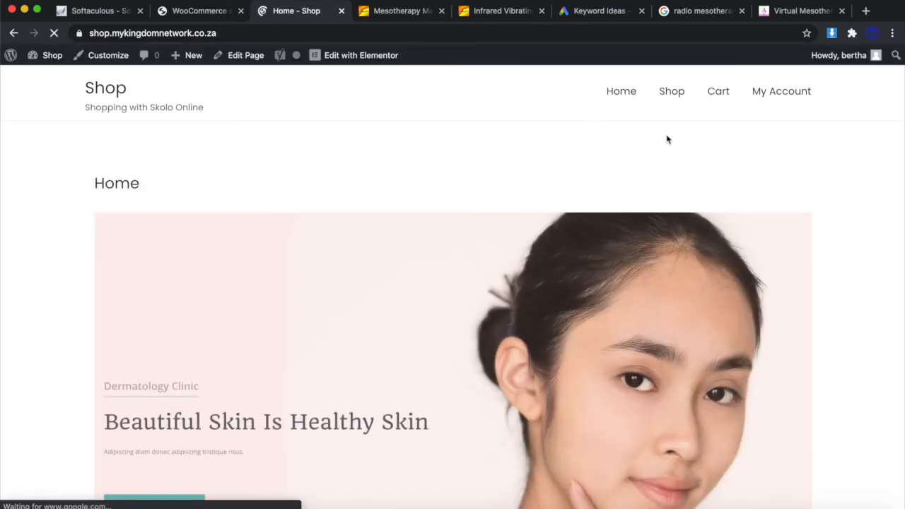
# Check order #56 under My Account Orders, view the saved addresses, then return Home.
pyautogui.click(782, 92)
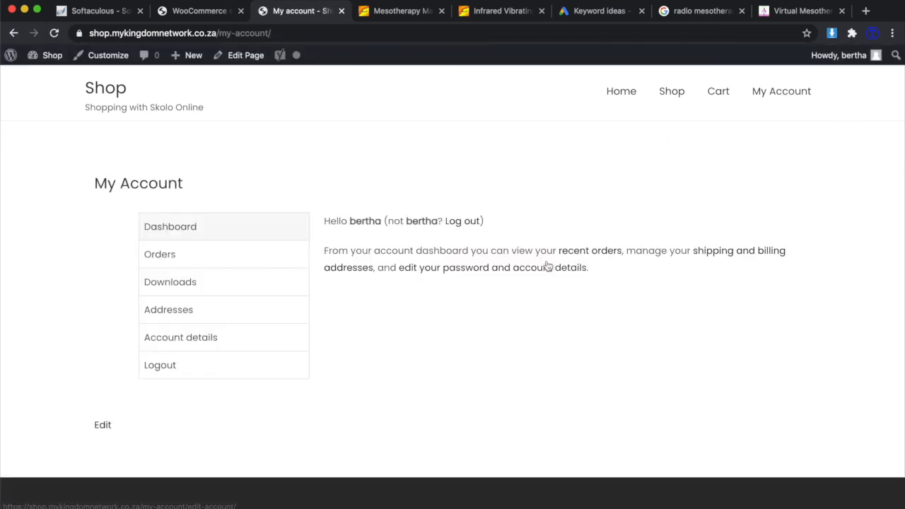
pyautogui.click(164, 256)
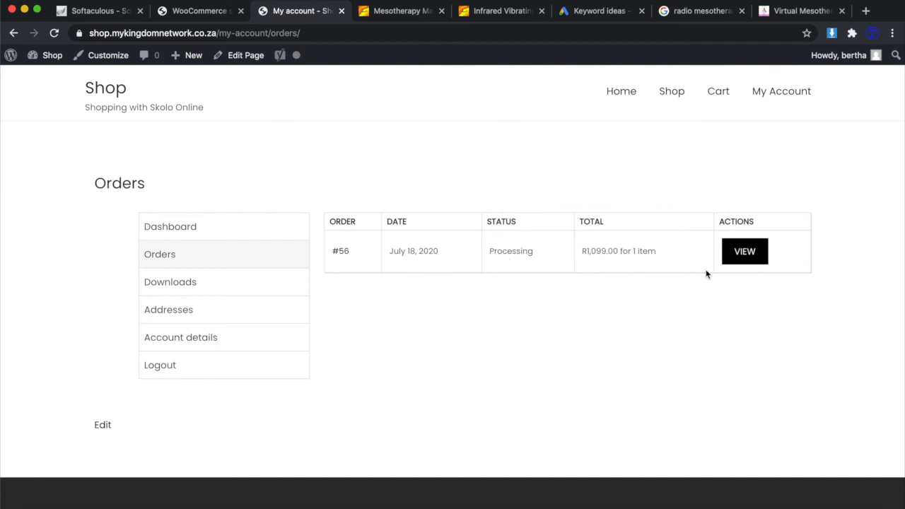
pyautogui.click(746, 259)
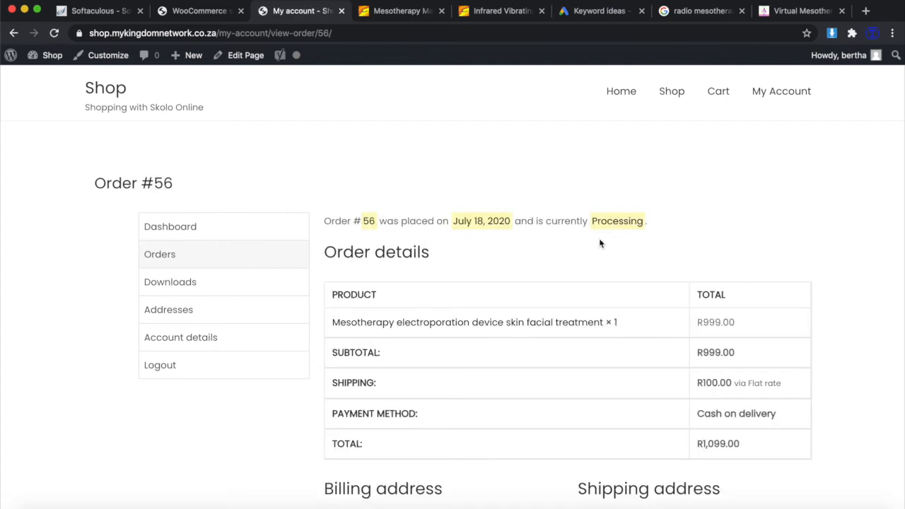
pyautogui.scroll(-5, 540, 314)
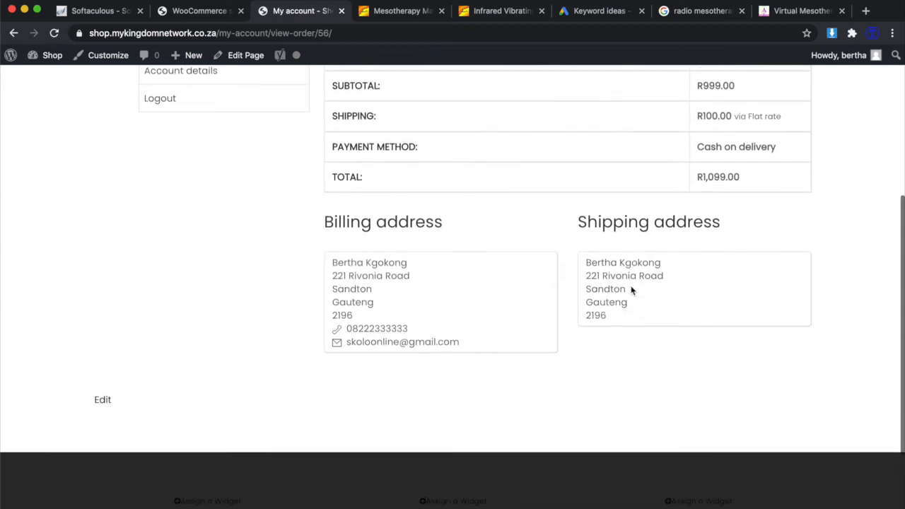
pyautogui.scroll(3, 570, 315)
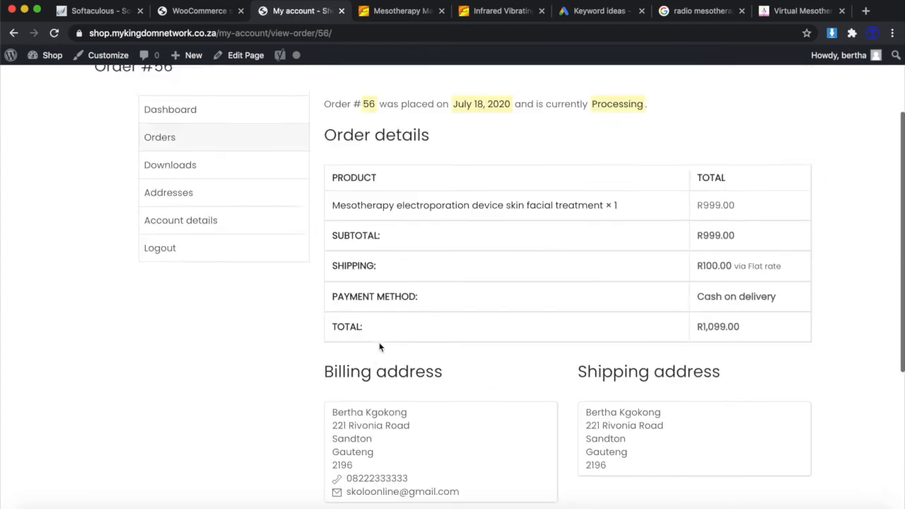
pyautogui.scroll(3, 354, 343)
pyautogui.click(180, 311)
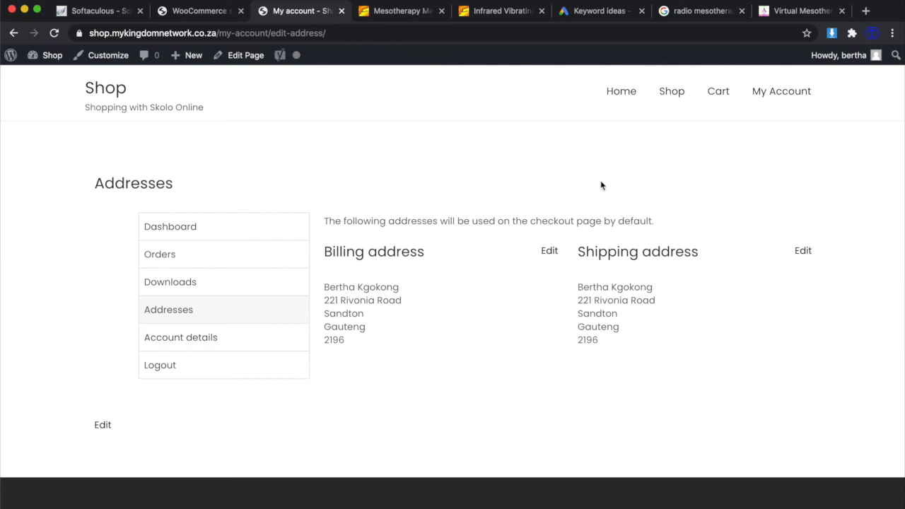
pyautogui.click(616, 92)
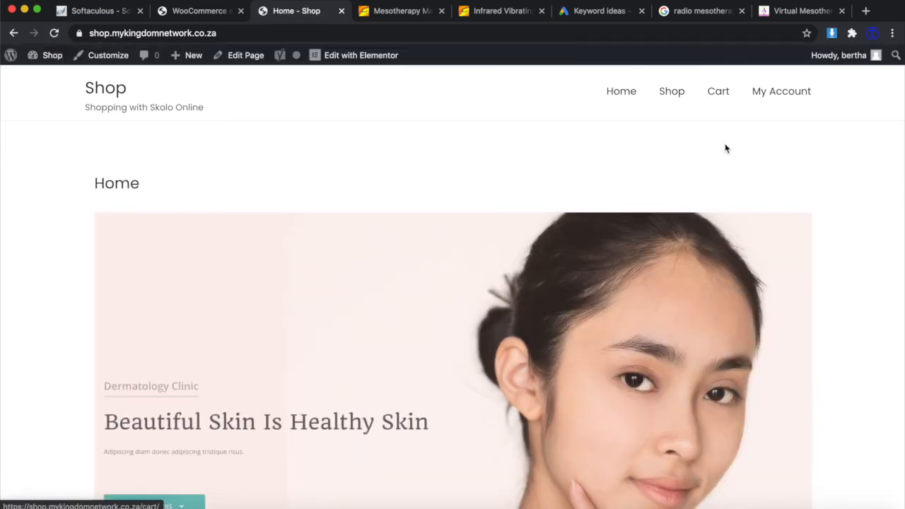
# Scroll through the live Home page hero and sections, then bring up the WooCommerce settings.
pyautogui.scroll(-3, 769, 251)
pyautogui.scroll(-15, 769, 250)
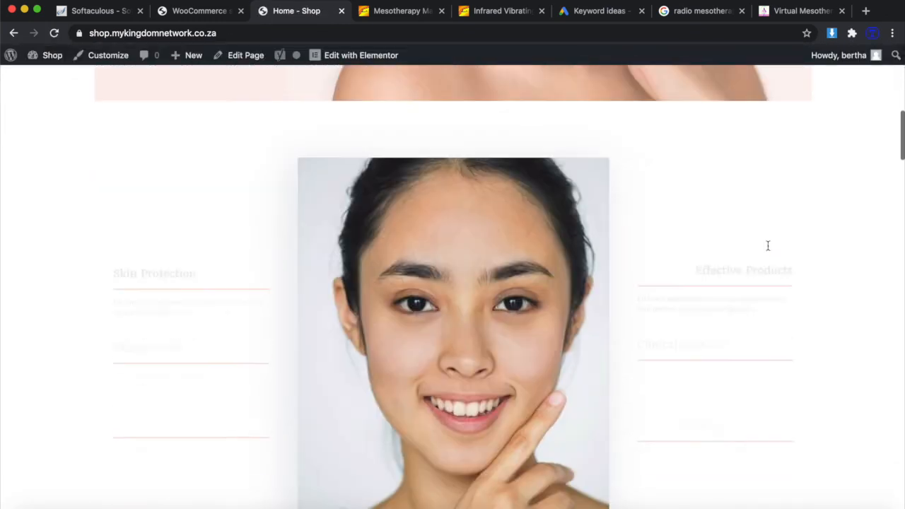
pyautogui.scroll(15, 769, 250)
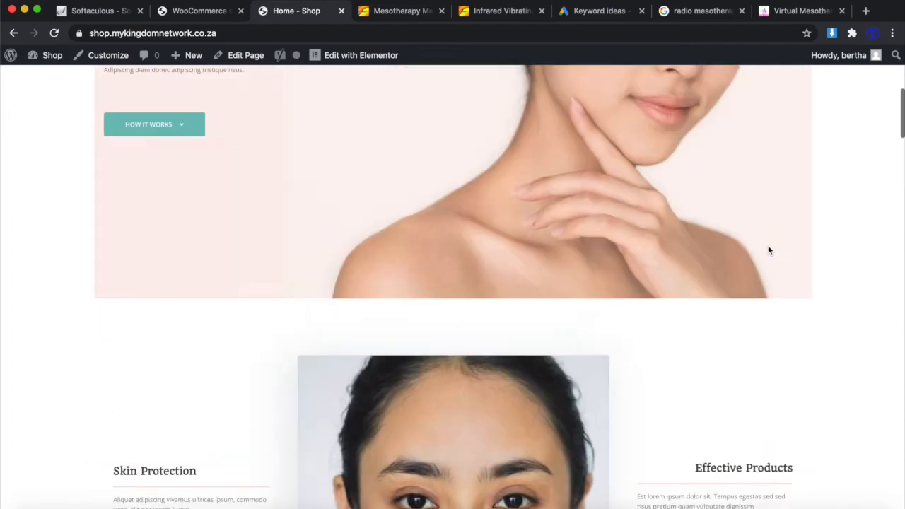
pyautogui.scroll(-5, 768, 250)
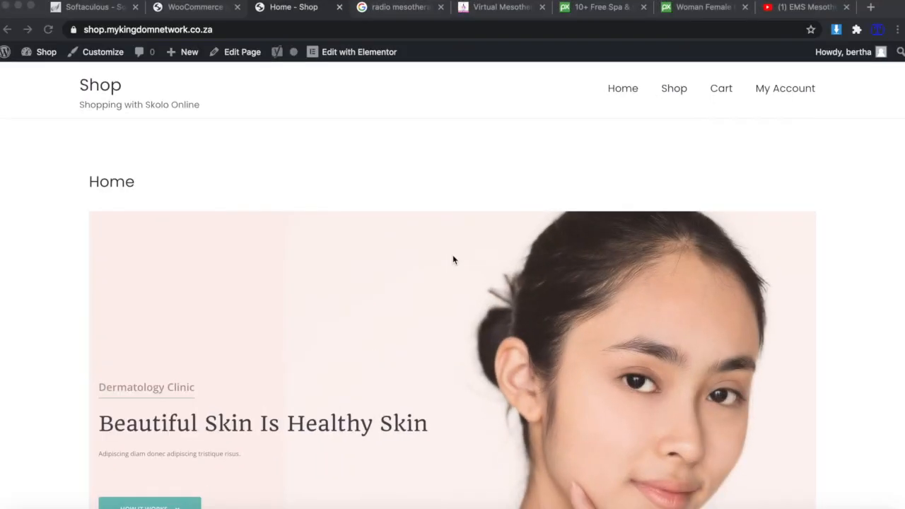
pyautogui.scroll(-8, 453, 260)
pyautogui.scroll(5, 453, 259)
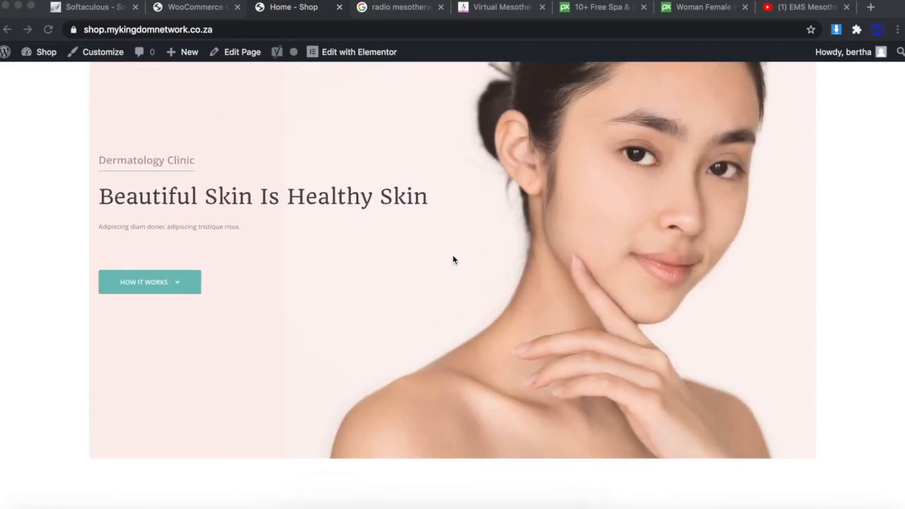
pyautogui.click(178, 8)
pyautogui.click(302, 7)
# From the admin Pages list of six pages, open the Home page in the editor.
pyautogui.click(183, 9)
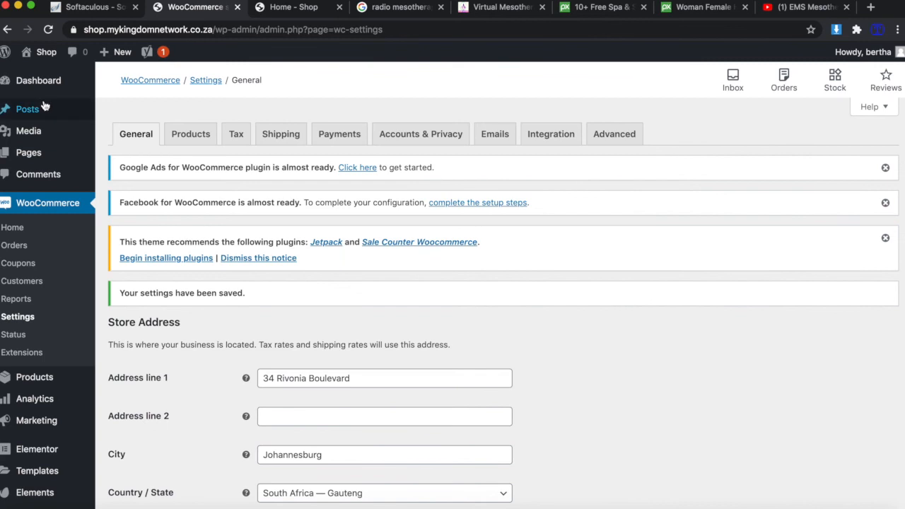
pyautogui.moveTo(37, 404)
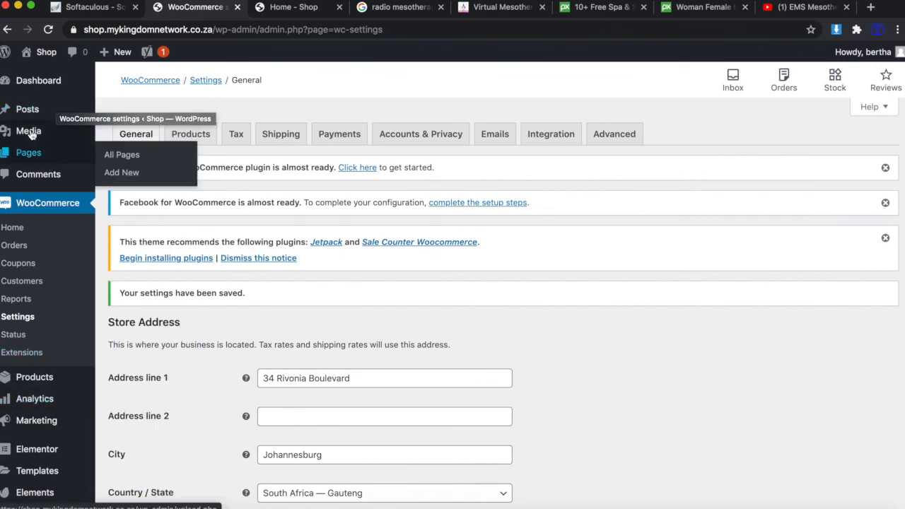
pyautogui.click(29, 153)
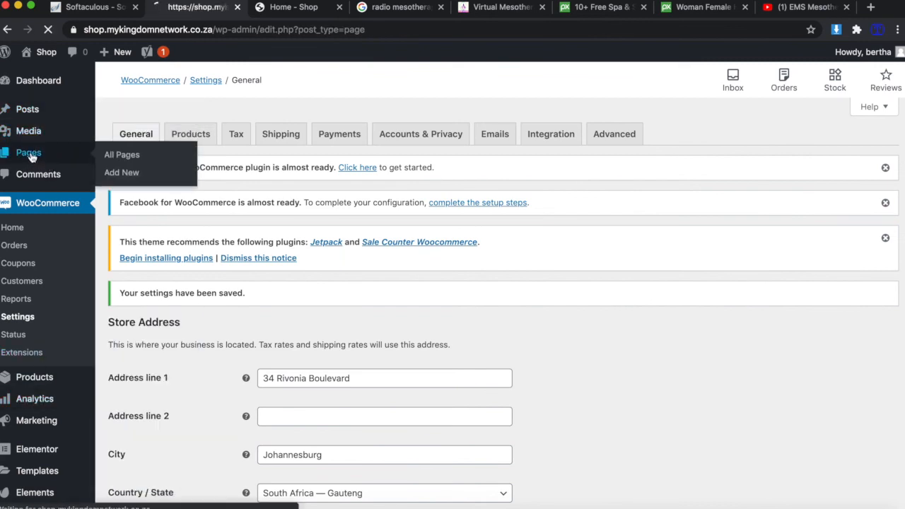
pyautogui.scroll(-3, 182, 348)
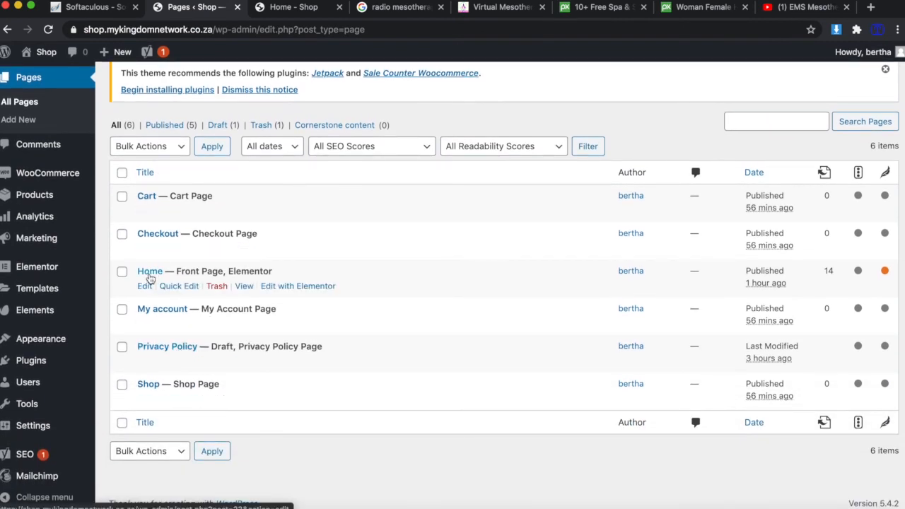
pyautogui.click(144, 287)
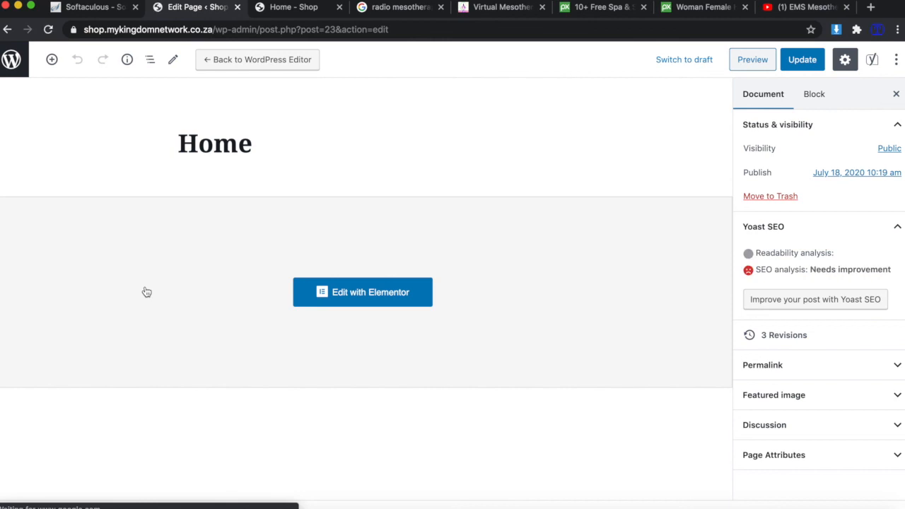
# Launch Elementor on Home and select the 'Beautiful Skin Is Healthy Skin' hero section.
pyautogui.click(353, 303)
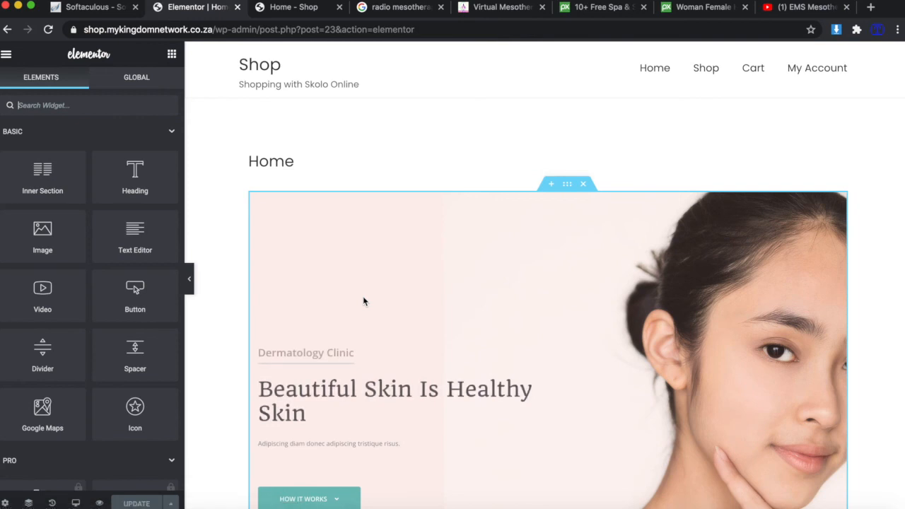
pyautogui.scroll(-5, 598, 313)
pyautogui.scroll(2, 598, 313)
pyautogui.scroll(-2, 558, 233)
pyautogui.scroll(3, 473, 154)
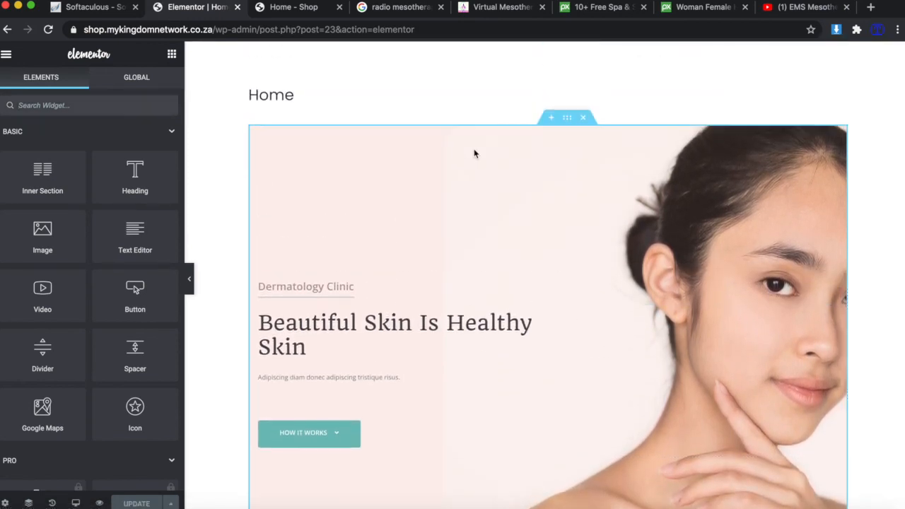
pyautogui.scroll(-3, 537, 146)
pyautogui.scroll(1, 538, 146)
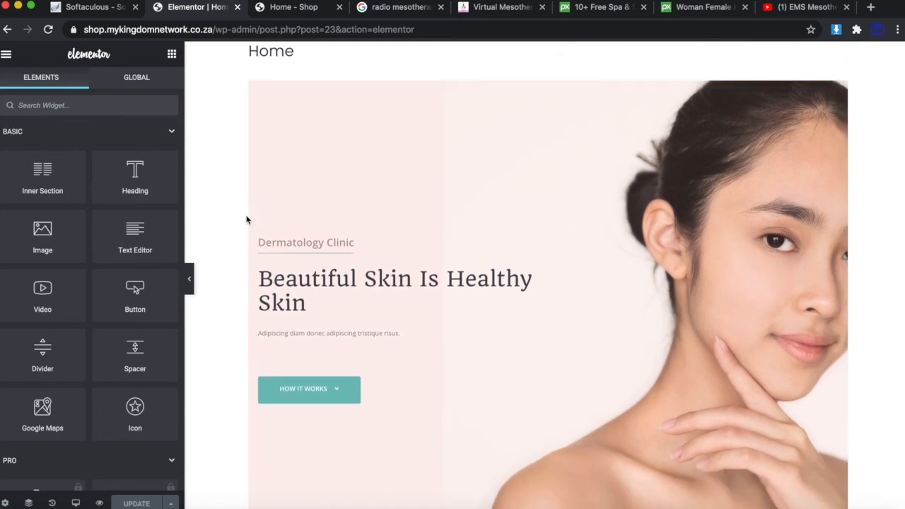
pyautogui.click(568, 74)
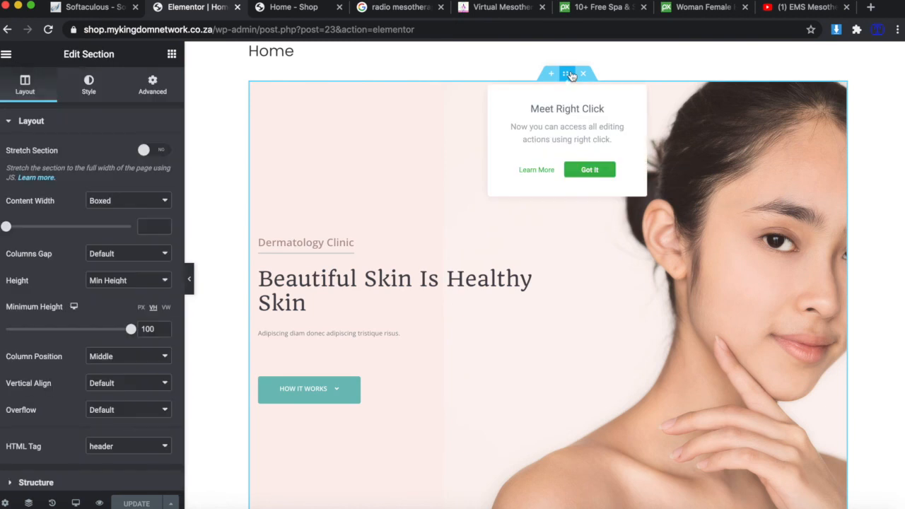
# Dismiss the tip, show the hero section's Style background image, then view Pixabay's spa results.
pyautogui.click(572, 169)
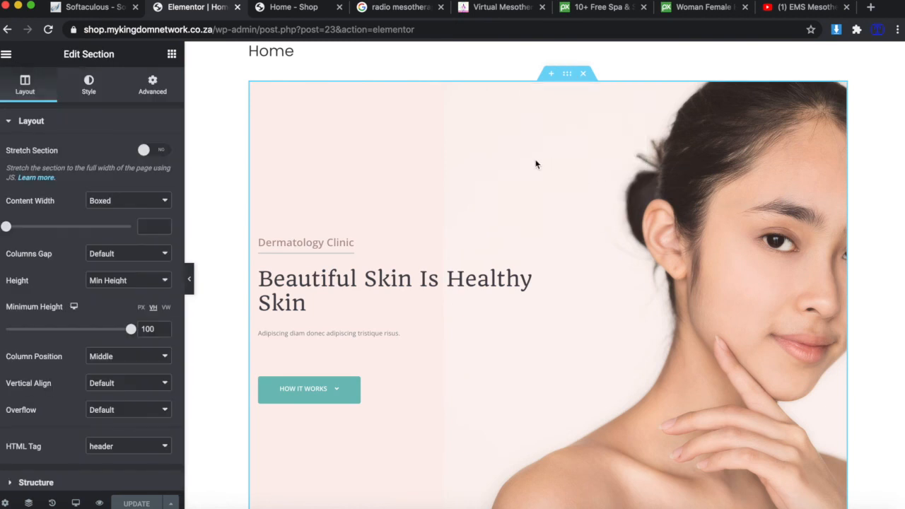
pyautogui.click(90, 93)
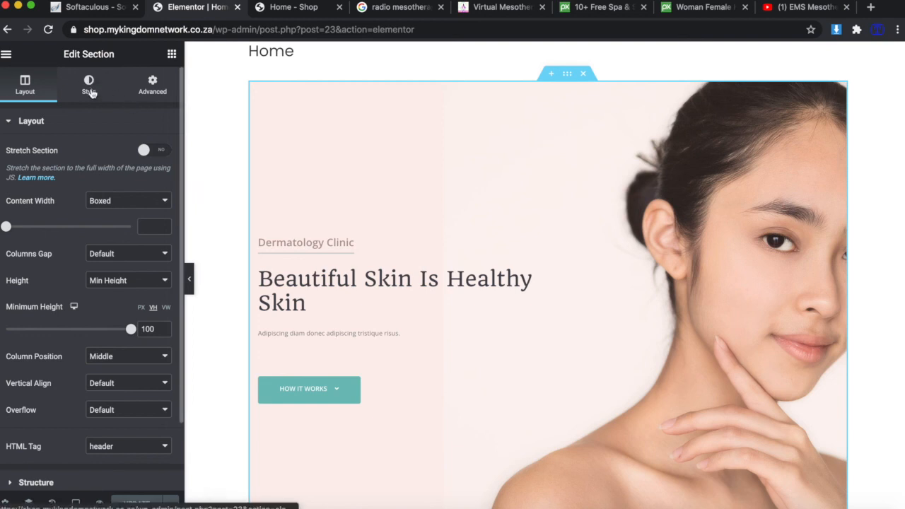
pyautogui.click(26, 85)
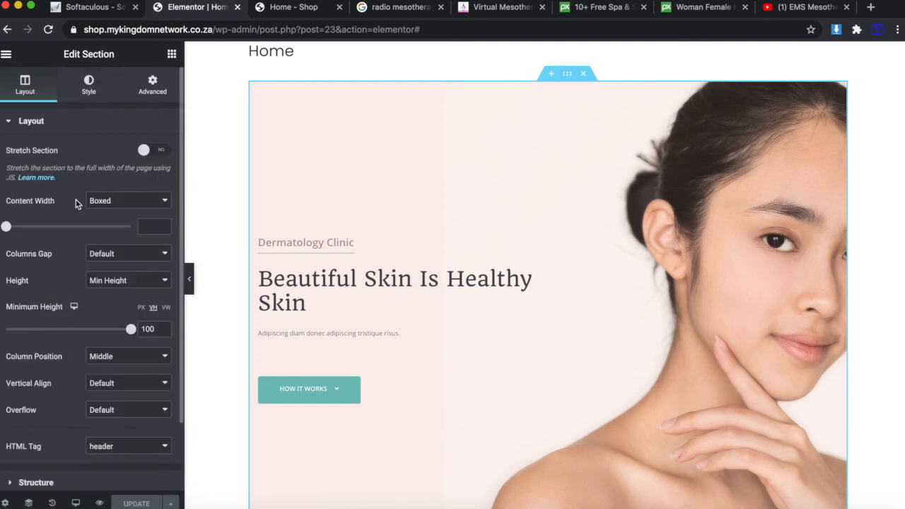
pyautogui.click(83, 88)
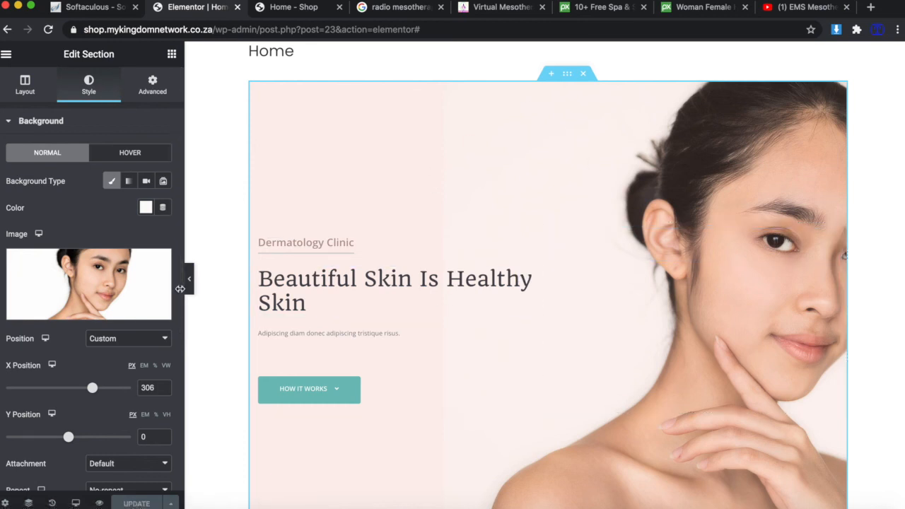
pyautogui.moveTo(115, 290)
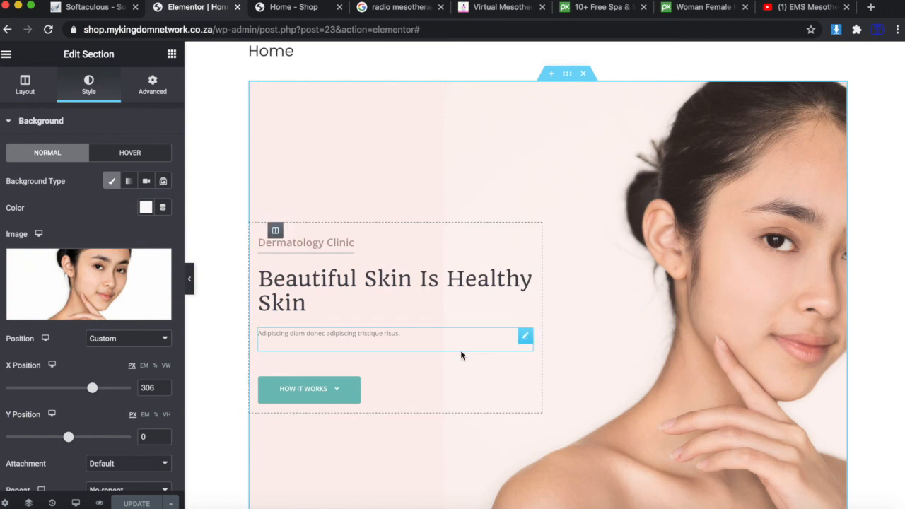
pyautogui.scroll(-2, 460, 350)
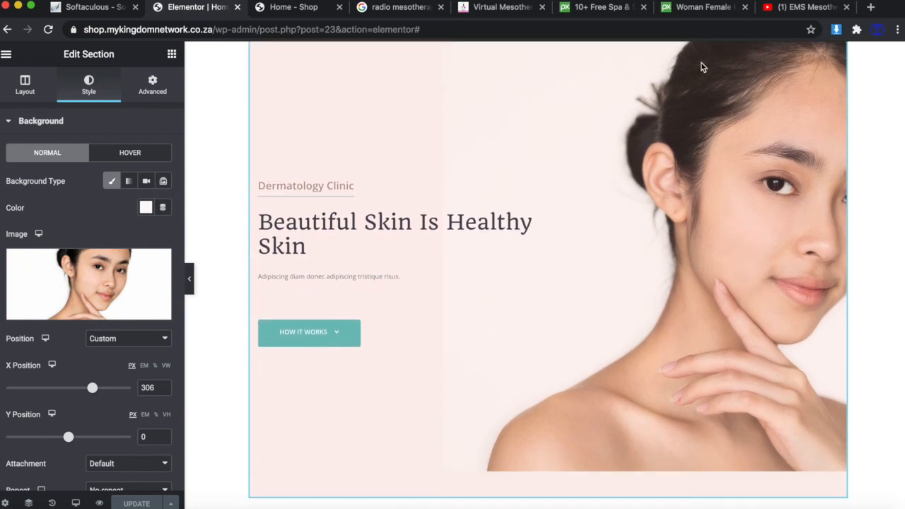
pyautogui.click(590, 10)
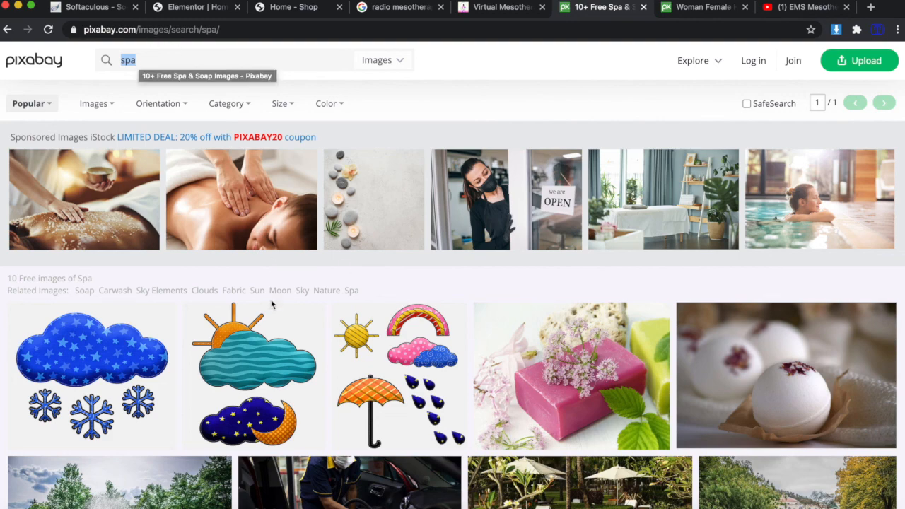
# Search Pixabay for beauty images to get a model portrait, then return to the Elementor editor.
pyautogui.scroll(-5, 272, 304)
pyautogui.scroll(5, 271, 304)
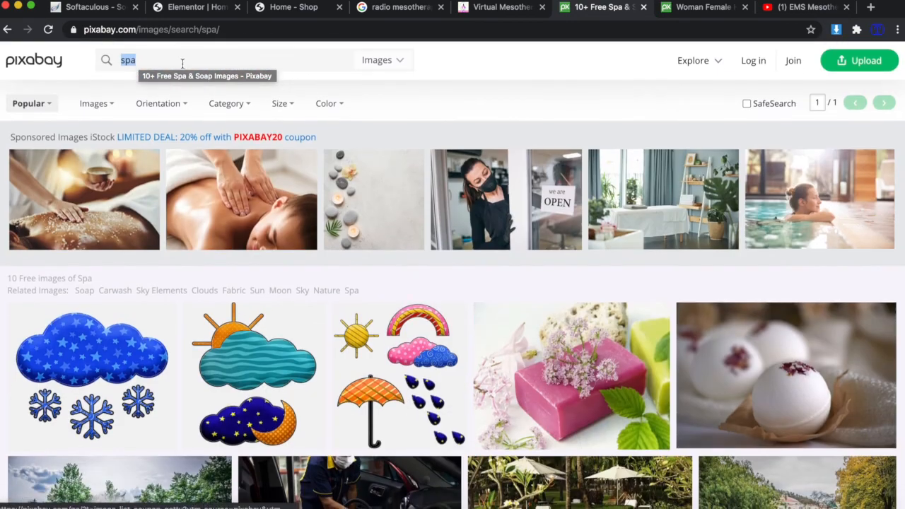
pyautogui.click(166, 62)
pyautogui.moveTo(167, 62); pyautogui.dragTo(7, 61)
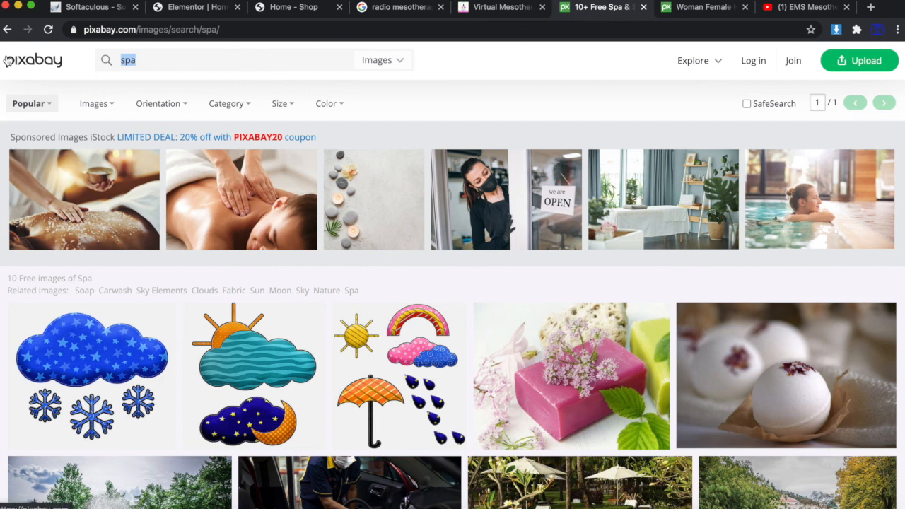
pyautogui.write('beauty')
pyautogui.press('Return')
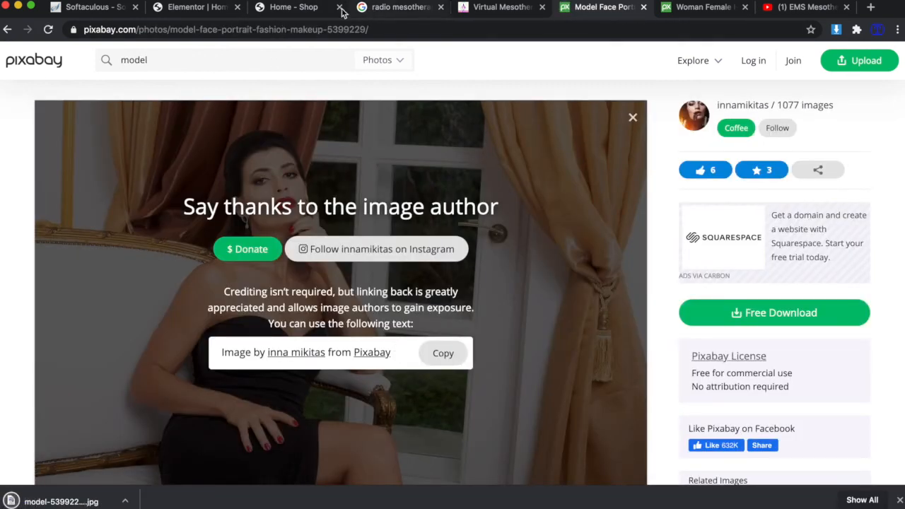
pyautogui.click(283, 11)
pyautogui.scroll(3, 307, 182)
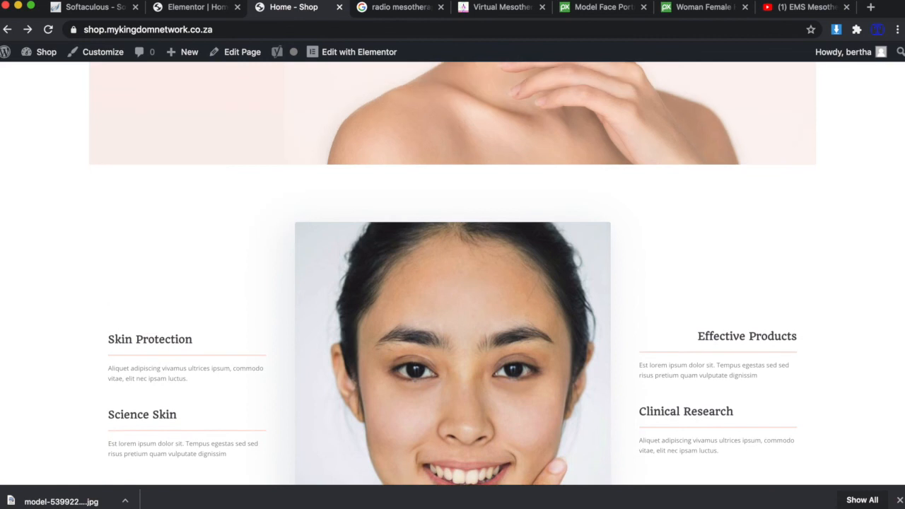
pyautogui.click(190, 10)
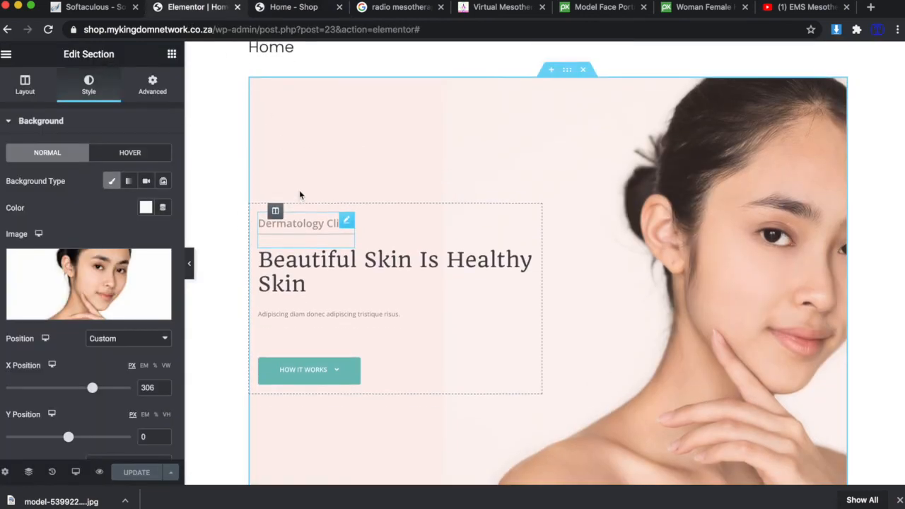
# Choose the curly-haired woman image and paste 'mesotherapy electroporation' as its alt text.
pyautogui.click(83, 314)
pyautogui.click(69, 216)
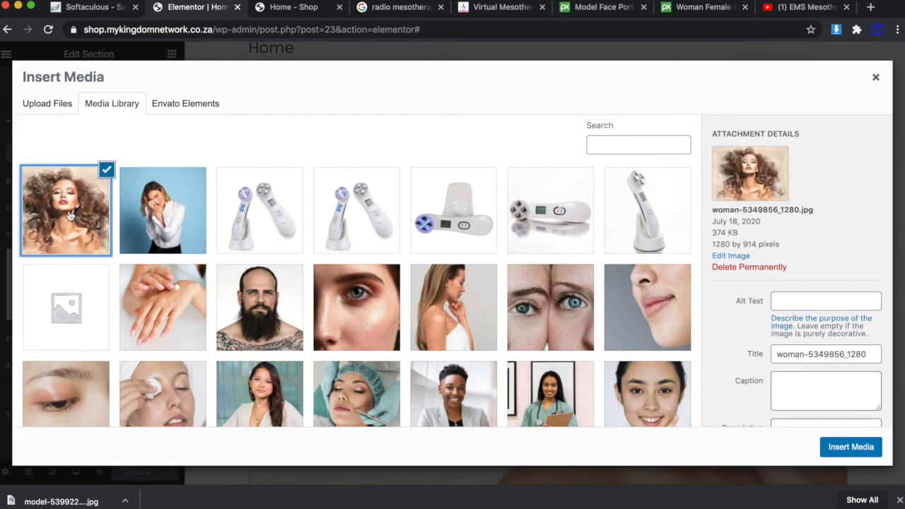
pyautogui.click(806, 299)
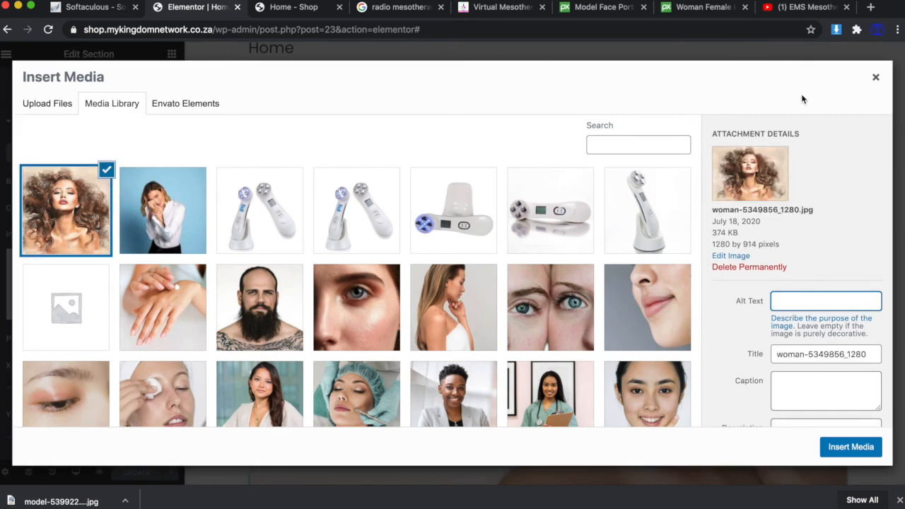
pyautogui.click(408, 10)
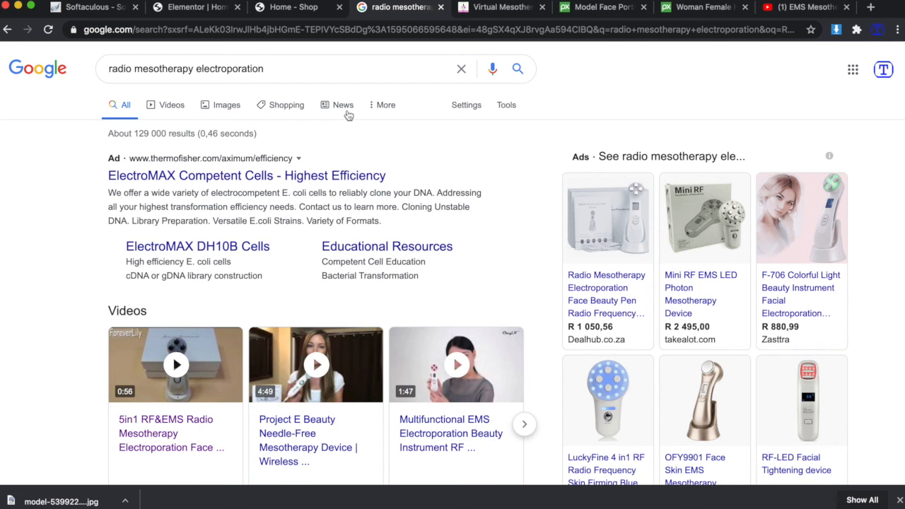
pyautogui.moveTo(279, 68); pyautogui.dragTo(134, 69)
pyautogui.press('super+c')
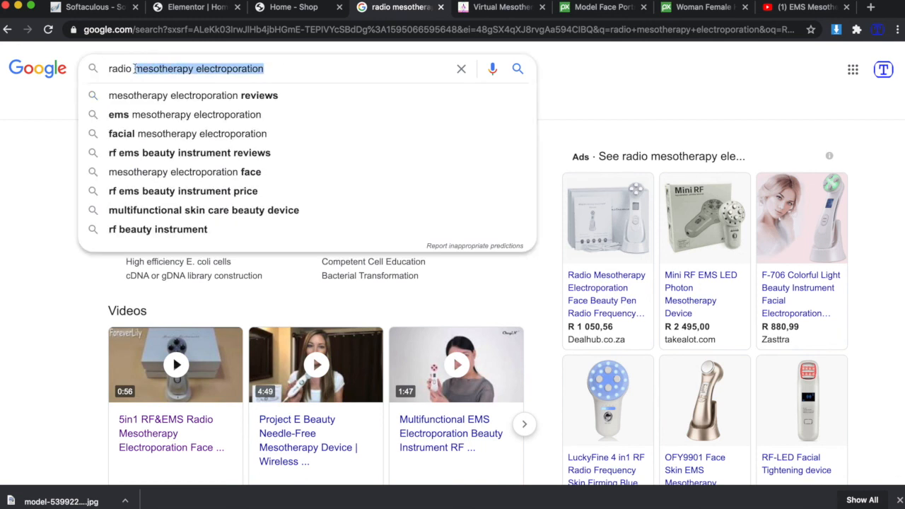
pyautogui.click(195, 7)
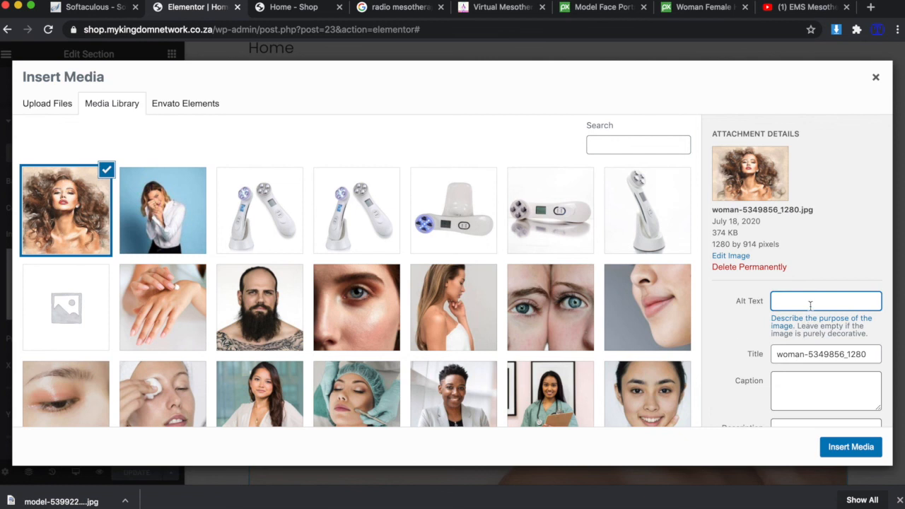
pyautogui.press('super+v')
# Give it the same caption, insert it as the hero background, and check the section.
pyautogui.click(811, 374)
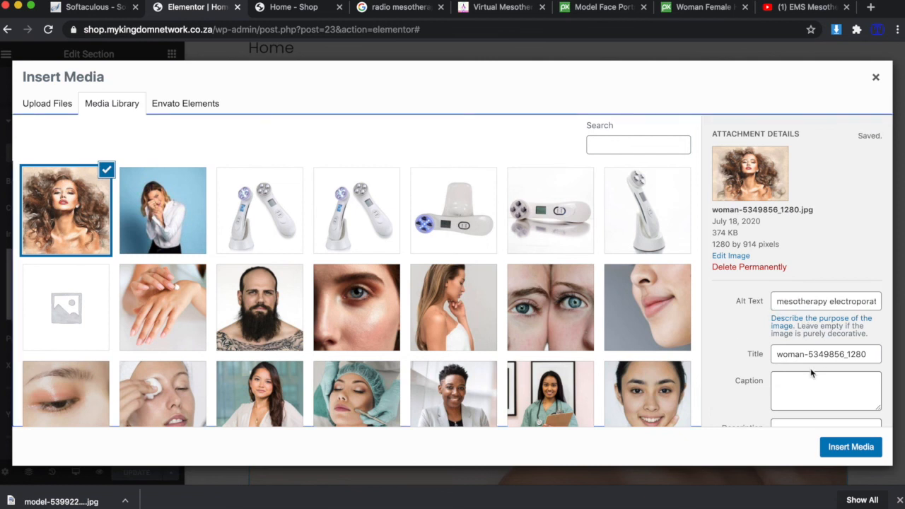
pyautogui.press('super+v')
pyautogui.scroll(-3, 800, 388)
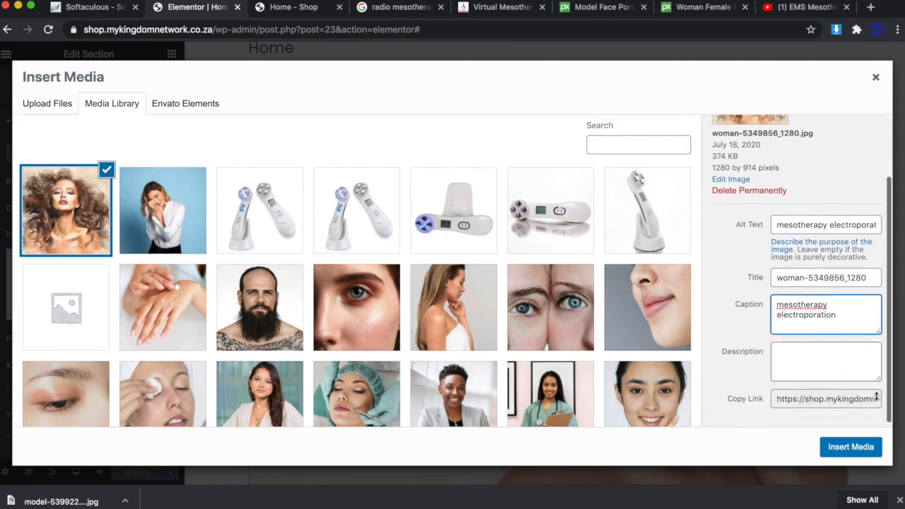
pyautogui.click(850, 447)
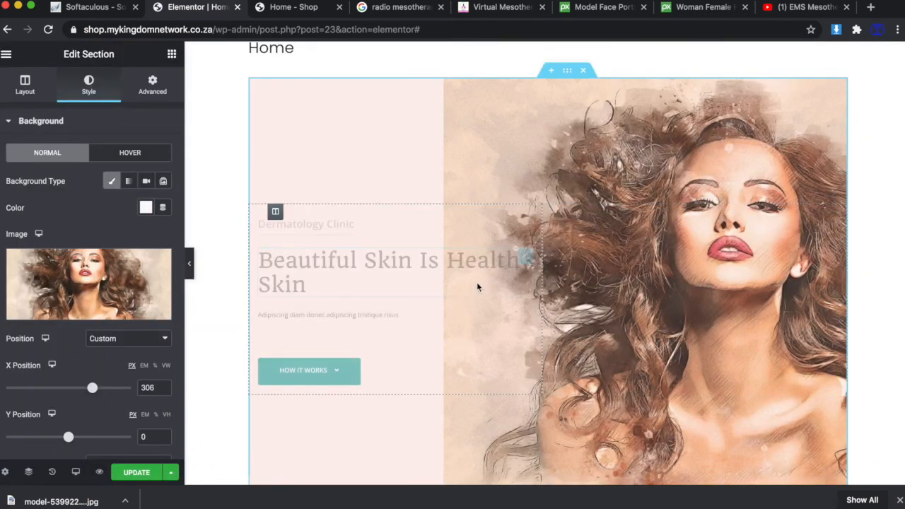
pyautogui.scroll(-1, 633, 230)
pyautogui.scroll(-1, 631, 226)
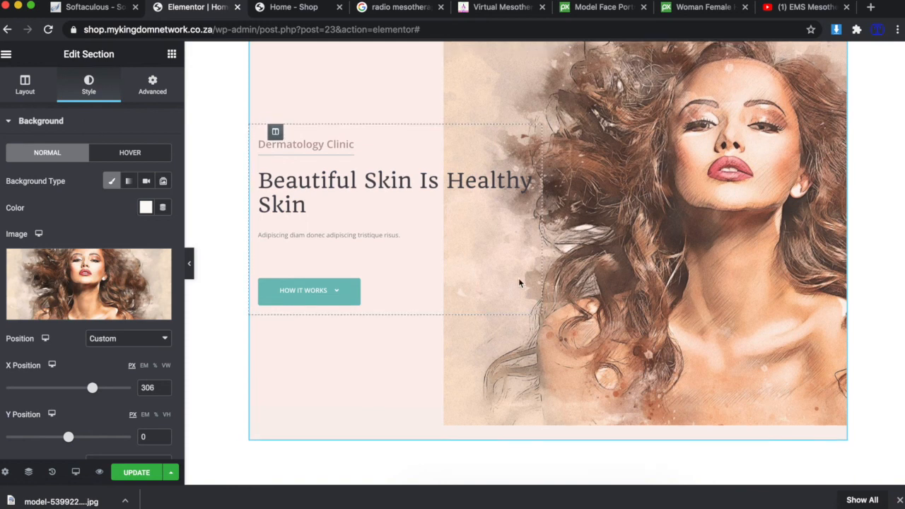
pyautogui.scroll(1, 520, 279)
pyautogui.scroll(-4, 467, 322)
pyautogui.scroll(4, 467, 321)
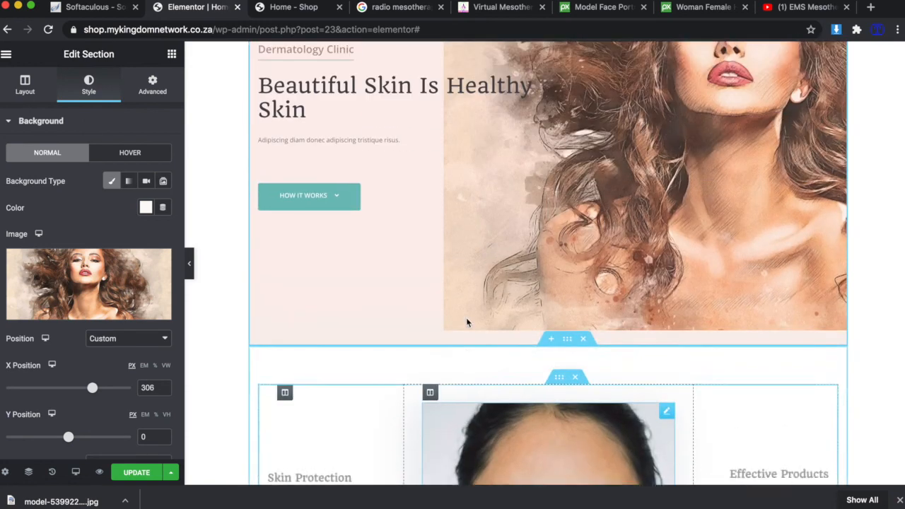
# Reword the hero to 'Mesotherapy Electroporation', 'Get Amazing Beautiful Wrinkle S…' and 'Treat daily using mesotherapy electroporation'.
pyautogui.click(311, 214)
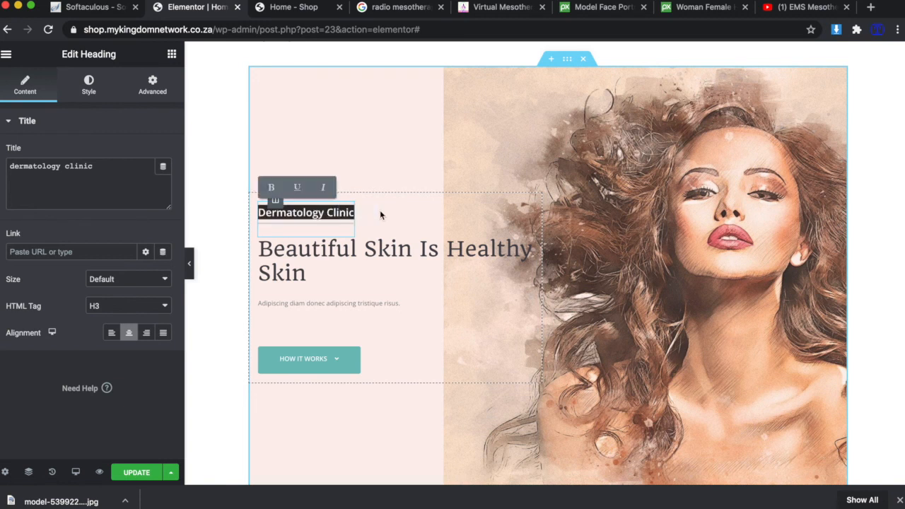
pyautogui.write('Mesotherapy Electroporation')
pyautogui.write('Get Amazing Beautiful Wrinkle S')
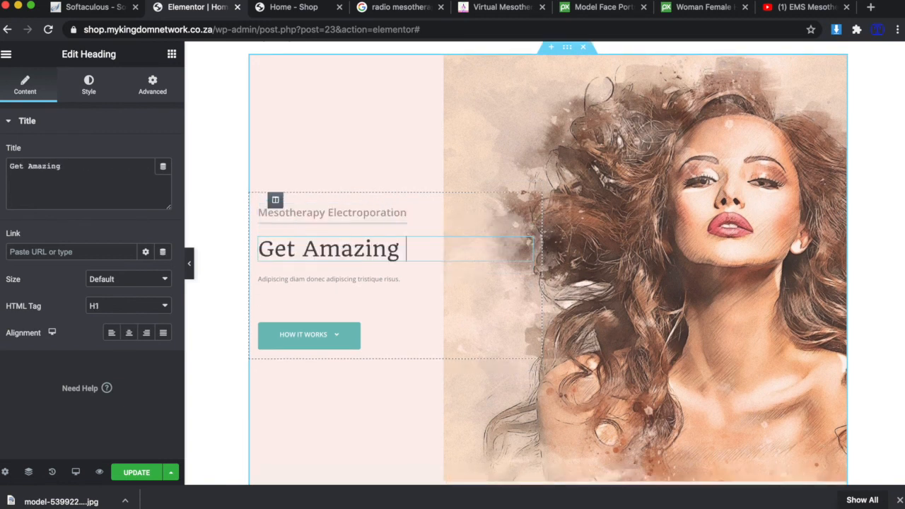
pyautogui.moveTo(402, 309); pyautogui.dragTo(256, 307)
pyautogui.write('Treat daily usi')
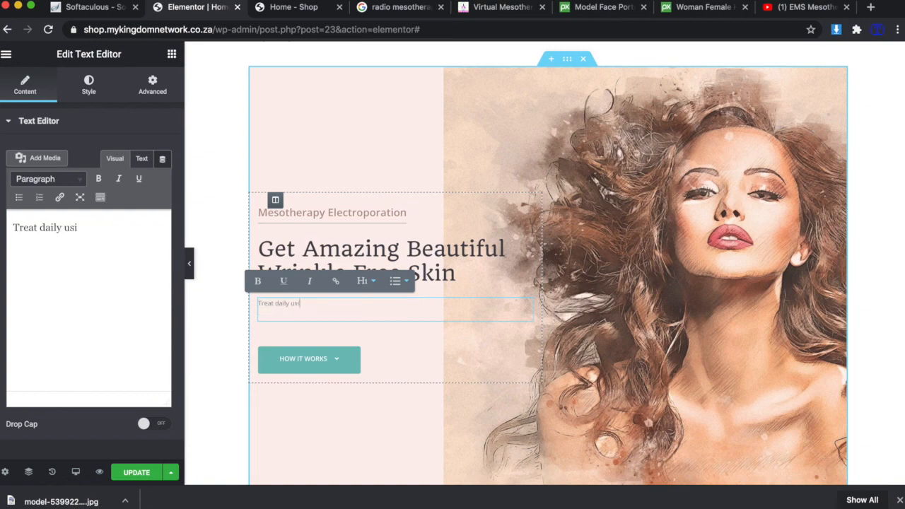
pyautogui.write('ng mesotherapy electroporation')
pyautogui.scroll(-2, 360, 273)
# Turn the HOW IT WORKS button into Learn More linking to the YouTube video.
pyautogui.click(309, 302)
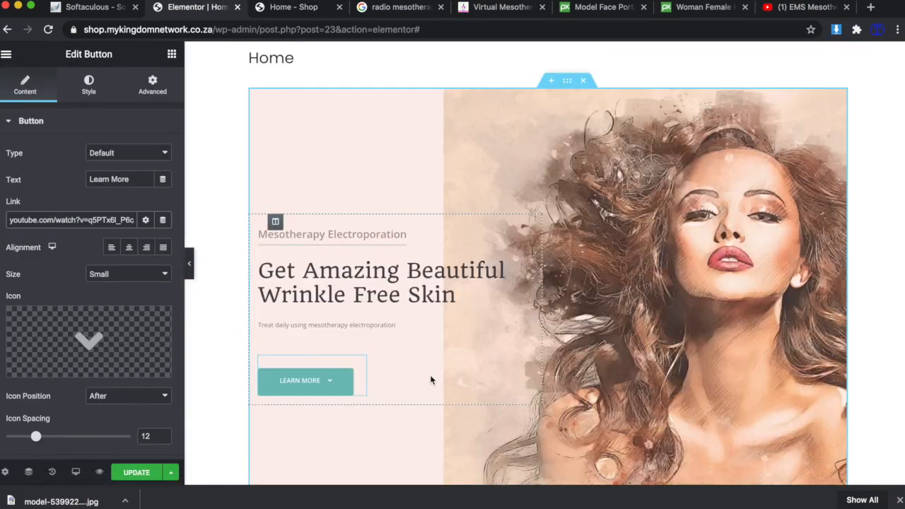
pyautogui.scroll(-1, 430, 374)
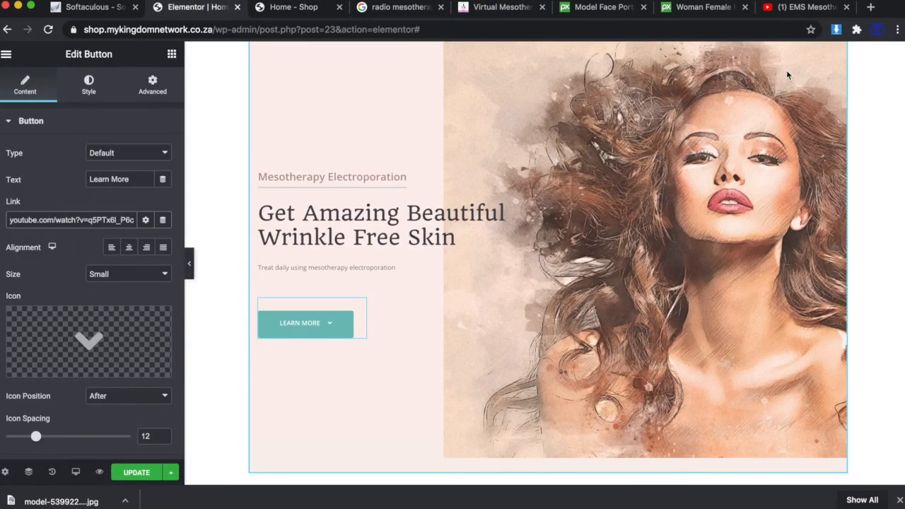
pyautogui.scroll(1, 668, 206)
pyautogui.click(394, 135)
pyautogui.scroll(1, 394, 135)
# Tint the hero background with a sampled pink, set the next section's photo, and view the live page.
pyautogui.click(568, 98)
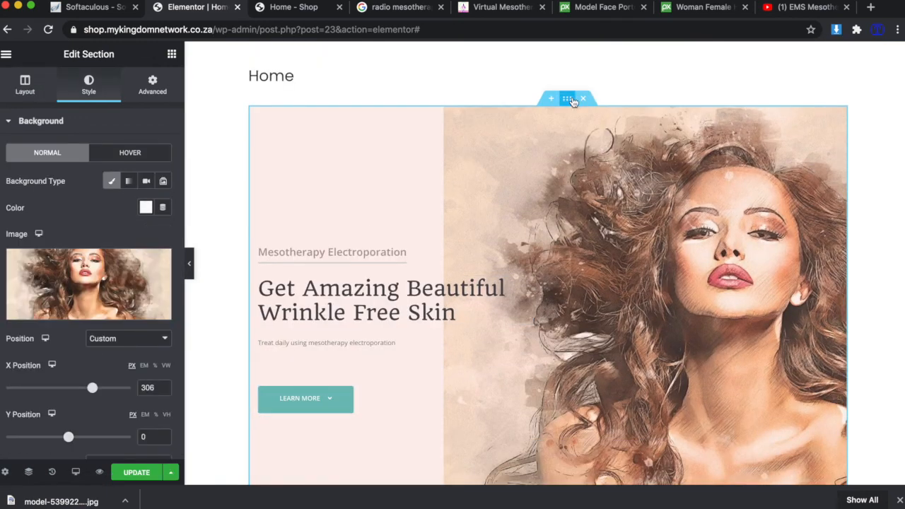
pyautogui.scroll(-1, 146, 202)
pyautogui.click(146, 191)
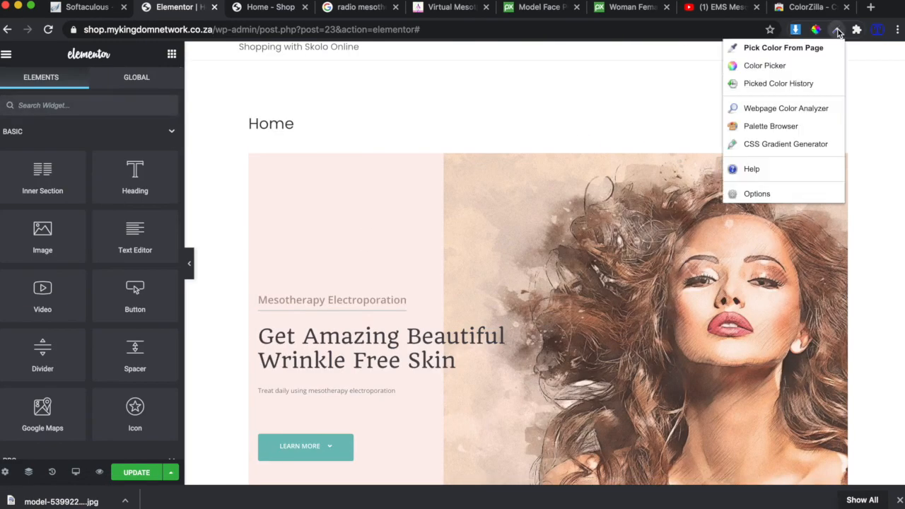
pyautogui.click(760, 45)
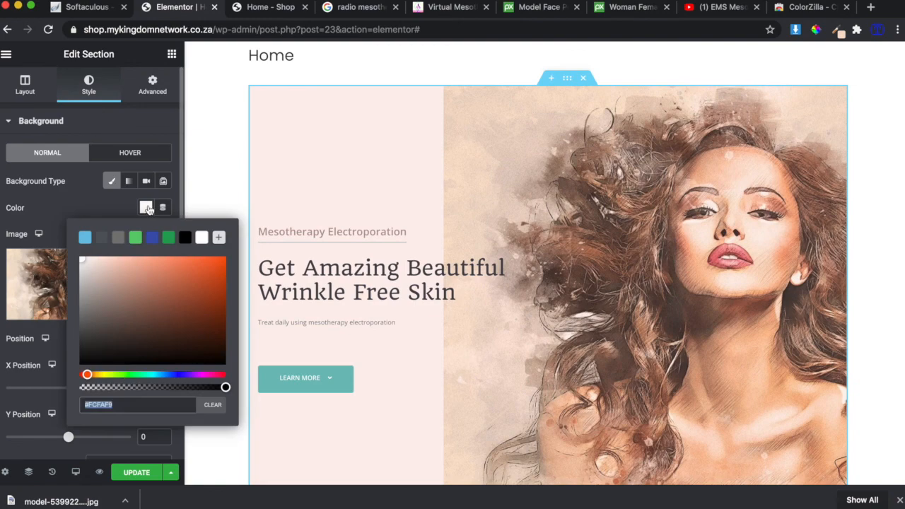
pyautogui.write('#FBE9E5')
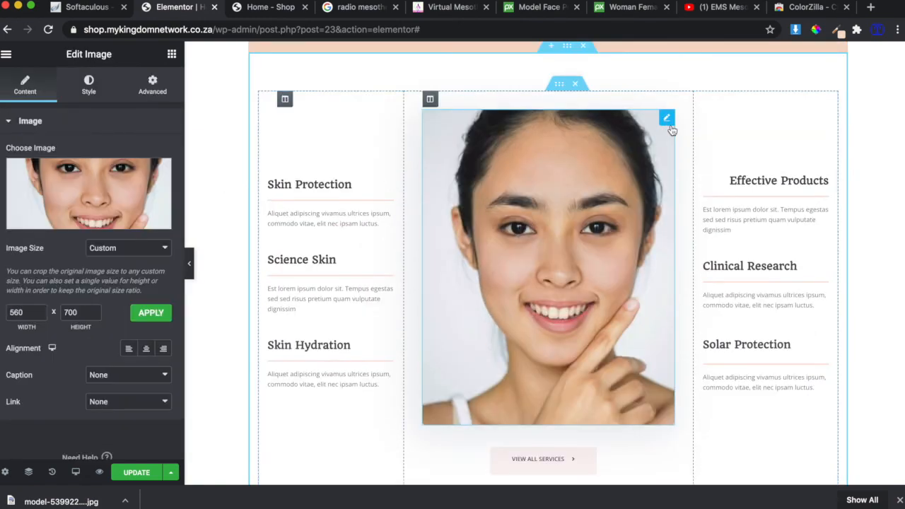
pyautogui.click(138, 224)
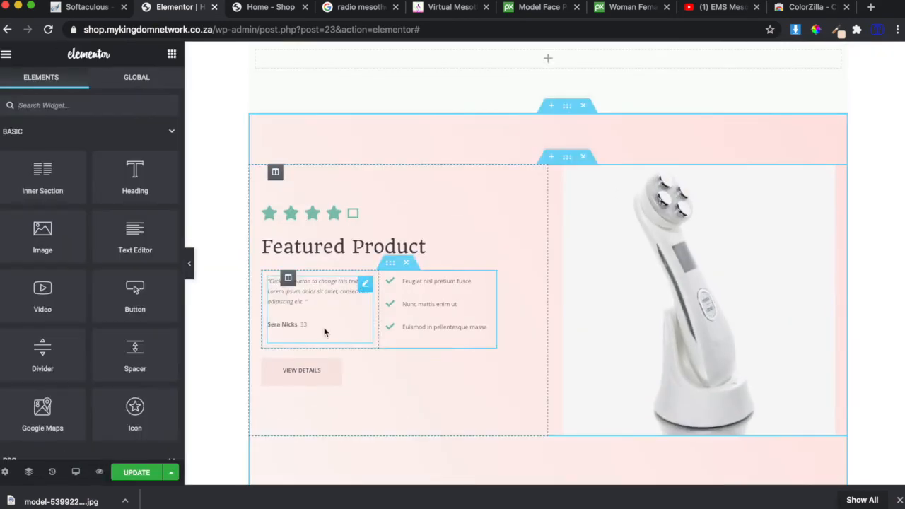
pyautogui.click(269, 8)
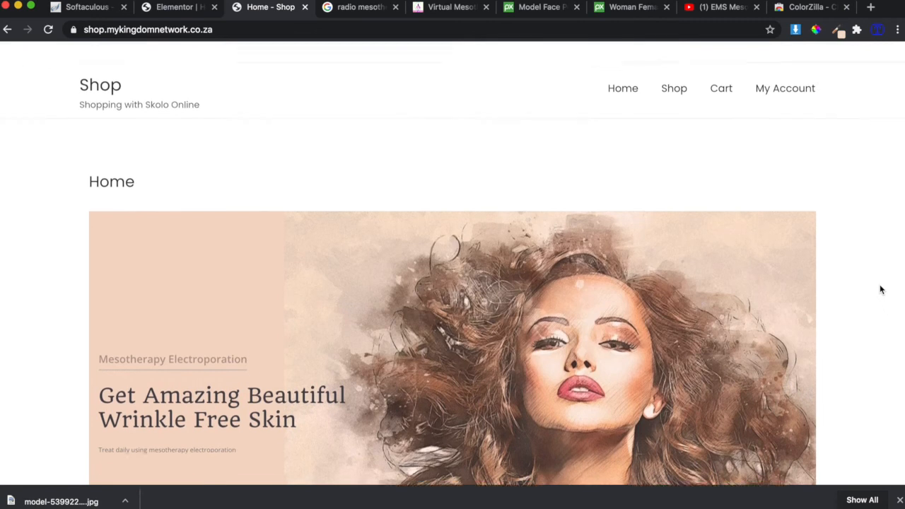
# Scroll through the Shop page, then check the Cart page and return to Home.
pyautogui.scroll(-1, 863, 272)
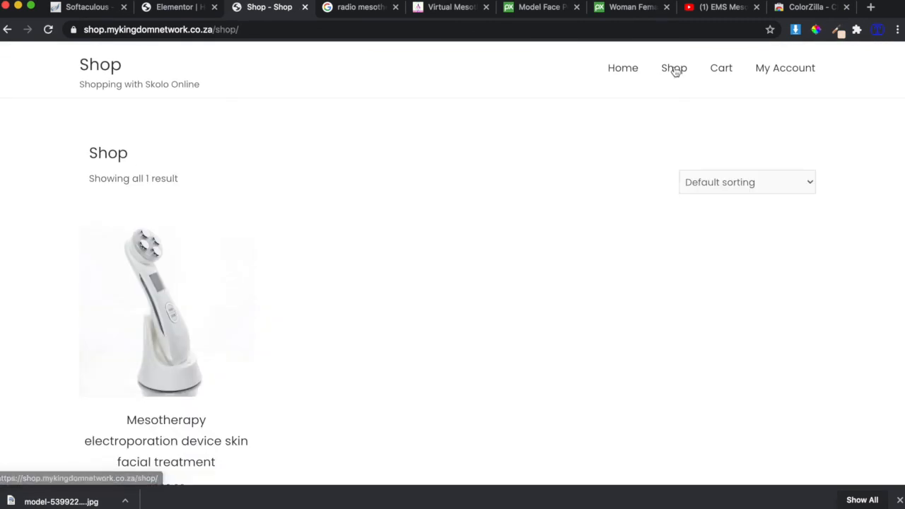
pyautogui.scroll(-3, 425, 371)
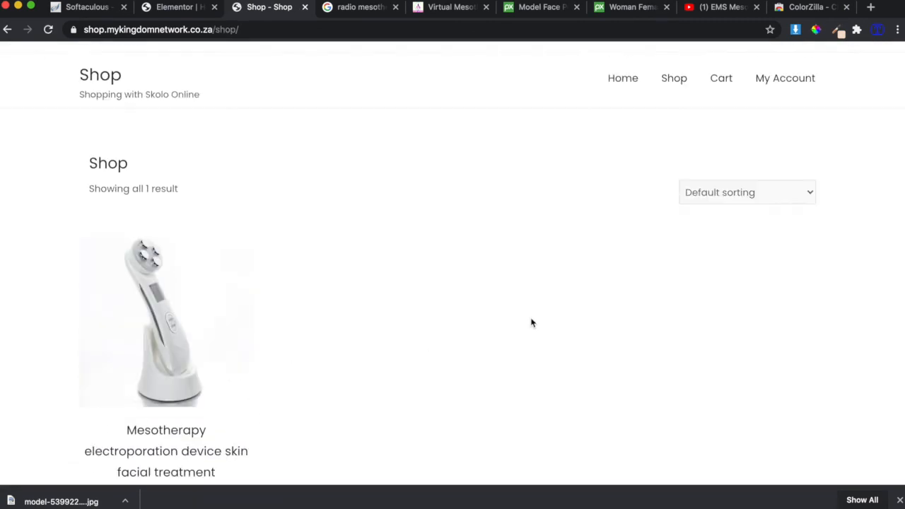
pyautogui.scroll(-1, 532, 323)
pyautogui.click(721, 68)
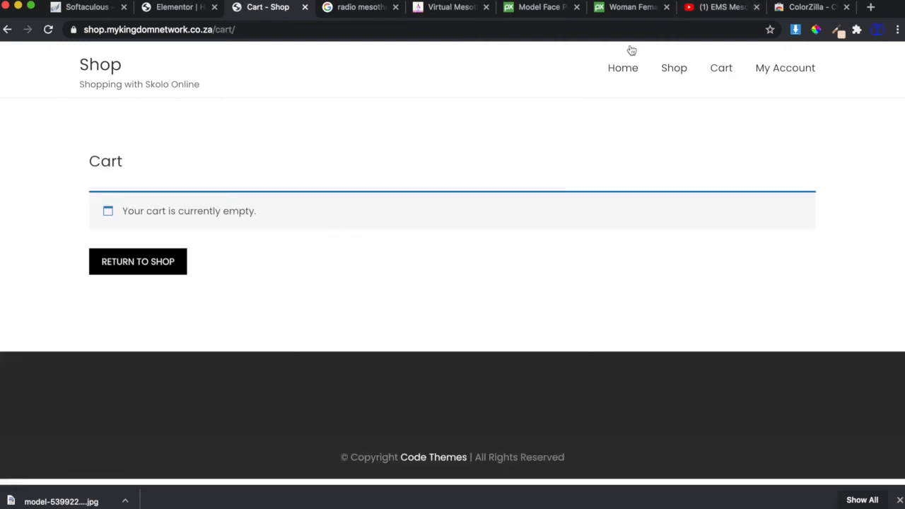
pyautogui.click(621, 68)
# Scroll down through the live home page to review its sections.
pyautogui.scroll(-10, 532, 246)
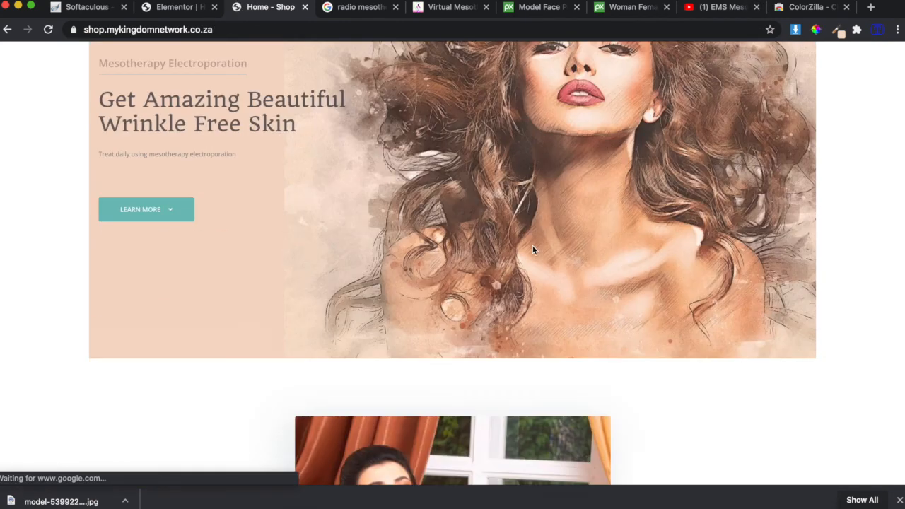
pyautogui.scroll(6, 533, 246)
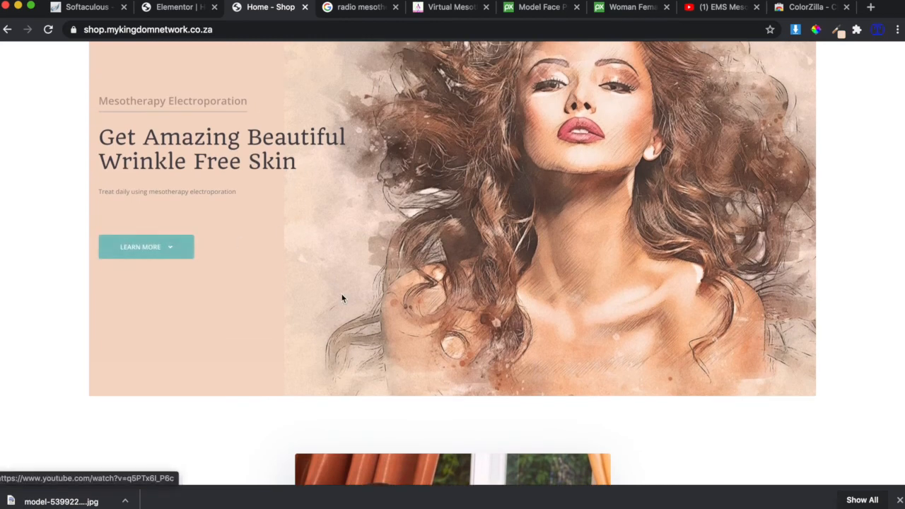
pyautogui.scroll(-5, 341, 296)
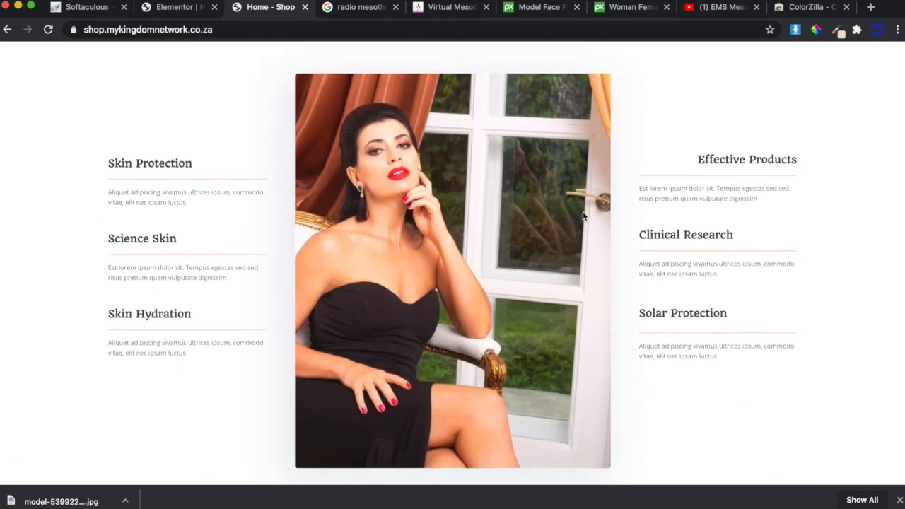
pyautogui.scroll(-8, 689, 304)
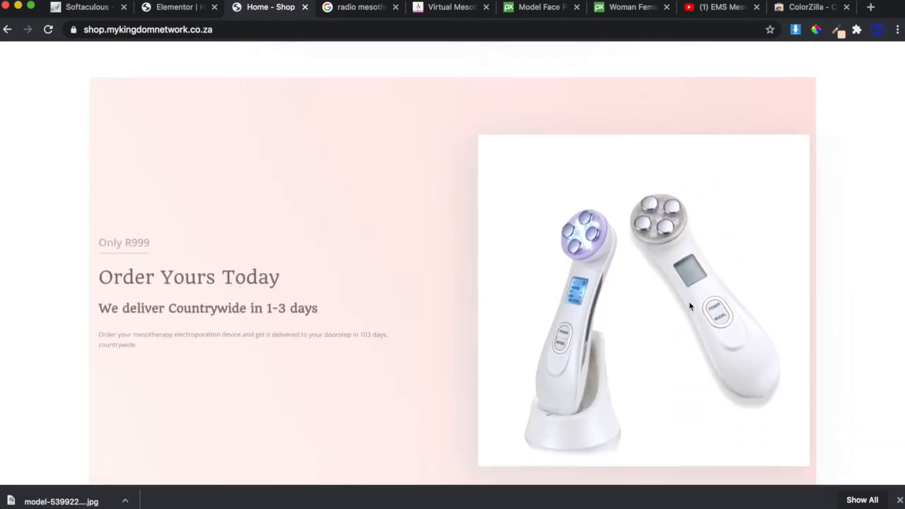
pyautogui.scroll(-5, 674, 309)
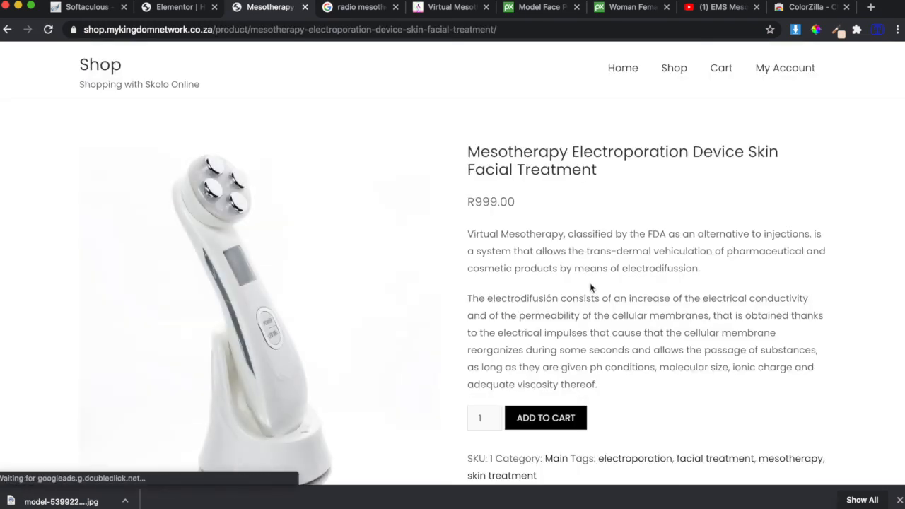
pyautogui.scroll(-2, 592, 288)
pyautogui.scroll(-12, 590, 284)
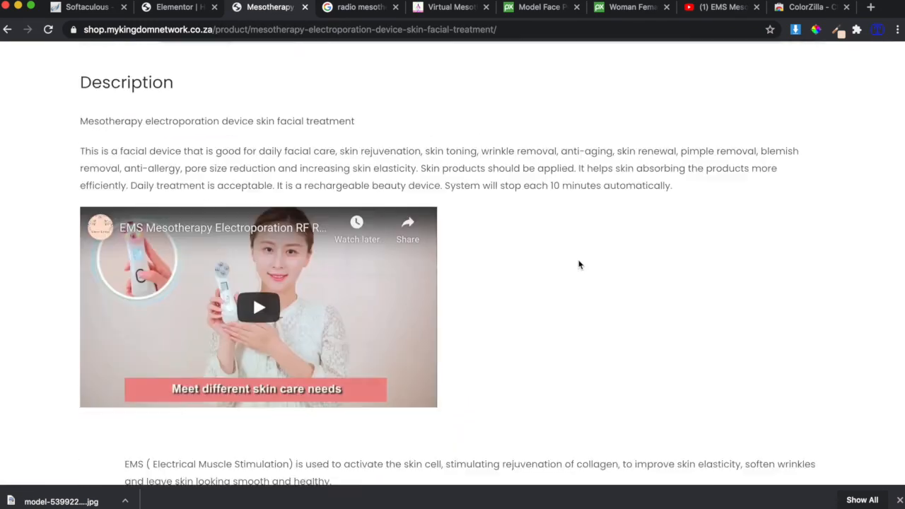
pyautogui.scroll(-2, 362, 202)
pyautogui.scroll(20, 362, 203)
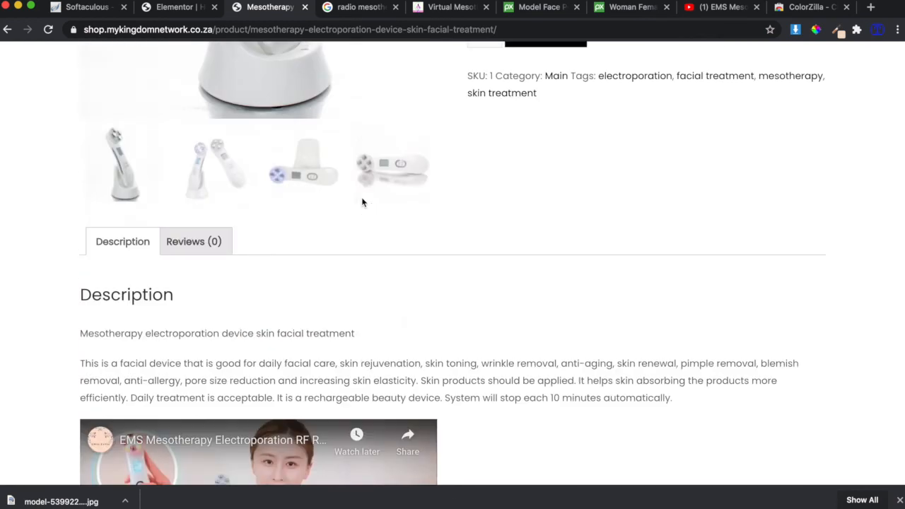